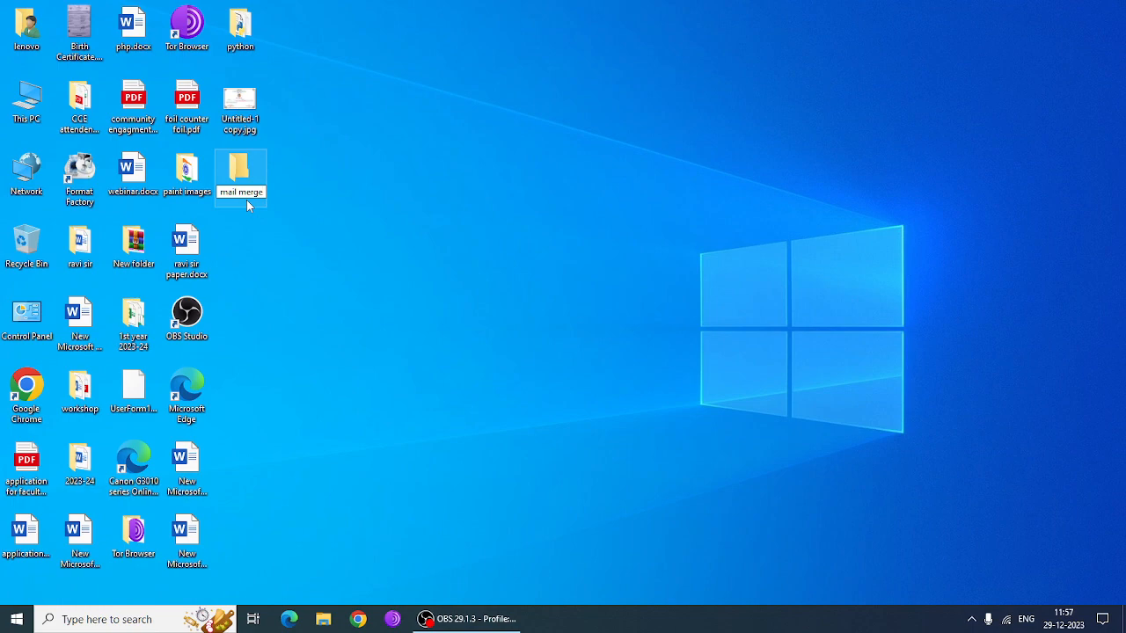
- In the mail merge folder on the desktop, create a Word document named docoment.docx and open it for editing
{"action": "key", "text": "Return"}
{"action": "double_click", "coordinate": [243, 185]}
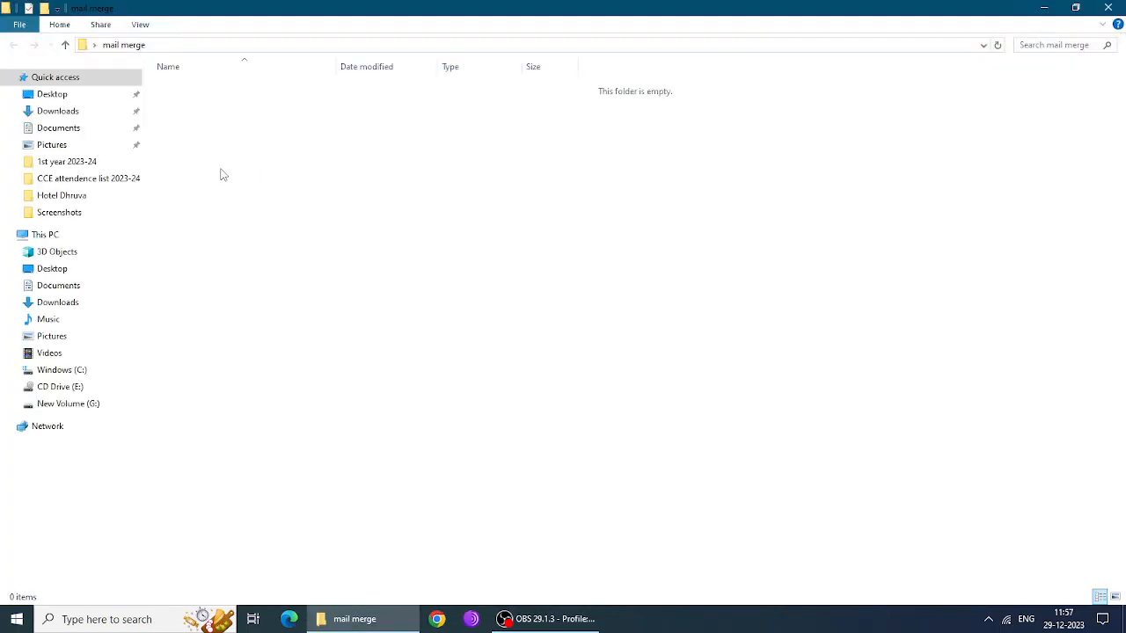
{"action": "right_click", "coordinate": [210, 157]}
{"action": "mouse_move", "coordinate": [331, 351]}
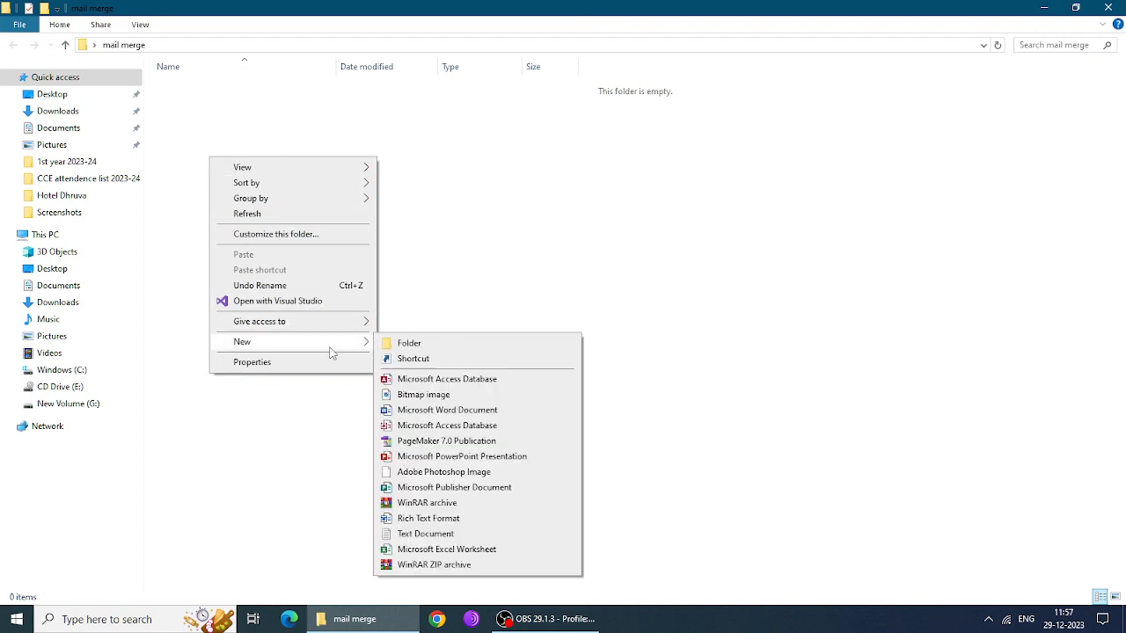
{"action": "left_click", "coordinate": [466, 411]}
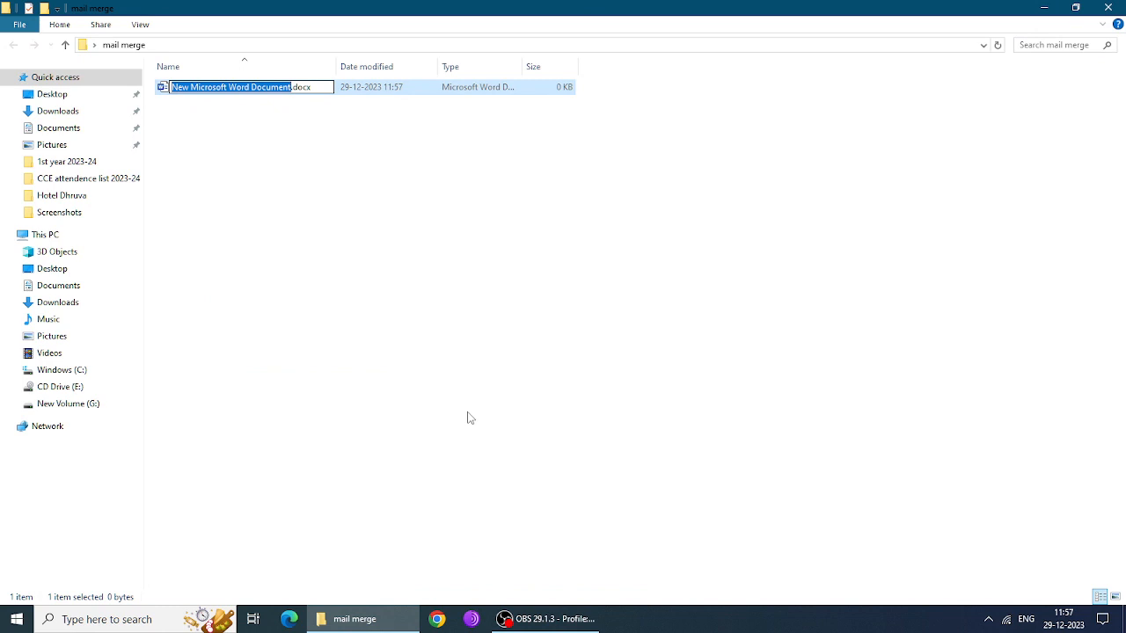
{"action": "type", "text": "do"}
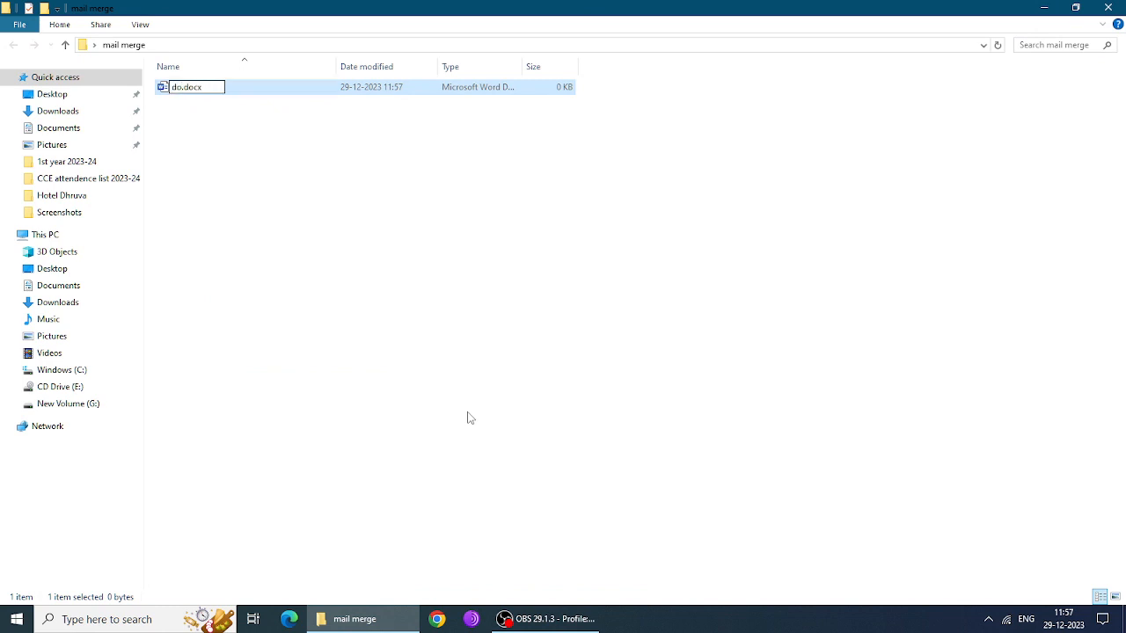
{"action": "type", "text": "coment"}
{"action": "key", "text": "Return"}
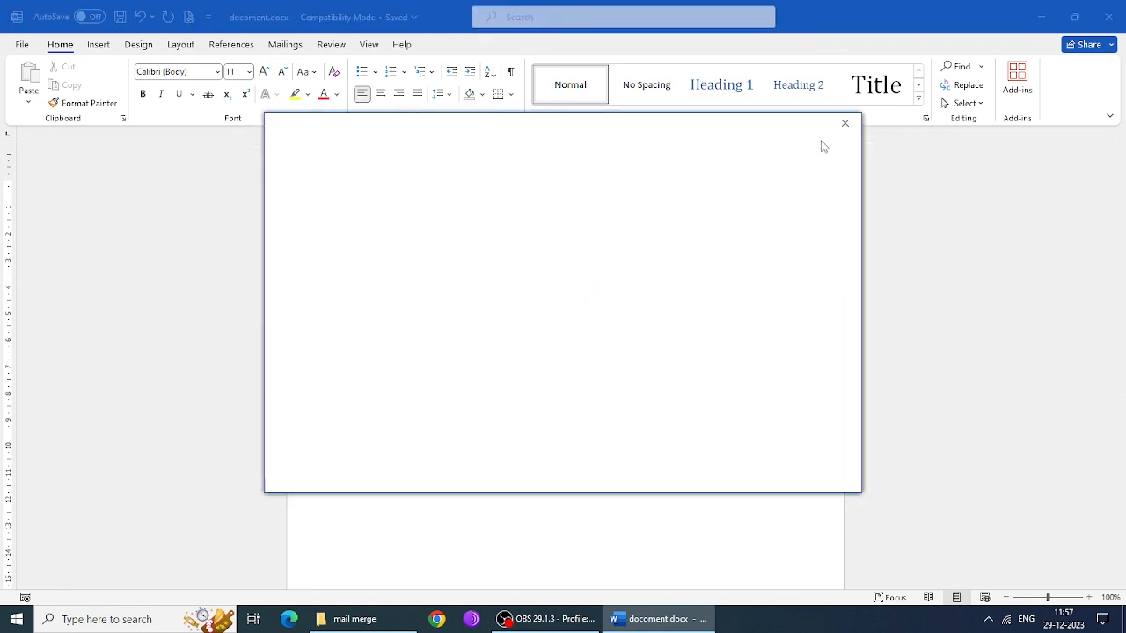
{"action": "left_click", "coordinate": [845, 124]}
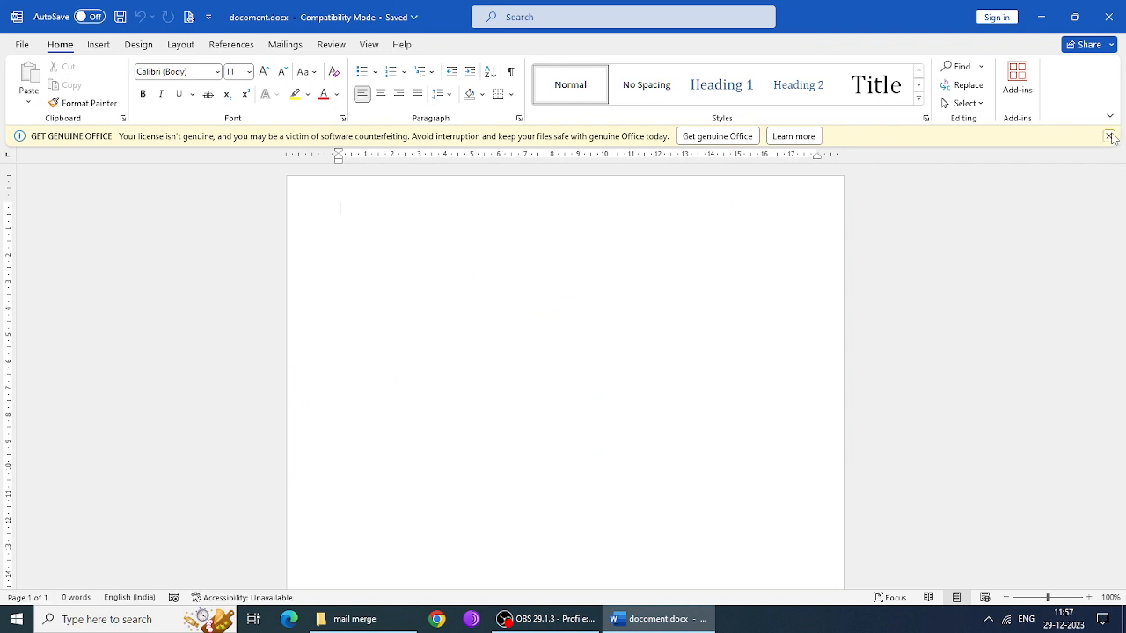
{"action": "left_click", "coordinate": [1108, 136]}
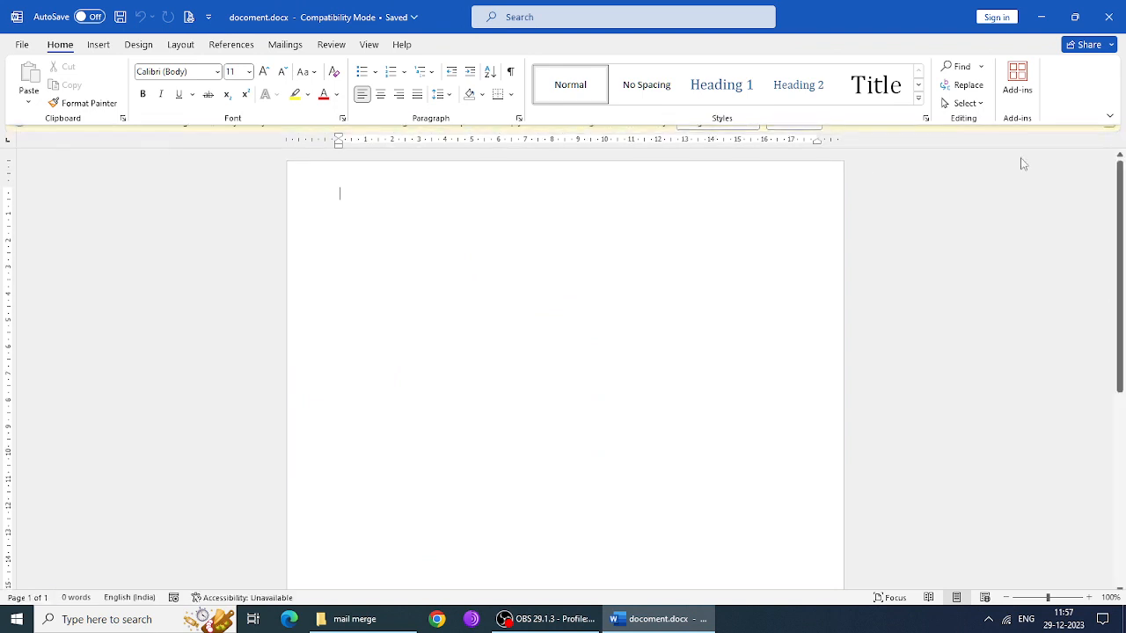
- Set the page size to A4 and apply the last custom margins of 1 cm on all sides
{"action": "left_click", "coordinate": [182, 48]}
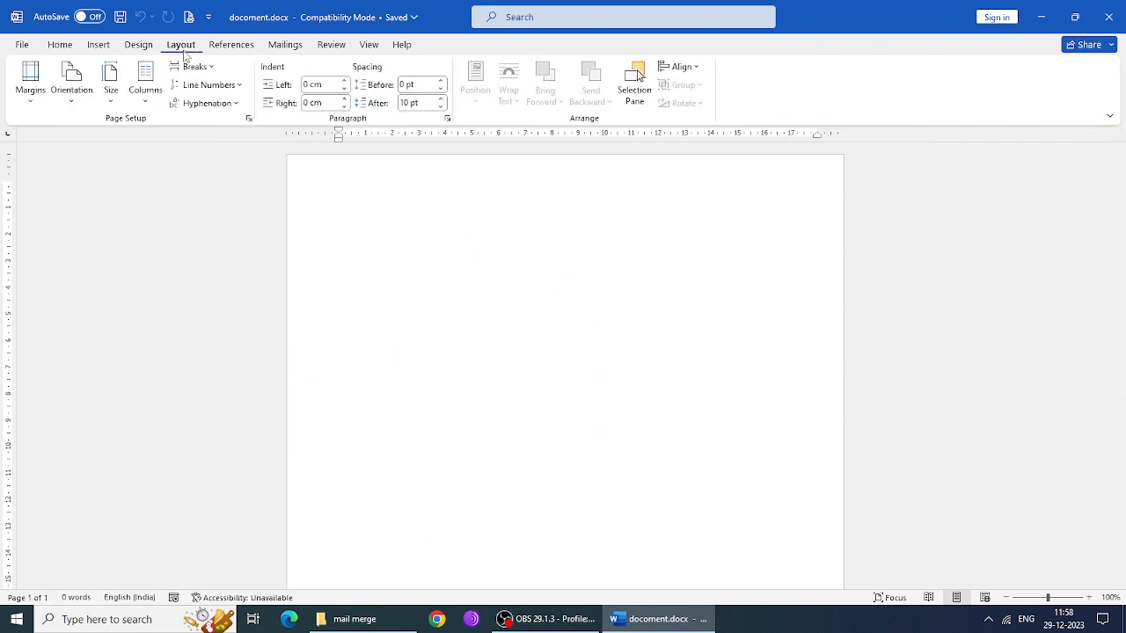
{"action": "left_click", "coordinate": [110, 106]}
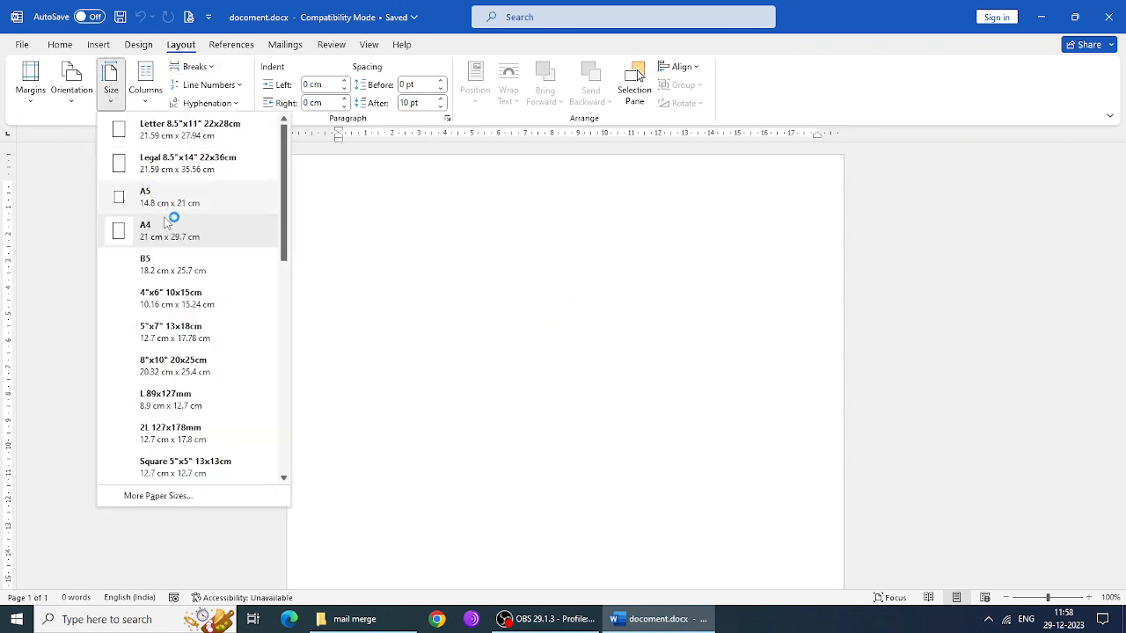
{"action": "left_click", "coordinate": [169, 231]}
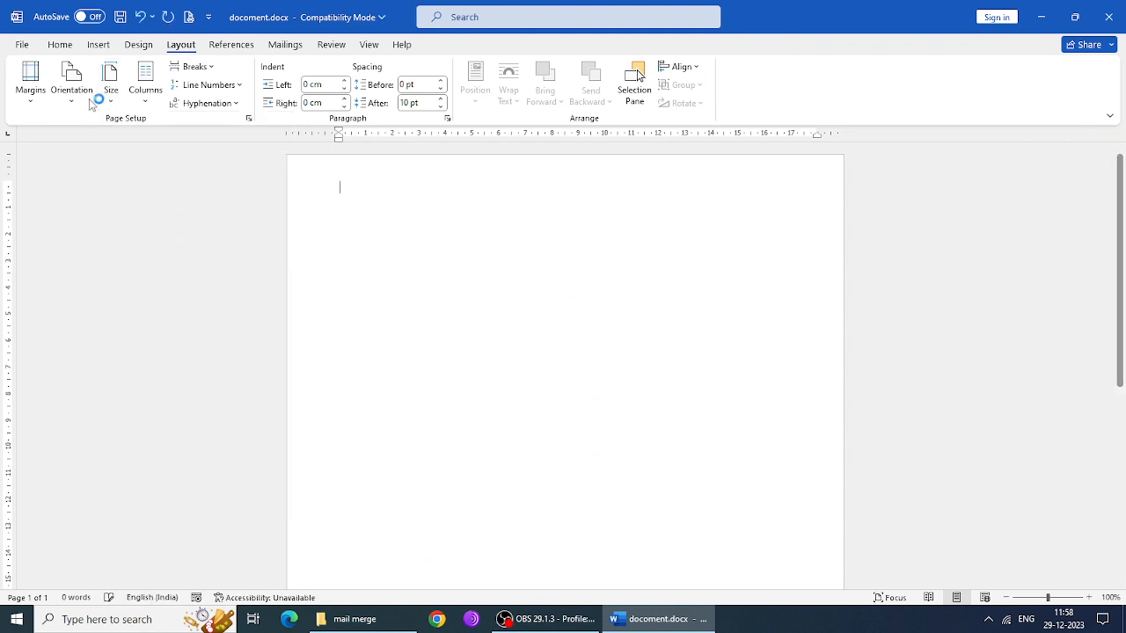
{"action": "left_click", "coordinate": [72, 83]}
{"action": "left_click", "coordinate": [32, 102]}
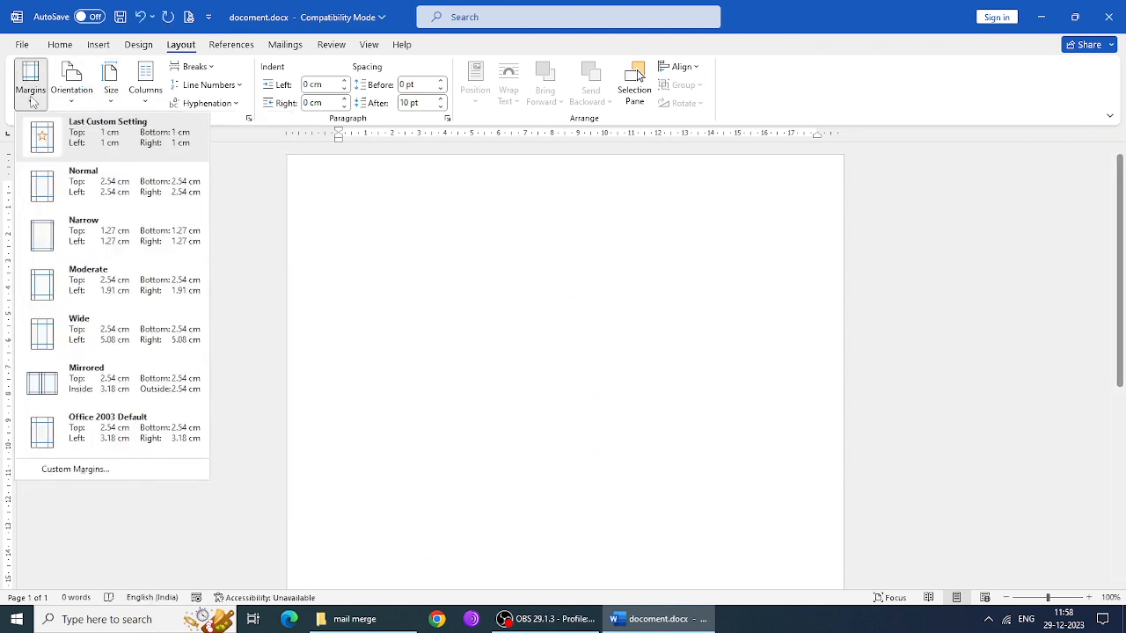
{"action": "left_click", "coordinate": [174, 143]}
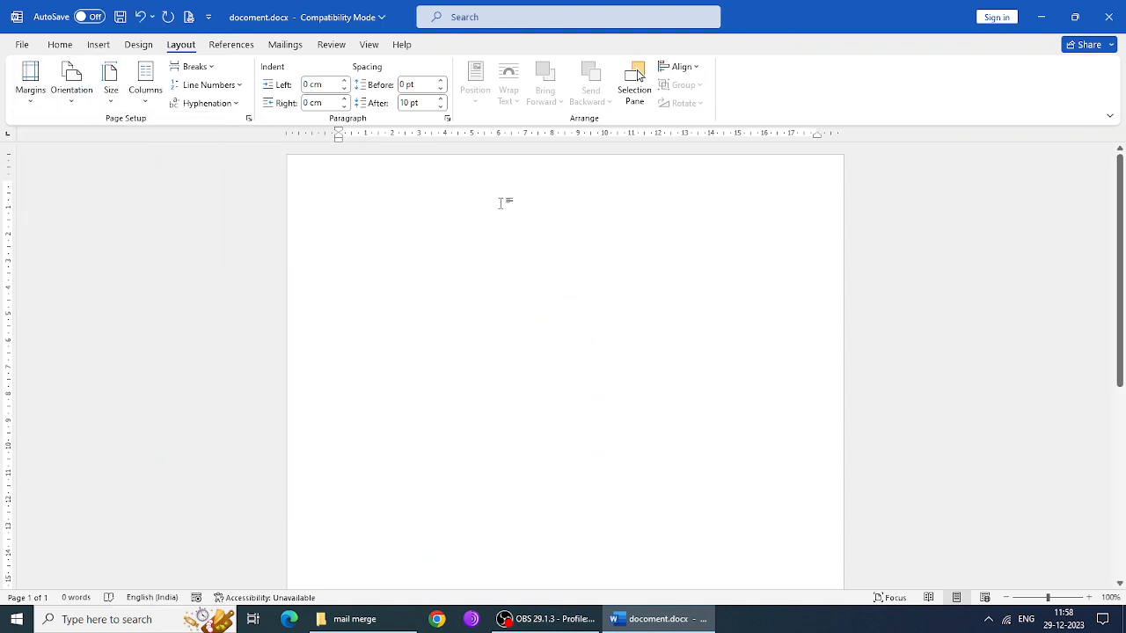
- Set the font of the empty document to Times New Roman at size 14
{"action": "left_click", "coordinate": [60, 44]}
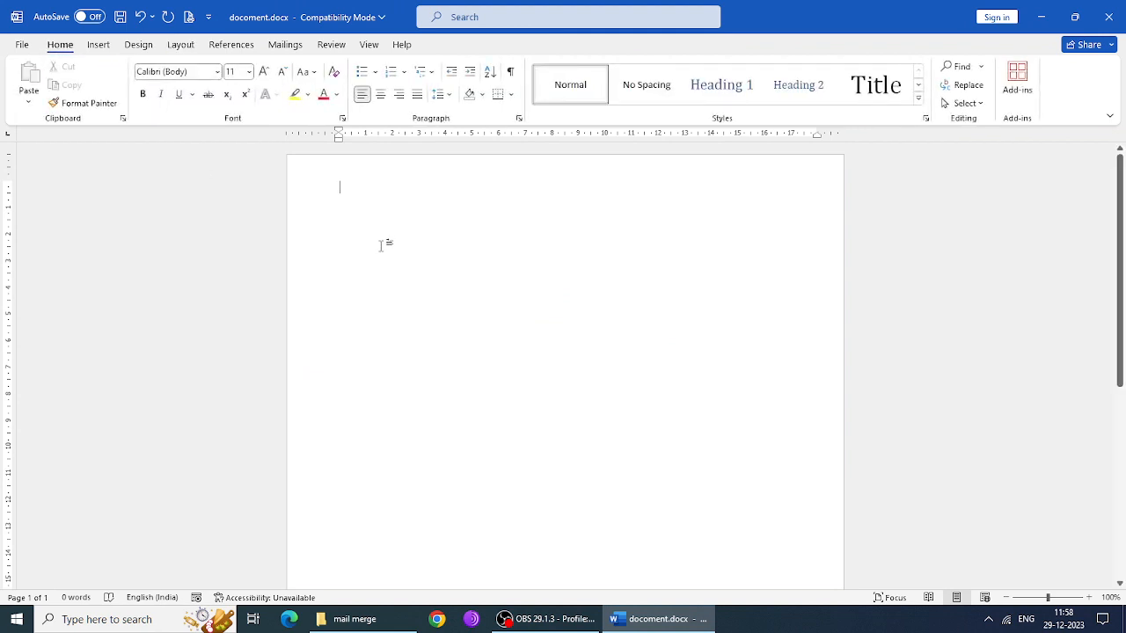
{"action": "key", "text": "ctrl+a"}
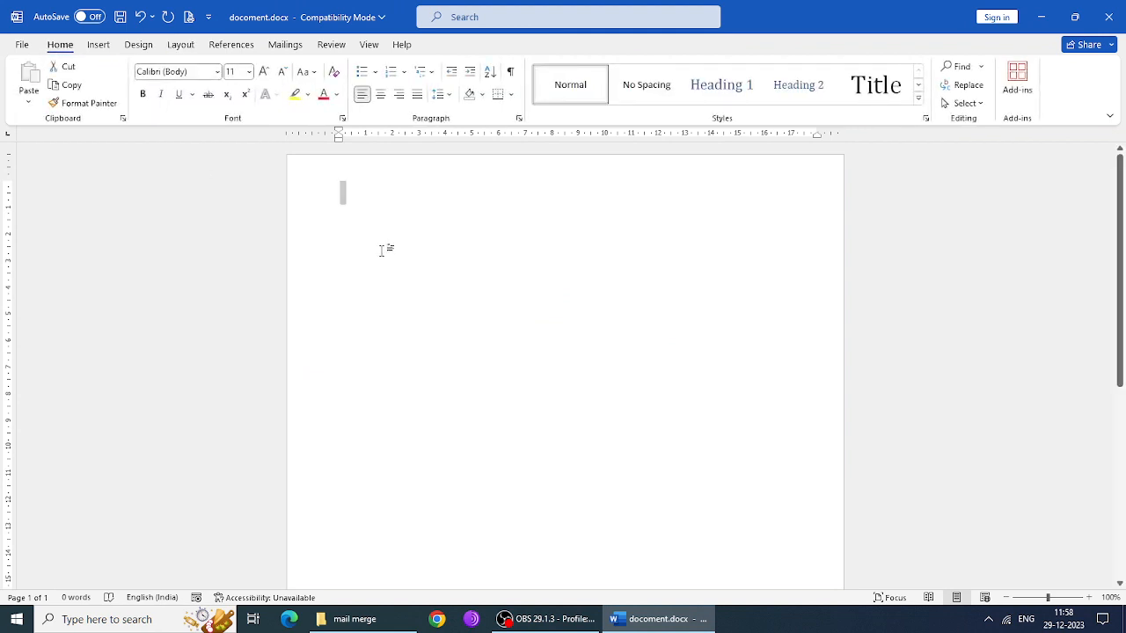
{"action": "left_click", "coordinate": [217, 71]}
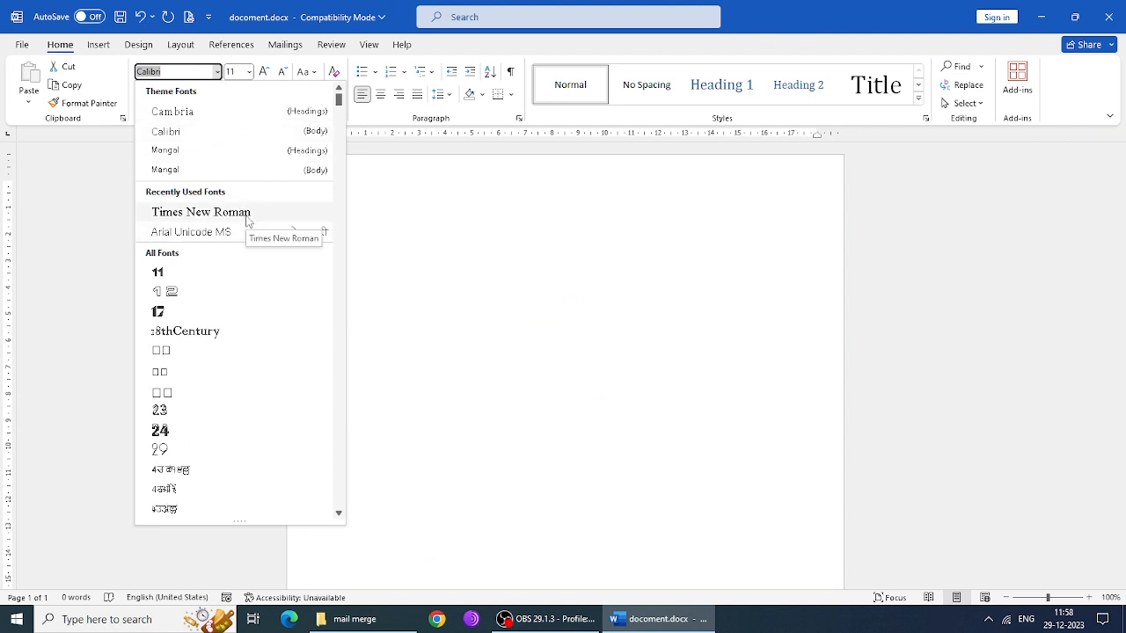
{"action": "left_click", "coordinate": [201, 212]}
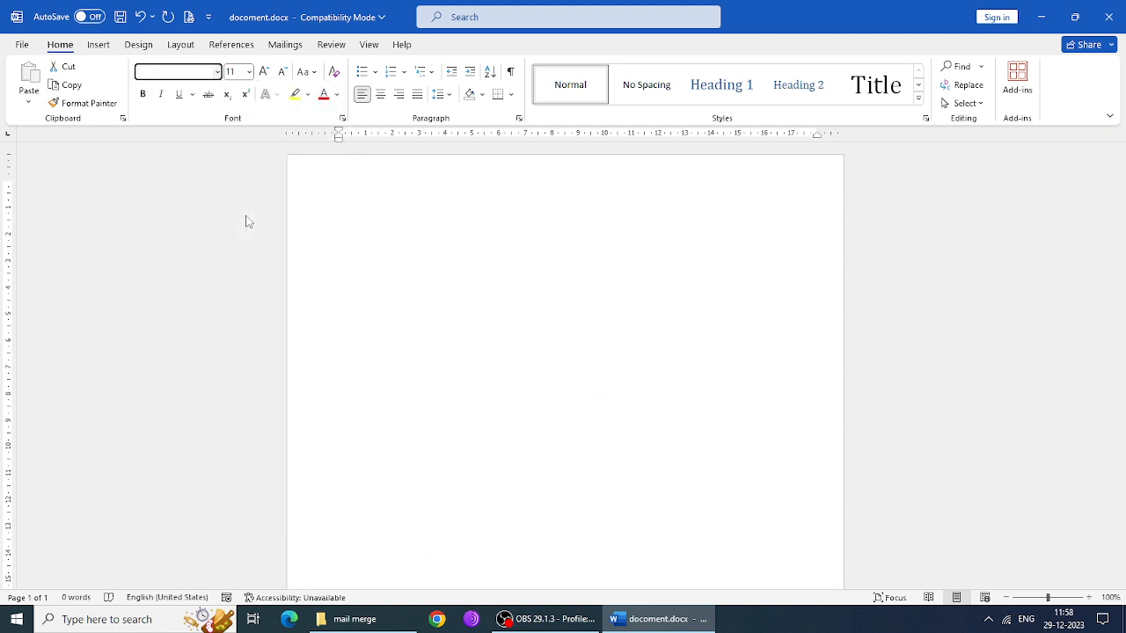
{"action": "left_click", "coordinate": [249, 71]}
{"action": "left_click", "coordinate": [236, 170]}
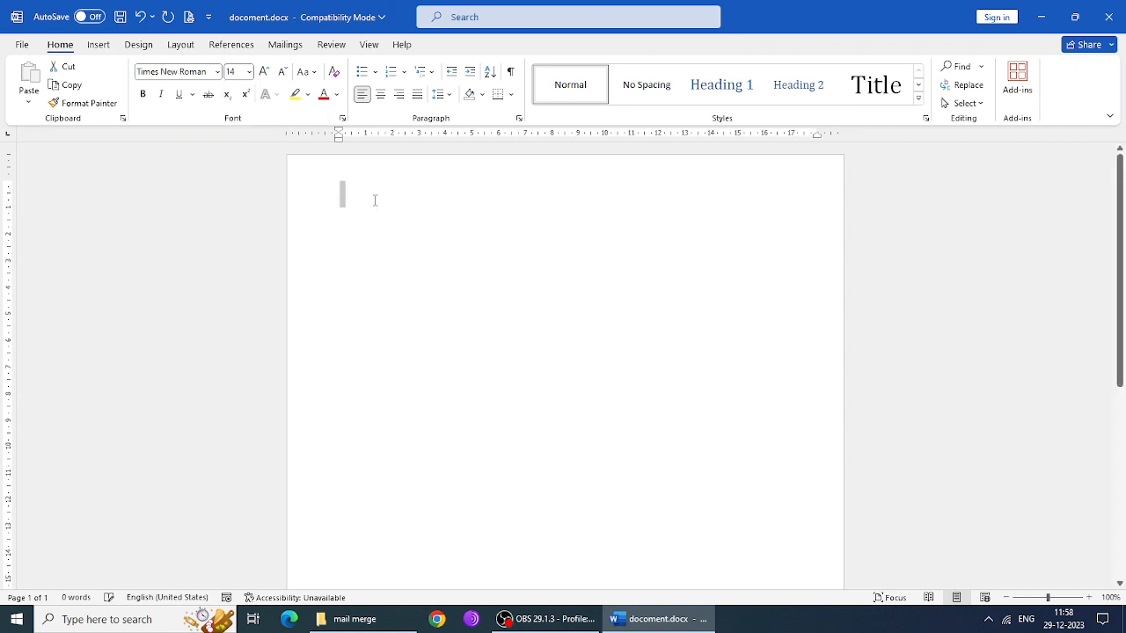
{"action": "left_click", "coordinate": [374, 201]}
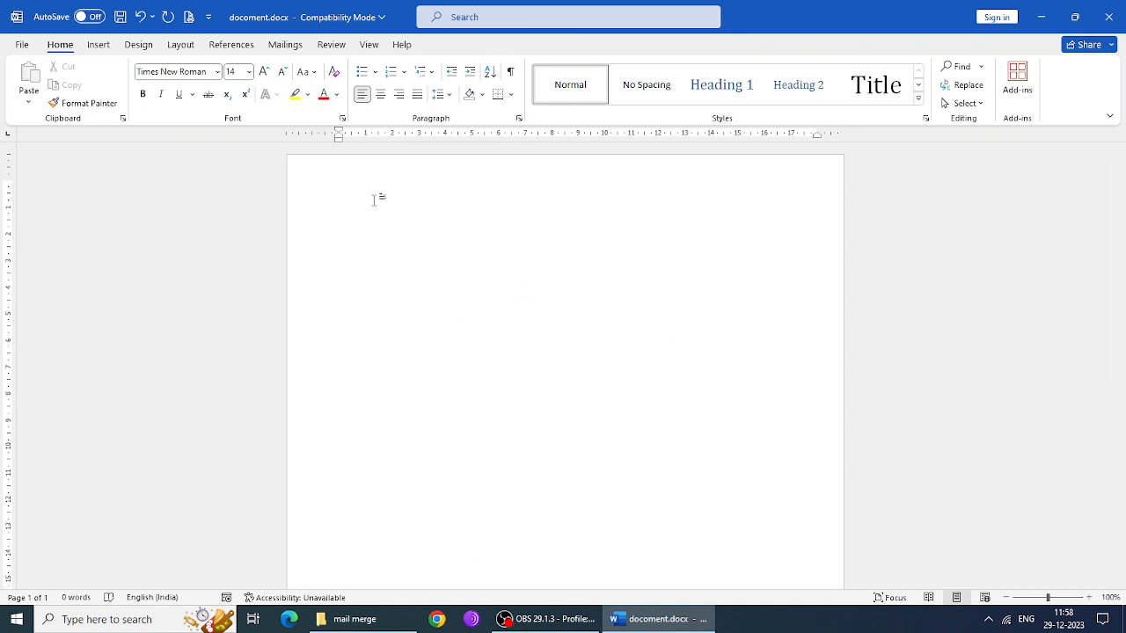
- Enter the centred heading "Govt. Girls College, Sehore" on the first line and start a new line below it
{"action": "key", "text": "ctrl+e"}
{"action": "type", "text": "Giv"}
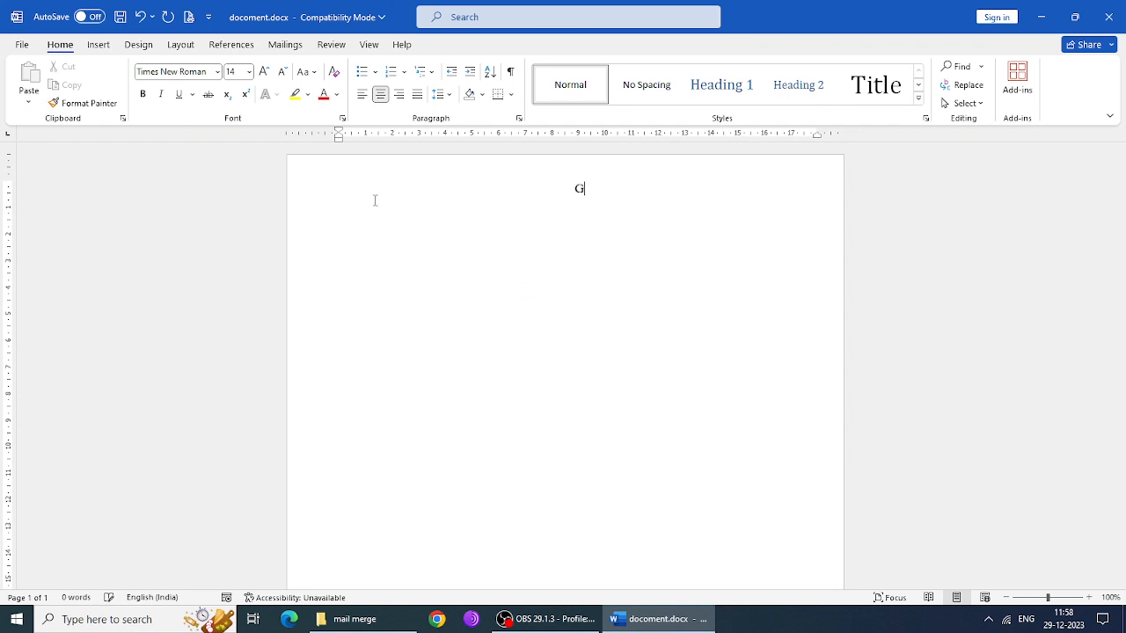
{"action": "key", "text": "BackSpace"}
{"action": "key", "text": "BackSpace"}
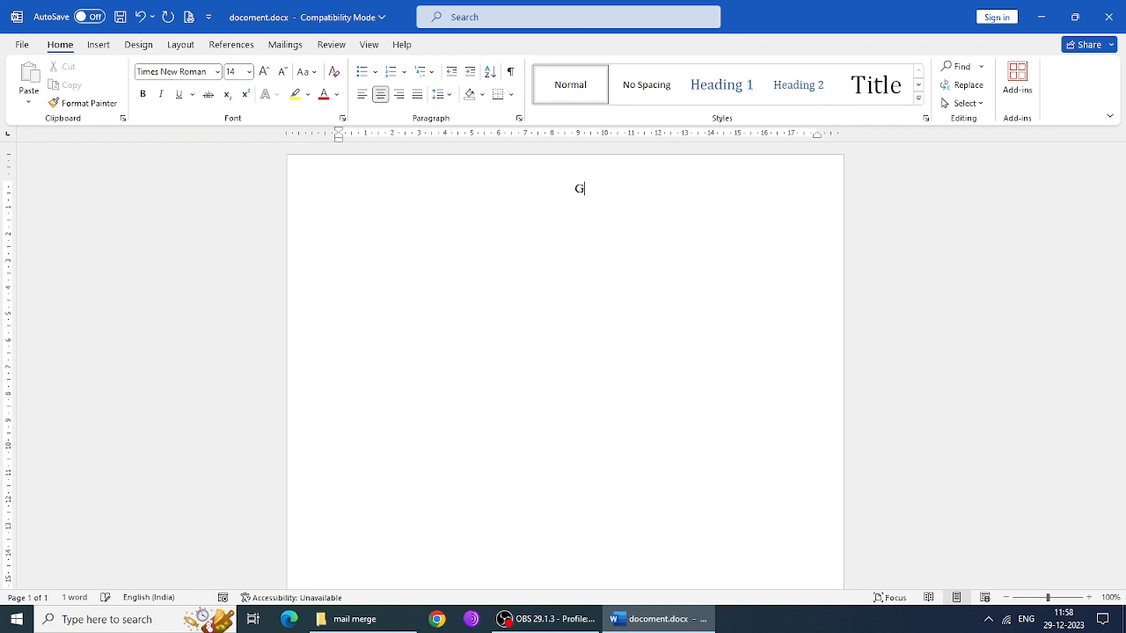
{"action": "type", "text": "ovt. Gilr"}
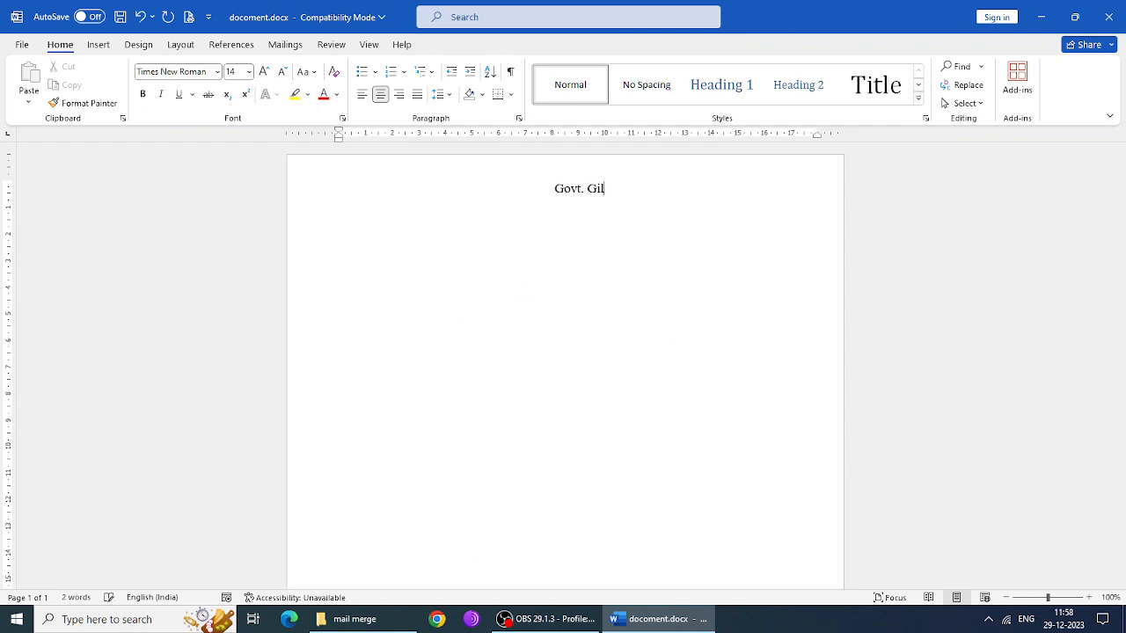
{"action": "key", "text": "BackSpace"}
{"action": "key", "text": "BackSpace"}
{"action": "type", "text": "rls College"}
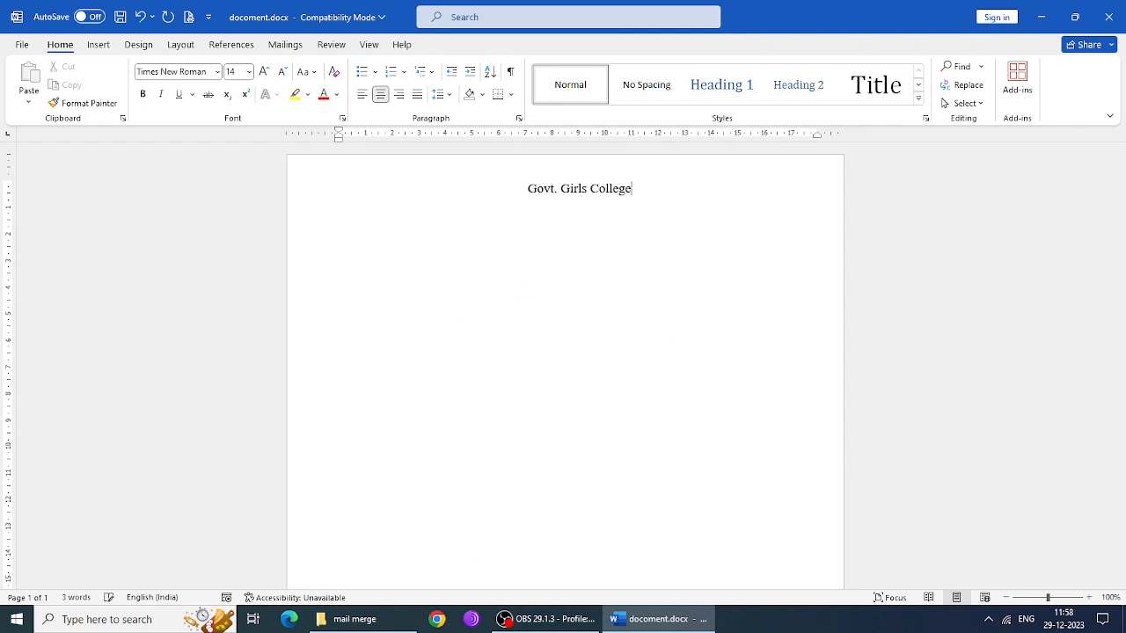
{"action": "type", "text": ", Seho"}
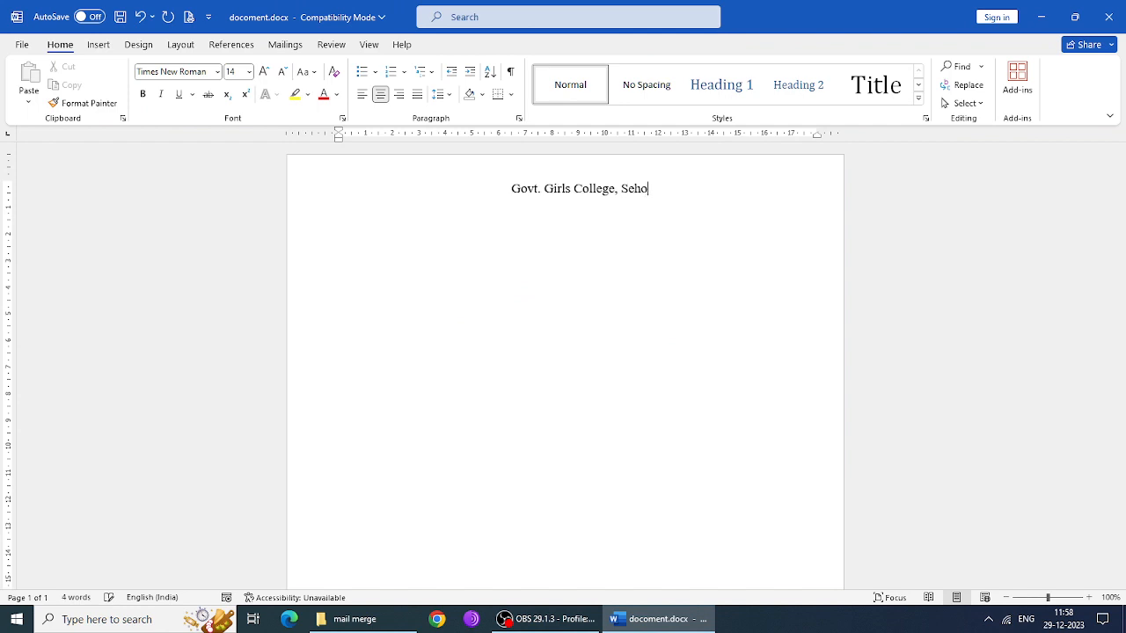
{"action": "type", "text": "re"}
{"action": "key", "text": "Return"}
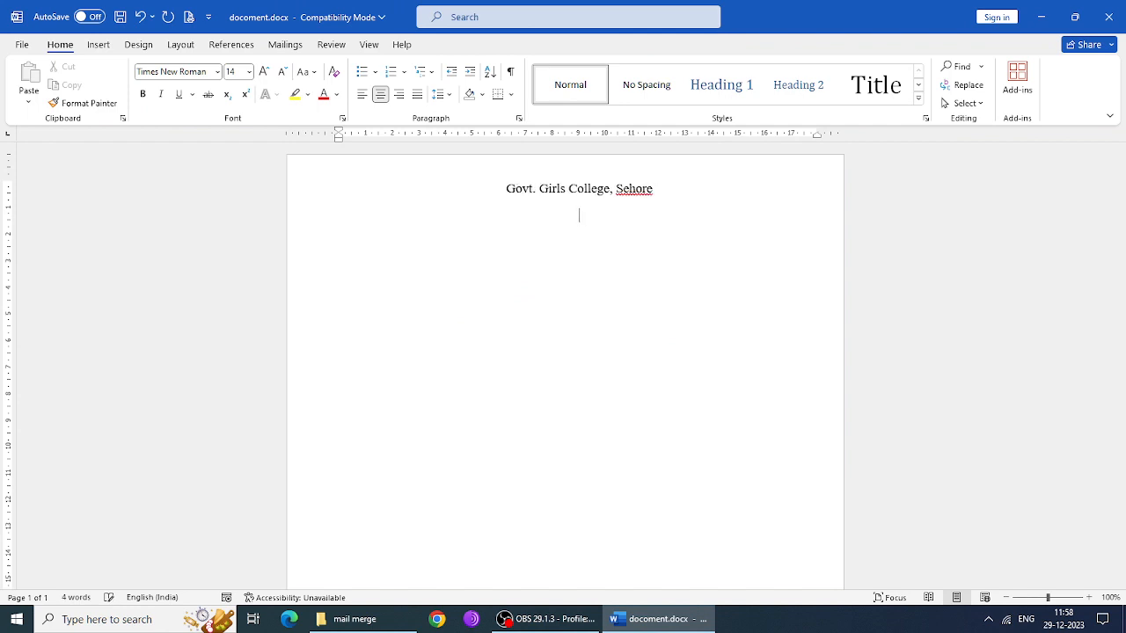
- Enlarge the college heading to 34 pt, underline it, and return to the empty line below
{"action": "left_click_drag", "start_coordinate": [668, 187], "coordinate": [521, 190]}
{"action": "key", "text": "ctrl+shift+period"}
{"action": "key", "text": "ctrl+bracketright"}
{"action": "key", "text": "ctrl+bracketright"}
{"action": "key", "text": "ctrl+bracketright"}
{"action": "key", "text": "ctrl+bracketright"}
{"action": "key", "text": "ctrl+bracketright"}
{"action": "key", "text": "ctrl+bracketright"}
{"action": "key", "text": "ctrl+bracketright"}
{"action": "key", "text": "ctrl+bracketright"}
{"action": "key", "text": "ctrl+bracketright"}
{"action": "key", "text": "ctrl+bracketright"}
{"action": "key", "text": "ctrl+bracketright"}
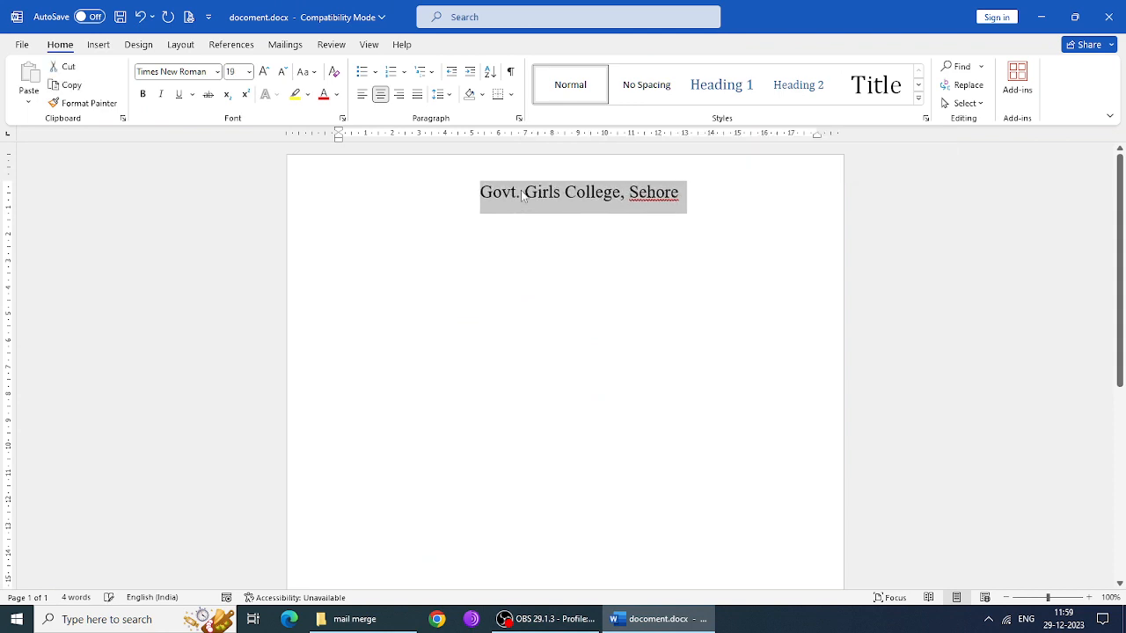
{"action": "key", "text": "ctrl+bracketright"}
{"action": "key", "text": "ctrl+bracketright"}
{"action": "key", "text": "ctrl+bracketright"}
{"action": "key", "text": "ctrl+bracketright"}
{"action": "key", "text": "ctrl+bracketright"}
{"action": "key", "text": "ctrl+bracketright"}
{"action": "key", "text": "ctrl+bracketright"}
{"action": "key", "text": "ctrl+bracketright"}
{"action": "key", "text": "ctrl+bracketright"}
{"action": "key", "text": "ctrl+bracketright"}
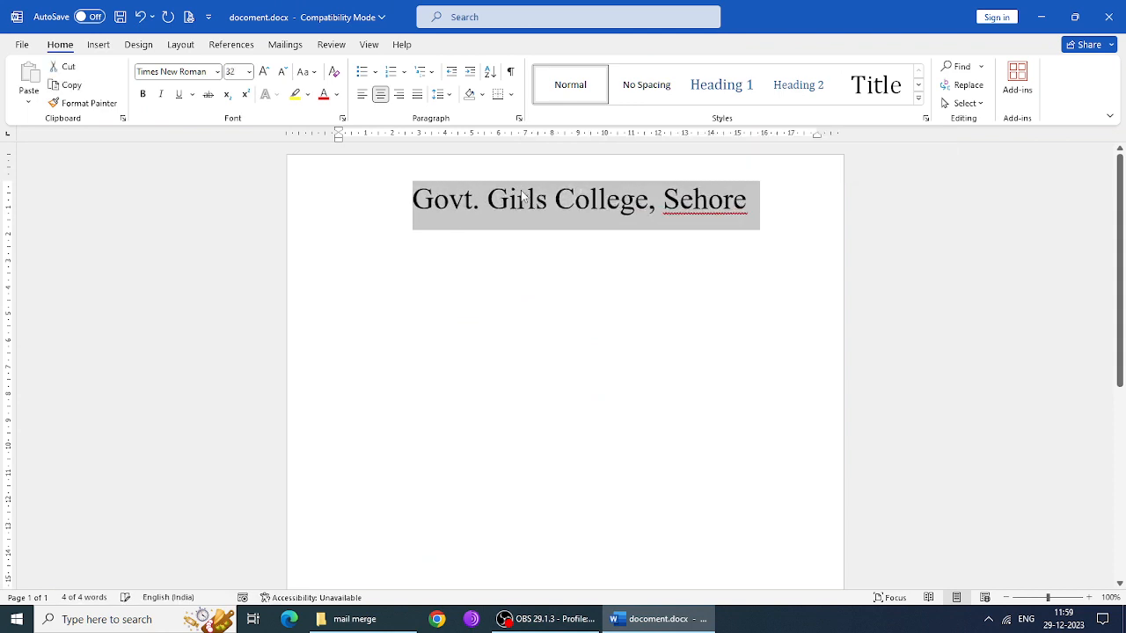
{"action": "key", "text": "ctrl+bracketleft"}
{"action": "key", "text": "ctrl+bracketleft"}
{"action": "key", "text": "ctrl+bracketleft"}
{"action": "key", "text": "ctrl+bracketleft"}
{"action": "key", "text": "ctrl+bracketleft"}
{"action": "key", "text": "ctrl+bracketleft"}
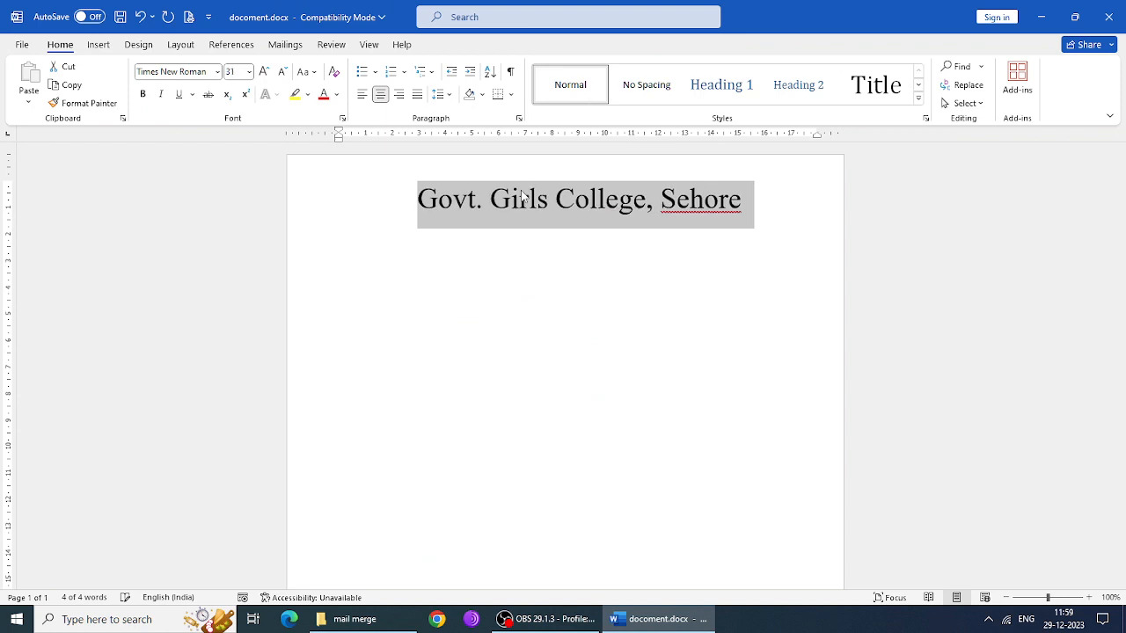
{"action": "key", "text": "ctrl+bracketleft"}
{"action": "key", "text": "ctrl+bracketright"}
{"action": "key", "text": "ctrl+bracketright"}
{"action": "key", "text": "ctrl+bracketright"}
{"action": "key", "text": "ctrl+bracketright"}
{"action": "key", "text": "ctrl+u"}
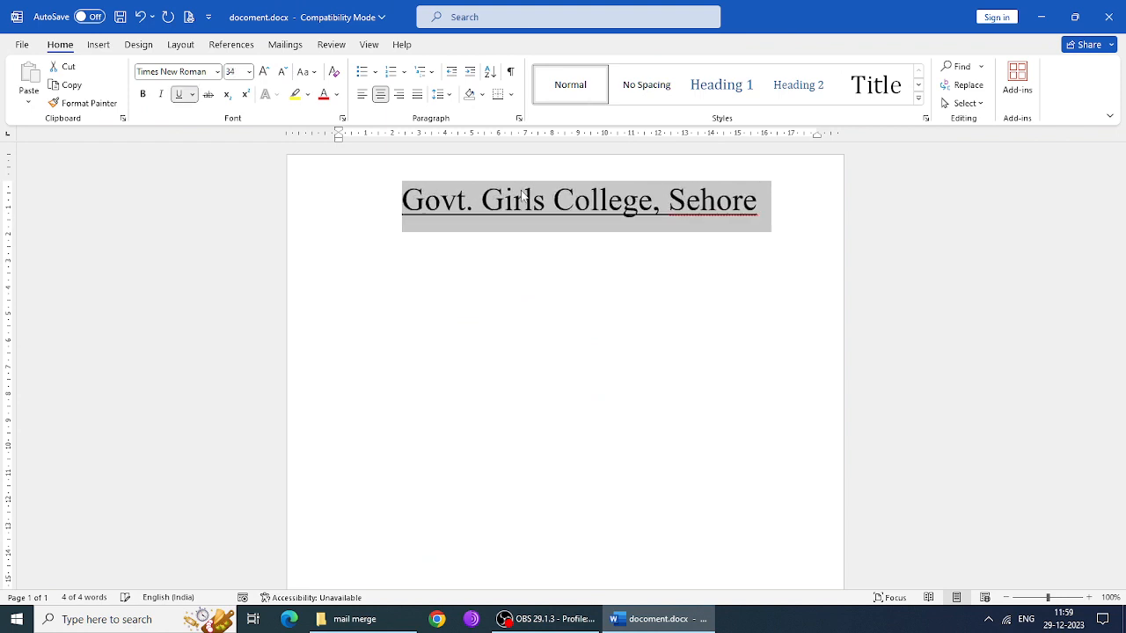
{"action": "left_click", "coordinate": [580, 239]}
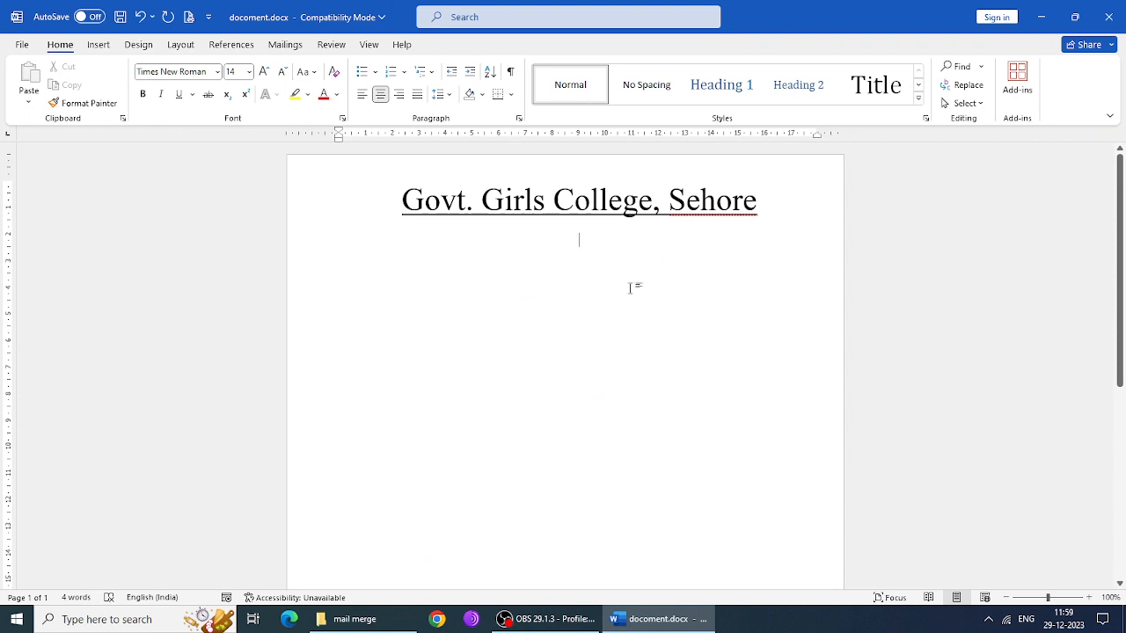
{"action": "type", "text": "Mar"}
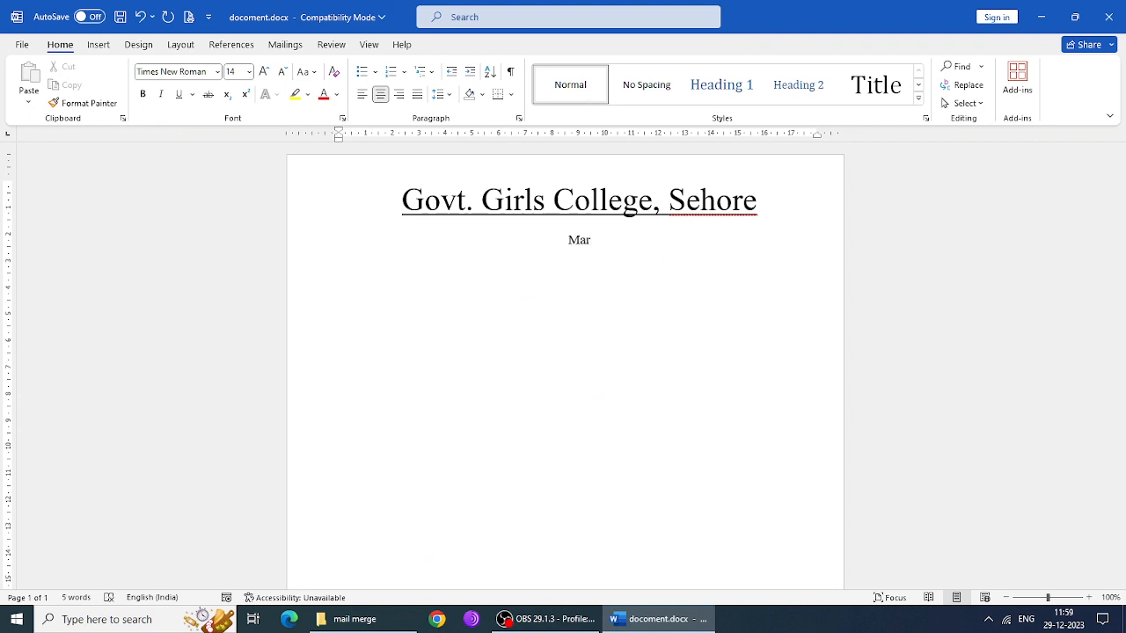
{"action": "type", "text": "ksheet"}
{"action": "key", "text": "shift+Left"}
{"action": "key", "text": "shift+Left"}
{"action": "key", "text": "shift+Left"}
{"action": "key", "text": "shift+Left"}
{"action": "key", "text": "shift+Left"}
{"action": "key", "text": "shift+Left"}
{"action": "key", "text": "shift+Left"}
{"action": "key", "text": "shift+Left"}
{"action": "key", "text": "shift+Left"}
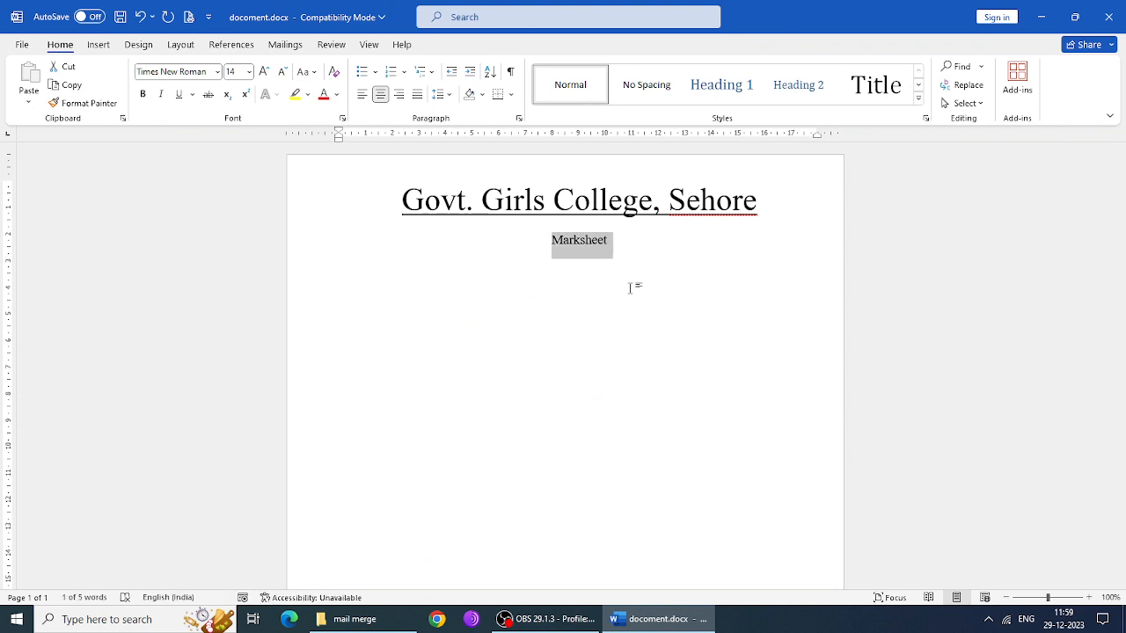
{"action": "key", "text": "BackSpace"}
{"action": "key", "text": "BackSpace"}
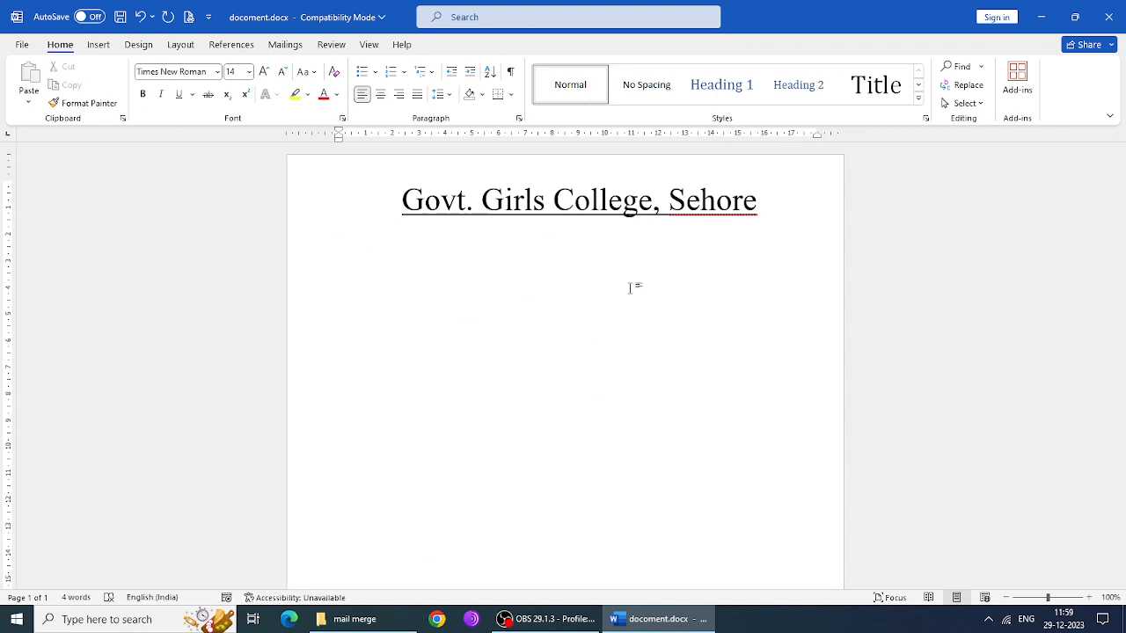
{"action": "key", "text": "ctrl+e"}
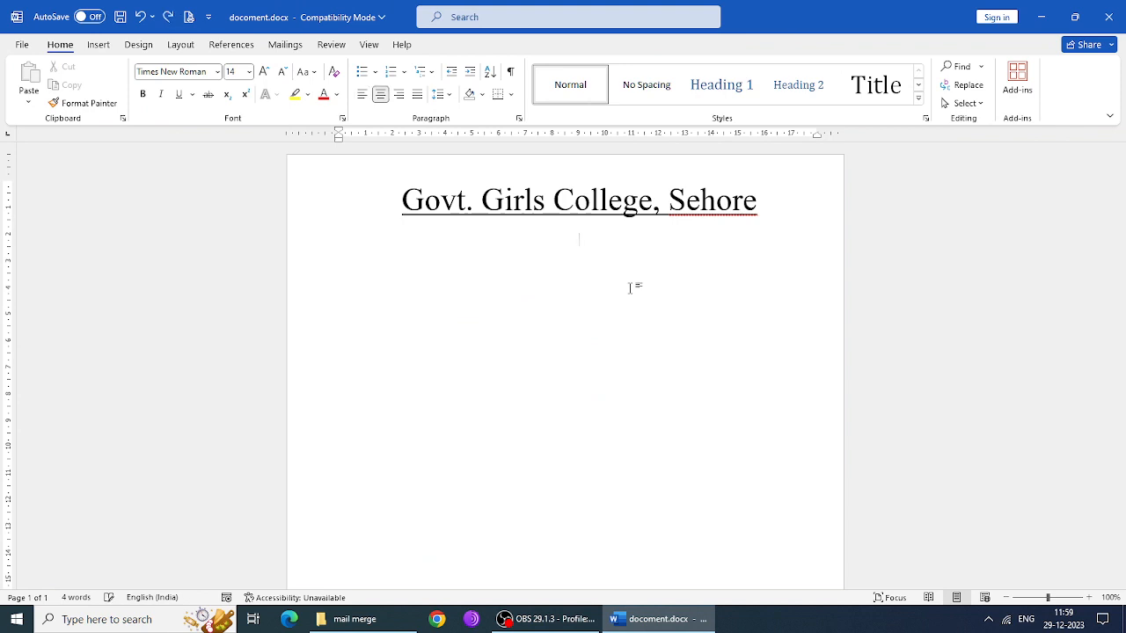
- Enter the subtitle "Student Report Card" on the line below the college heading
{"action": "type", "text": "S"}
{"action": "key", "text": "BackSpace"}
{"action": "type", "text": "Student Report card"}
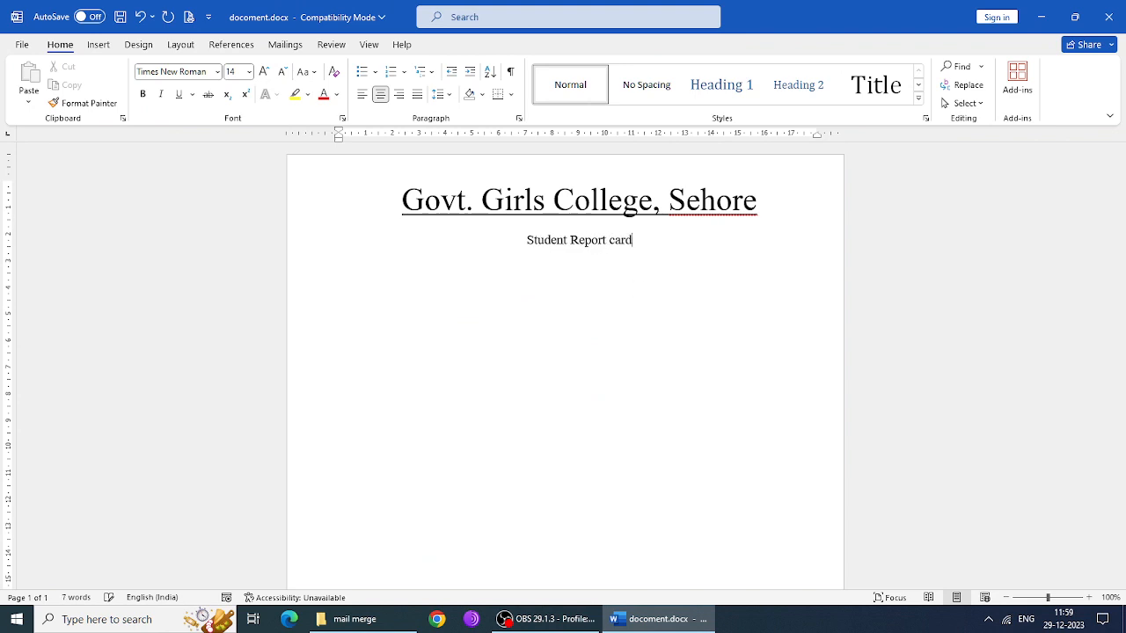
{"action": "key", "text": "BackSpace"}
{"action": "key", "text": "BackSpace"}
{"action": "key", "text": "BackSpace"}
{"action": "key", "text": "BackSpace"}
{"action": "type", "text": "Car"}
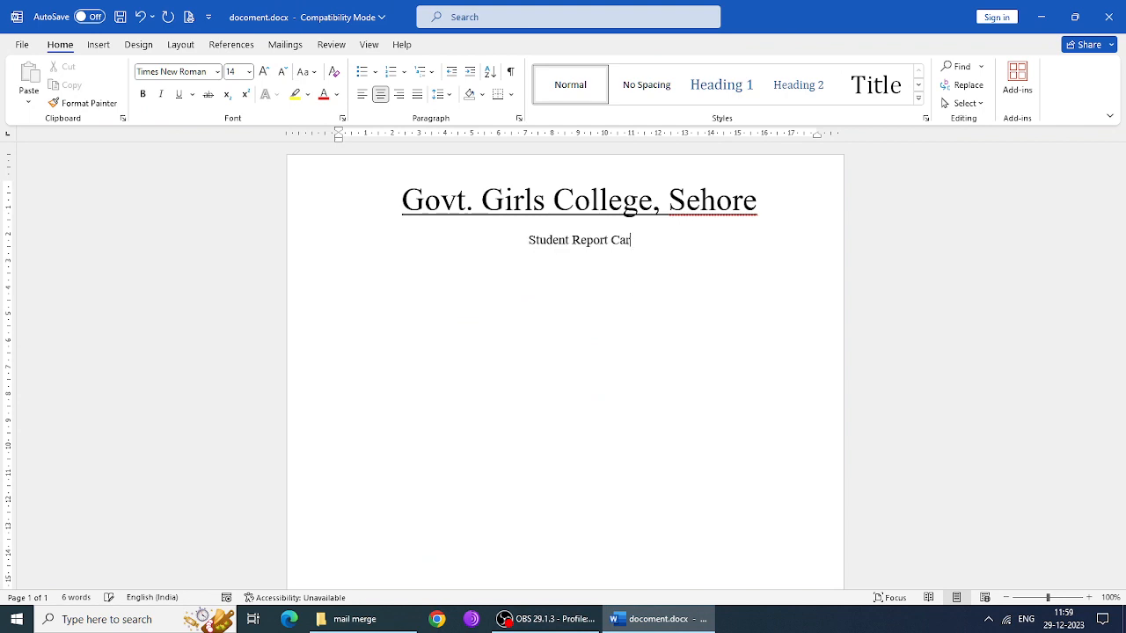
{"action": "type", "text": "d"}
- Format the "Student Report Card" subtitle as 16 pt italic with an underline
{"action": "key", "text": "shift+Left"}
{"action": "key", "text": "shift+Left"}
{"action": "key", "text": "shift+Left"}
{"action": "key", "text": "shift+Left"}
{"action": "key", "text": "shift+Left"}
{"action": "key", "text": "shift+Left"}
{"action": "key", "text": "shift+Left"}
{"action": "key", "text": "shift+Left"}
{"action": "key", "text": "shift+Left"}
{"action": "key", "text": "shift+Left"}
{"action": "key", "text": "shift+Left"}
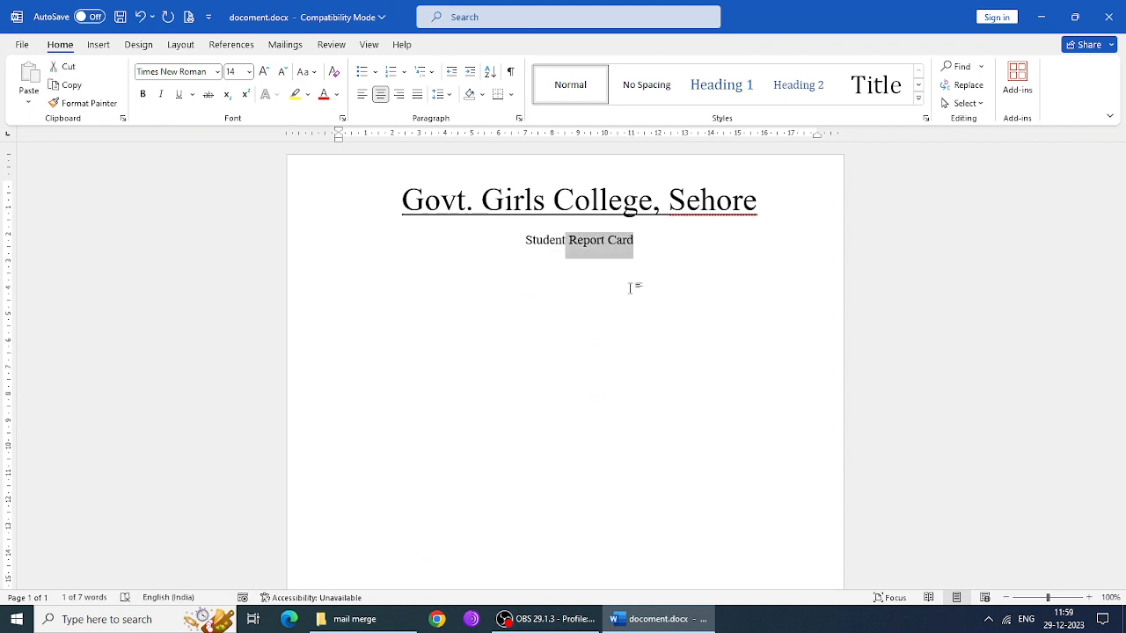
{"action": "key", "text": "shift+Left"}
{"action": "key", "text": "shift+Left"}
{"action": "key", "text": "shift+Left"}
{"action": "key", "text": "shift+Left"}
{"action": "key", "text": "shift+Left"}
{"action": "key", "text": "shift+Left"}
{"action": "key", "text": "shift+Left"}
{"action": "key", "text": "shift+Left"}
{"action": "key", "text": "shift+Left"}
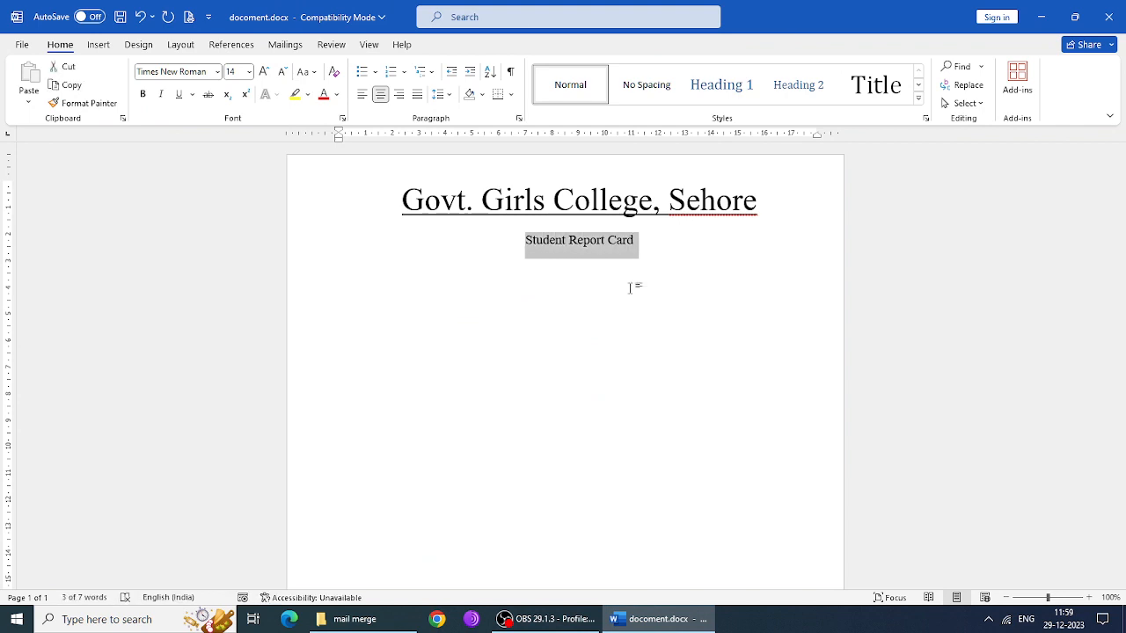
{"action": "key", "text": "ctrl+shift+period"}
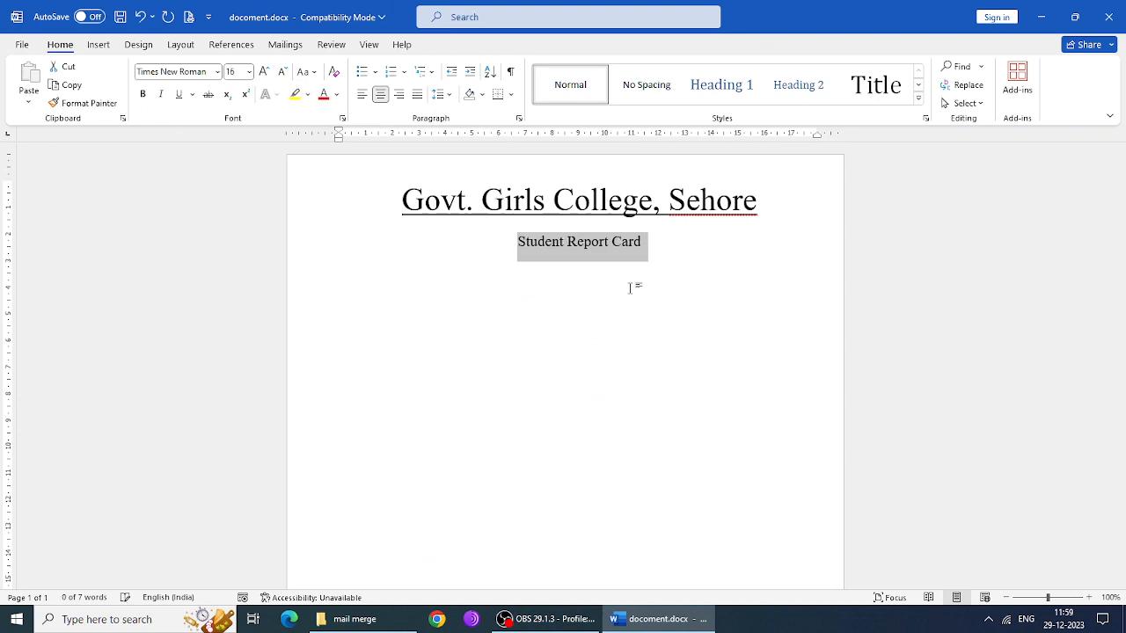
{"action": "key", "text": "ctrl+i"}
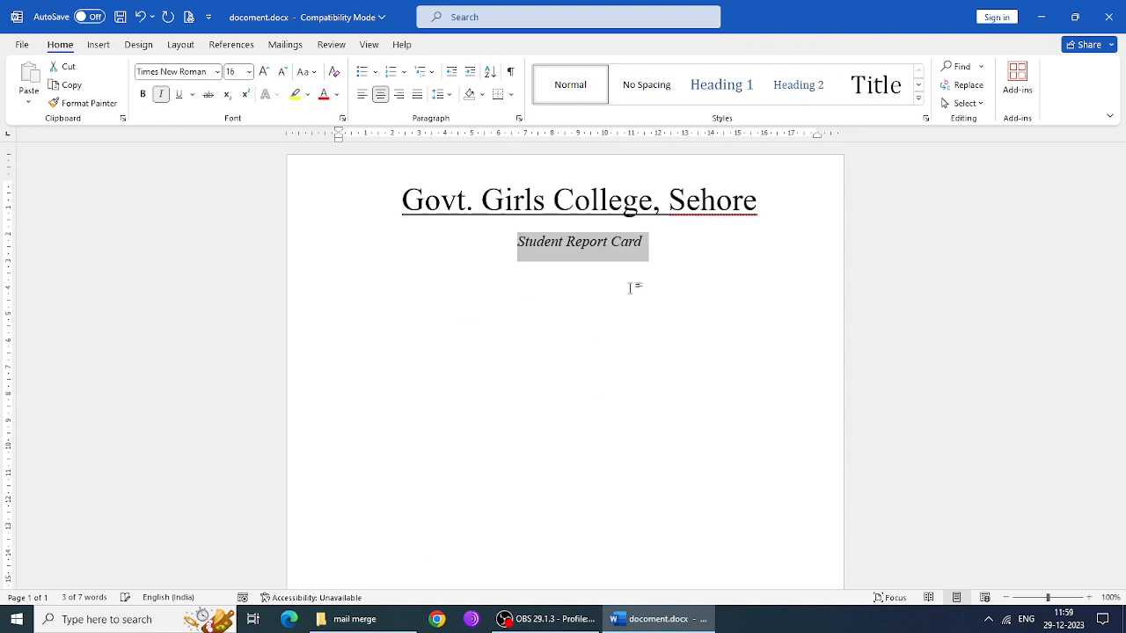
{"action": "key", "text": "ctrl+u"}
{"action": "key", "text": "Right"}
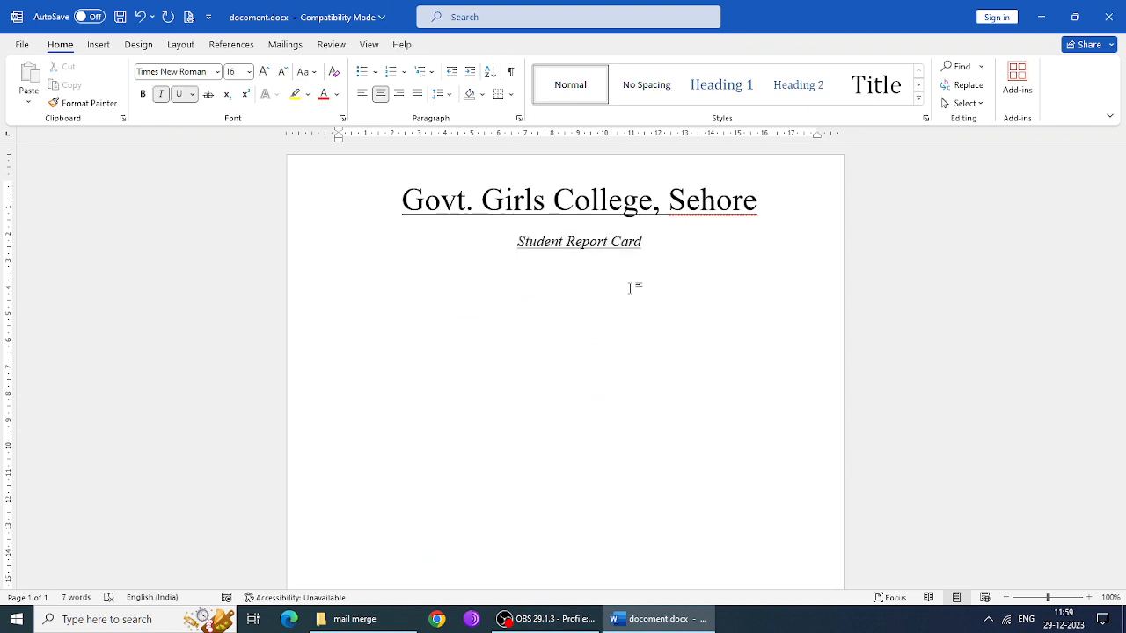
- Start a new line below the subtitle and turn off its underline, italic and bold formatting
{"action": "key", "text": "Return"}
{"action": "key", "text": "ctrl+b"}
{"action": "key", "text": "ctrl+u"}
{"action": "key", "text": "ctrl+n"}
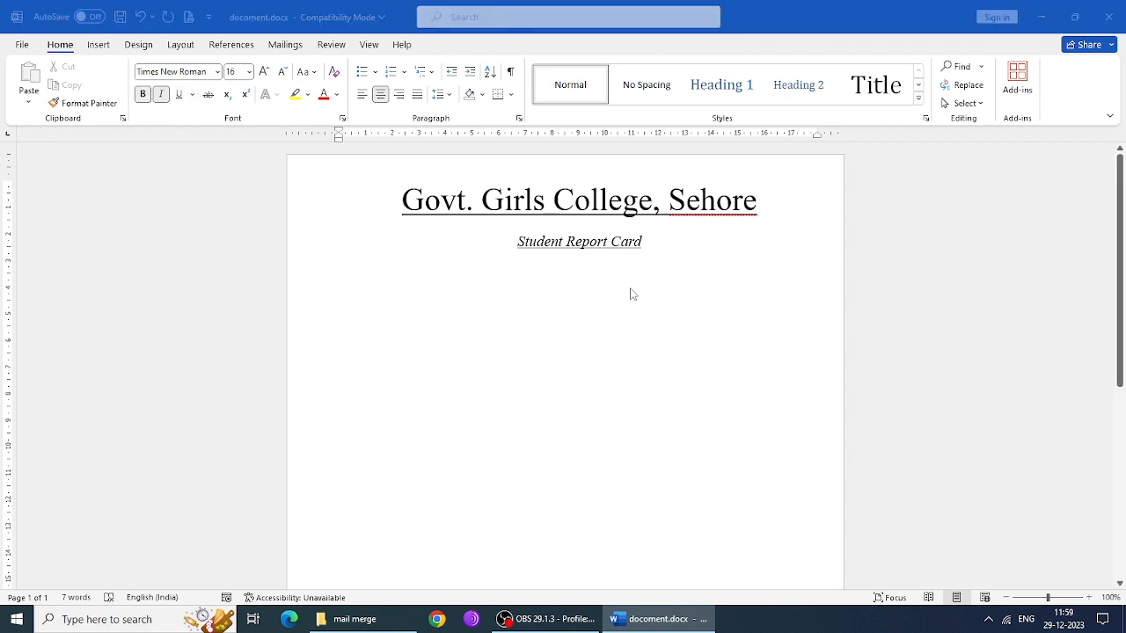
{"action": "left_click", "coordinate": [1108, 17]}
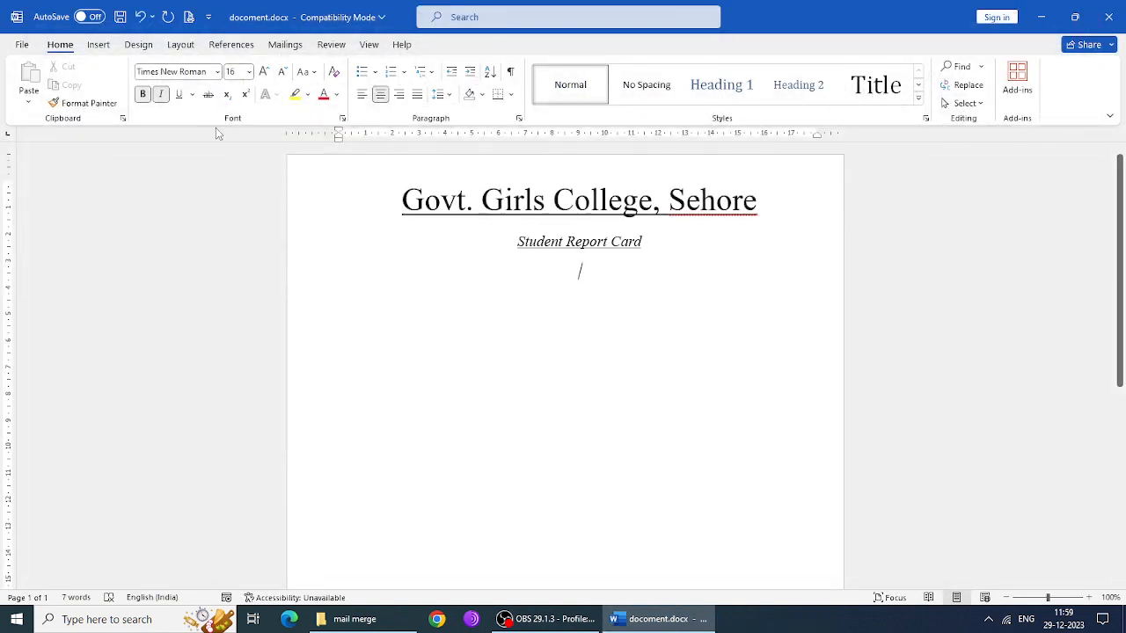
{"action": "left_click", "coordinate": [161, 94]}
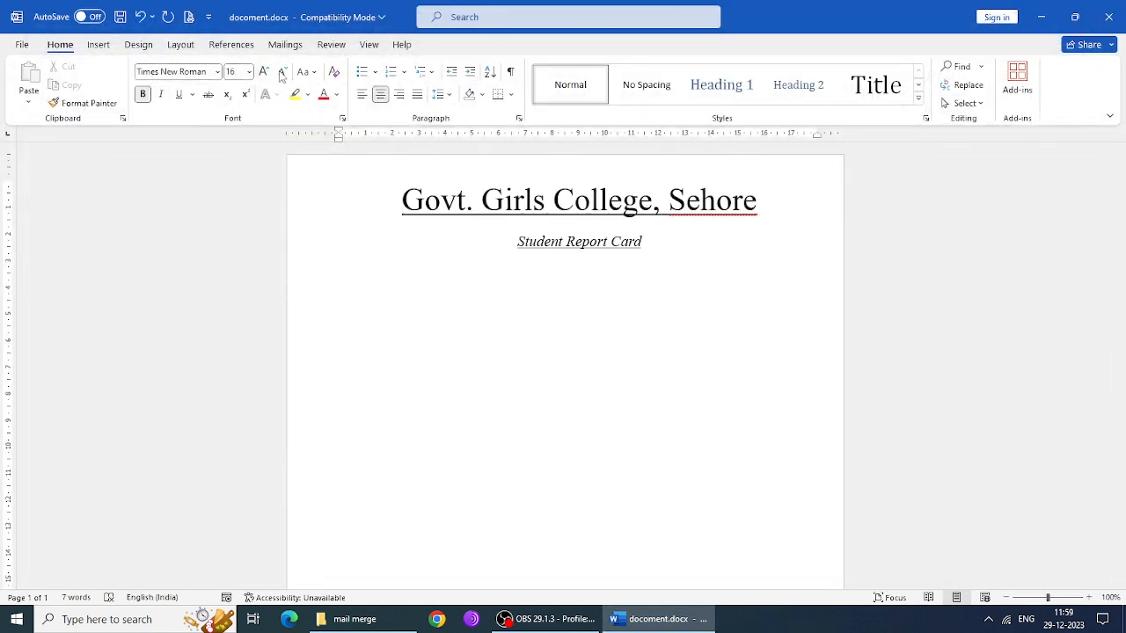
{"action": "left_click", "coordinate": [143, 94]}
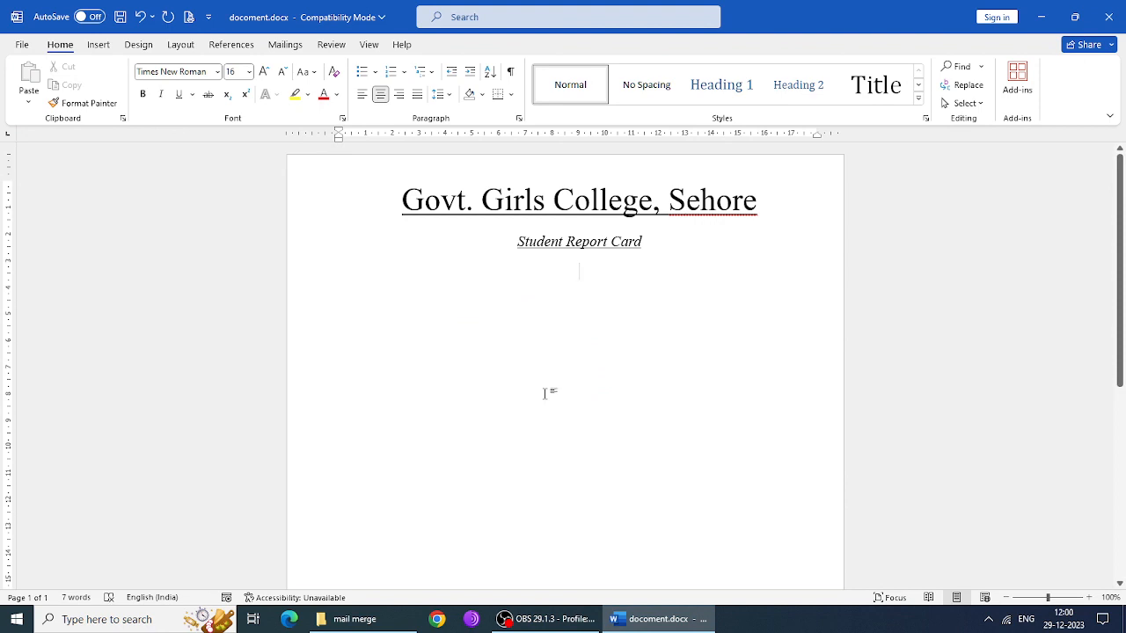
- Left-align the empty line and insert a table of three columns and four rows there
{"action": "key", "text": "ctrl+l"}
{"action": "left_click", "coordinate": [99, 45]}
{"action": "left_click", "coordinate": [132, 95]}
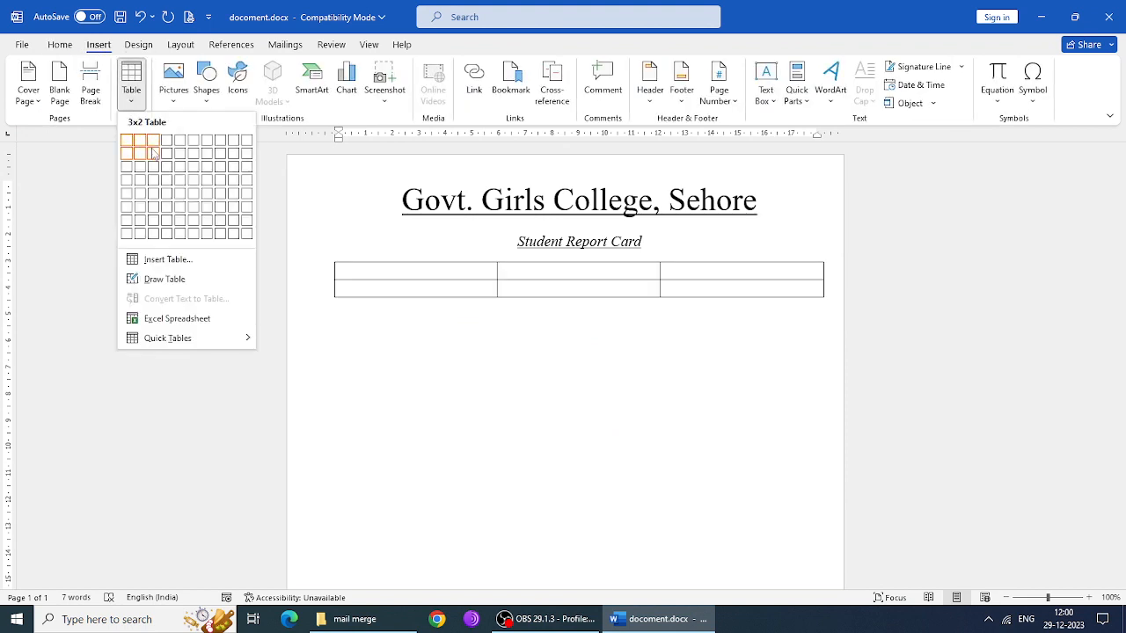
{"action": "left_click", "coordinate": [155, 181]}
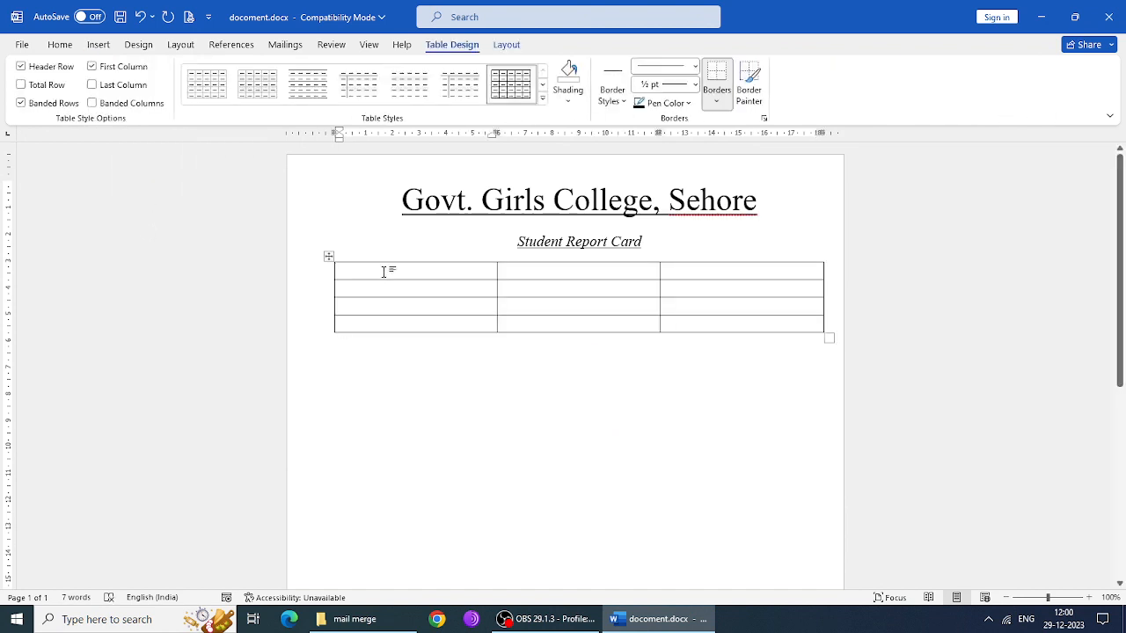
- Enter the label "Student Name :" in the first cell of the table
{"action": "type", "text": "St"}
{"action": "key", "text": "BackSpace"}
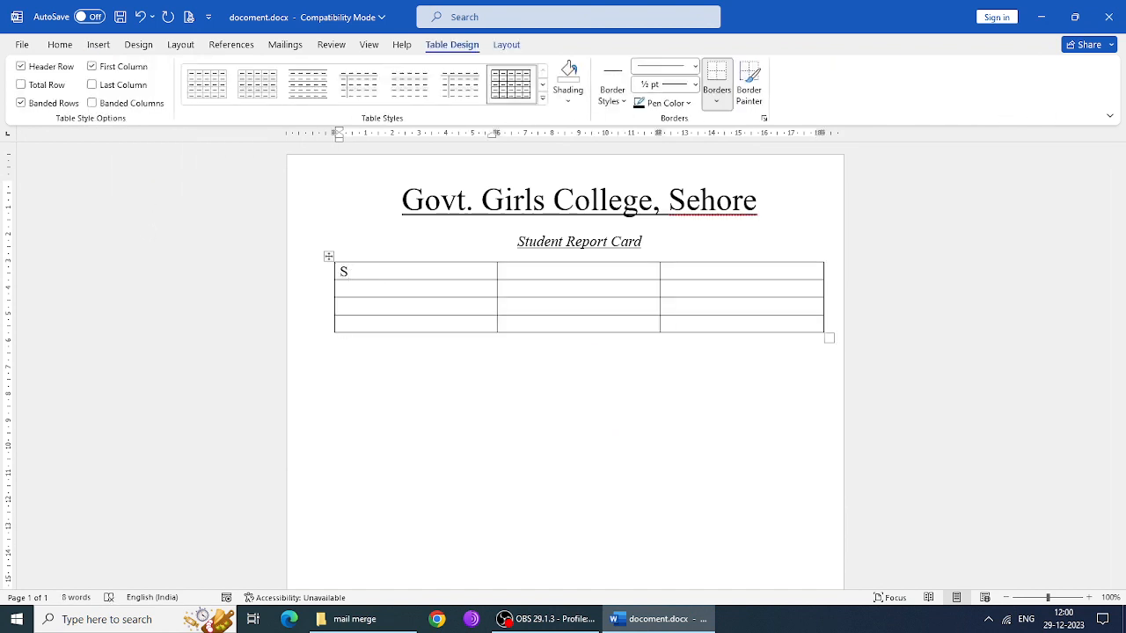
{"action": "type", "text": "tdent"}
{"action": "key", "text": "Left"}
{"action": "key", "text": "Left"}
{"action": "key", "text": "Left"}
{"action": "key", "text": "Left"}
{"action": "type", "text": "u"}
{"action": "key", "text": "End"}
{"action": "type", "text": "Nma"}
{"action": "key", "text": "BackSpace"}
{"action": "key", "text": "BackSpace"}
{"action": "type", "text": "ame"}
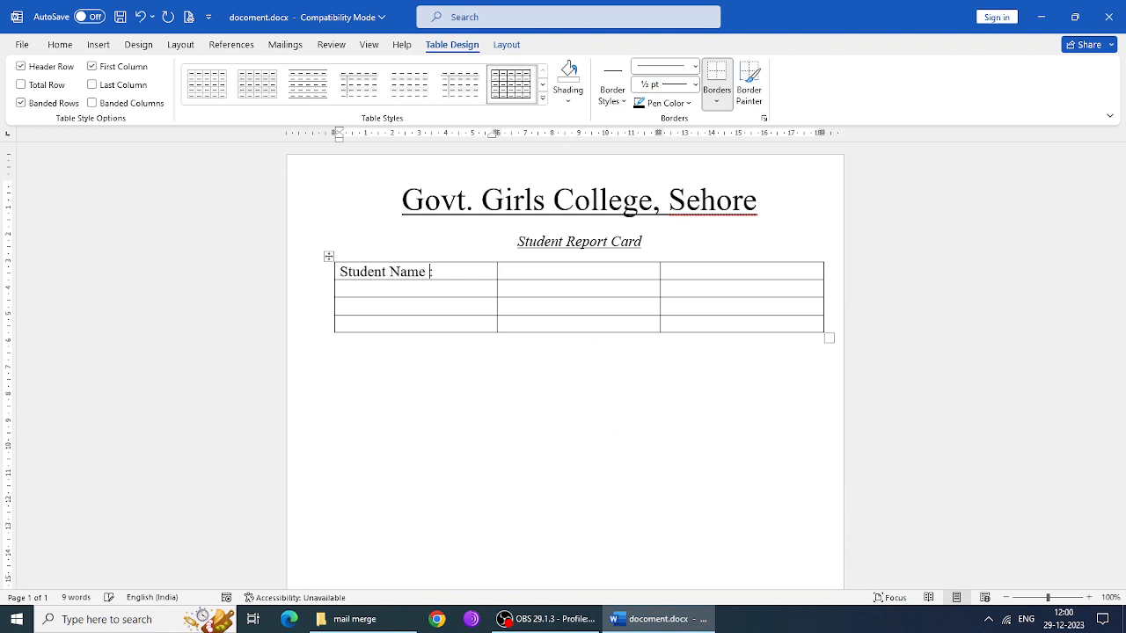
{"action": "type", "text": ":"}
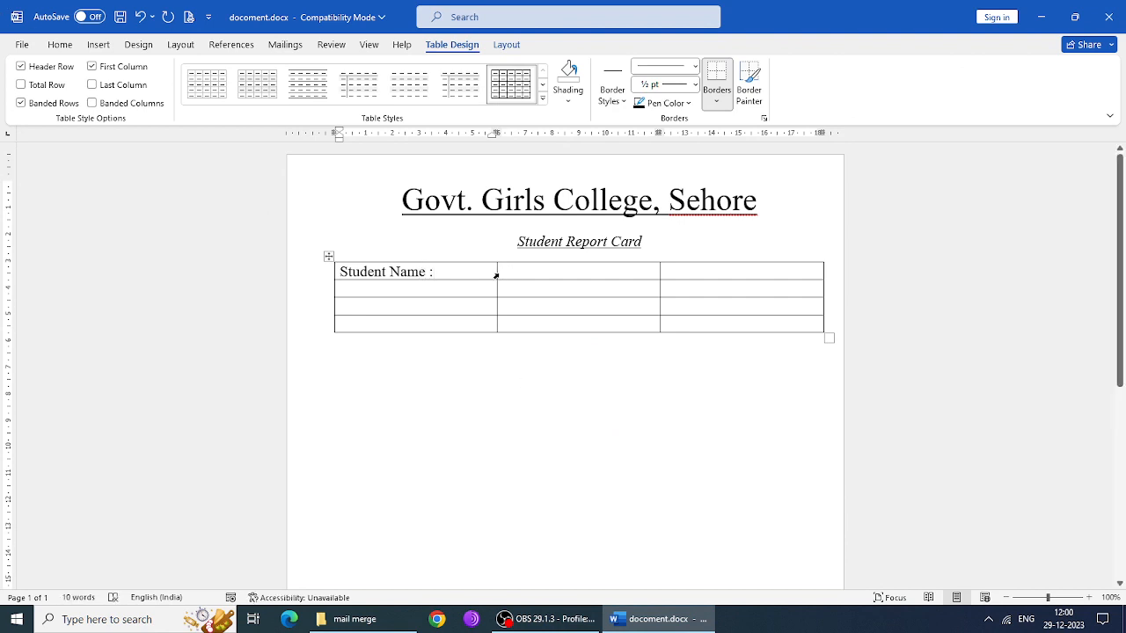
- Label the second and third rows "Father's Name" and "Date of Birth" in the first column
{"action": "left_click", "coordinate": [367, 292]}
{"action": "type", "text": "Fath"}
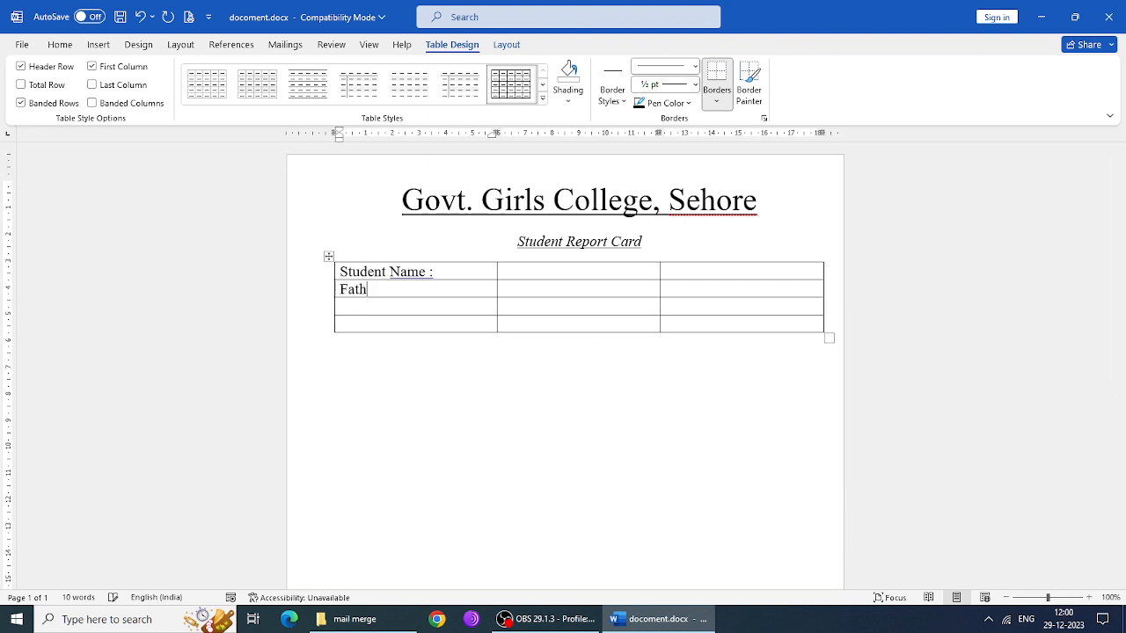
{"action": "type", "text": "er's "}
{"action": "type", "text": "Name"}
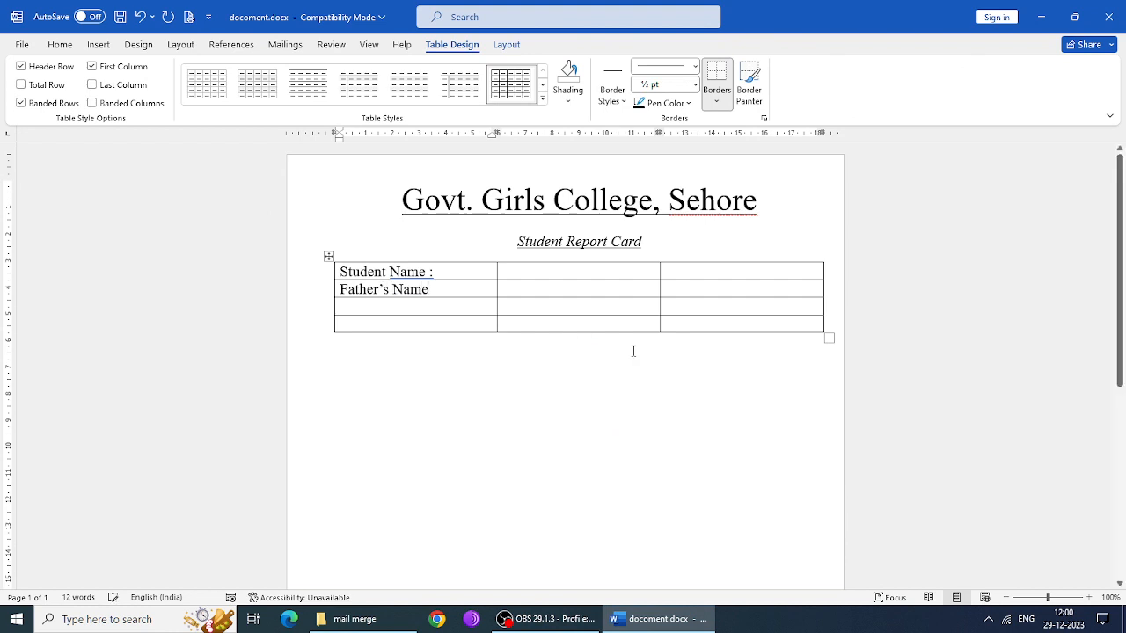
{"action": "type", "text": "D"}
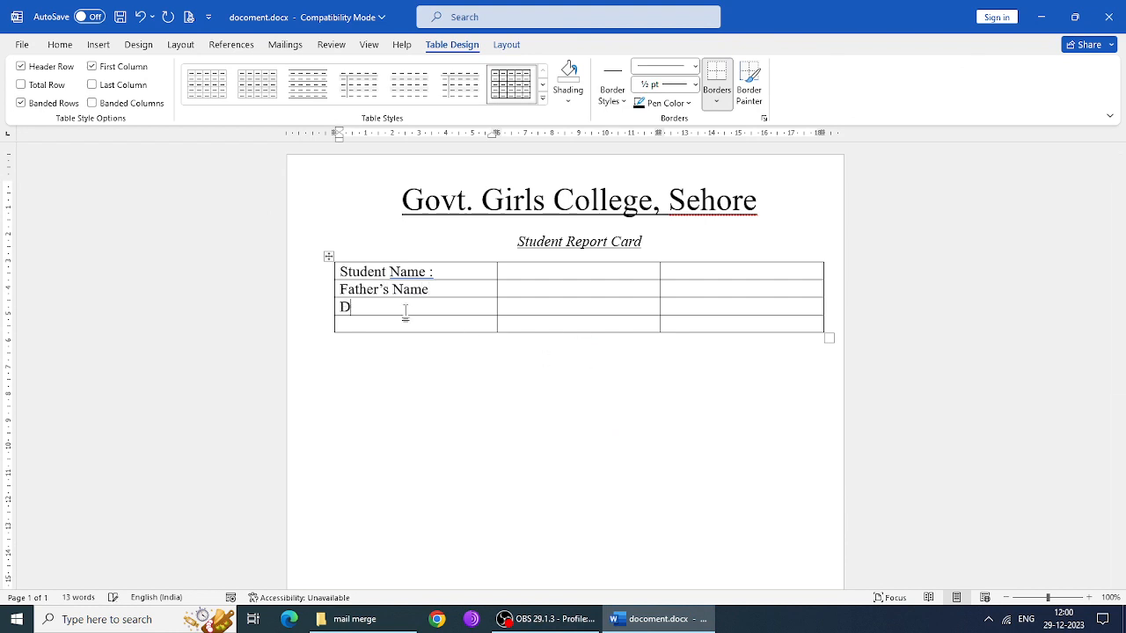
{"action": "key", "text": "BackSpace"}
{"action": "type", "text": "Date of Birth"}
- Remove the colon after "Student Name" and label the fourth row "Class"
{"action": "left_click", "coordinate": [457, 272]}
{"action": "key", "text": "BackSpace"}
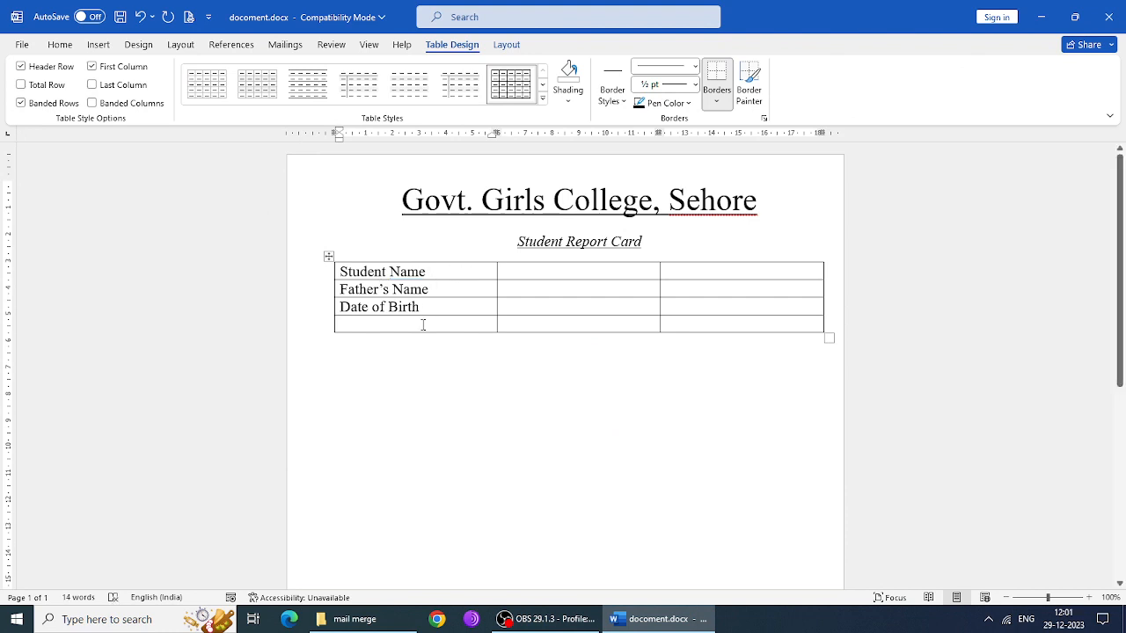
{"action": "left_click", "coordinate": [422, 324]}
{"action": "type", "text": "Class"}
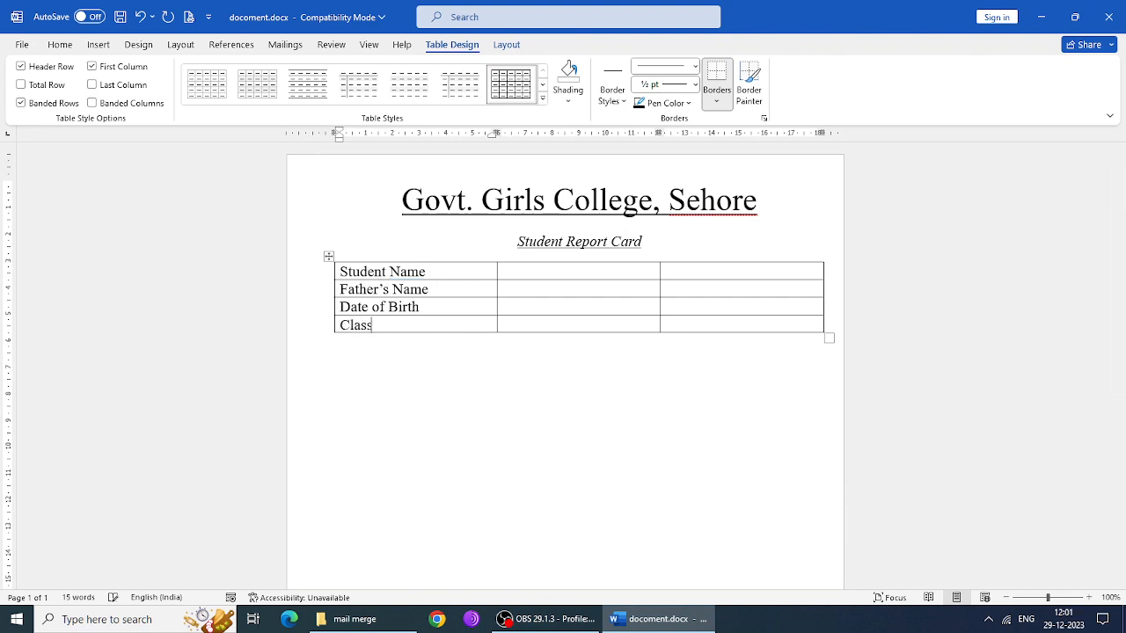
{"action": "key", "text": "Tab"}
{"action": "key", "text": "Tab"}
{"action": "key", "text": "Tab"}
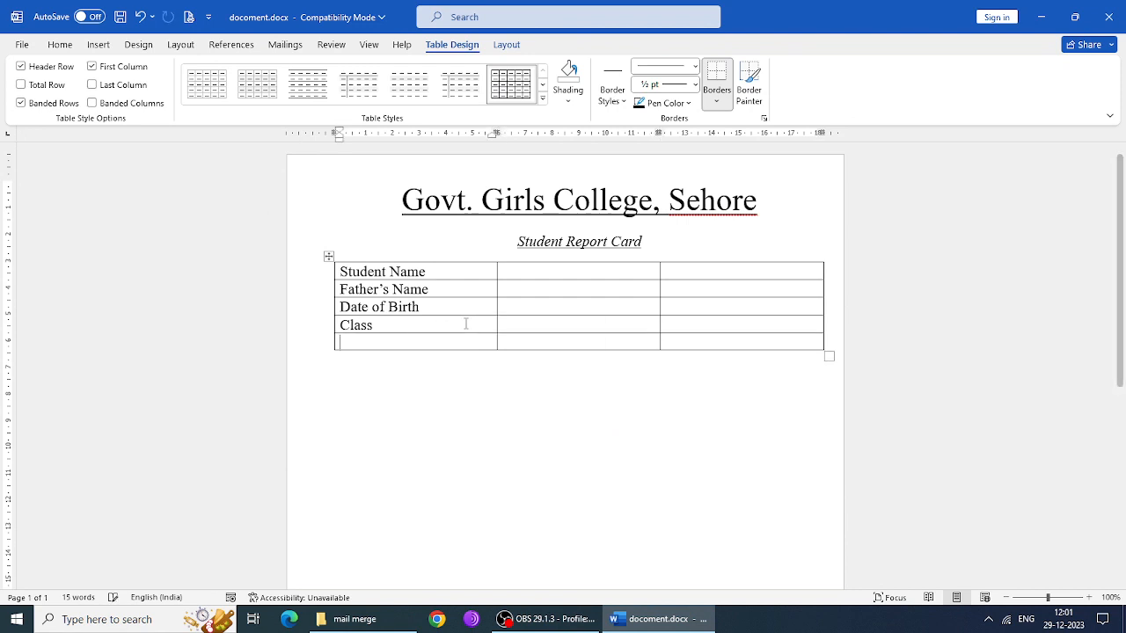
{"action": "key", "text": "ctrl+z"}
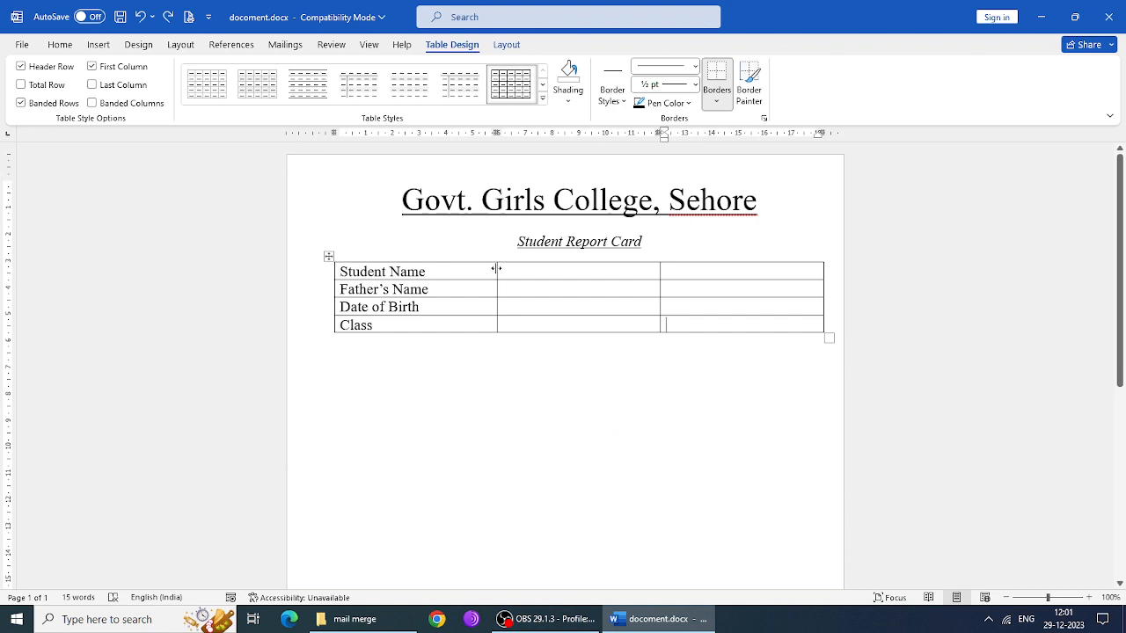
- Resize the table columns, narrowing the label column, widening the middle one and making the last about 3.5 cm wide
{"action": "left_click_drag", "start_coordinate": [495, 268], "coordinate": [435, 270]}
{"action": "left_click_drag", "start_coordinate": [435, 134], "coordinate": [445, 134]}
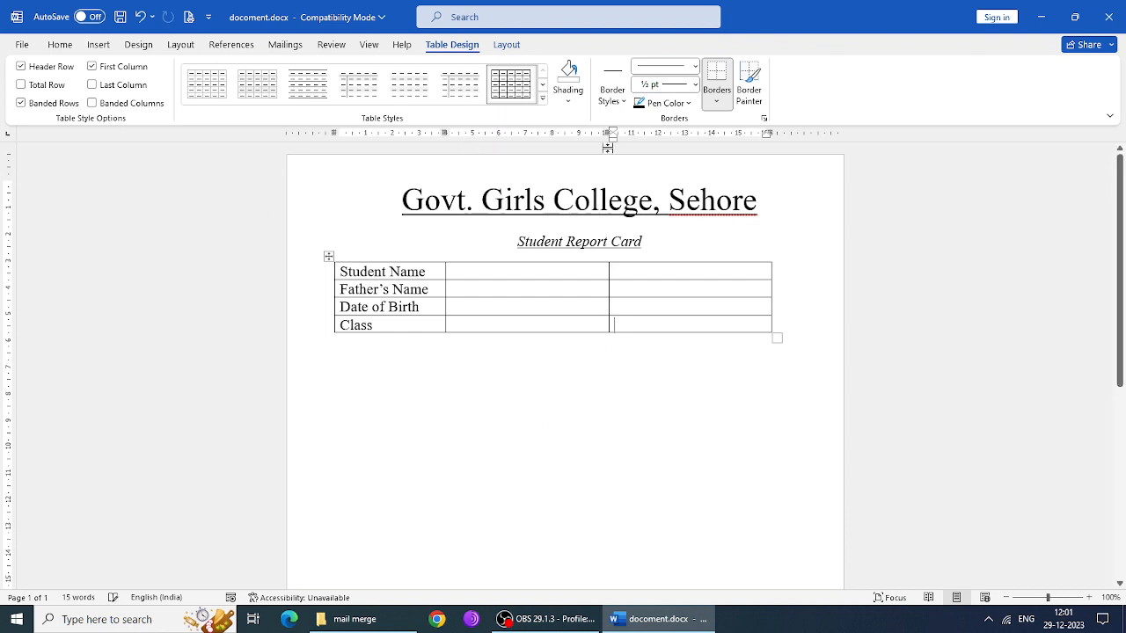
{"action": "left_click", "coordinate": [410, 291]}
{"action": "left_click_drag", "start_coordinate": [608, 132], "coordinate": [691, 131]}
{"action": "mouse_move", "coordinate": [853, 133]}
{"action": "left_mouse_down"}
{"action": "mouse_move", "coordinate": [777, 138]}
{"action": "mouse_move", "coordinate": [788, 147]}
{"action": "left_mouse_up"}
- Merge the four cells of the table's last column into one cell
{"action": "left_click_drag", "start_coordinate": [728, 269], "coordinate": [736, 319]}
{"action": "right_click", "coordinate": [736, 320]}
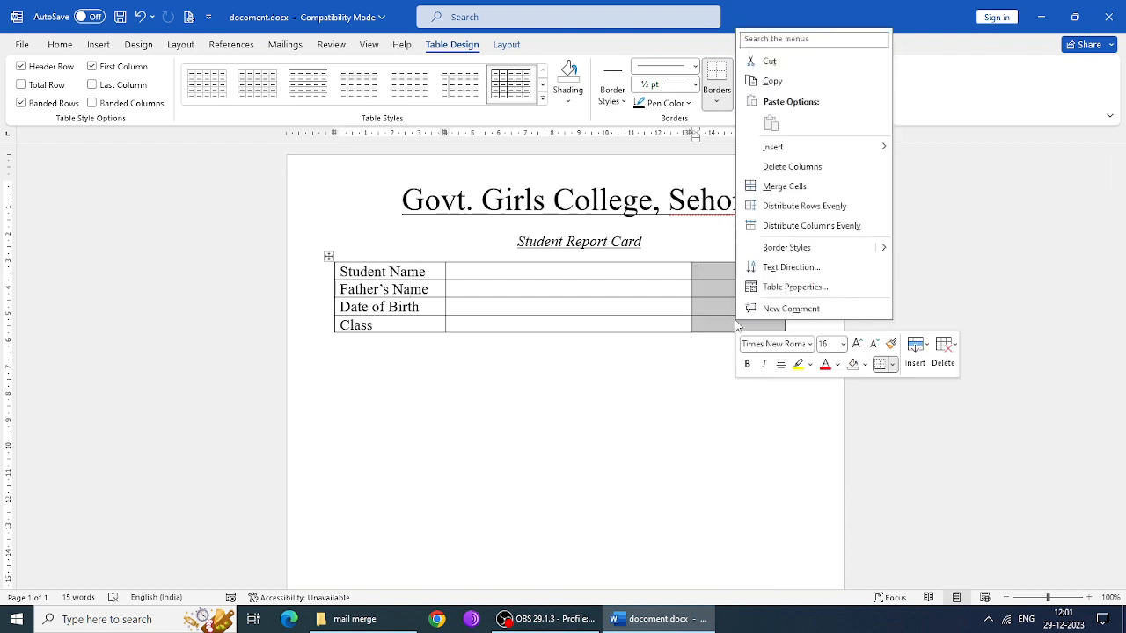
{"action": "left_click", "coordinate": [798, 186]}
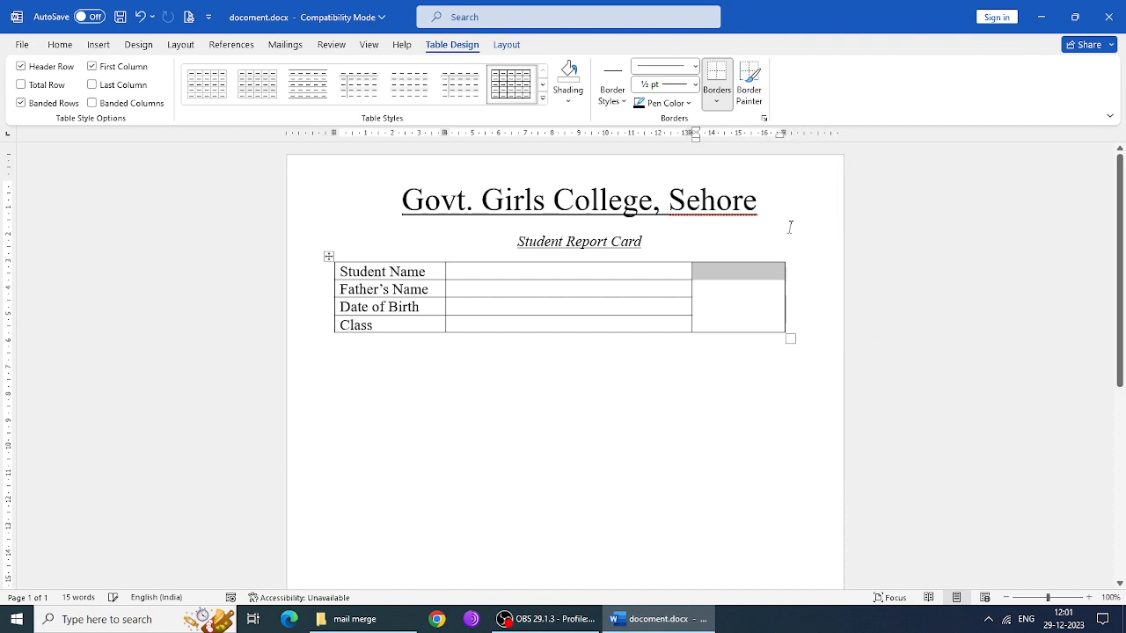
- Set the row height of the whole student details table to 1 cm
{"action": "left_click", "coordinate": [328, 256]}
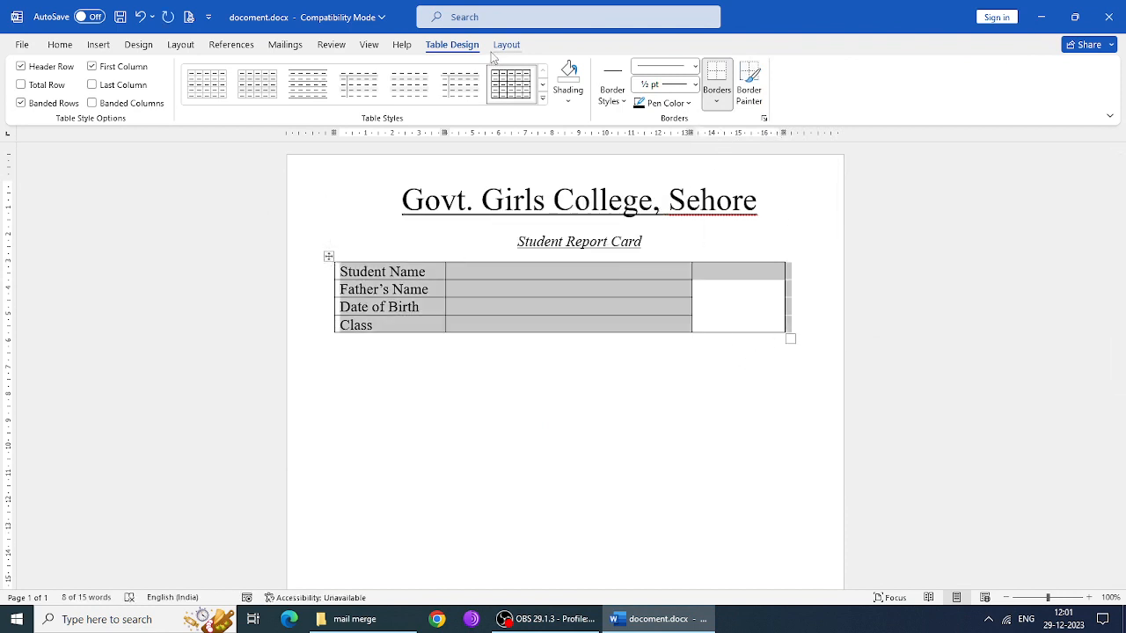
{"action": "left_click", "coordinate": [518, 50]}
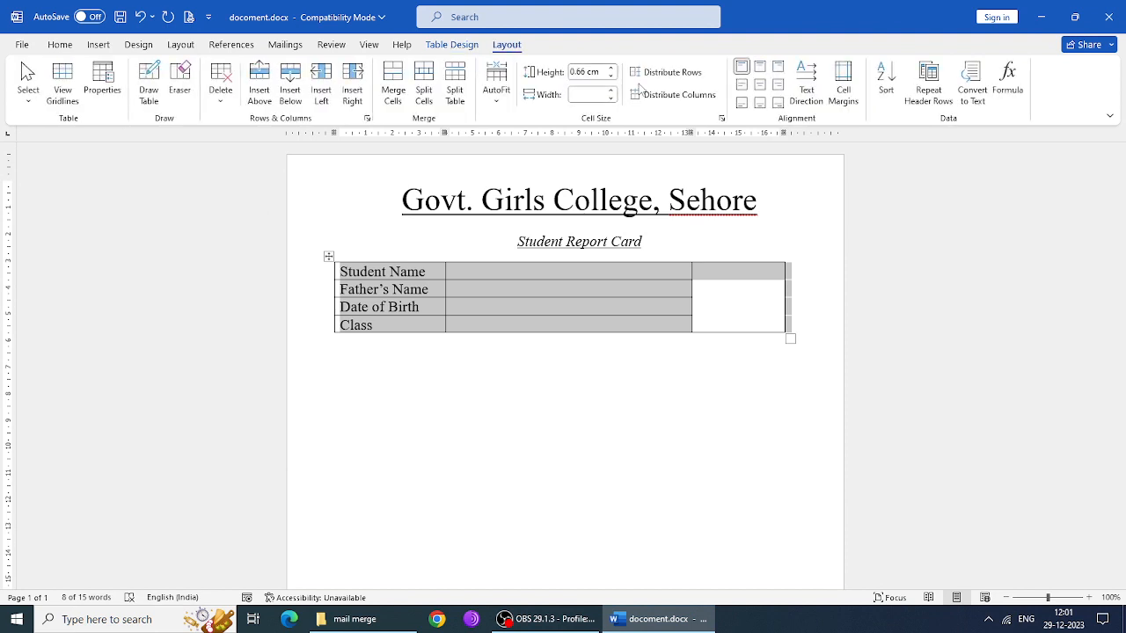
{"action": "left_click", "coordinate": [610, 69]}
{"action": "left_click", "coordinate": [612, 70]}
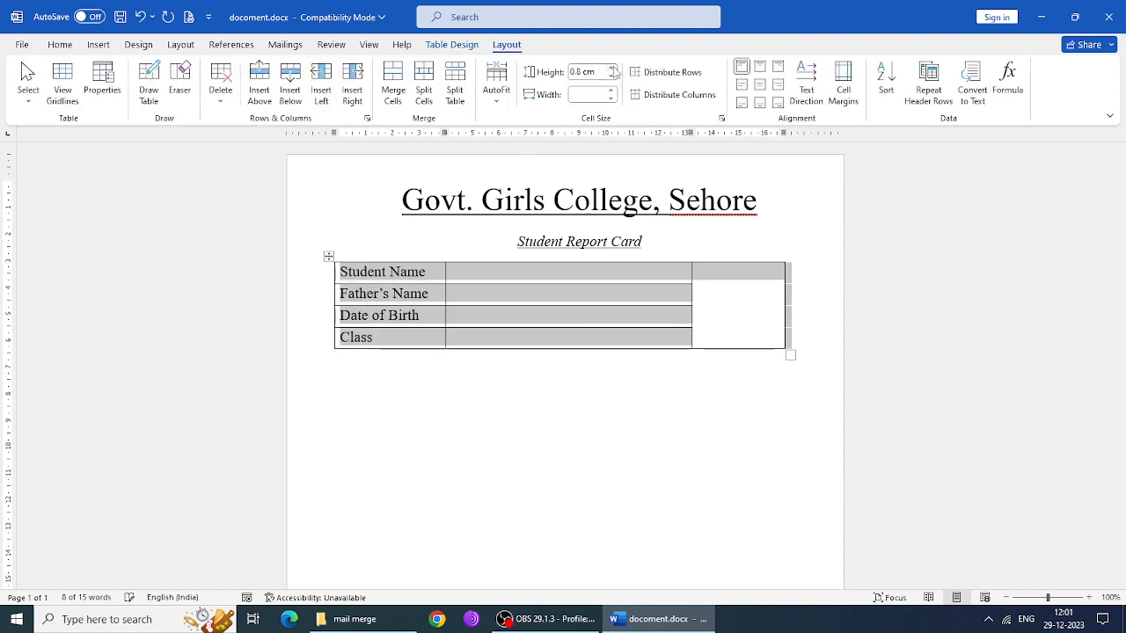
{"action": "left_click", "coordinate": [612, 69]}
{"action": "left_click", "coordinate": [612, 70]}
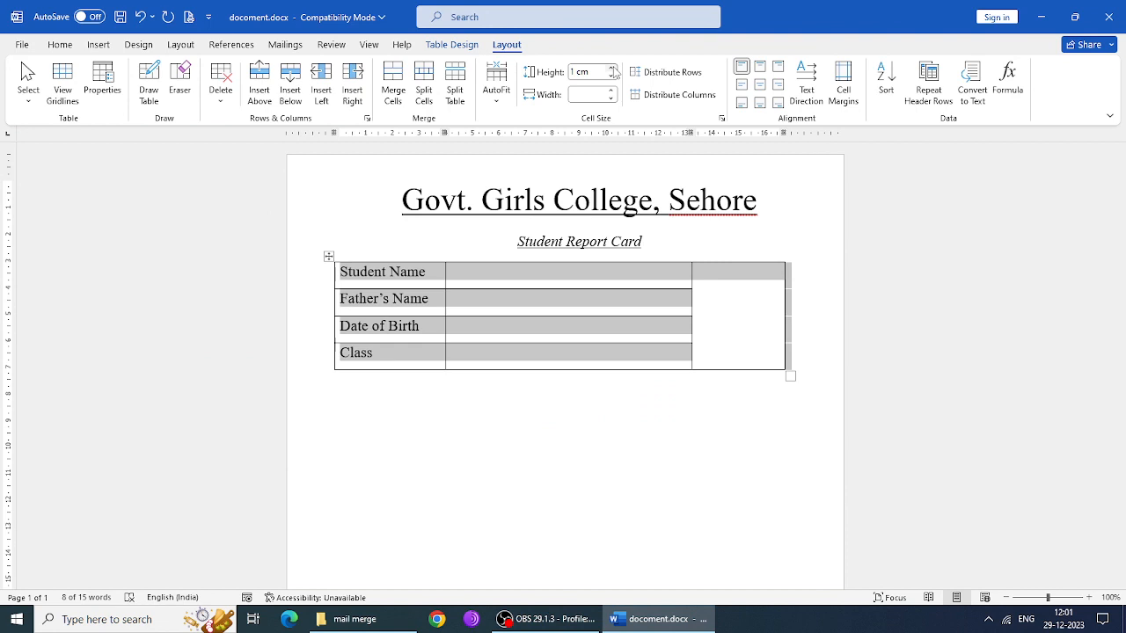
{"action": "left_click", "coordinate": [762, 317]}
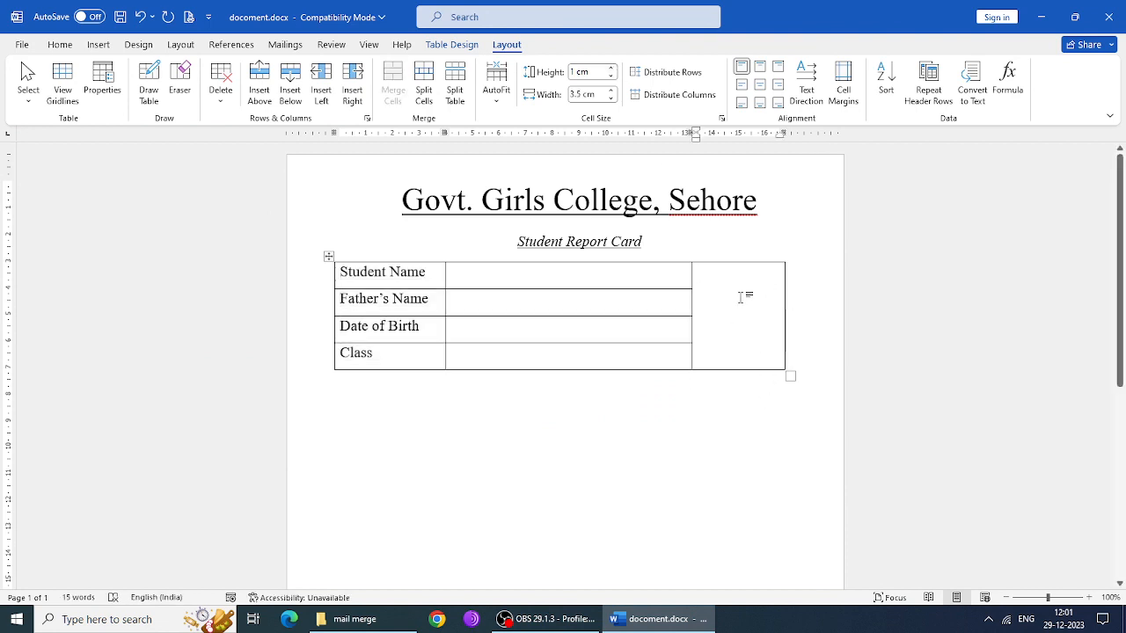
- Insert a second table of three columns and seven rows below the student details table
{"action": "left_click", "coordinate": [354, 400]}
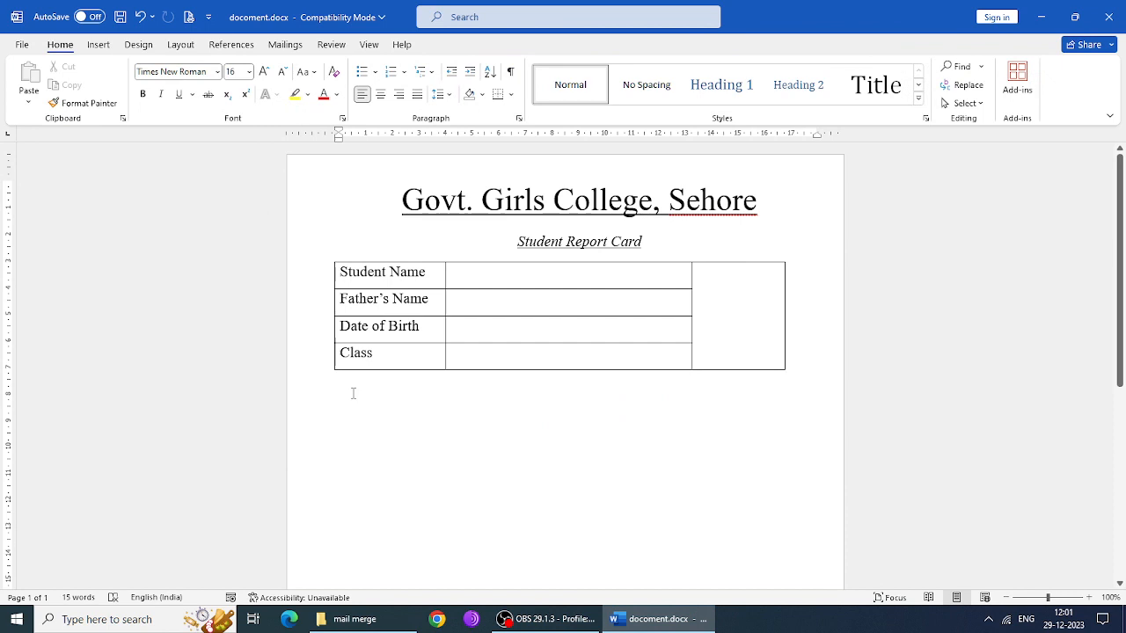
{"action": "left_click", "coordinate": [98, 44]}
{"action": "left_click", "coordinate": [137, 102]}
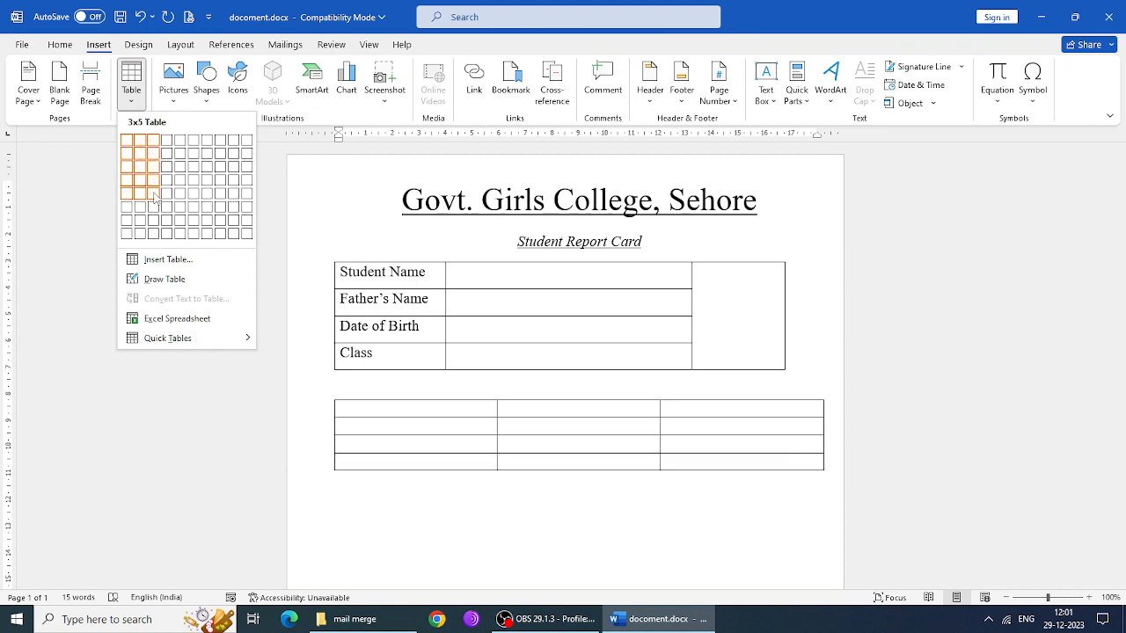
{"action": "left_click", "coordinate": [154, 219]}
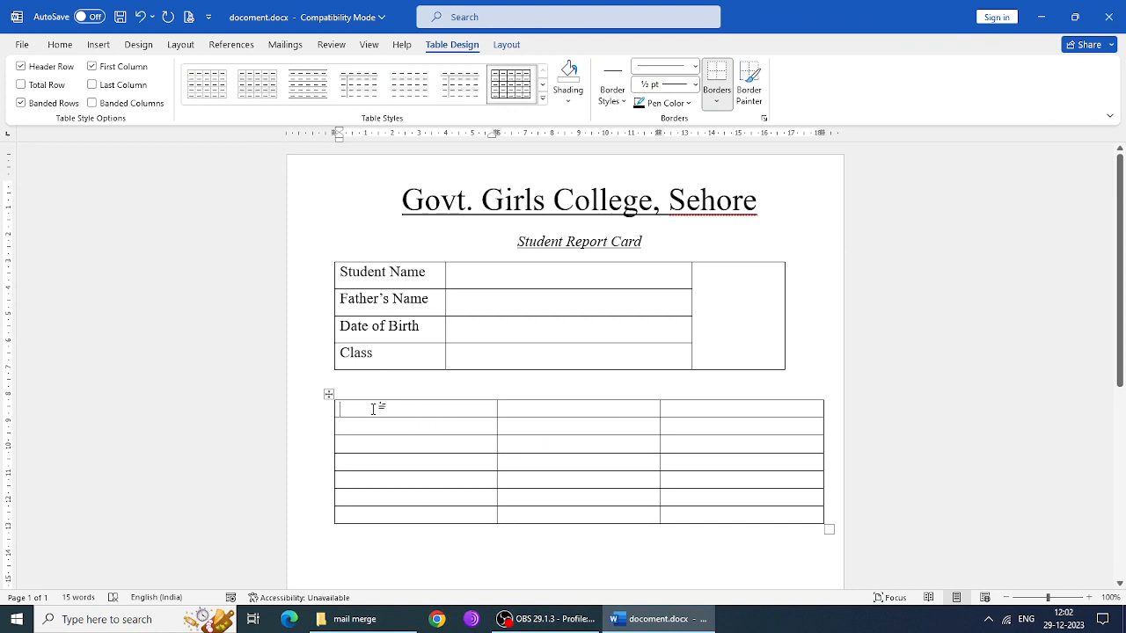
- Enter the headings Subject, Total Marks and Obtained Marks in the first row of the second table
{"action": "type", "text": "Su"}
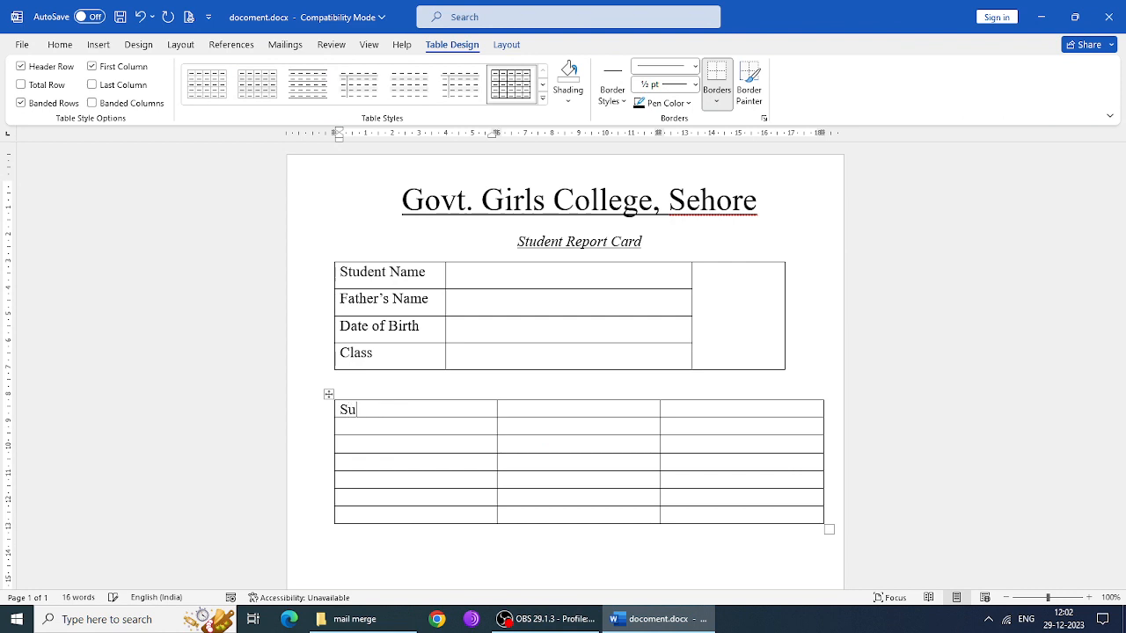
{"action": "type", "text": "bject"}
{"action": "key", "text": "Tab"}
{"action": "type", "text": "Total"}
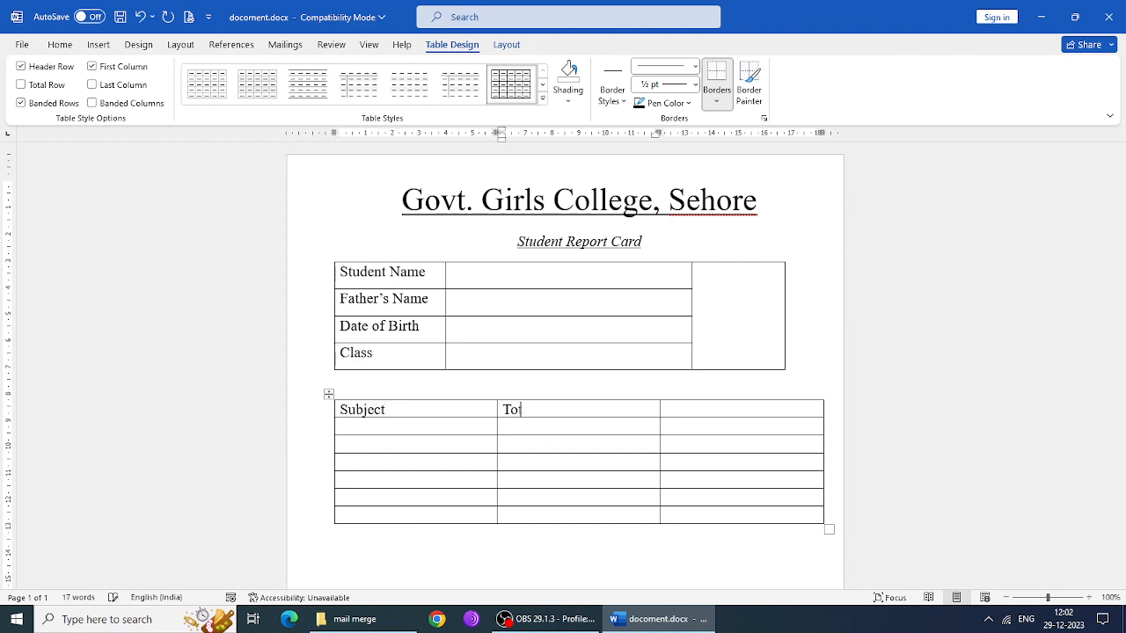
{"action": "type", "text": " M"}
{"action": "key", "text": "BackSpace"}
{"action": "type", "text": "Marks"}
{"action": "key", "text": "Tab"}
{"action": "type", "text": "Obtained Ma"}
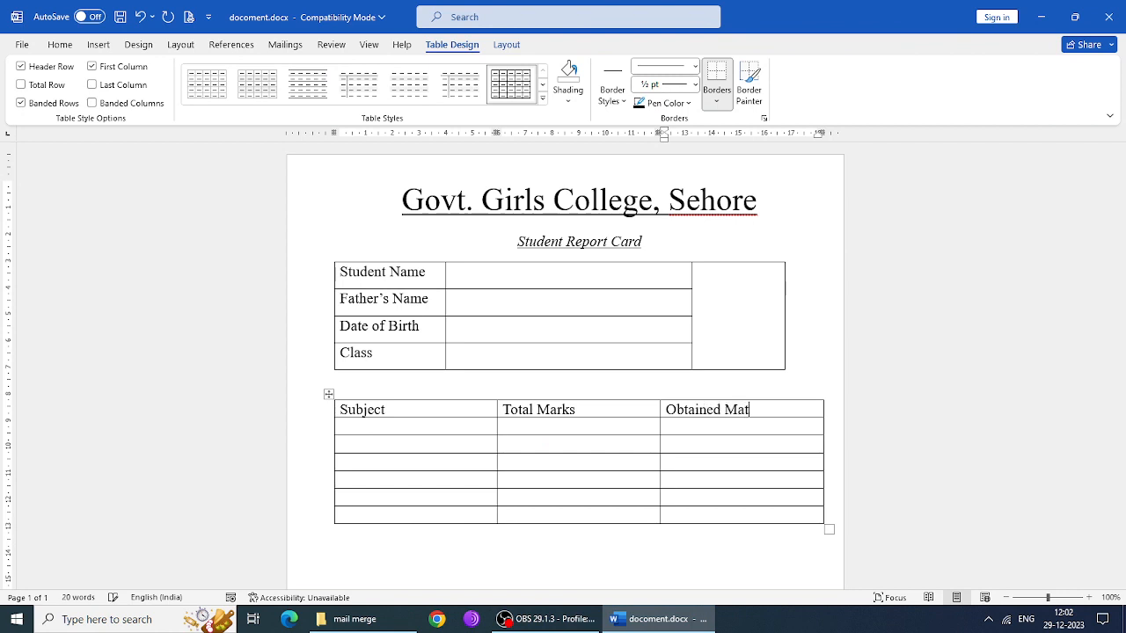
{"action": "type", "text": "rks"}
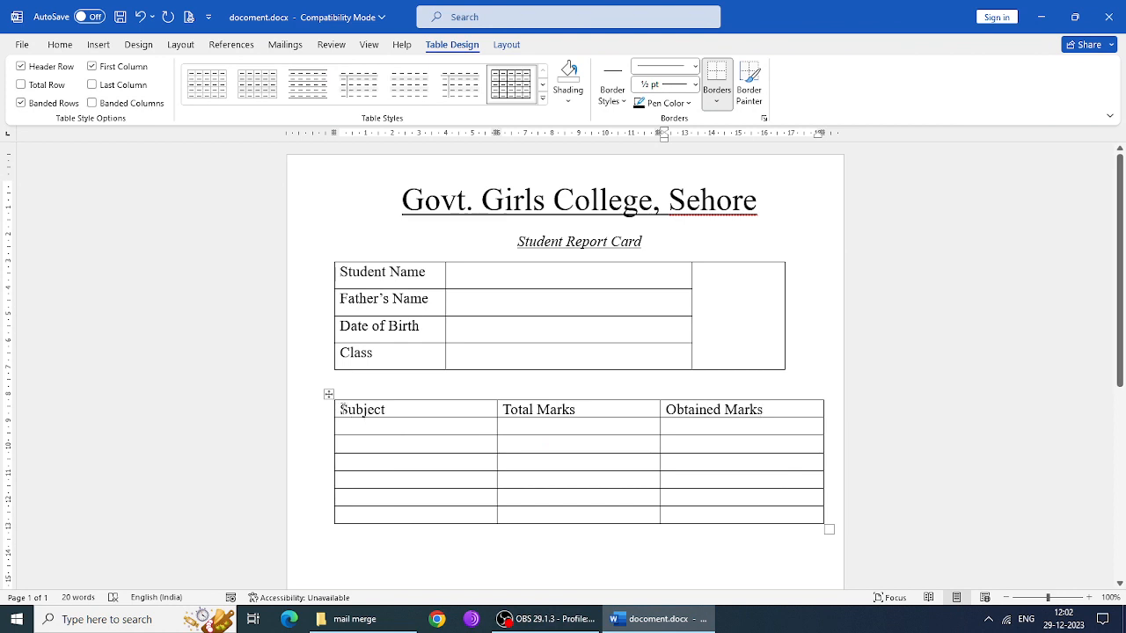
- Centre the marks table's heading row and make it bold
{"action": "left_click_drag", "start_coordinate": [341, 409], "coordinate": [791, 410]}
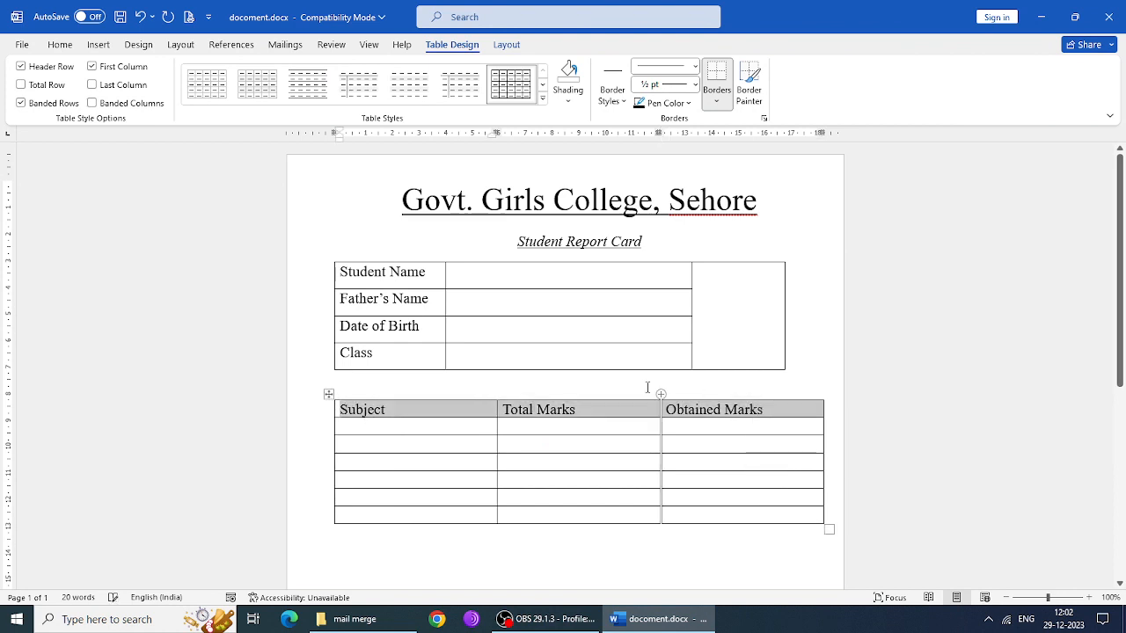
{"action": "key", "text": "ctrl+e"}
{"action": "key", "text": "ctrl+b"}
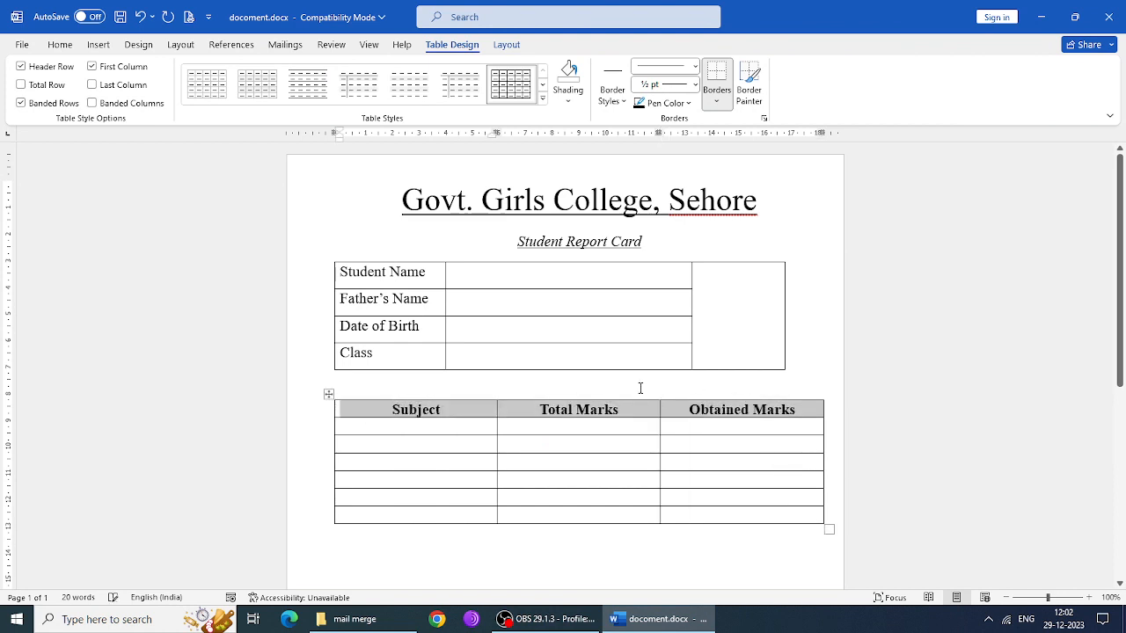
- Fill the Subject column with Hindi, English, Accounts, Business, Economics and Total, one per row
{"action": "left_click", "coordinate": [428, 428]}
{"action": "type", "text": "Hindi"}
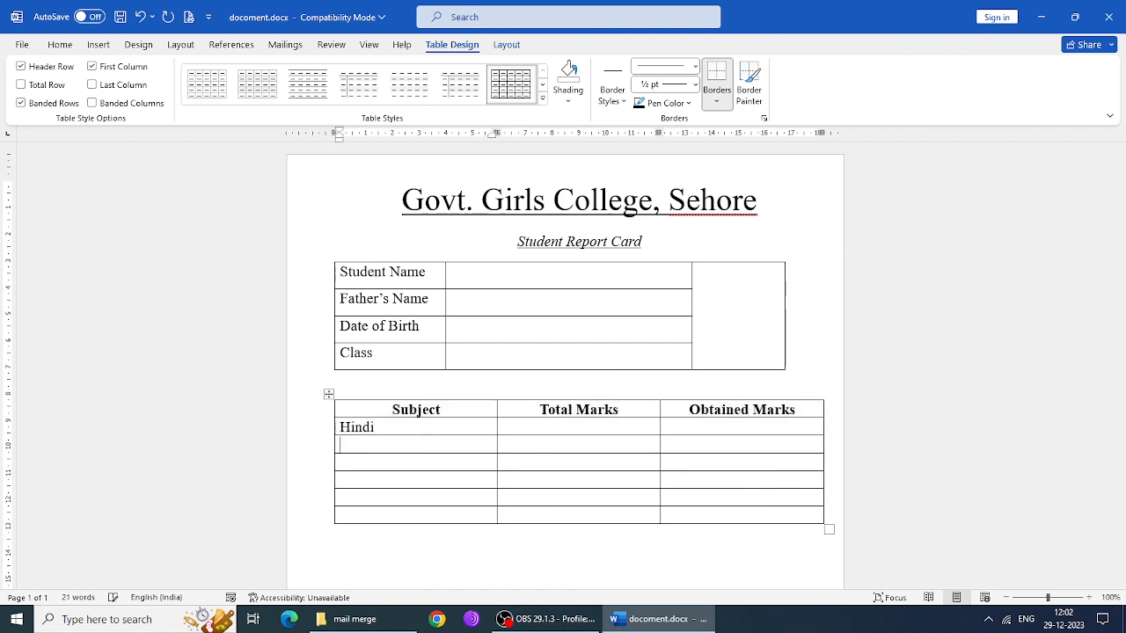
{"action": "key", "text": "Down"}
{"action": "type", "text": "Englis"}
{"action": "type", "text": "h"}
{"action": "type", "text": "Accounts"}
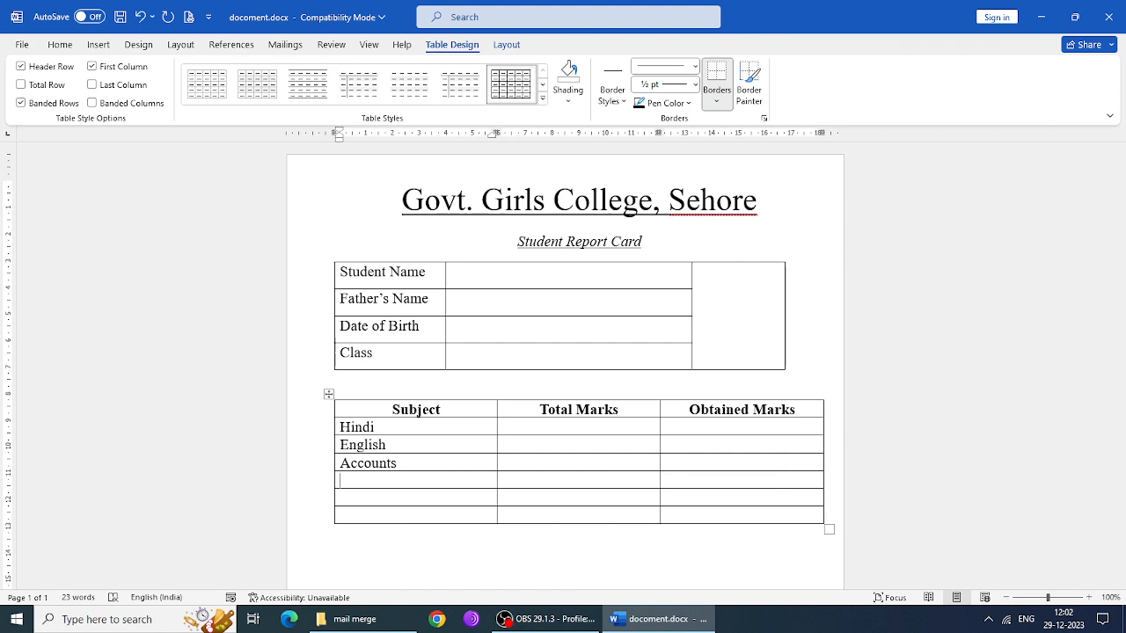
{"action": "type", "text": "Buss"}
{"action": "key", "text": "BackSpace"}
{"action": "key", "text": "BackSpace"}
{"action": "type", "text": "iness "}
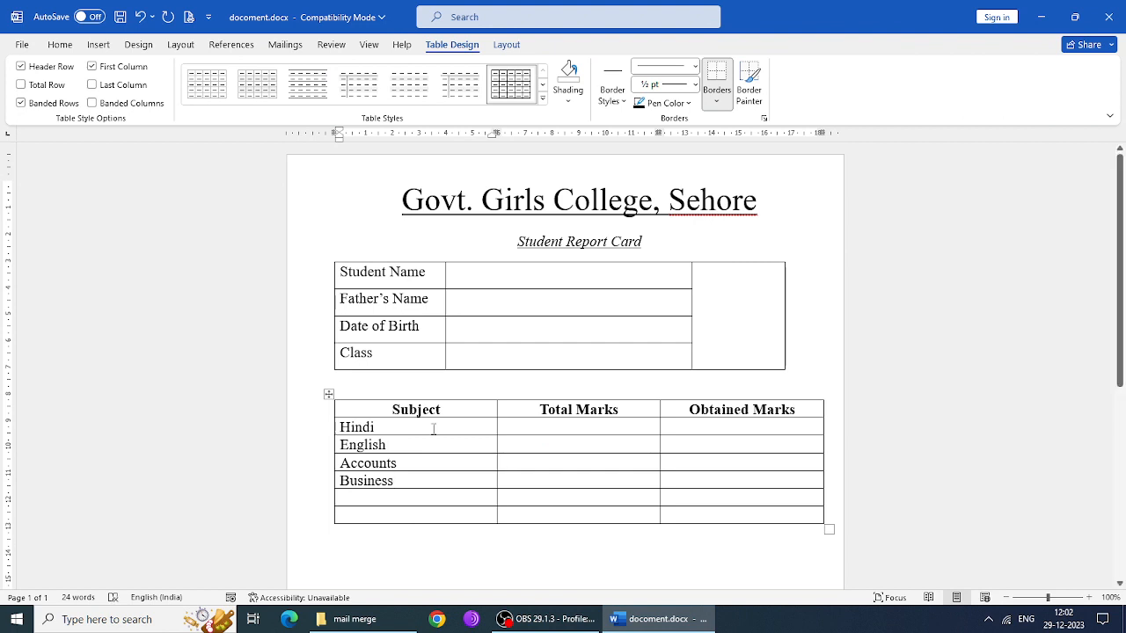
{"action": "type", "text": "Eco"}
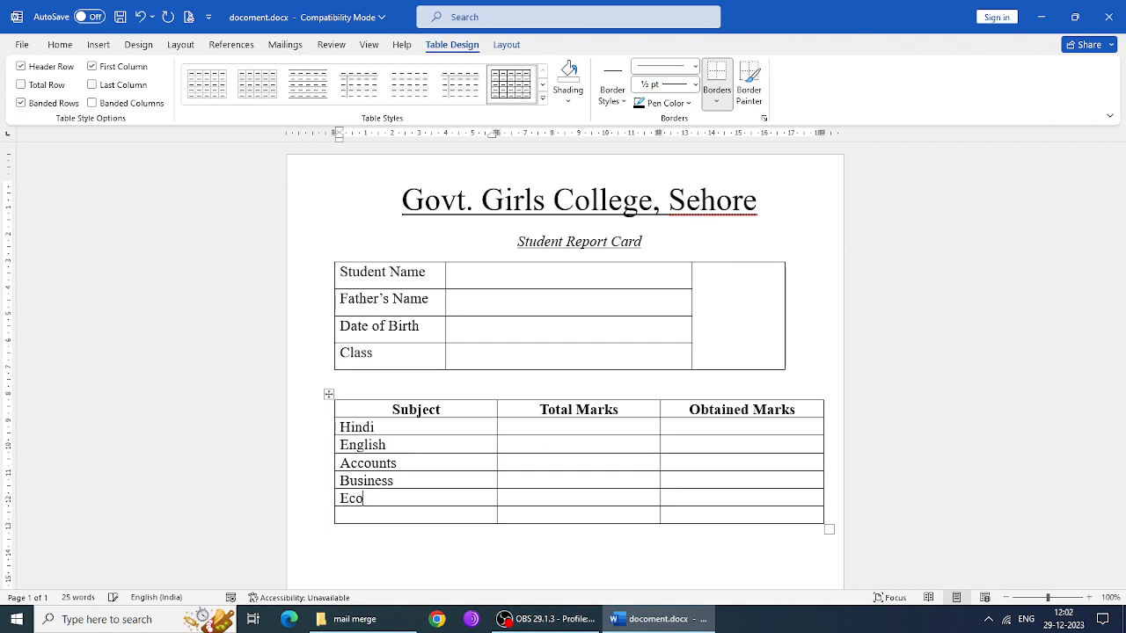
{"action": "type", "text": "nomics "}
{"action": "type", "text": "Total"}
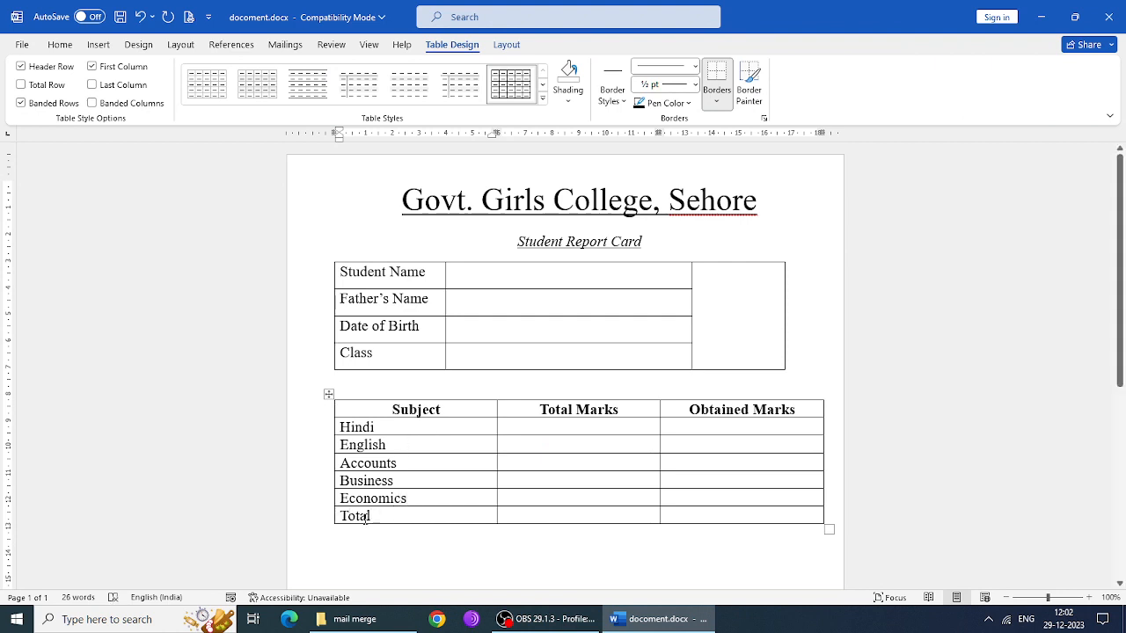
- Copy the Subject heading's bold, centred formatting to the Total label and the two empty cells beside it
{"action": "left_click", "coordinate": [60, 44]}
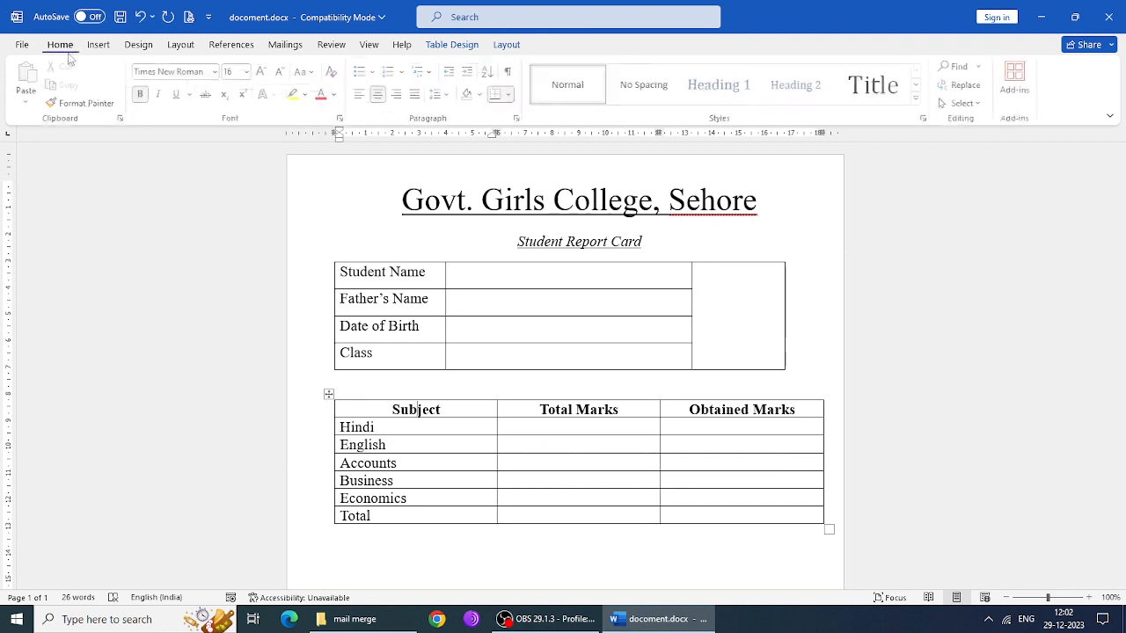
{"action": "left_click", "coordinate": [71, 103]}
{"action": "left_click_drag", "start_coordinate": [377, 518], "coordinate": [330, 518]}
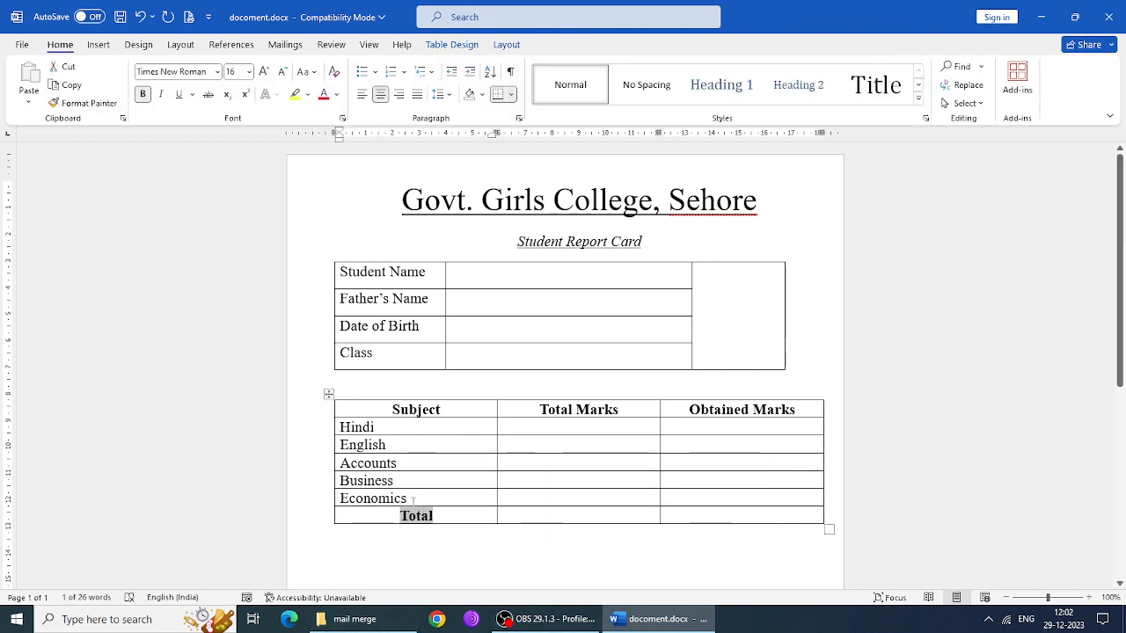
{"action": "left_click", "coordinate": [104, 103]}
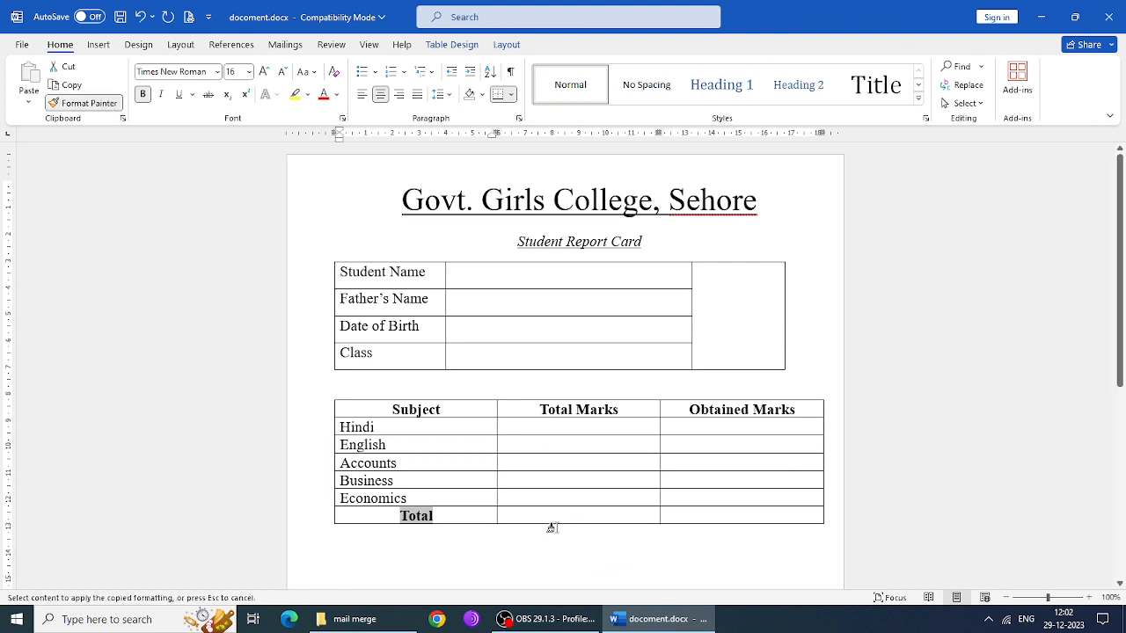
{"action": "mouse_move", "coordinate": [532, 515]}
{"action": "left_mouse_down"}
{"action": "mouse_move", "coordinate": [748, 525]}
{"action": "mouse_move", "coordinate": [678, 513]}
{"action": "left_mouse_up"}
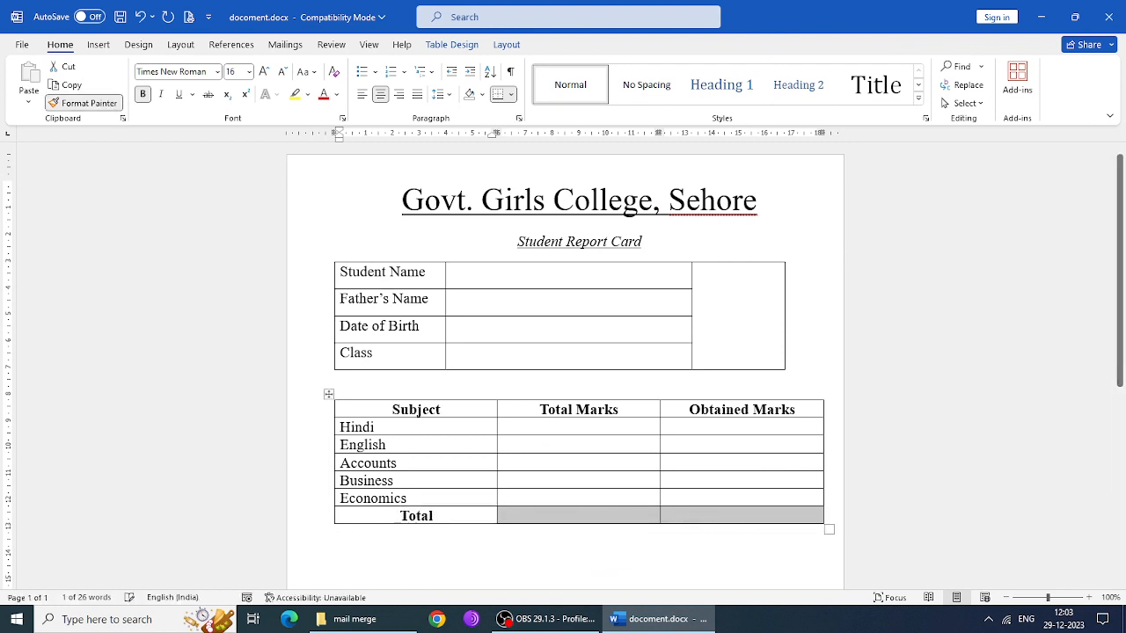
- Enter 100 as the total marks for each of the five subjects and 500 in the Total row
{"action": "left_click", "coordinate": [568, 425]}
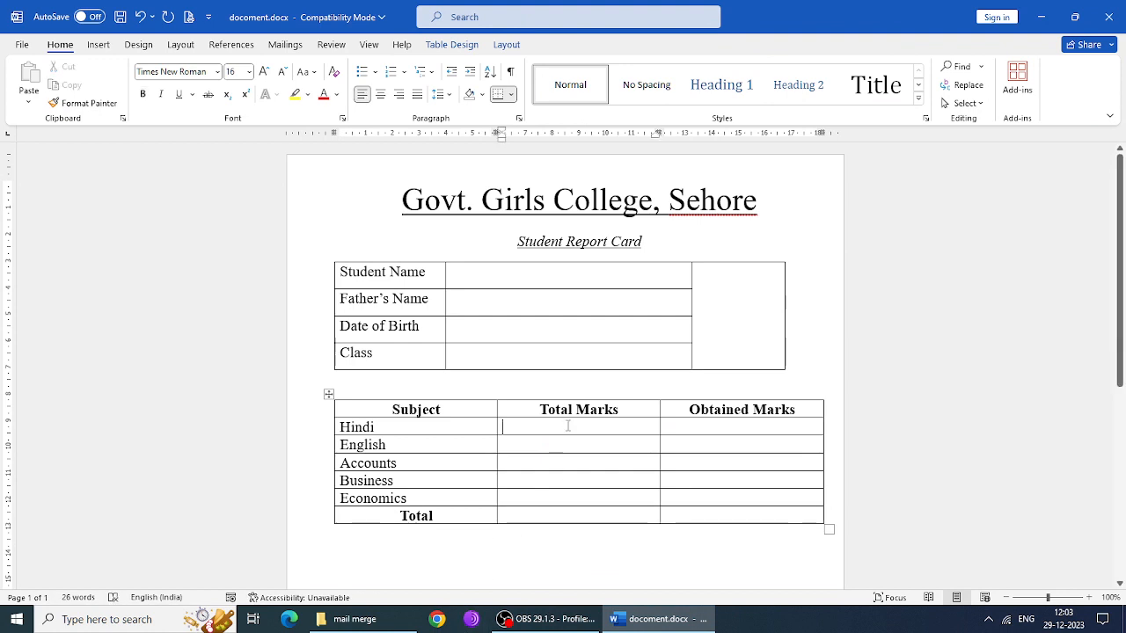
{"action": "type", "text": "100"}
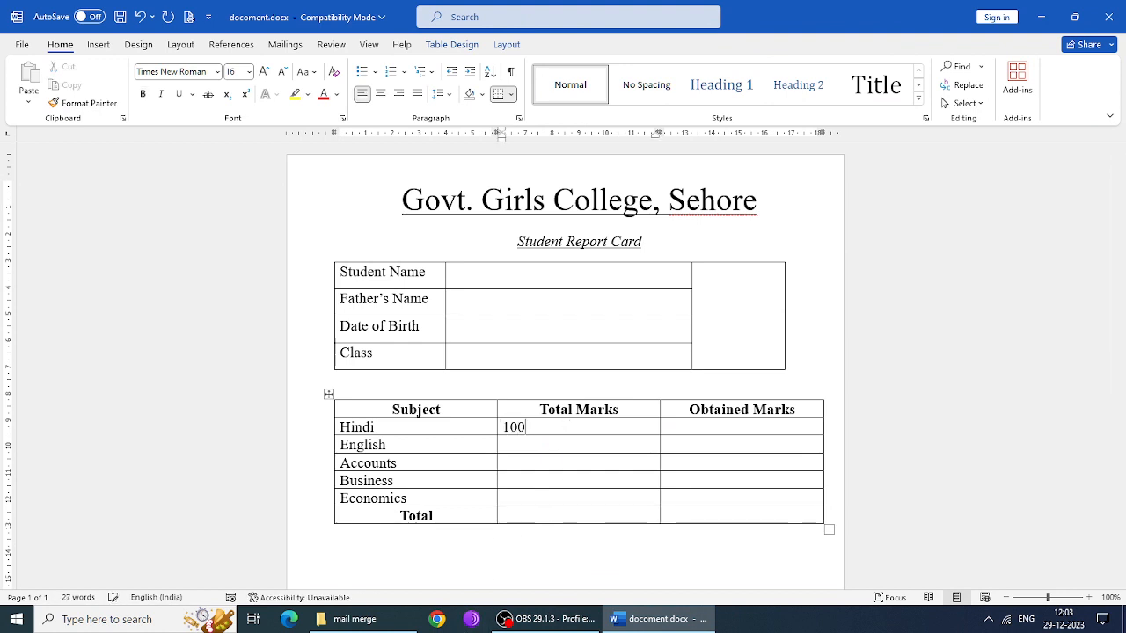
{"action": "key", "text": "Down"}
{"action": "type", "text": "100"}
{"action": "key", "text": "Down"}
{"action": "type", "text": "100"}
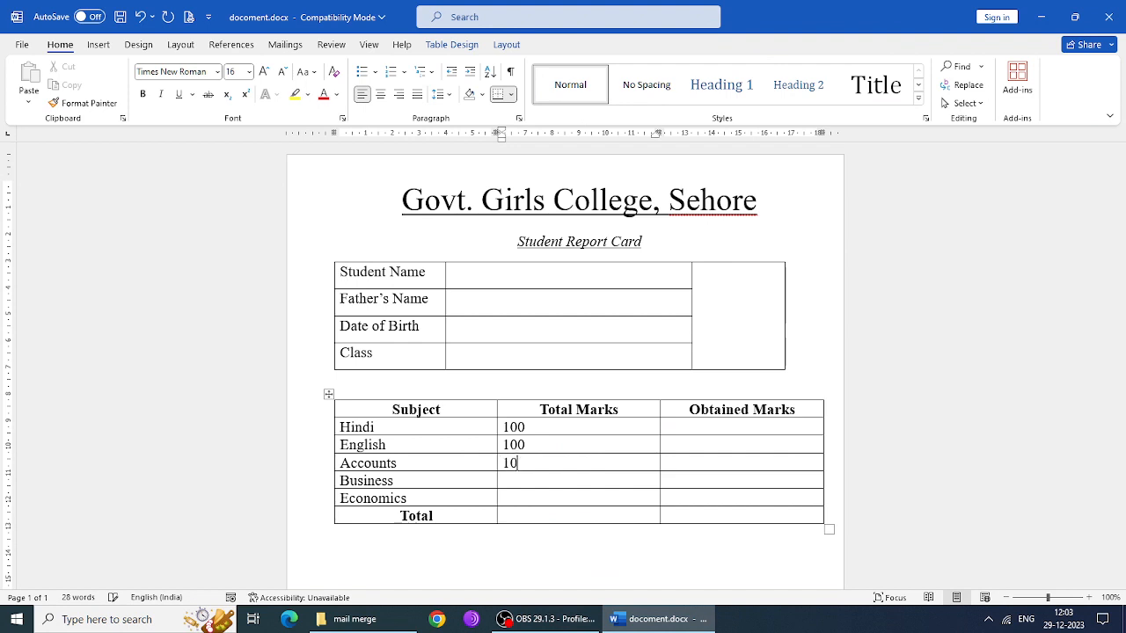
{"action": "key", "text": "Down"}
{"action": "type", "text": "100100"}
{"action": "key", "text": "Down"}
{"action": "type", "text": "500"}
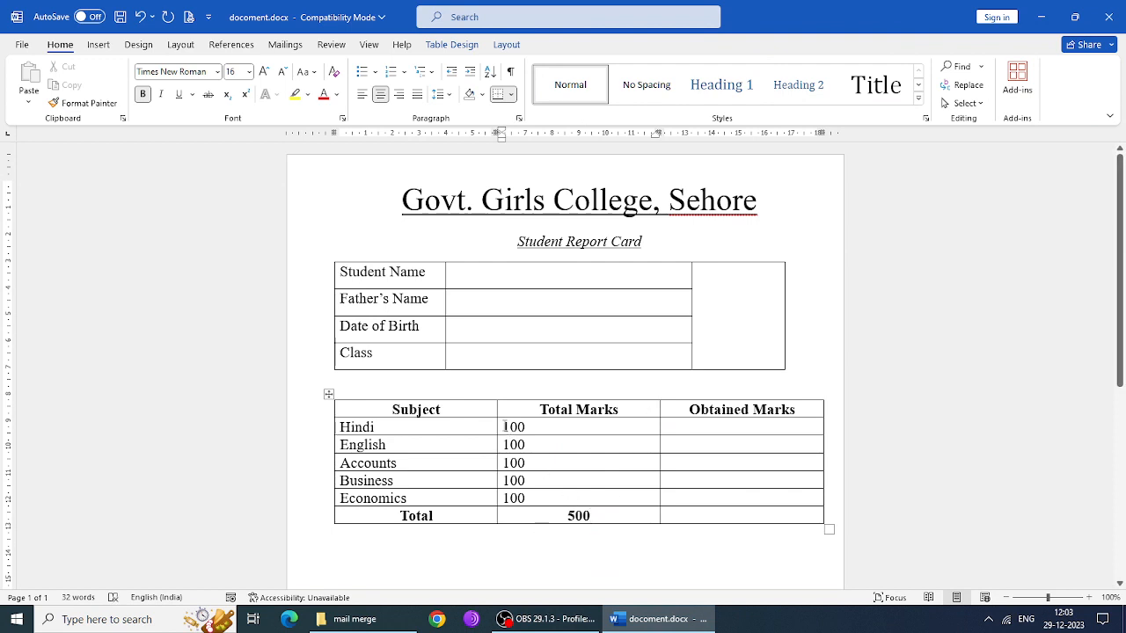
- Centre the five subject values in the Total Marks column
{"action": "left_click_drag", "start_coordinate": [502, 426], "coordinate": [533, 498]}
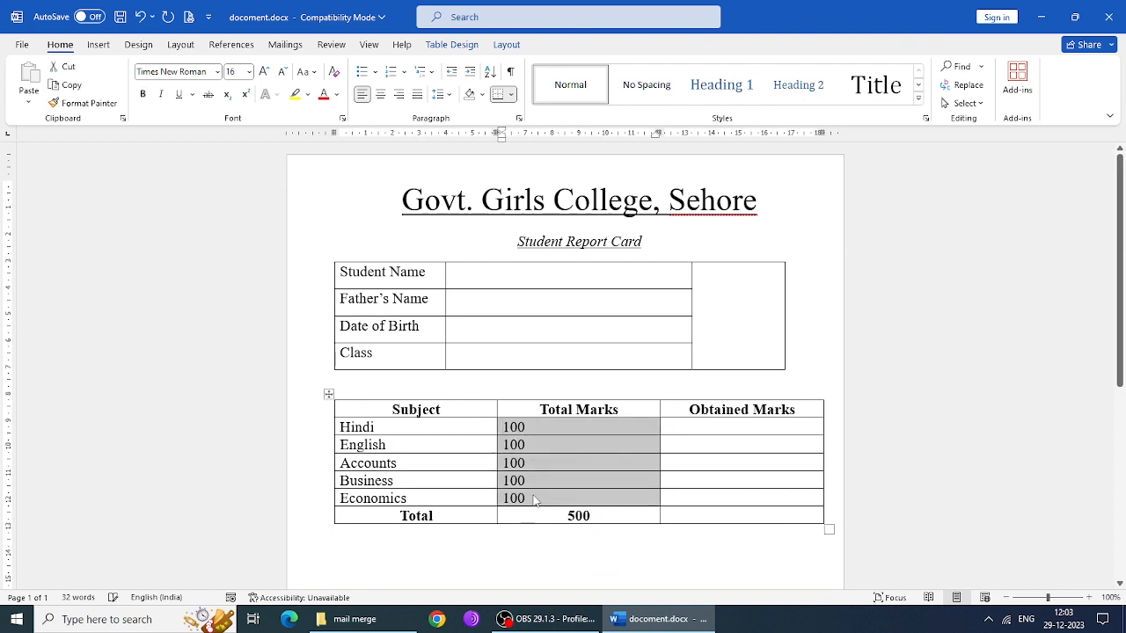
{"action": "key", "text": "ctrl+e"}
{"action": "left_click", "coordinate": [674, 532]}
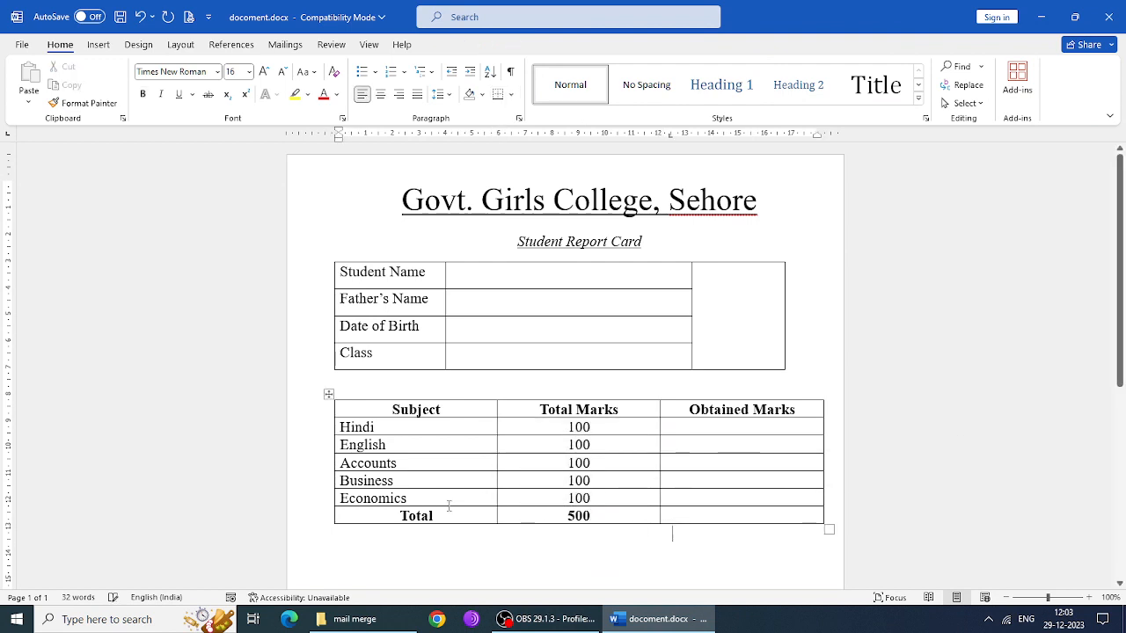
- Narrow the marks table's Obtained Marks column to about 4.7 cm and its Subject column to about 5.2 cm
{"action": "left_click", "coordinate": [768, 446]}
{"action": "left_click_drag", "start_coordinate": [818, 134], "coordinate": [785, 134]}
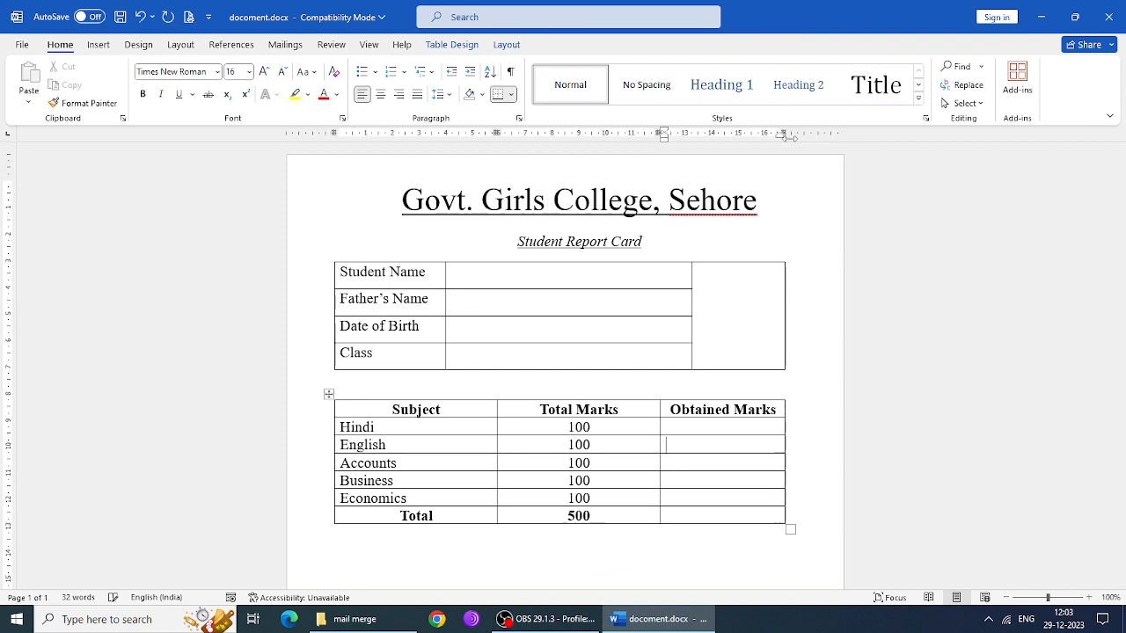
{"action": "left_click_drag", "start_coordinate": [496, 134], "coordinate": [473, 133]}
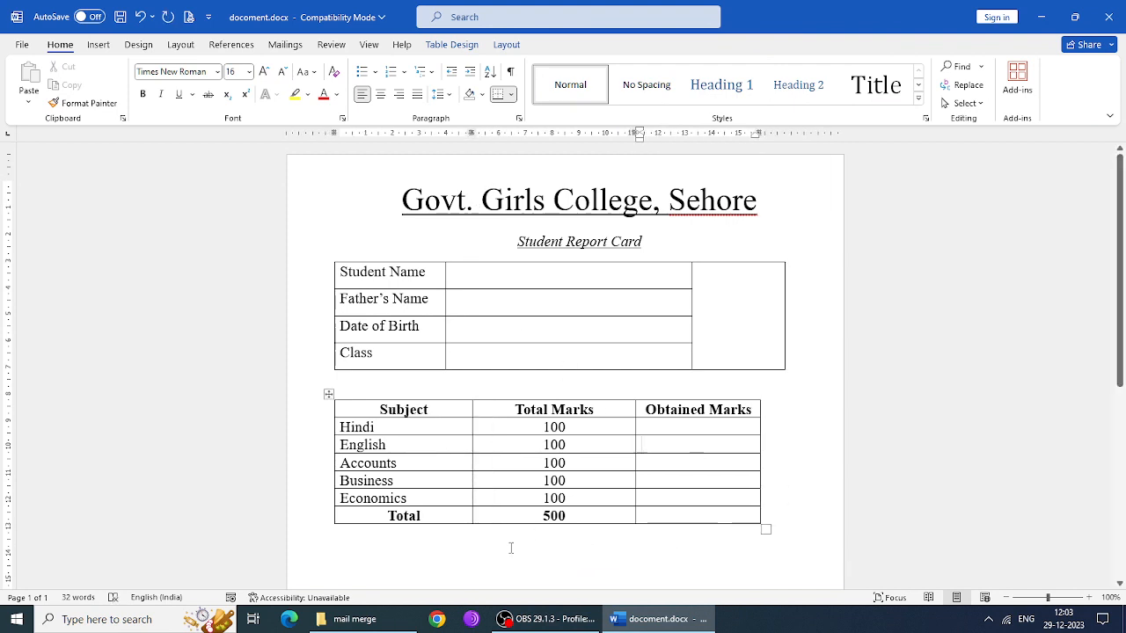
- Add the line "Percentage :" below the marks table with a blank line above, correcting its spelling with the suggested word
{"action": "scroll", "coordinate": [545, 545], "scroll_direction": "down", "scroll_amount": 3}
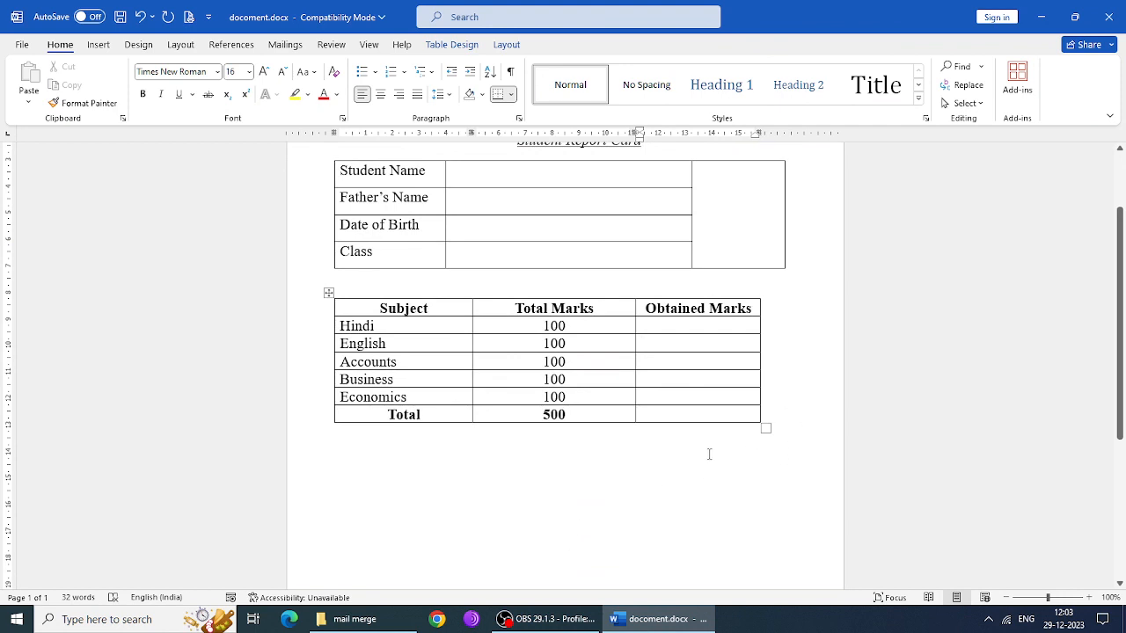
{"action": "left_click", "coordinate": [600, 464]}
{"action": "key", "text": "Return"}
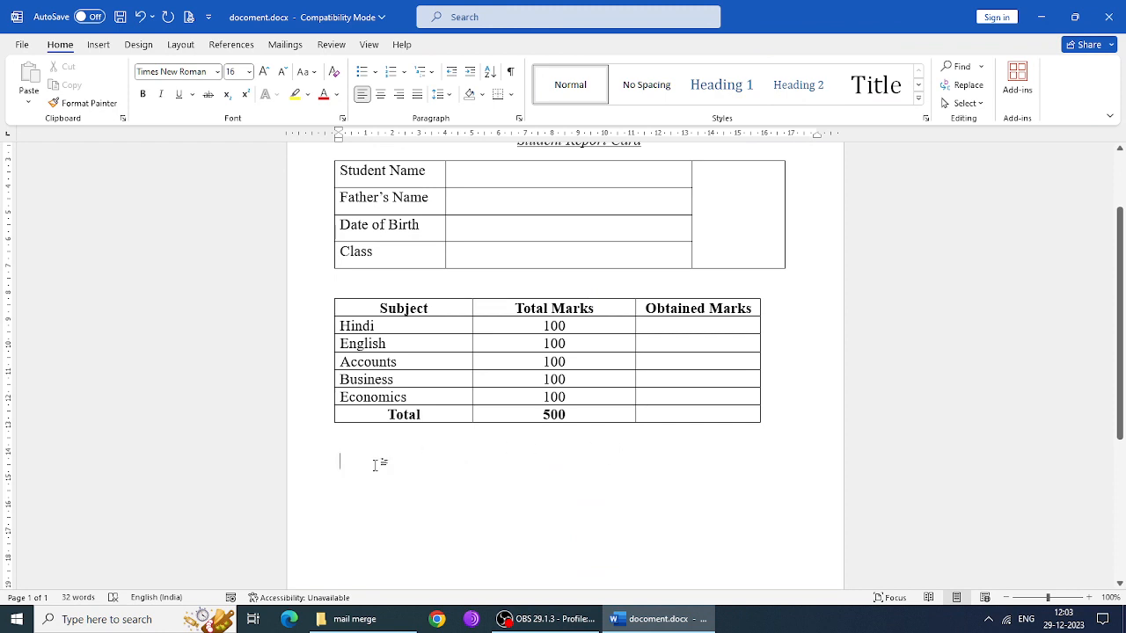
{"action": "type", "text": "P"}
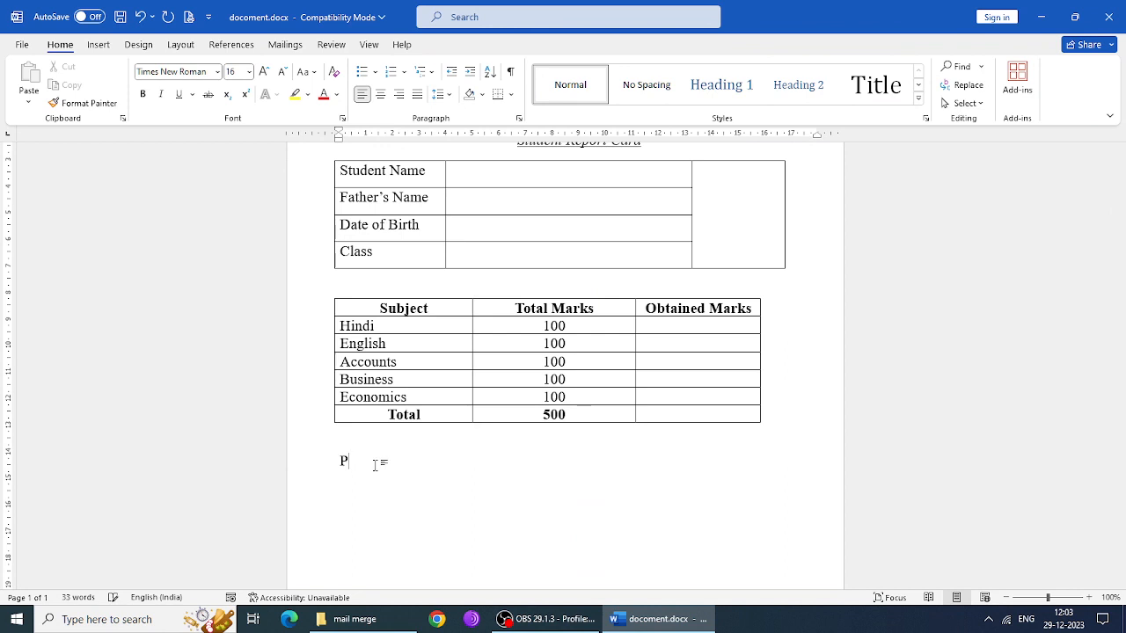
{"action": "type", "text": "ercetange :"}
{"action": "right_click", "coordinate": [388, 462]}
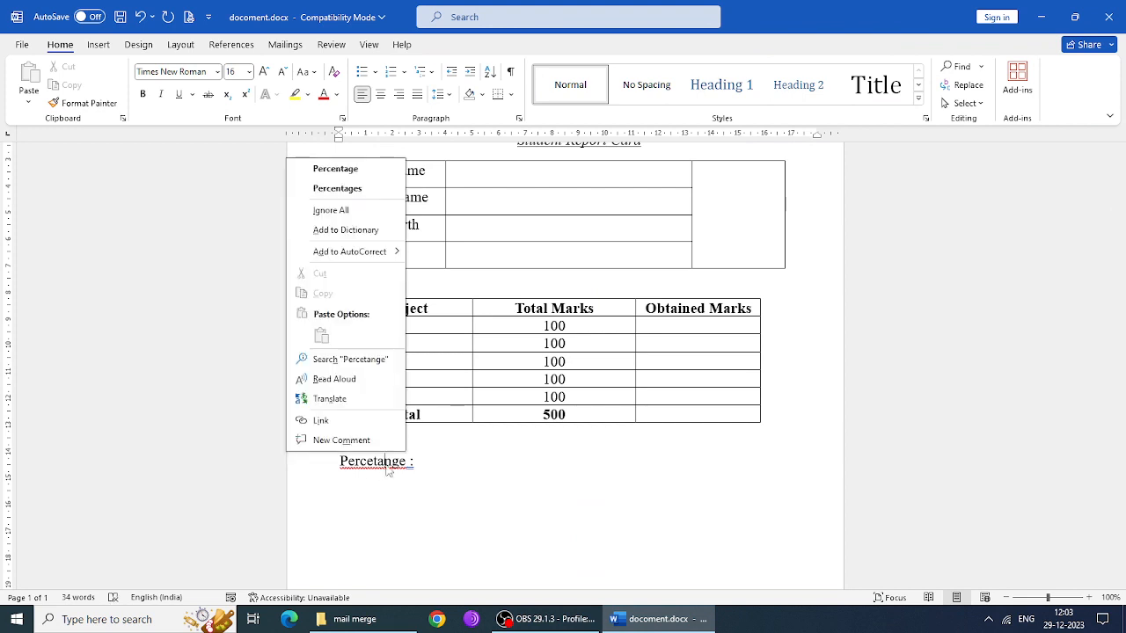
{"action": "left_click", "coordinate": [352, 169]}
- Add the lines "Division :" and "Promoted Class :" below the percentage line, correcting the misspelled word to Promoted
{"action": "left_click", "coordinate": [373, 492]}
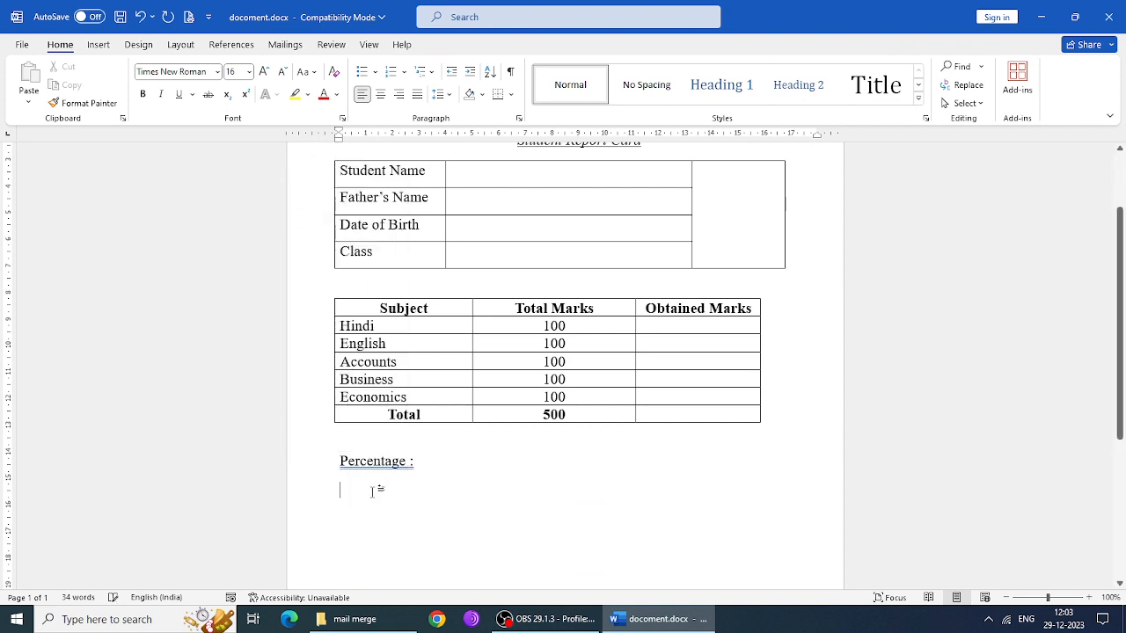
{"action": "type", "text": "Divis"}
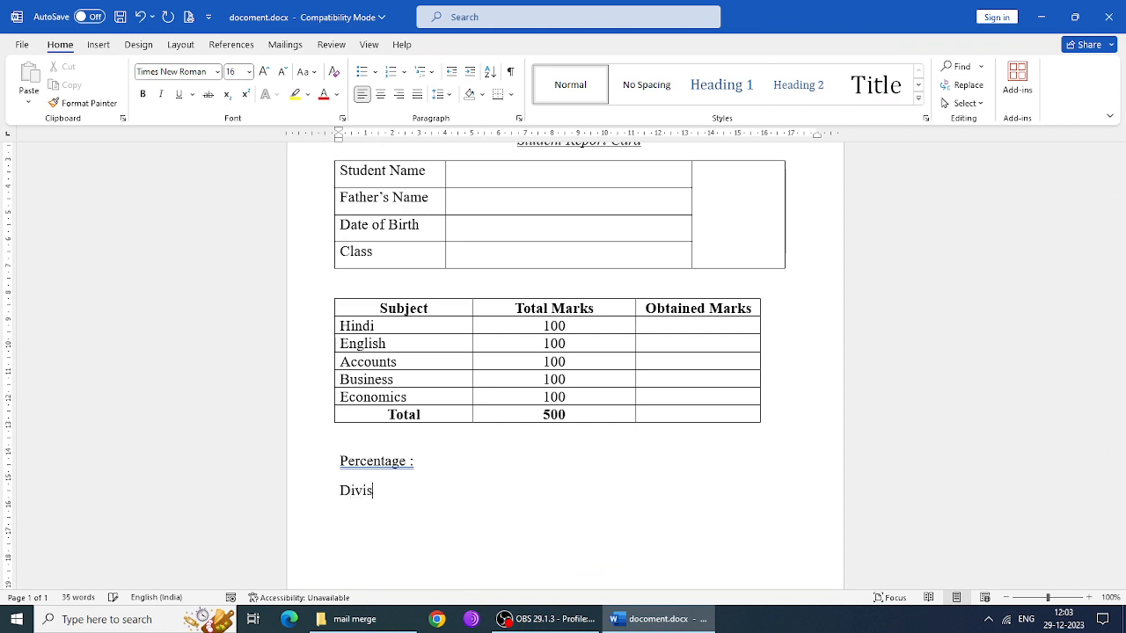
{"action": "type", "text": "ion :"}
{"action": "key", "text": "Return"}
{"action": "type", "text": "Promotted"}
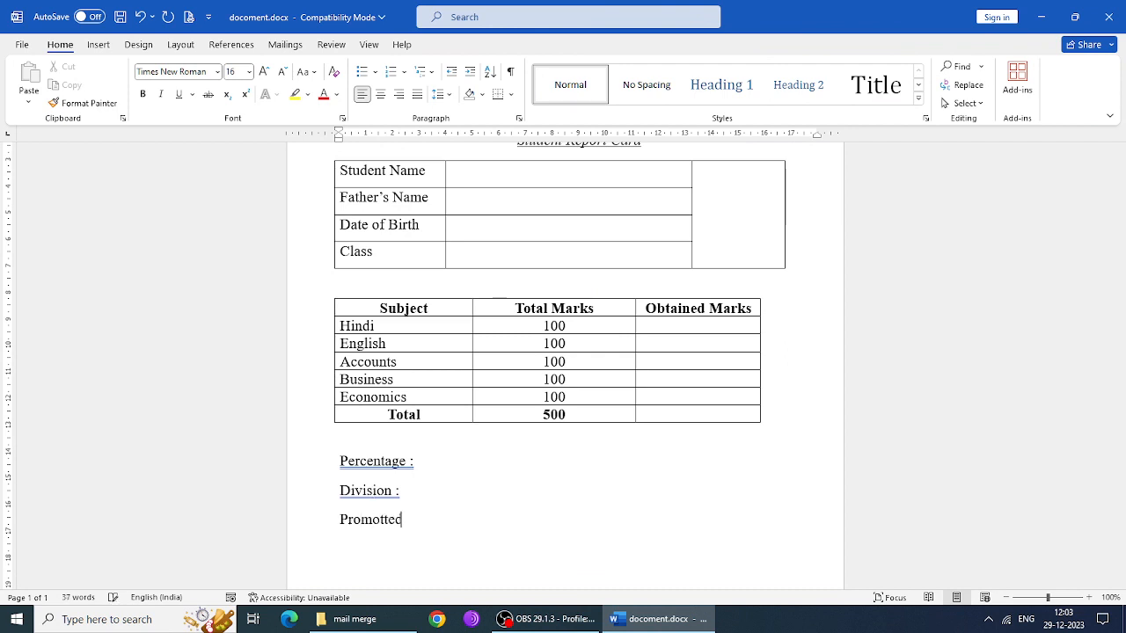
{"action": "type", "text": " Calls"}
{"action": "key", "text": "BackSpace"}
{"action": "key", "text": "BackSpace"}
{"action": "type", "text": "lass :"}
{"action": "right_click", "coordinate": [360, 525]}
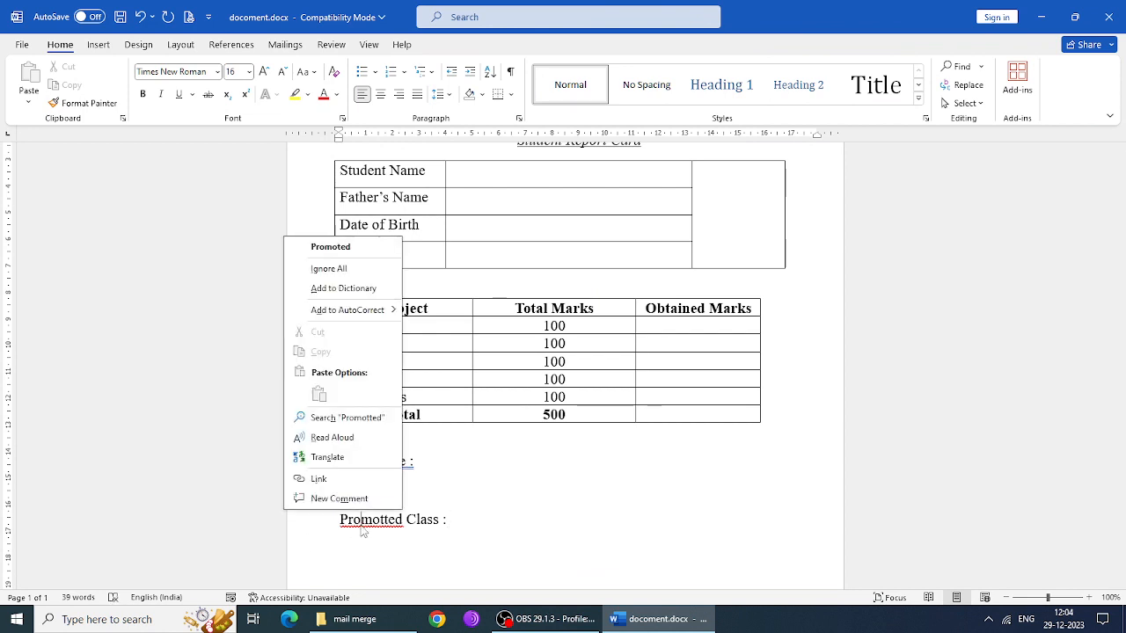
{"action": "left_click", "coordinate": [361, 249]}
- Add the line "Rank in Class :" below the Promoted Class line, leaving a blank line beneath it
{"action": "left_click", "coordinate": [459, 519]}
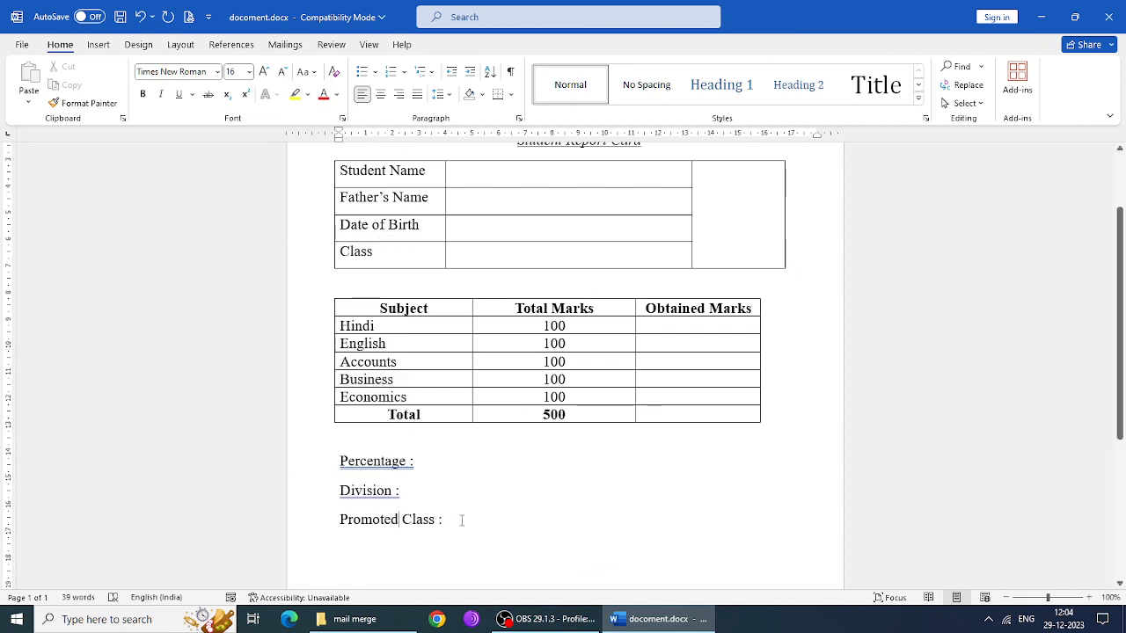
{"action": "scroll", "coordinate": [555, 528], "scroll_direction": "down", "scroll_amount": 3}
{"action": "scroll", "coordinate": [559, 498], "scroll_direction": "down", "scroll_amount": 1}
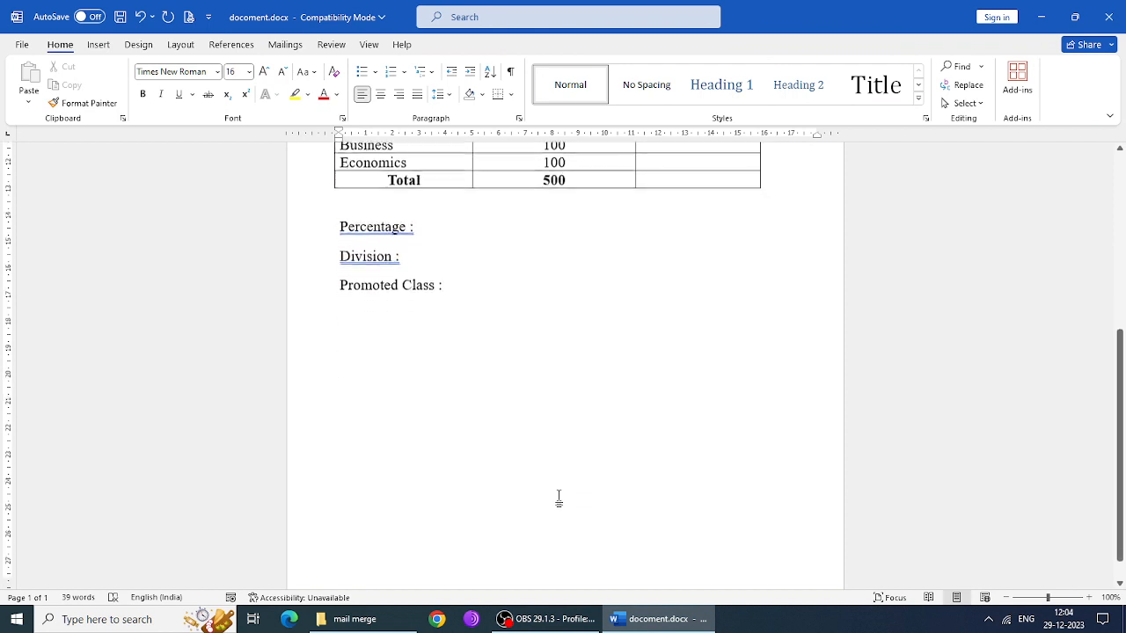
{"action": "scroll", "coordinate": [559, 498], "scroll_direction": "up", "scroll_amount": 1}
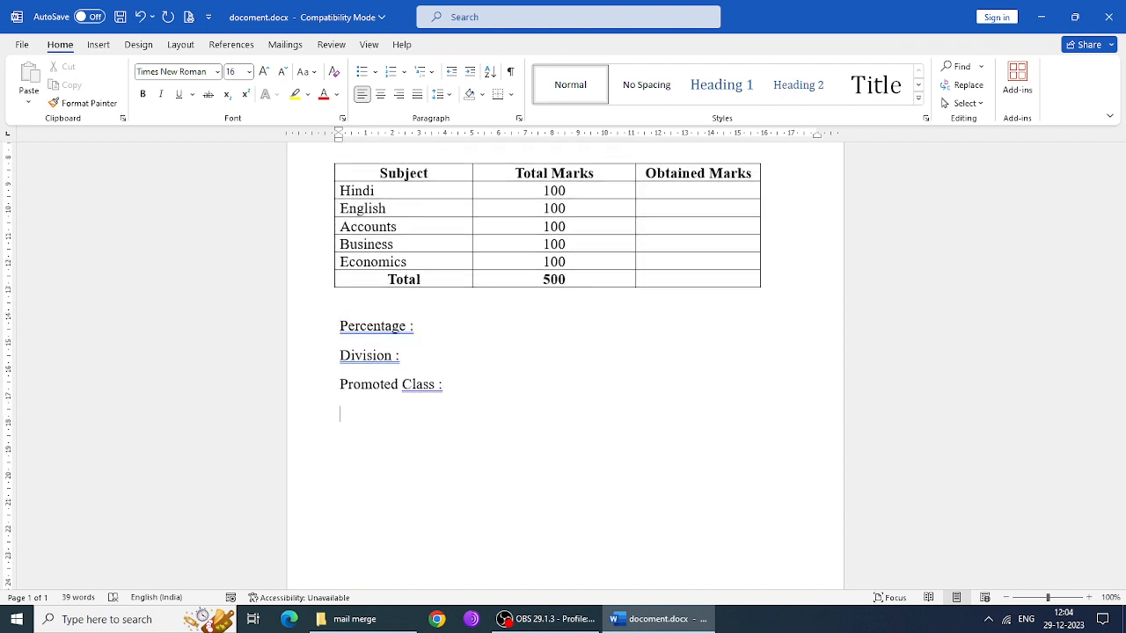
{"action": "key", "text": "Return"}
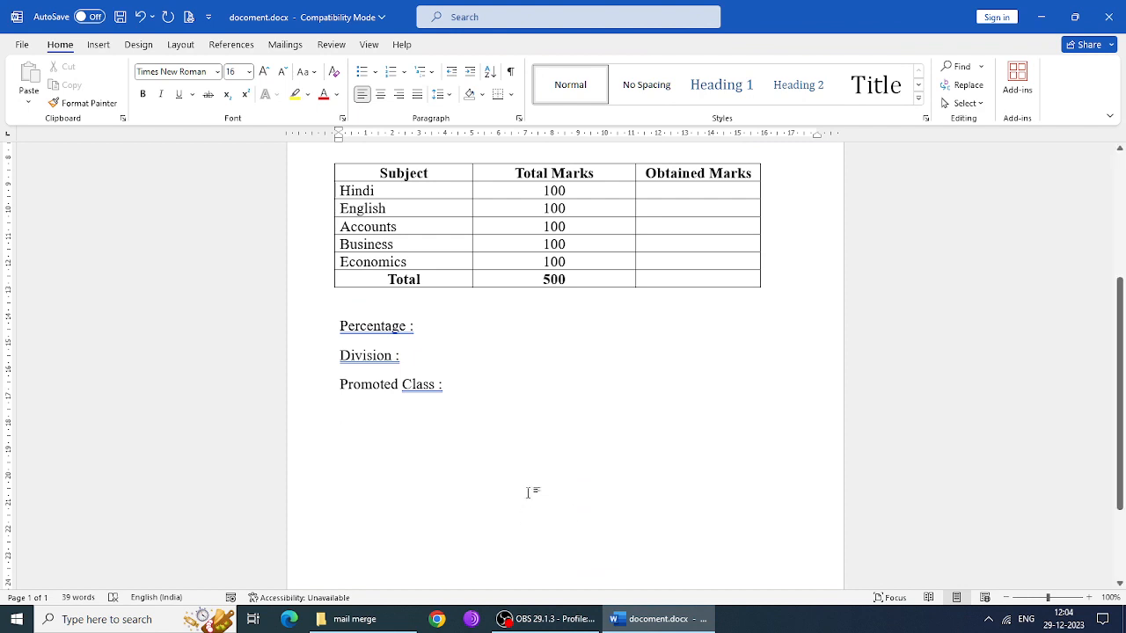
{"action": "type", "text": "Rank "}
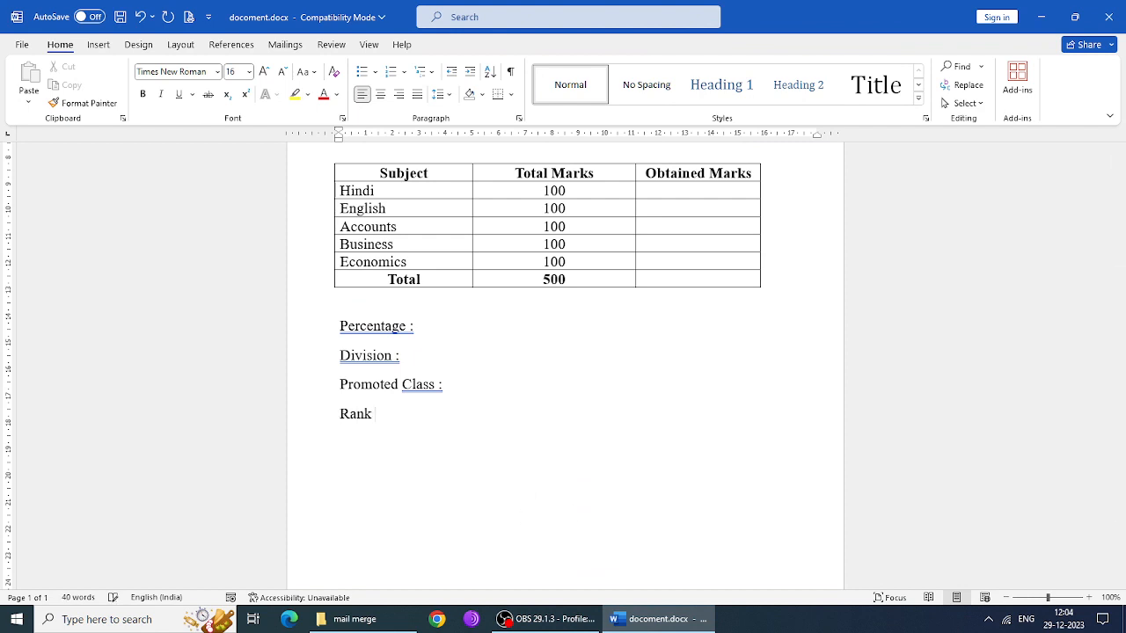
{"action": "type", "text": "in Class :"}
{"action": "key", "text": "Return"}
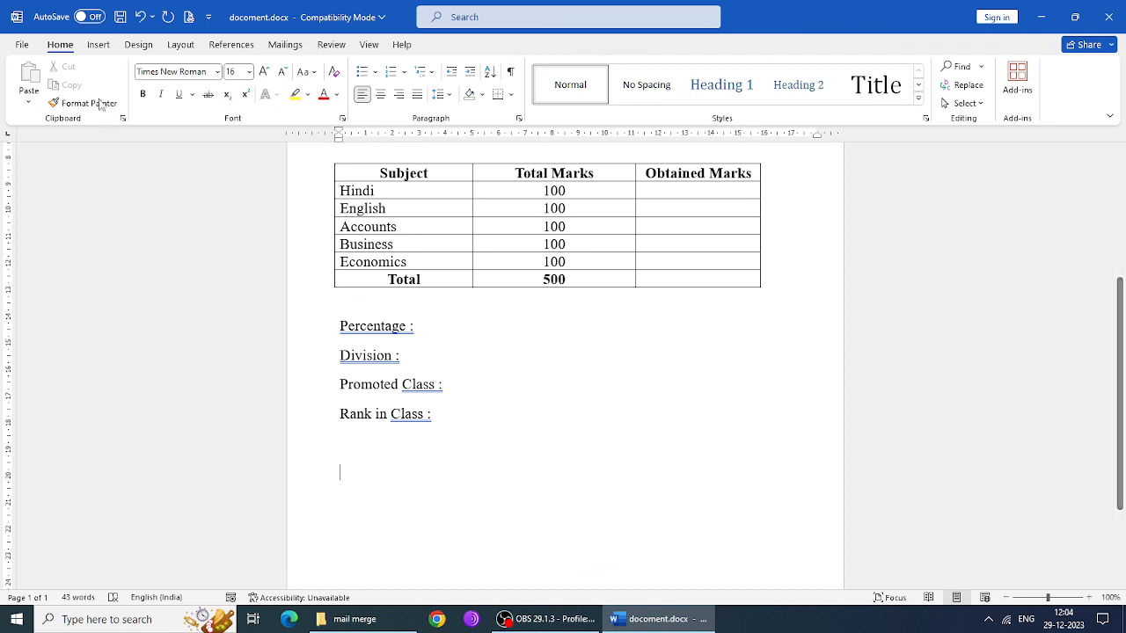
- Insert a table of three columns and two rows below the Rank in Class line
{"action": "left_click", "coordinate": [98, 44]}
{"action": "left_click", "coordinate": [133, 97]}
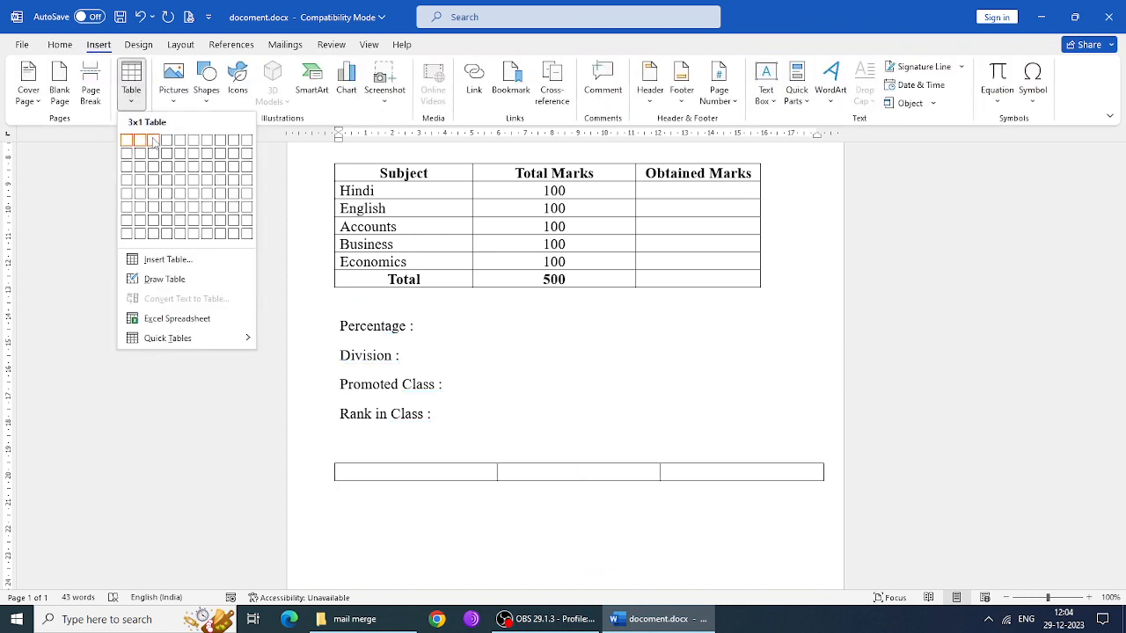
{"action": "left_click", "coordinate": [153, 153]}
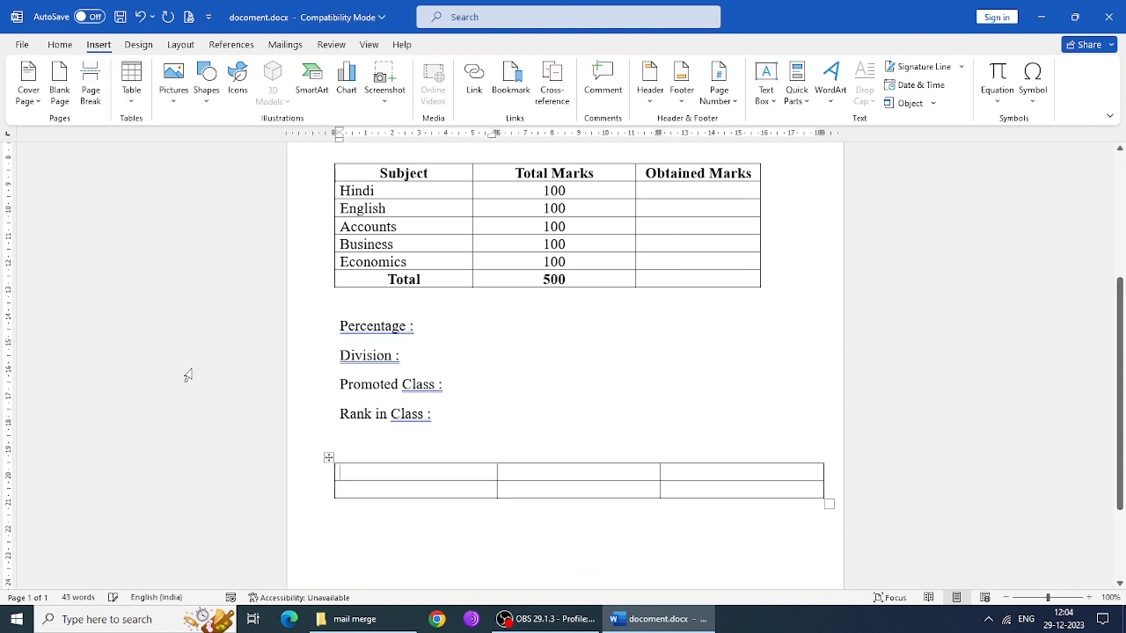
- Delete the entire first row of the new three-column table
{"action": "left_click", "coordinate": [405, 473]}
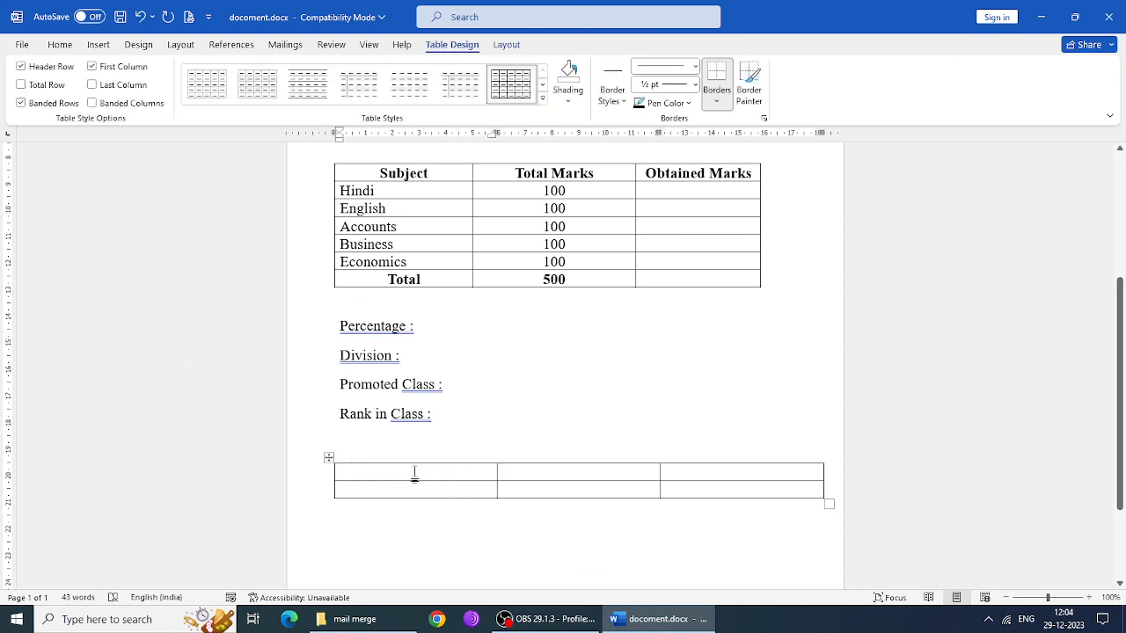
{"action": "left_click_drag", "start_coordinate": [414, 473], "coordinate": [744, 478]}
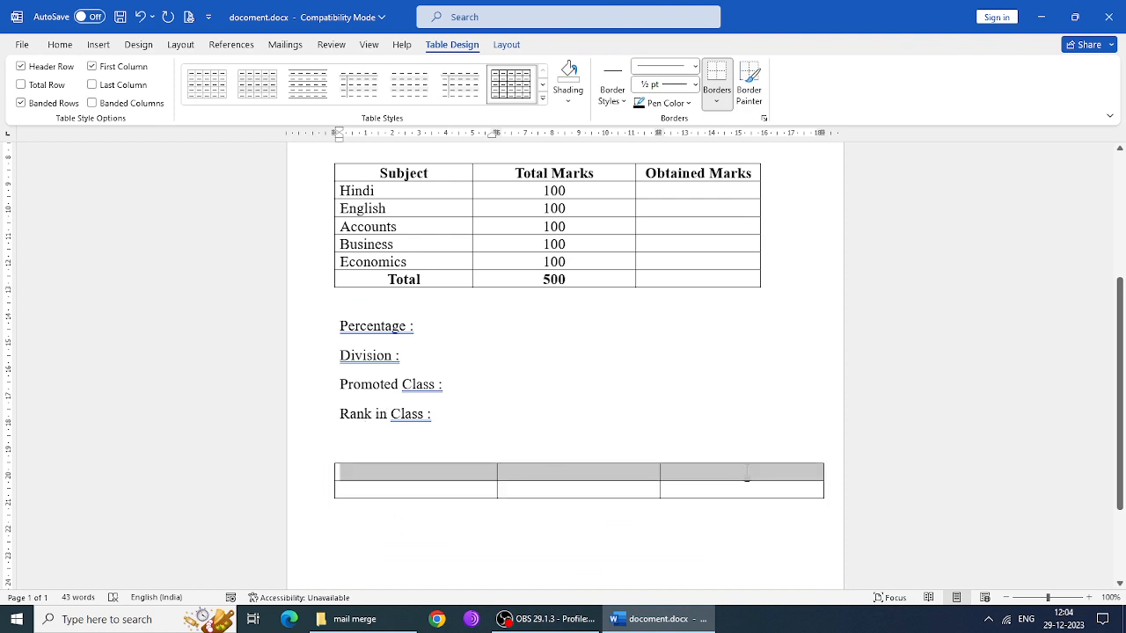
{"action": "right_click", "coordinate": [747, 473]}
{"action": "left_click", "coordinate": [826, 357]}
{"action": "left_click", "coordinate": [549, 297]}
{"action": "left_click", "coordinate": [532, 331]}
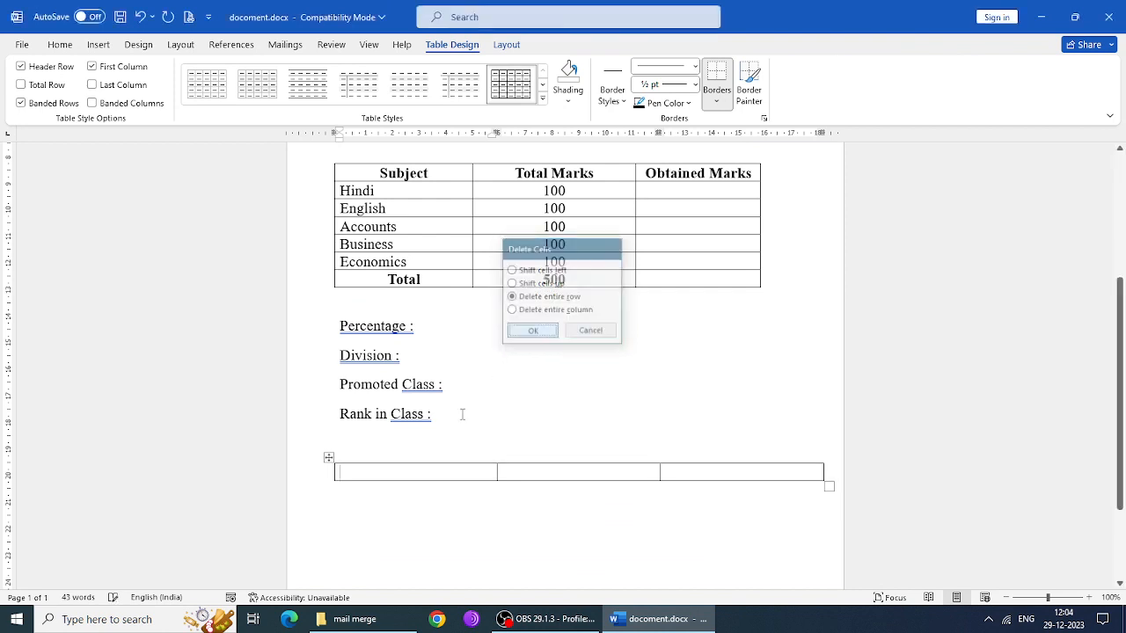
- Enter "Signature of Class Teacher" in the first cell of the new single-row table
{"action": "type", "text": "C"}
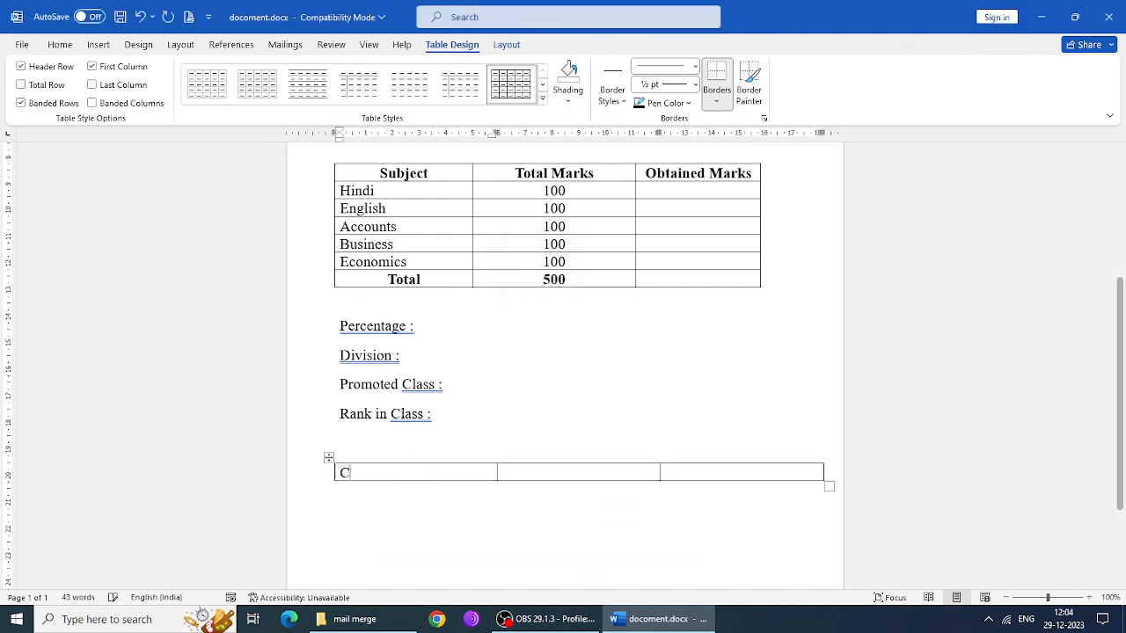
{"action": "type", "text": "lass Teacher"}
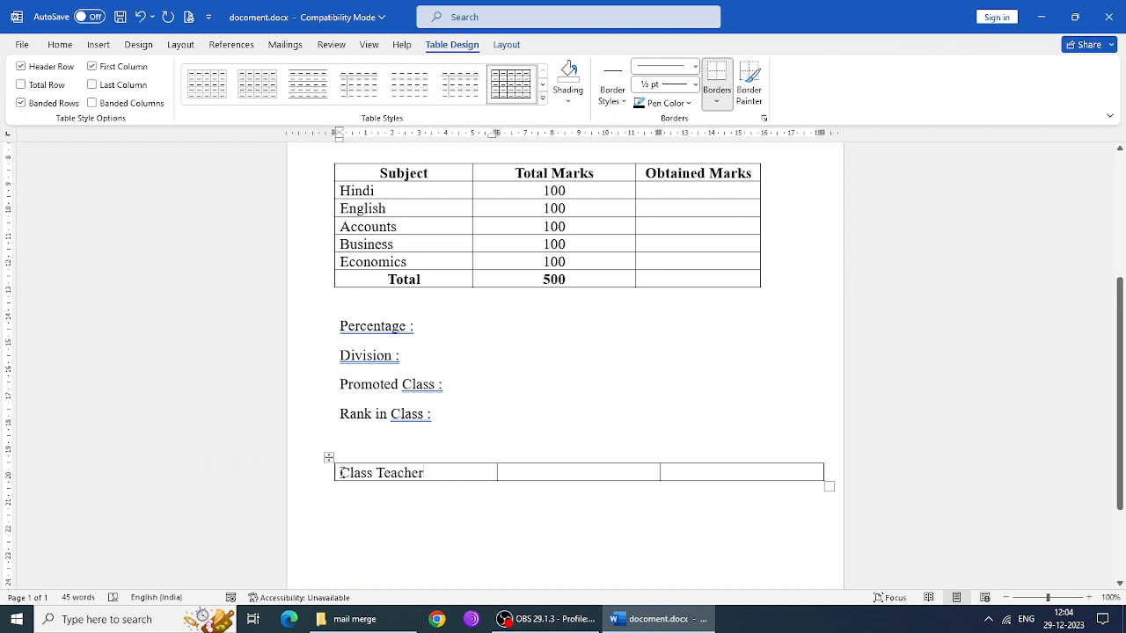
{"action": "type", "text": "Signatu"}
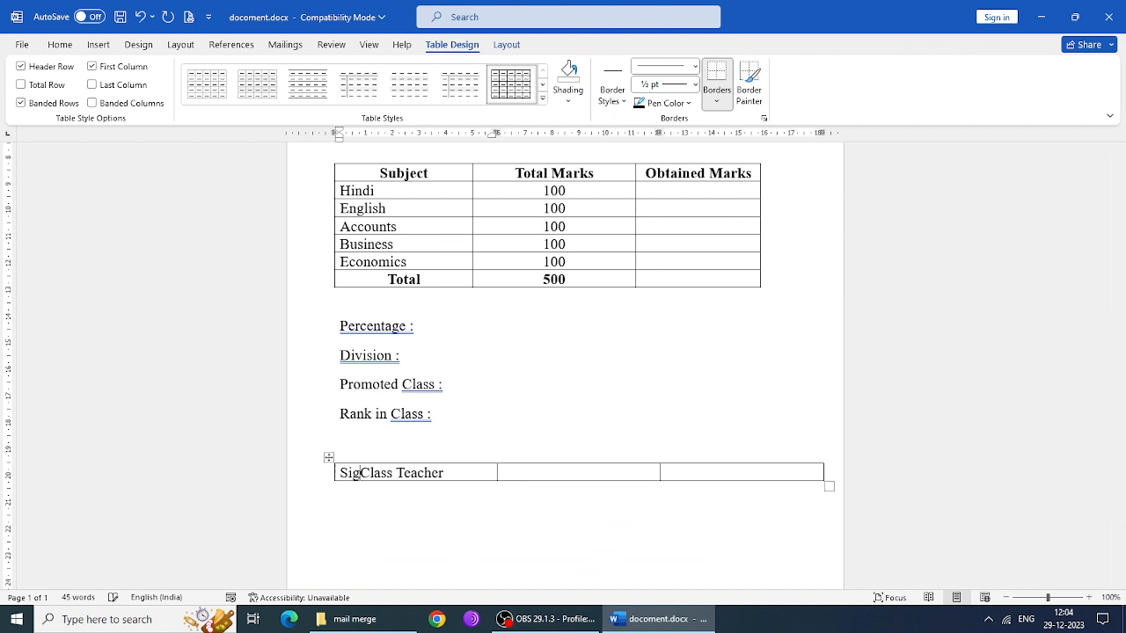
{"action": "type", "text": "re of"}
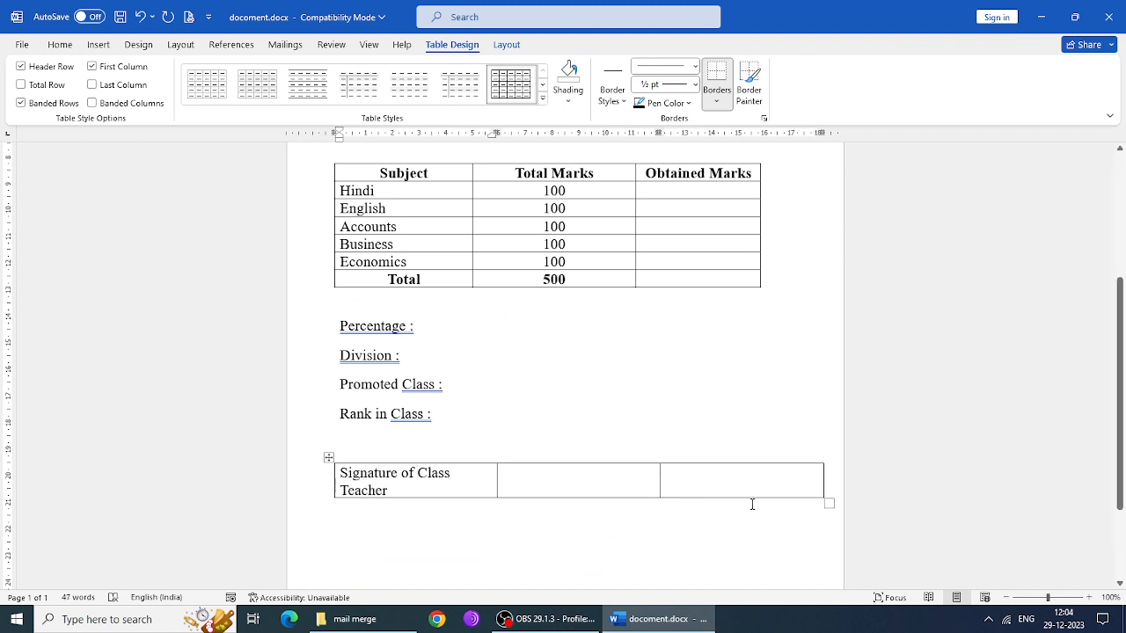
- Enter "Signature Of Principal" in the third cell of the signature table
{"action": "left_click", "coordinate": [751, 476]}
{"action": "type", "text": "S"}
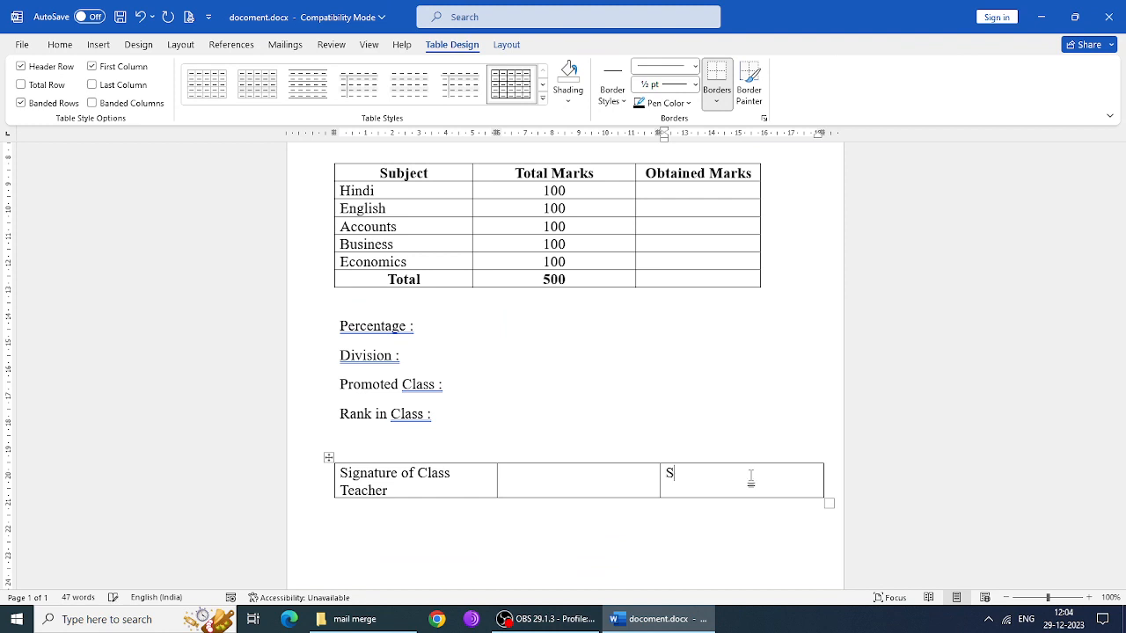
{"action": "type", "text": "ignature Of Prini"}
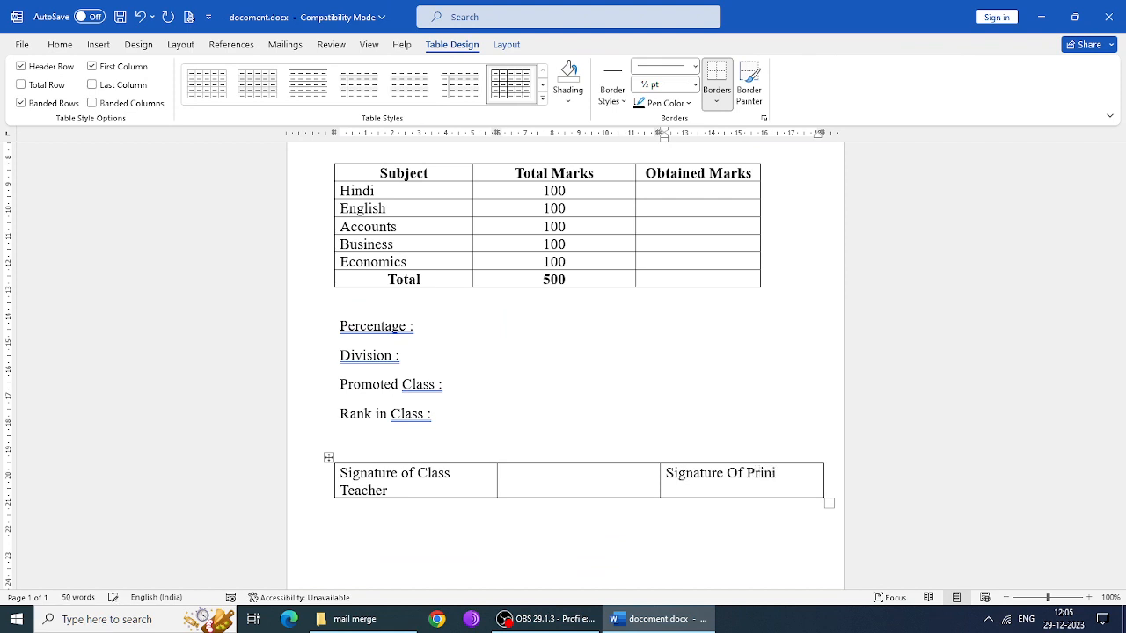
{"action": "key", "text": "BackSpace"}
{"action": "type", "text": "cipal"}
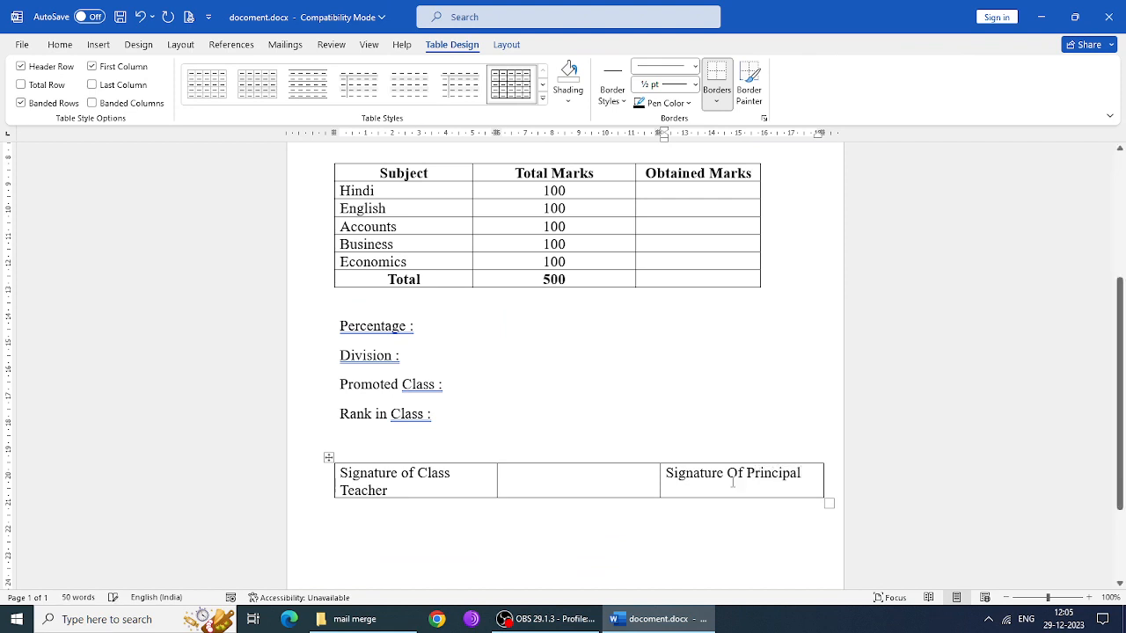
- Widen the signature table's first column to about 6.4 cm and narrow its middle column to about 4.8 cm
{"action": "left_click", "coordinate": [645, 562]}
{"action": "left_click", "coordinate": [474, 485]}
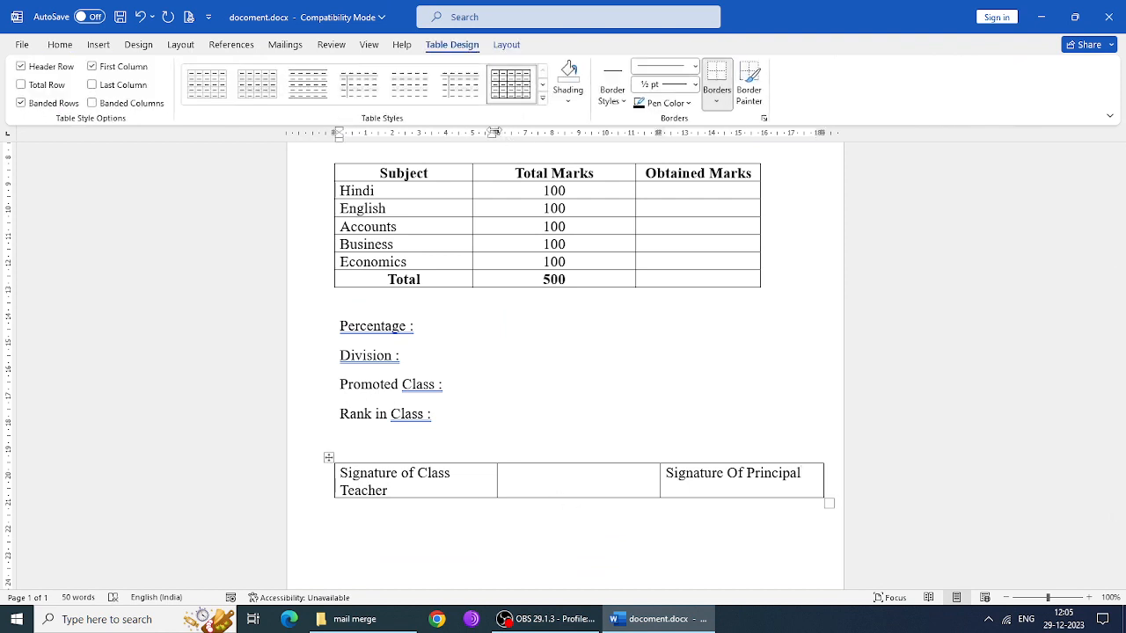
{"action": "left_click_drag", "start_coordinate": [497, 132], "coordinate": [505, 131]}
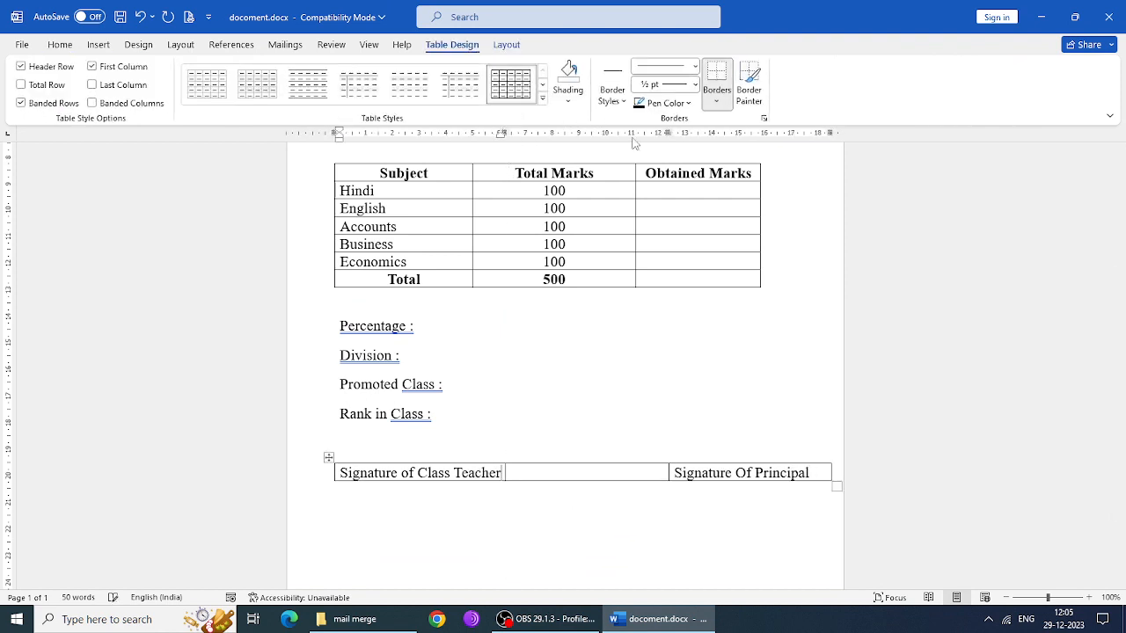
{"action": "left_click_drag", "start_coordinate": [670, 132], "coordinate": [632, 132]}
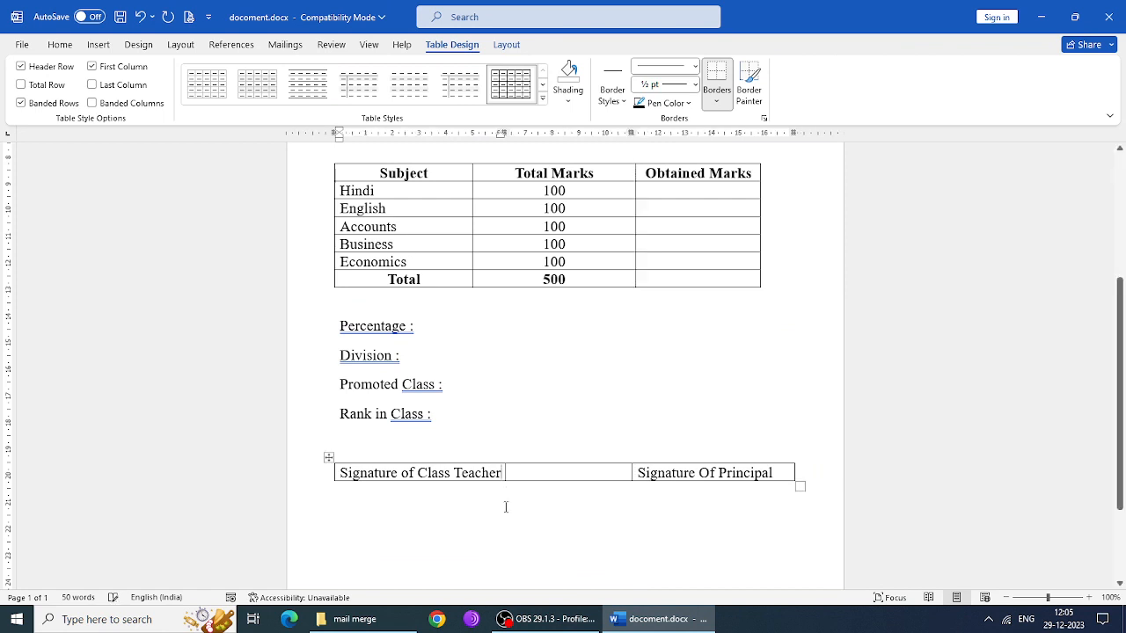
- Add another blank line between the Rank in Class line and the signature table
{"action": "left_click", "coordinate": [329, 457]}
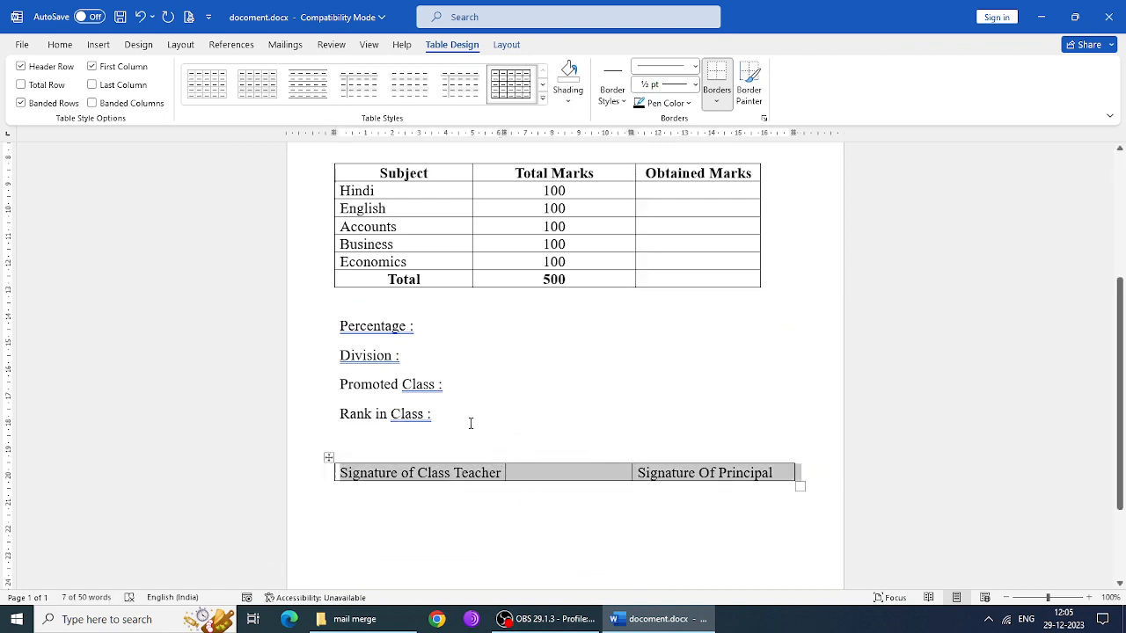
{"action": "left_click", "coordinate": [422, 447]}
{"action": "key", "text": "Return"}
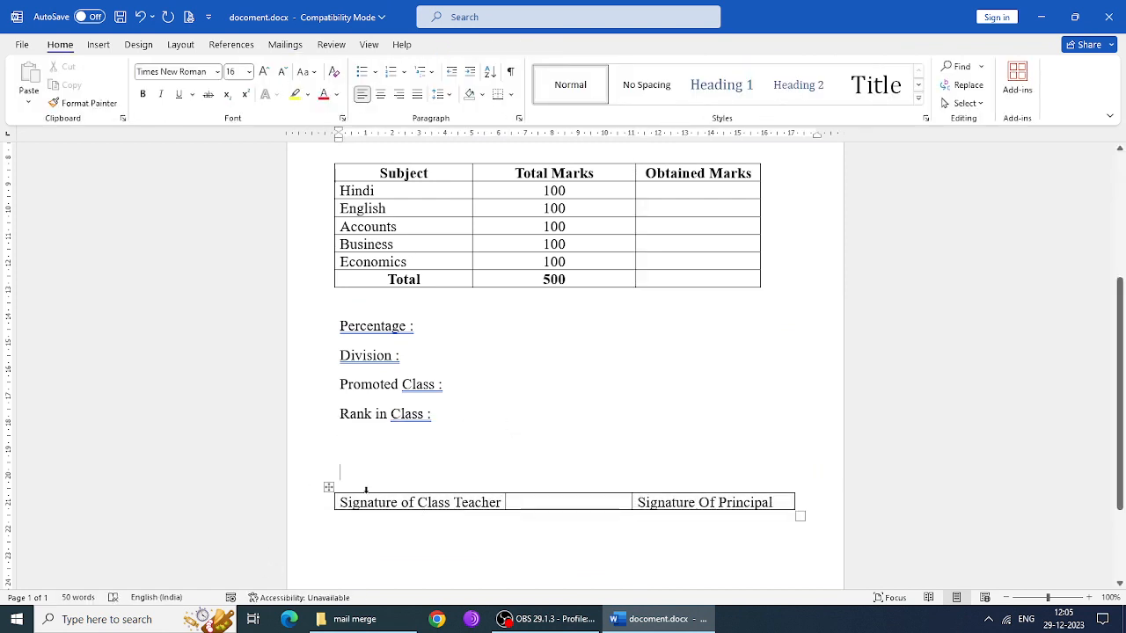
- Remove all borders from the signature table using the No Border option
{"action": "left_click", "coordinate": [326, 488]}
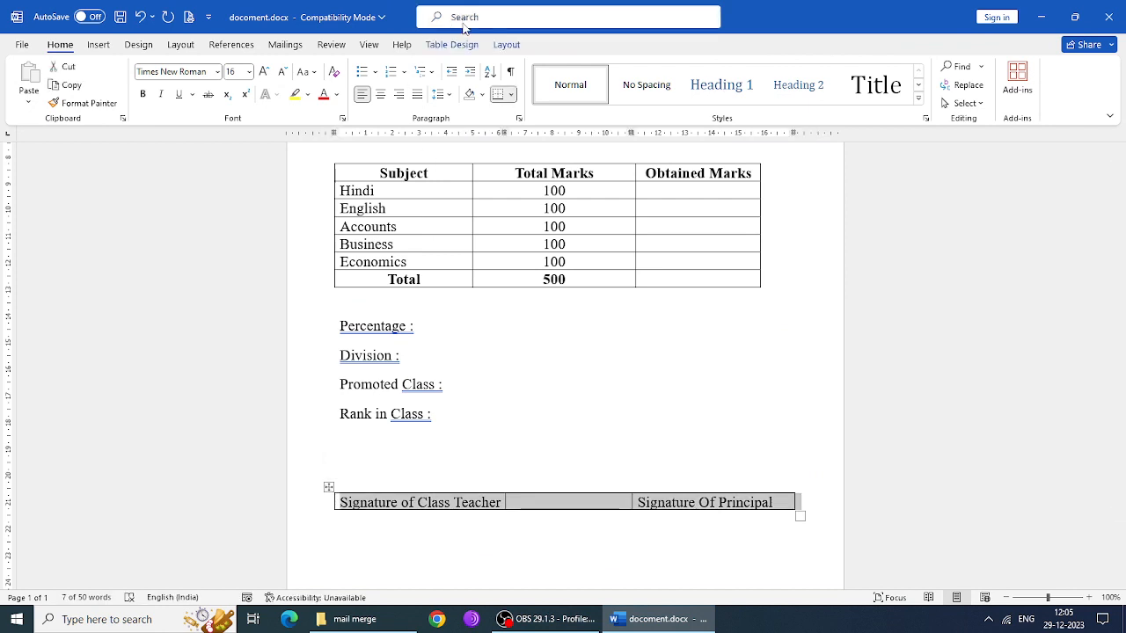
{"action": "left_click", "coordinate": [505, 43]}
{"action": "left_click", "coordinate": [473, 46]}
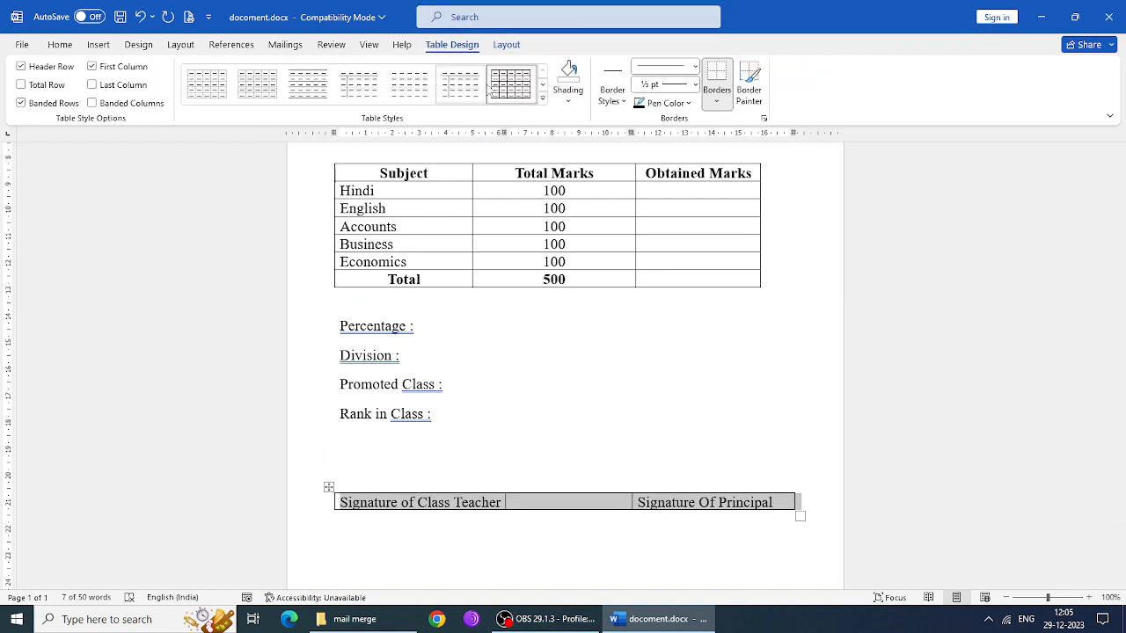
{"action": "left_click", "coordinate": [576, 104]}
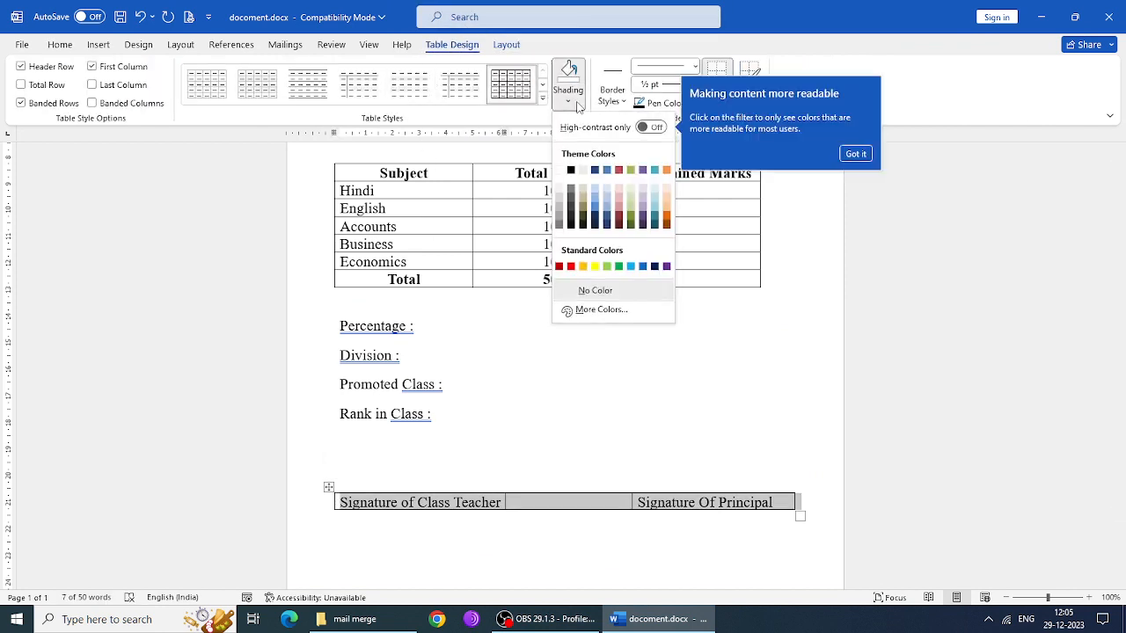
{"action": "left_click", "coordinate": [544, 490]}
{"action": "left_click", "coordinate": [329, 487]}
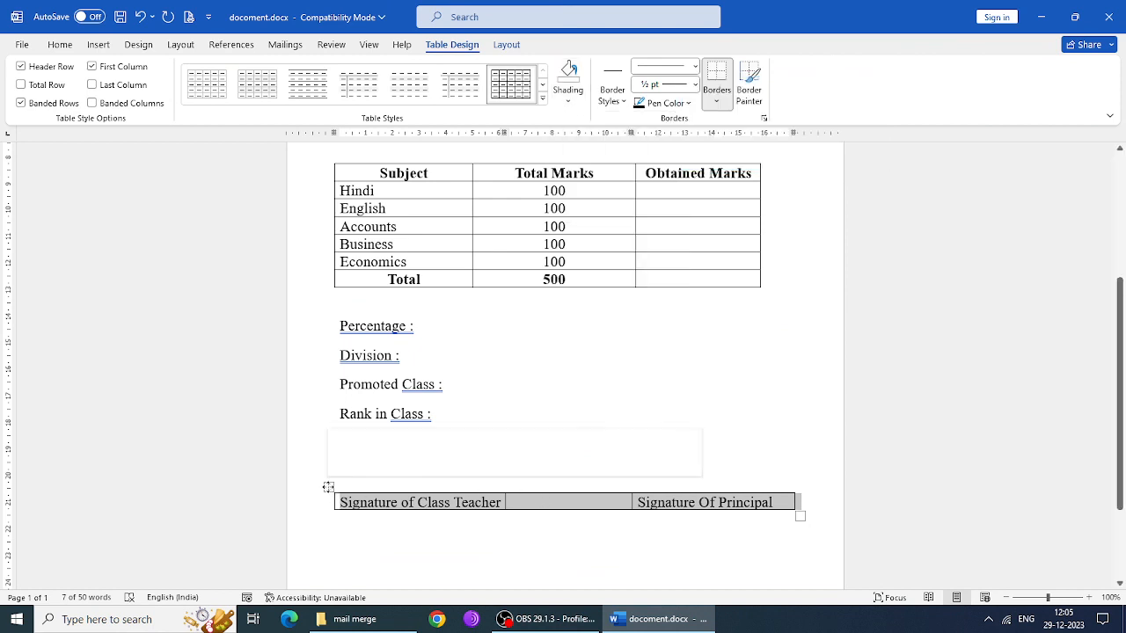
{"action": "left_click", "coordinate": [716, 101]}
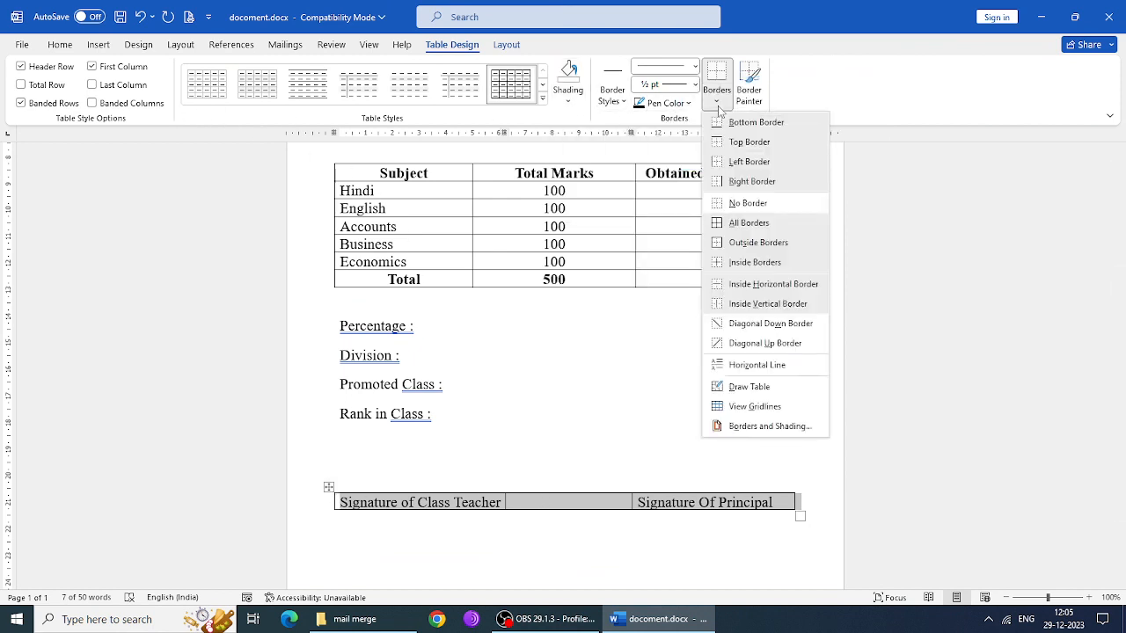
{"action": "left_click", "coordinate": [758, 204]}
{"action": "left_click", "coordinate": [719, 395]}
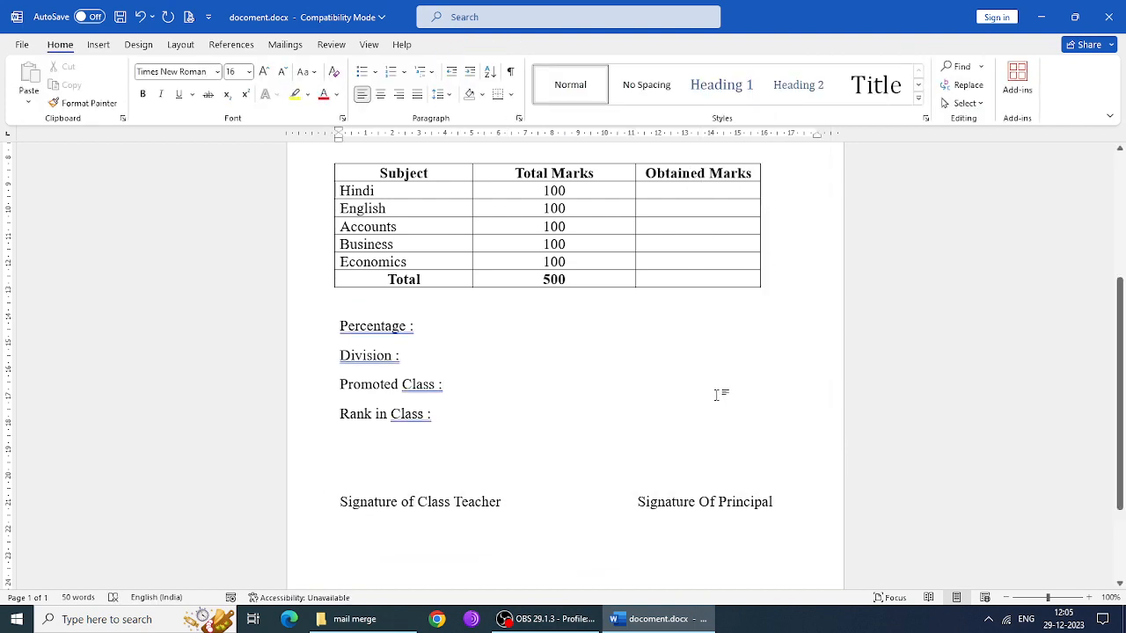
- Return to the start of the report card and save the document
{"action": "scroll", "coordinate": [601, 434], "scroll_direction": "up", "scroll_amount": 5}
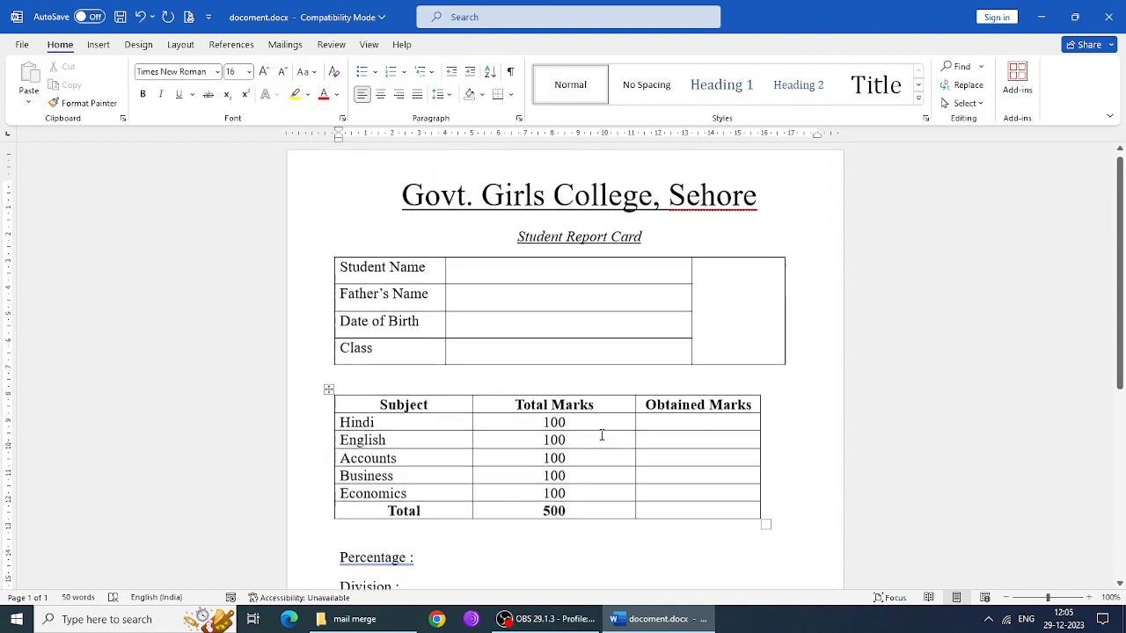
{"action": "scroll", "coordinate": [602, 434], "scroll_direction": "up", "scroll_amount": 1}
{"action": "key", "text": "ctrl+s"}
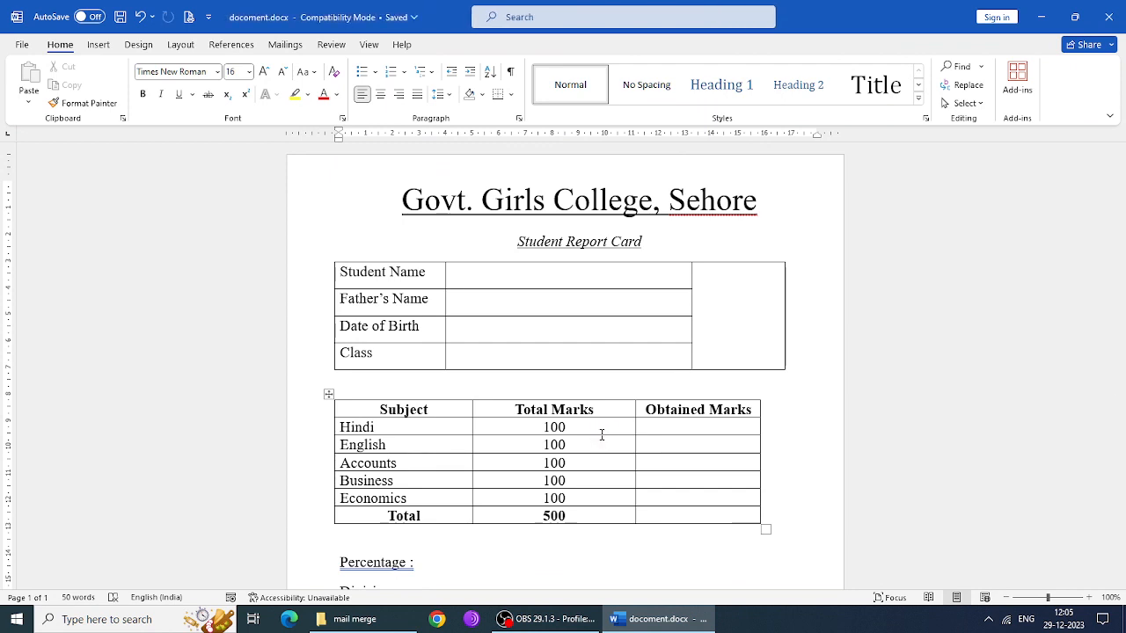
- Create a Microsoft Excel worksheet named "report card data" in the mail merge folder and open it in Excel
{"action": "left_click", "coordinate": [1040, 17]}
{"action": "right_click", "coordinate": [205, 156]}
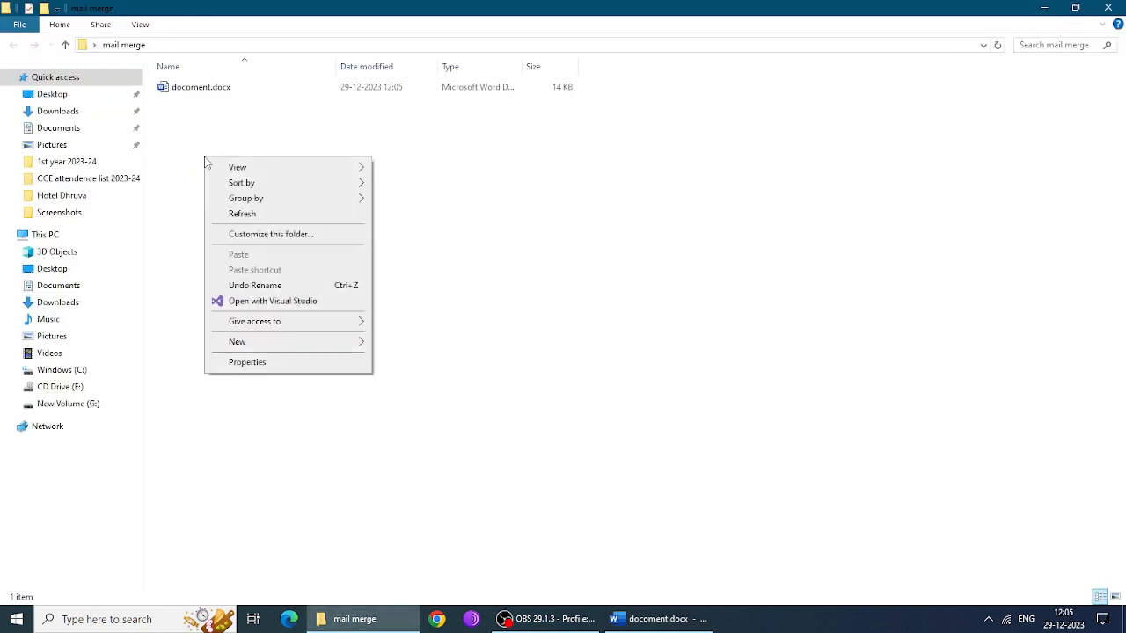
{"action": "mouse_move", "coordinate": [283, 338]}
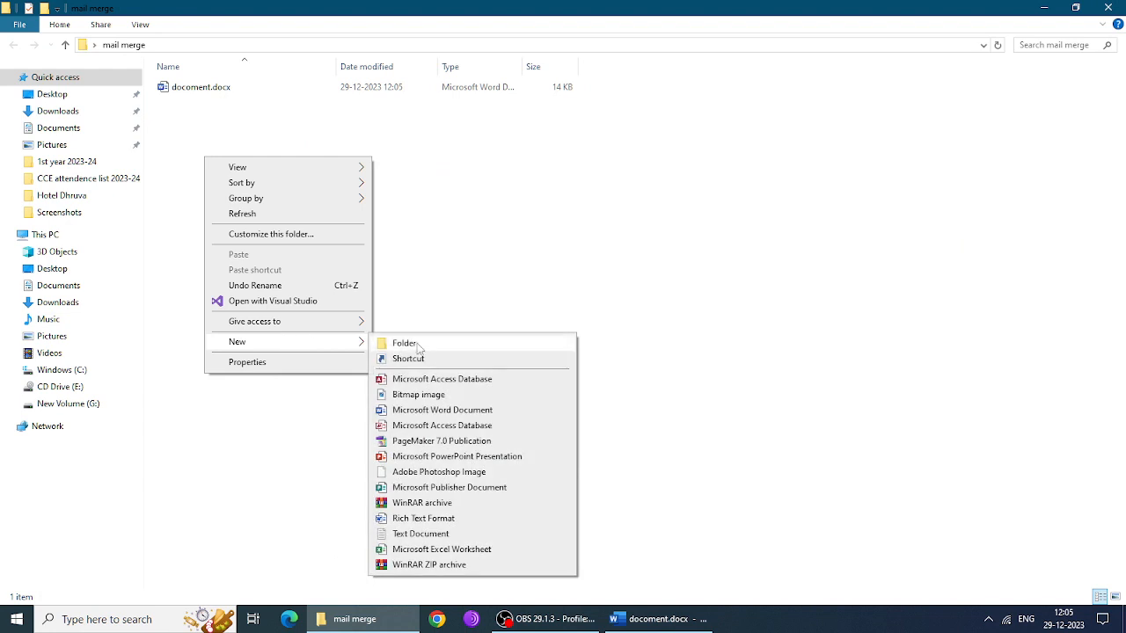
{"action": "left_click", "coordinate": [445, 550]}
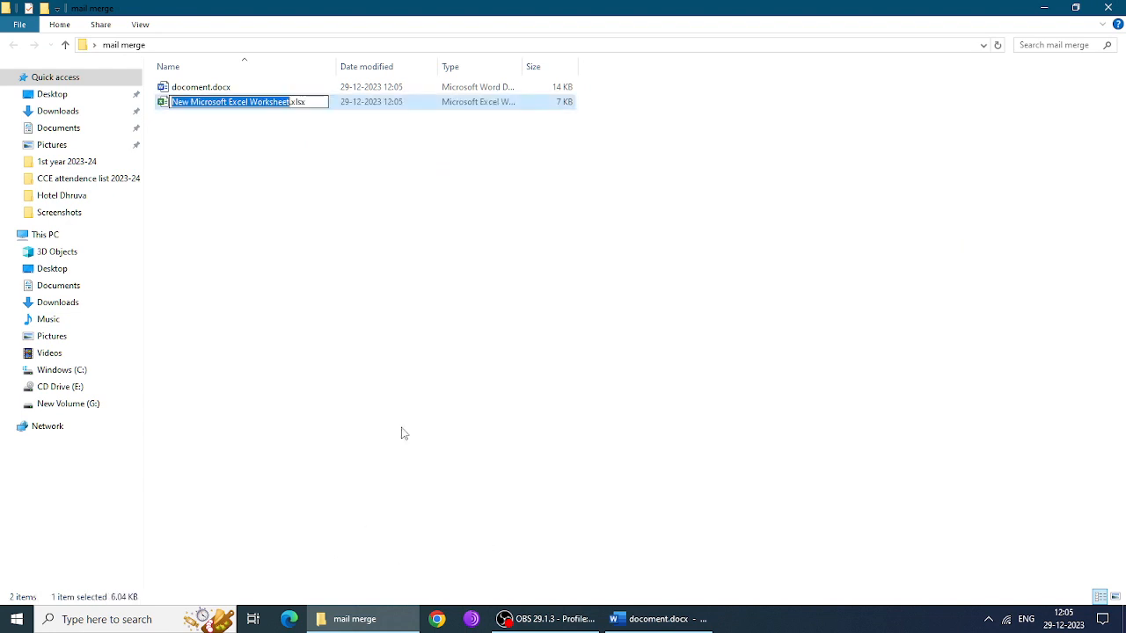
{"action": "type", "text": "report"}
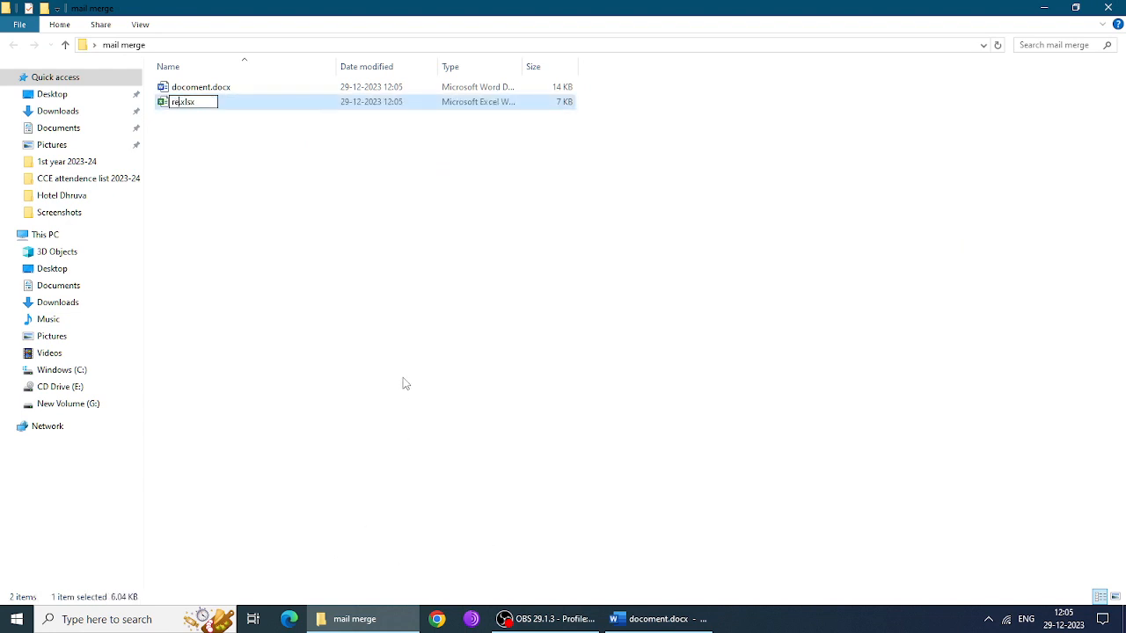
{"action": "type", "text": " card data"}
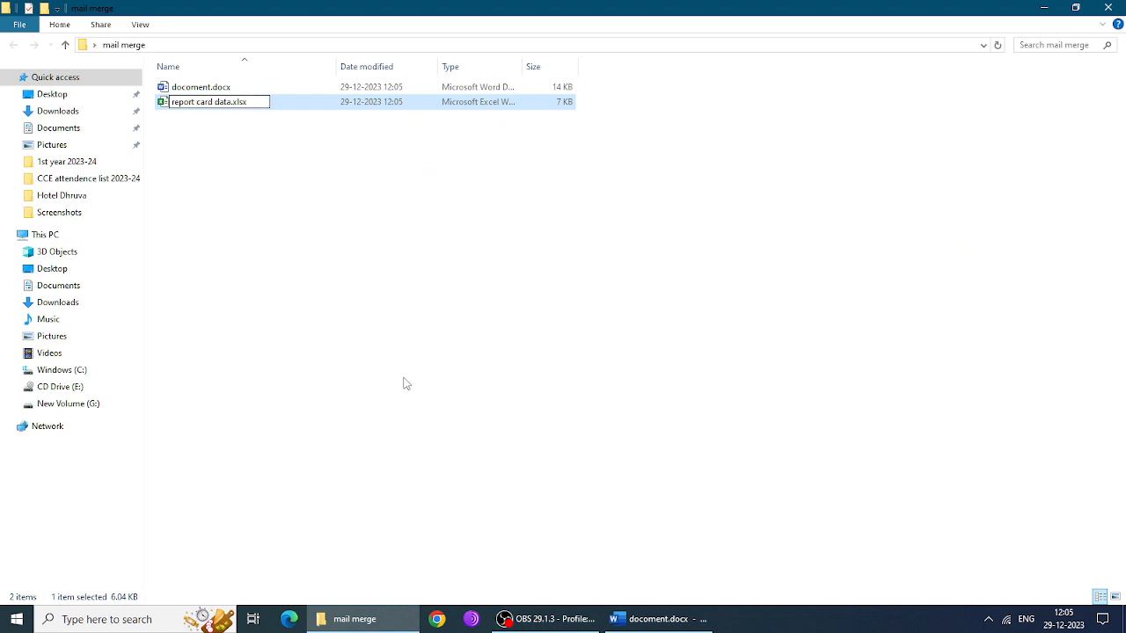
{"action": "key", "text": "Return"}
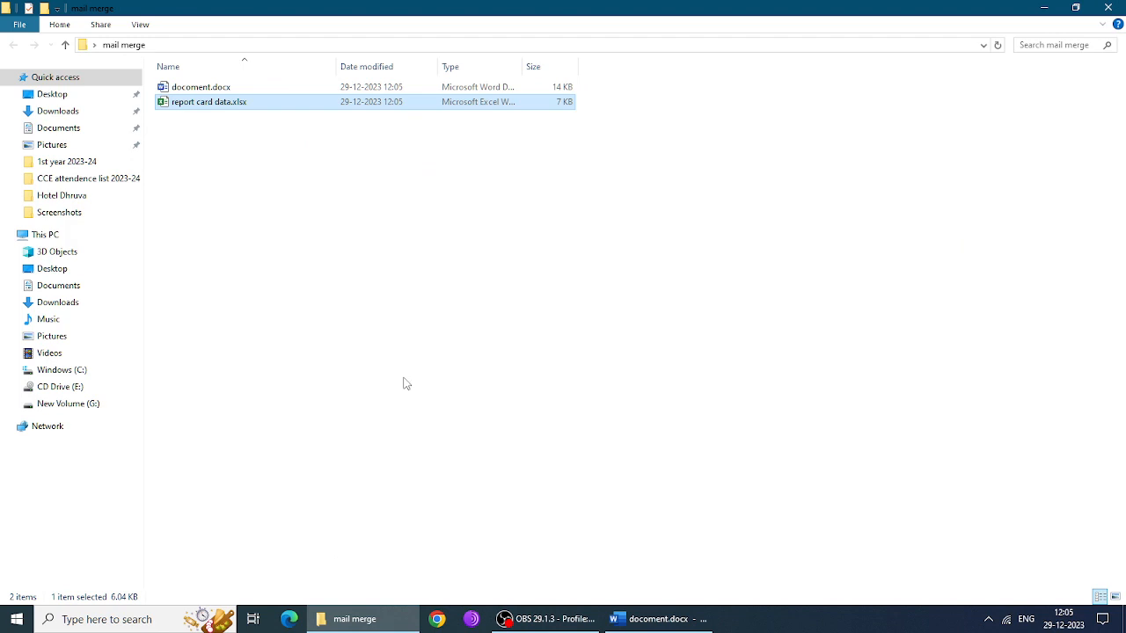
{"action": "key", "text": "Return"}
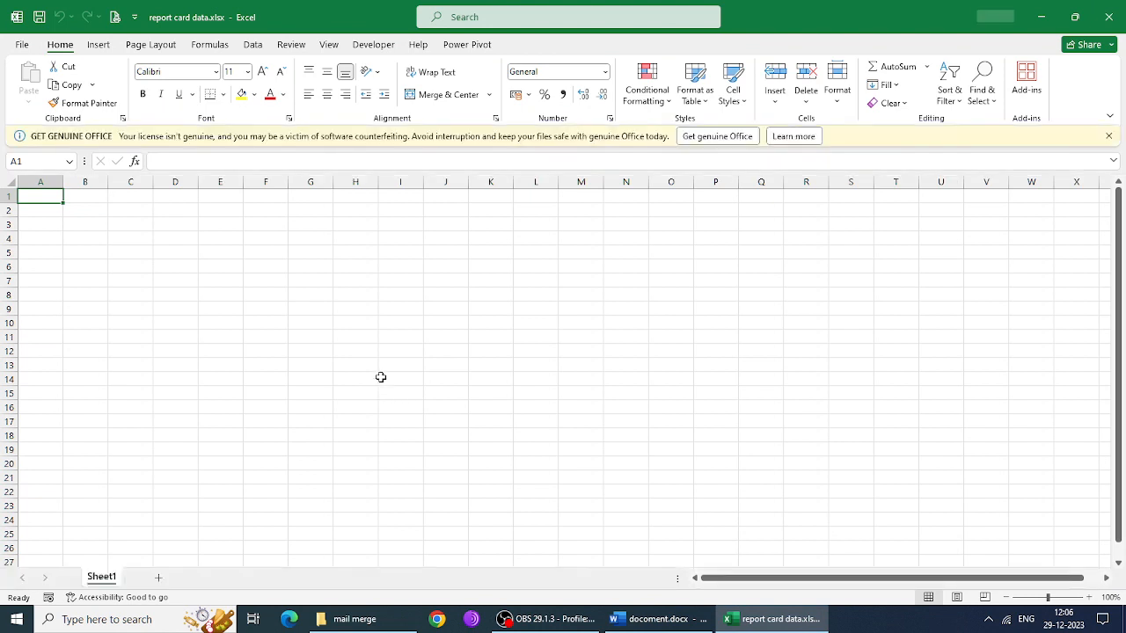
- Enter the column headings S.no, Name and Fname in cells A1 to C1
{"action": "type", "text": "S.no"}
{"action": "key", "text": "Tab"}
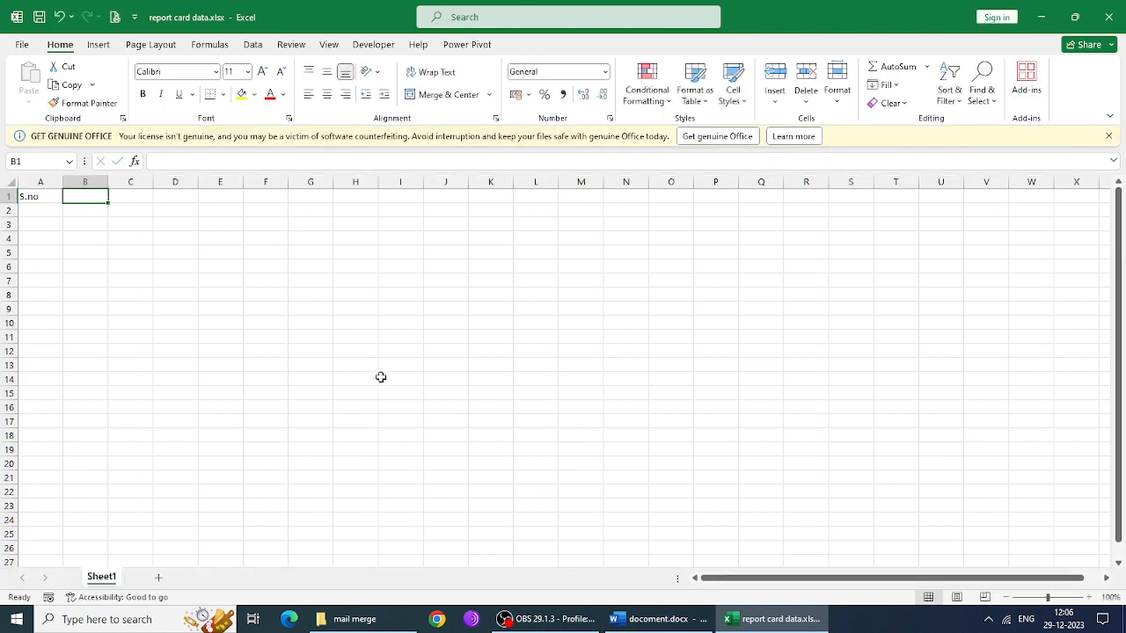
{"action": "type", "text": "Name"}
{"action": "key", "text": "Tab"}
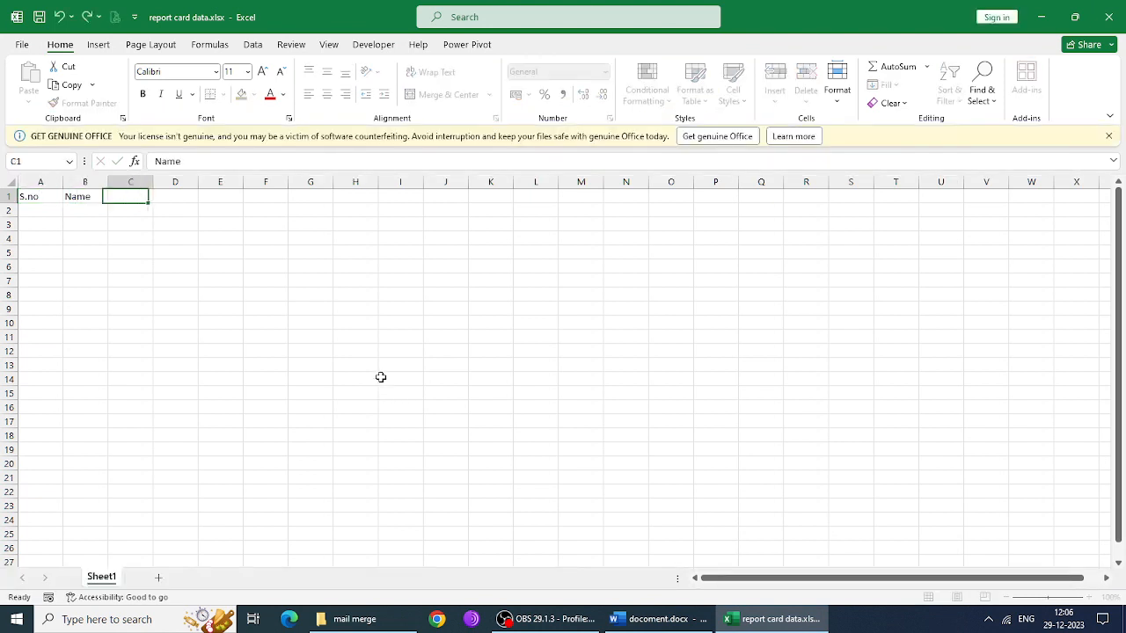
{"action": "type", "text": "Fm"}
{"action": "key", "text": "BackSpace"}
{"action": "type", "text": "name"}
{"action": "key", "text": "Tab"}
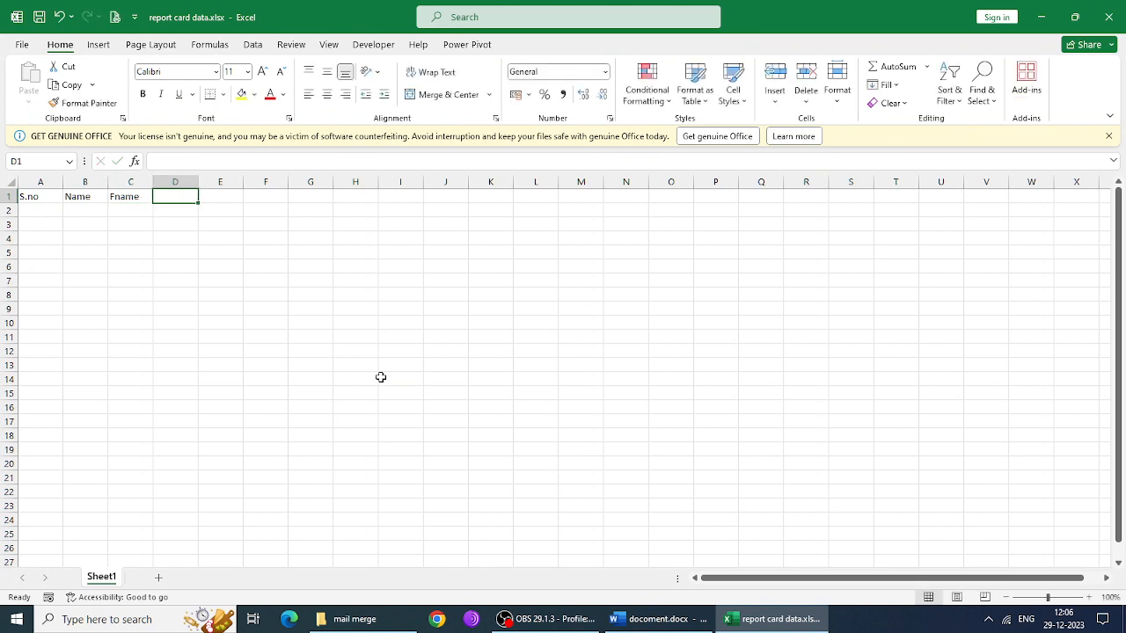
- Change the heading in B1 to "Student Name" and autofit column B to it
{"action": "double_click", "coordinate": [68, 195]}
{"action": "type", "text": "S"}
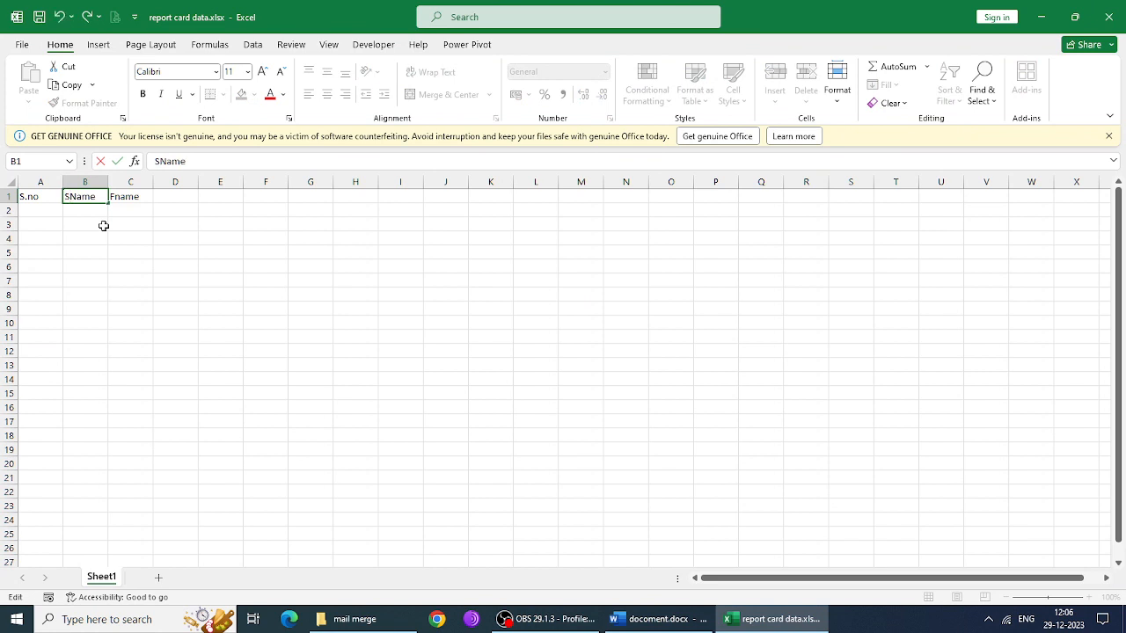
{"action": "type", "text": "tudent"}
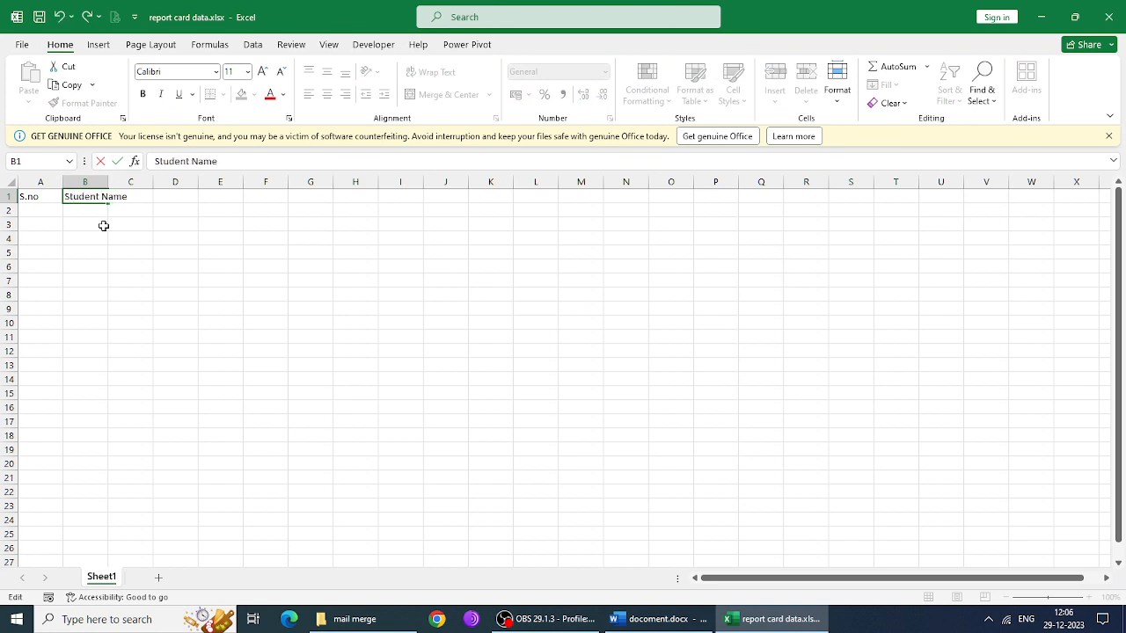
{"action": "left_click", "coordinate": [102, 226]}
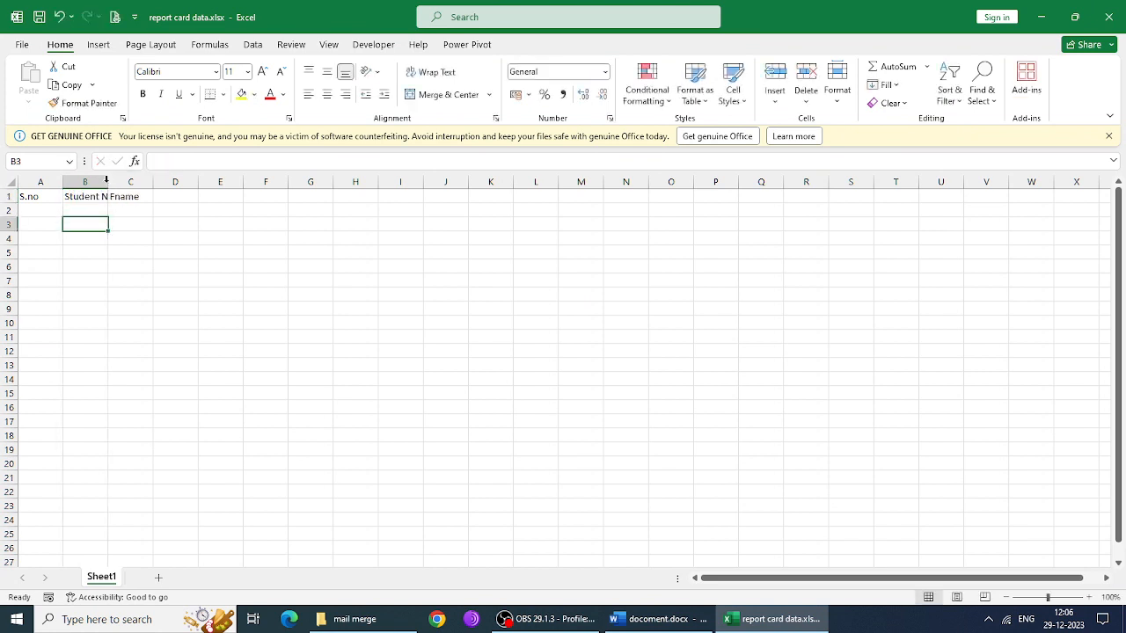
{"action": "double_click", "coordinate": [108, 181]}
- Change the heading in C1 to "Father's name" and autofit column C to it
{"action": "double_click", "coordinate": [136, 200]}
{"action": "type", "text": "at"}
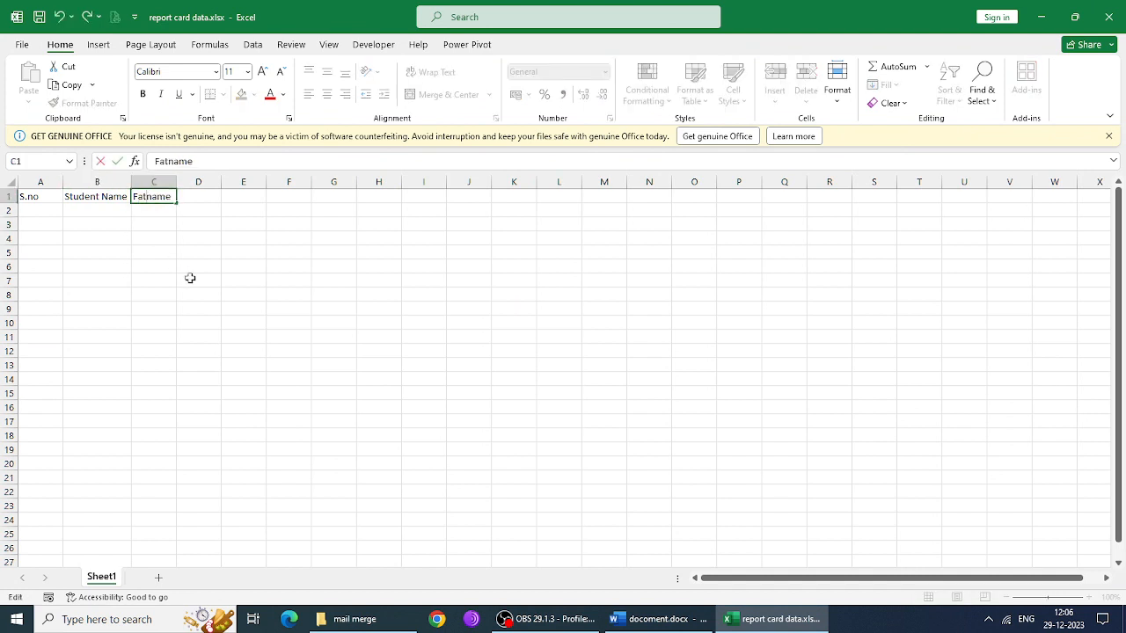
{"action": "type", "text": "her's"}
{"action": "left_click", "coordinate": [190, 277]}
{"action": "double_click", "coordinate": [176, 182]}
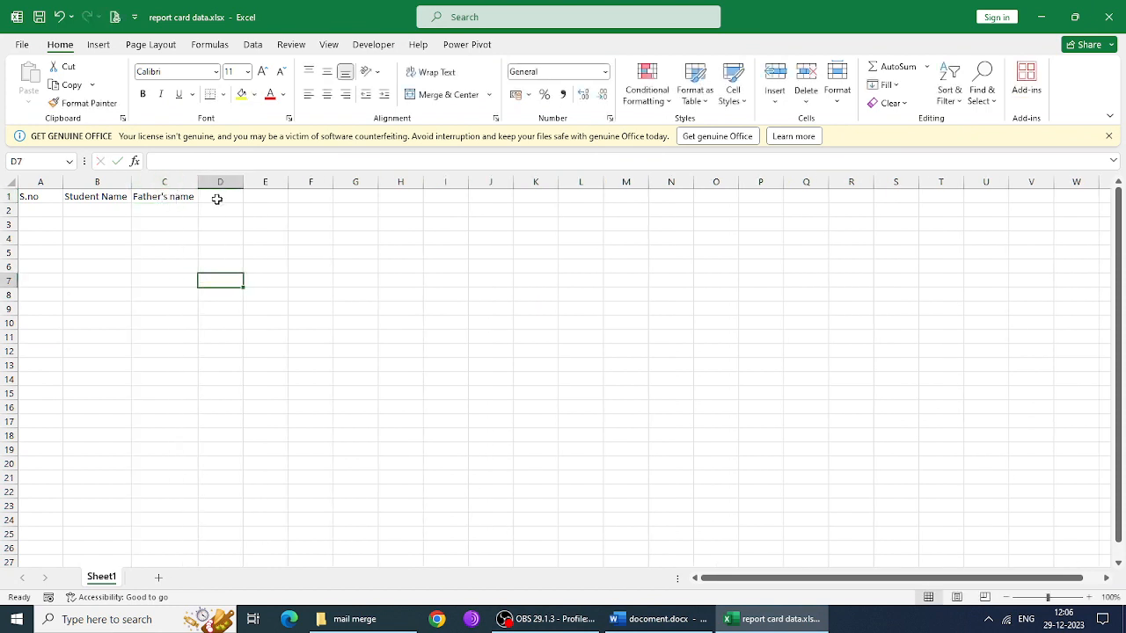
- Enter the heading "Date of birth" in D1 and autofit column D to it
{"action": "left_click", "coordinate": [219, 198]}
{"action": "type", "text": "Dat"}
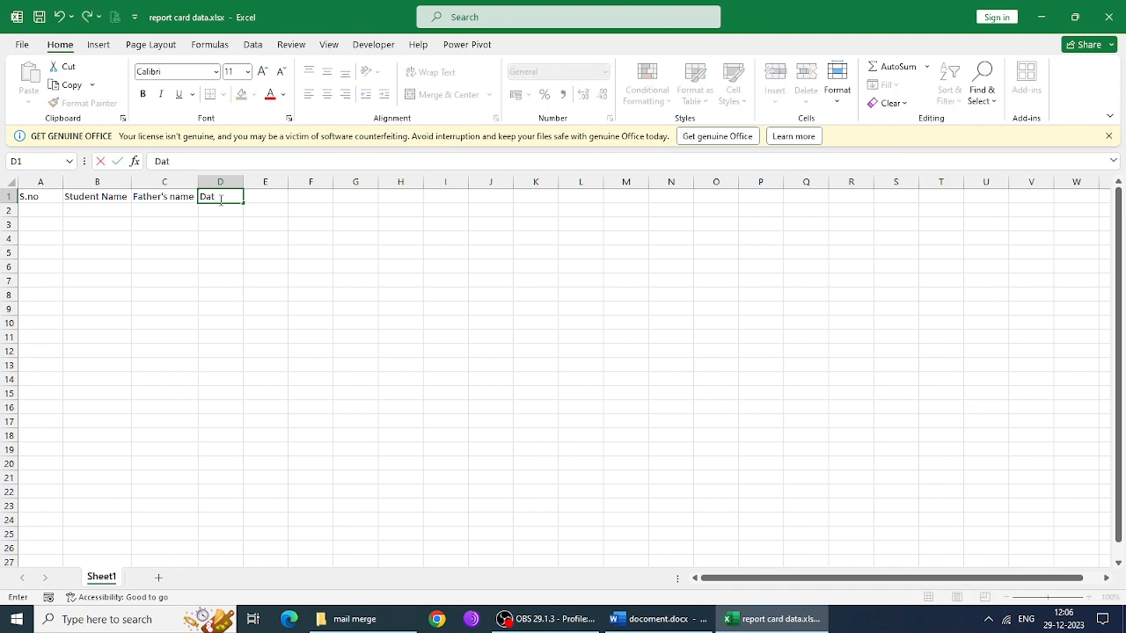
{"action": "type", "text": "e of birth"}
{"action": "left_click", "coordinate": [251, 254]}
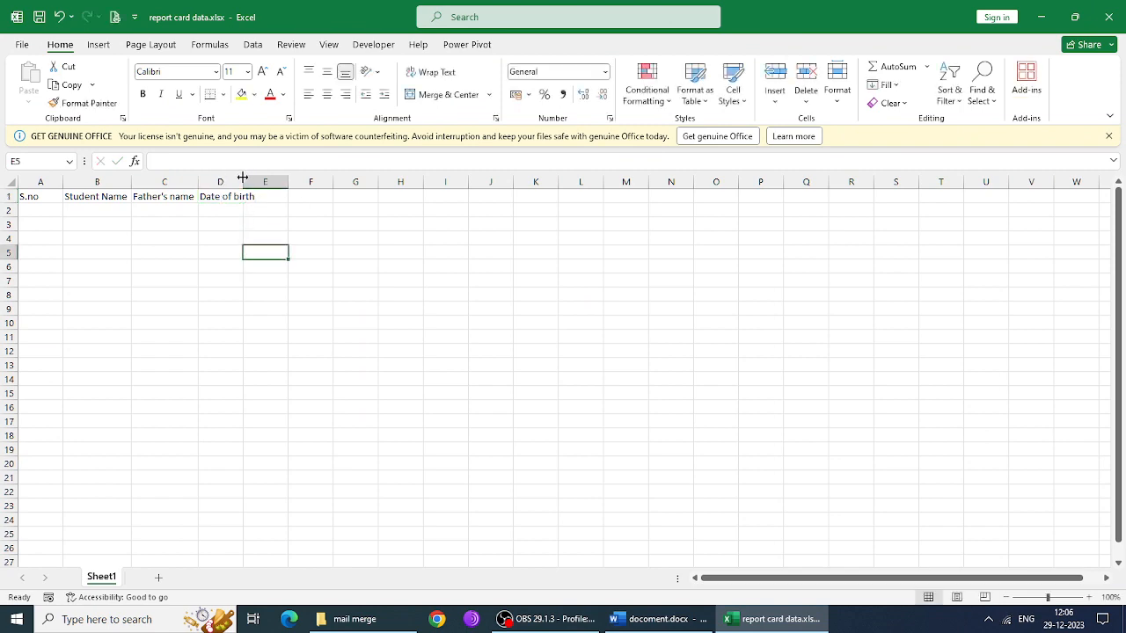
{"action": "double_click", "coordinate": [241, 175]}
- Check the report card's fields in Word and enter the heading "Class" in E1 of the Excel sheet
{"action": "left_click", "coordinate": [294, 199]}
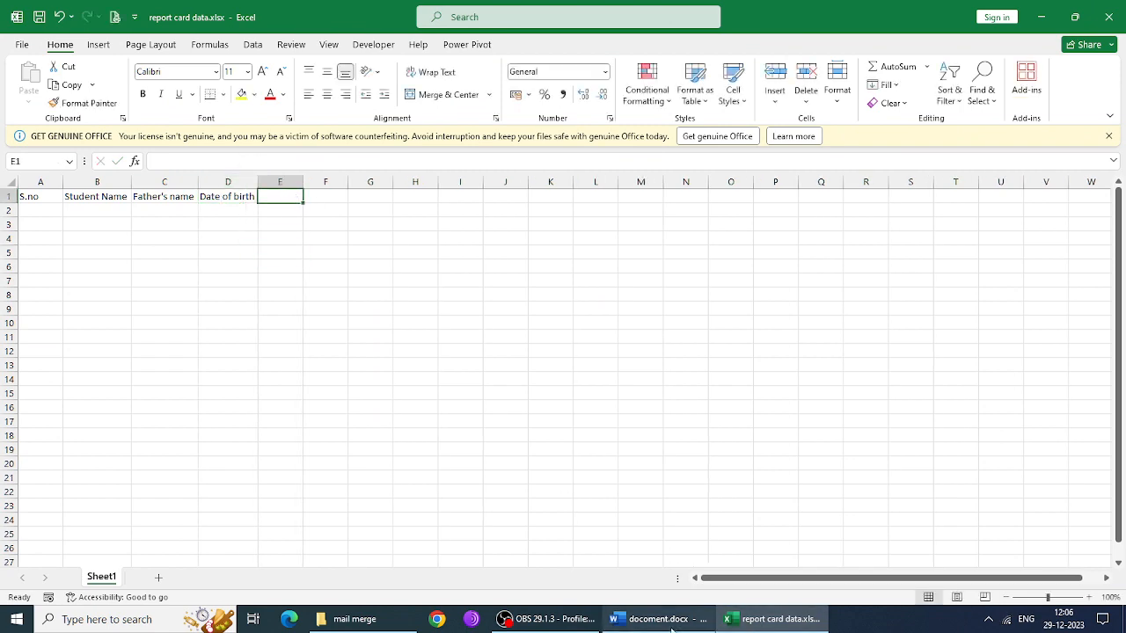
{"action": "left_click", "coordinate": [658, 619]}
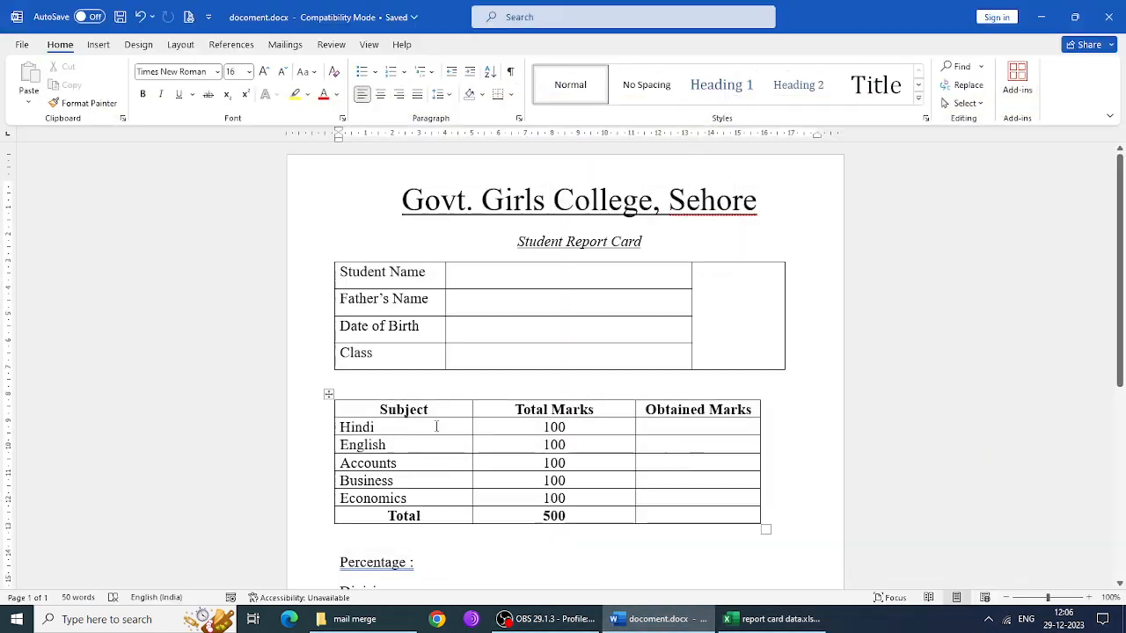
{"action": "left_click", "coordinate": [773, 619]}
{"action": "type", "text": "Class"}
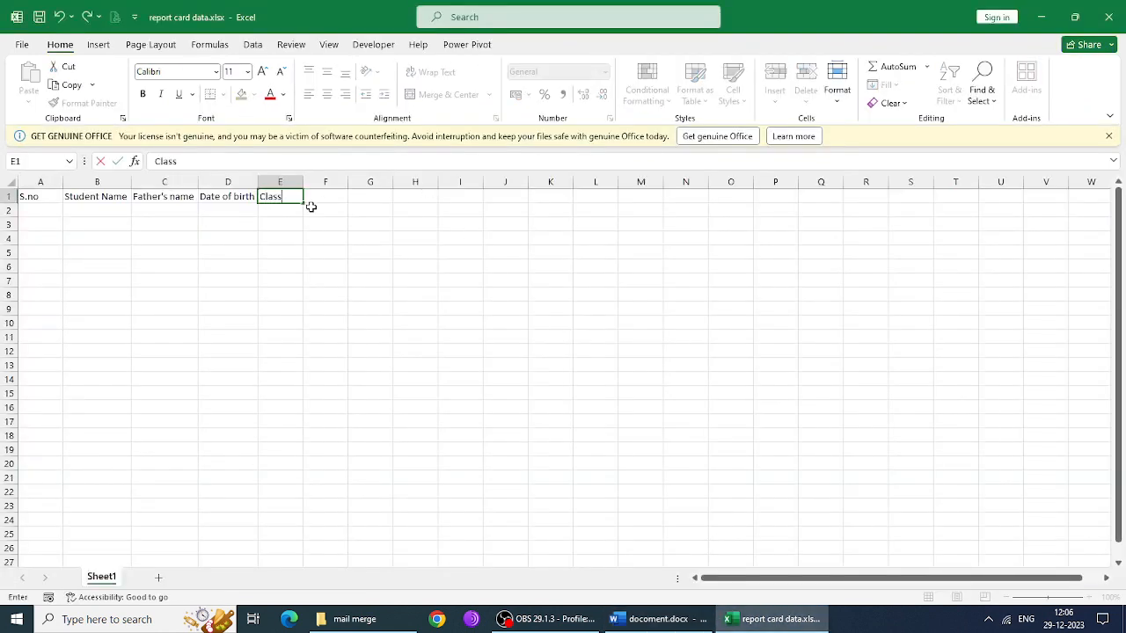
{"action": "left_click", "coordinate": [326, 224]}
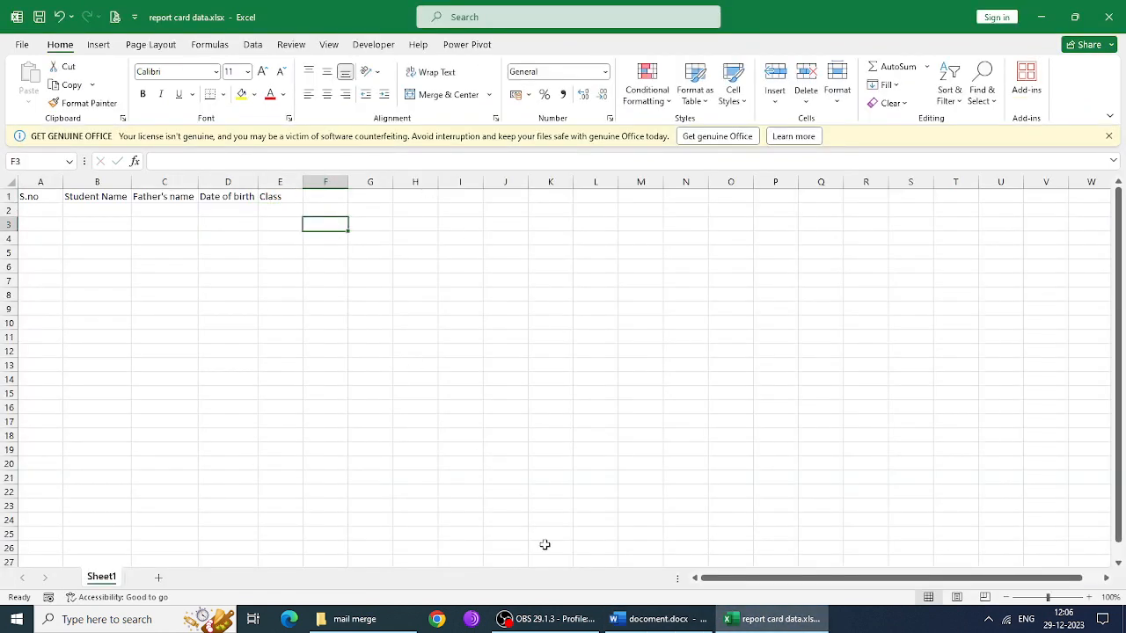
- Check the subject list in the Word report card and enter the headings Hindi and english in F1 and G1 of the Excel sheet
{"action": "left_click", "coordinate": [670, 619]}
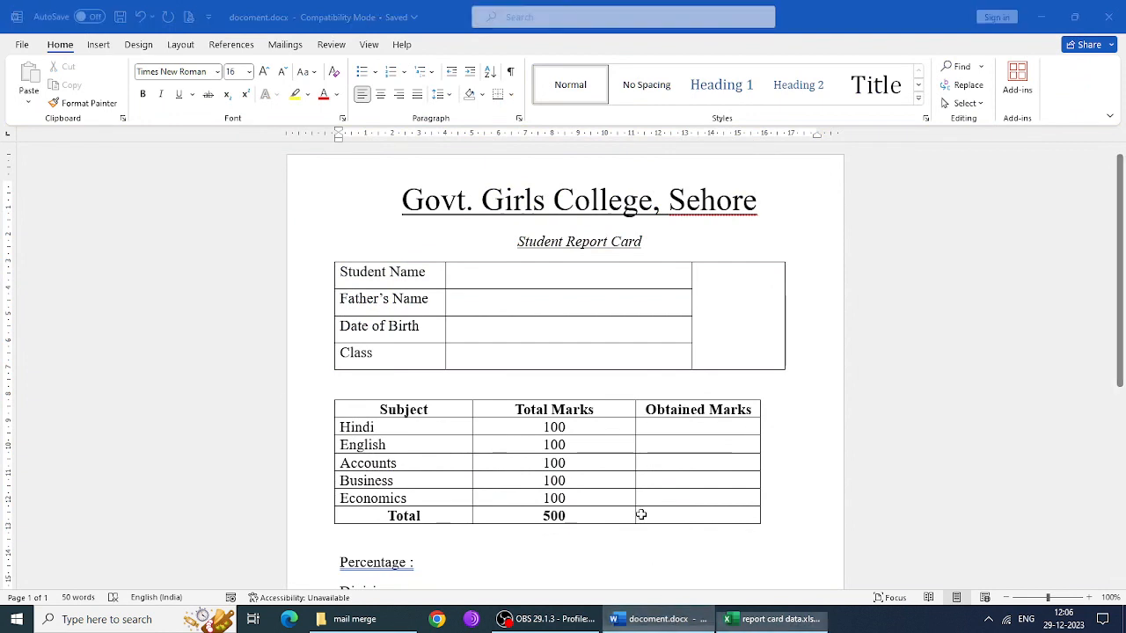
{"action": "key", "text": "alt+Tab"}
{"action": "left_click", "coordinate": [332, 200]}
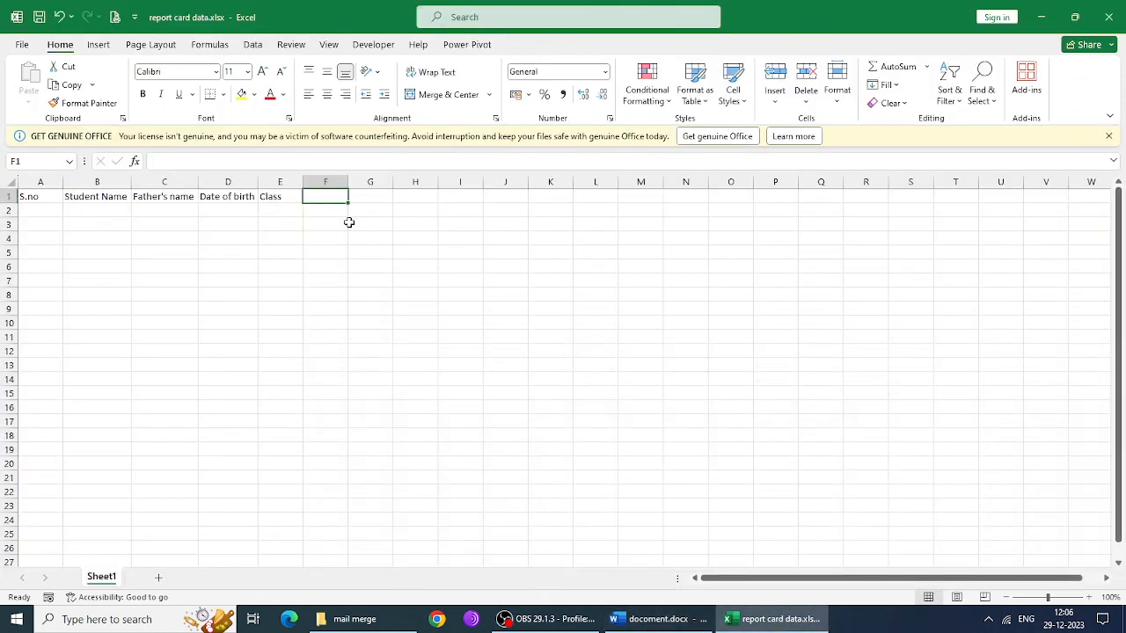
{"action": "type", "text": "H"}
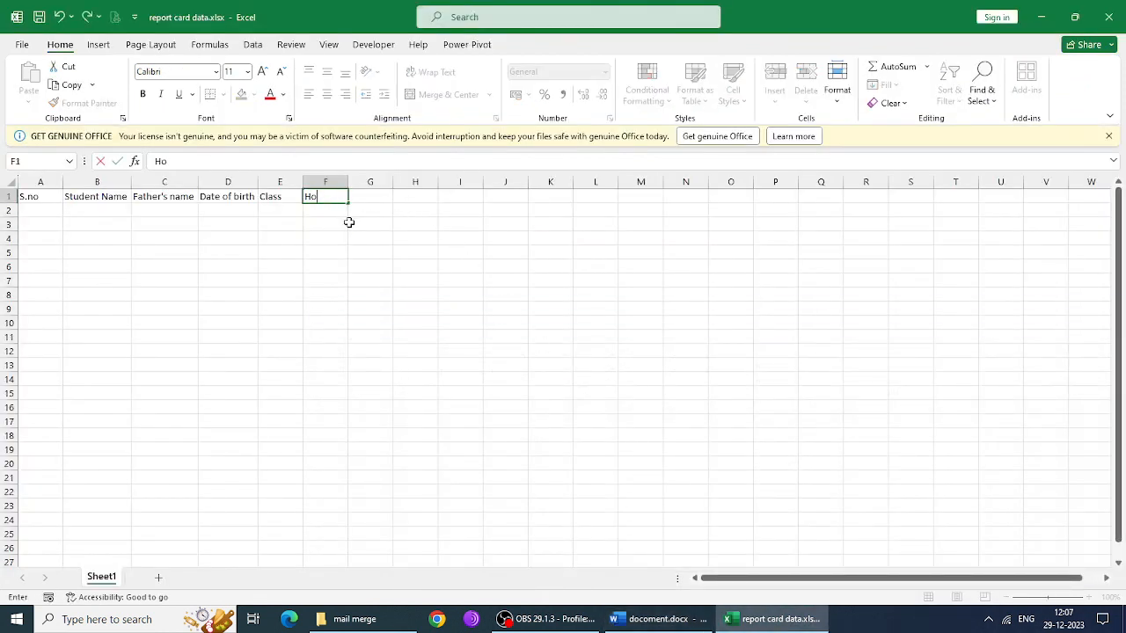
{"action": "type", "text": "indi"}
{"action": "key", "text": "Tab"}
{"action": "type", "text": "e"}
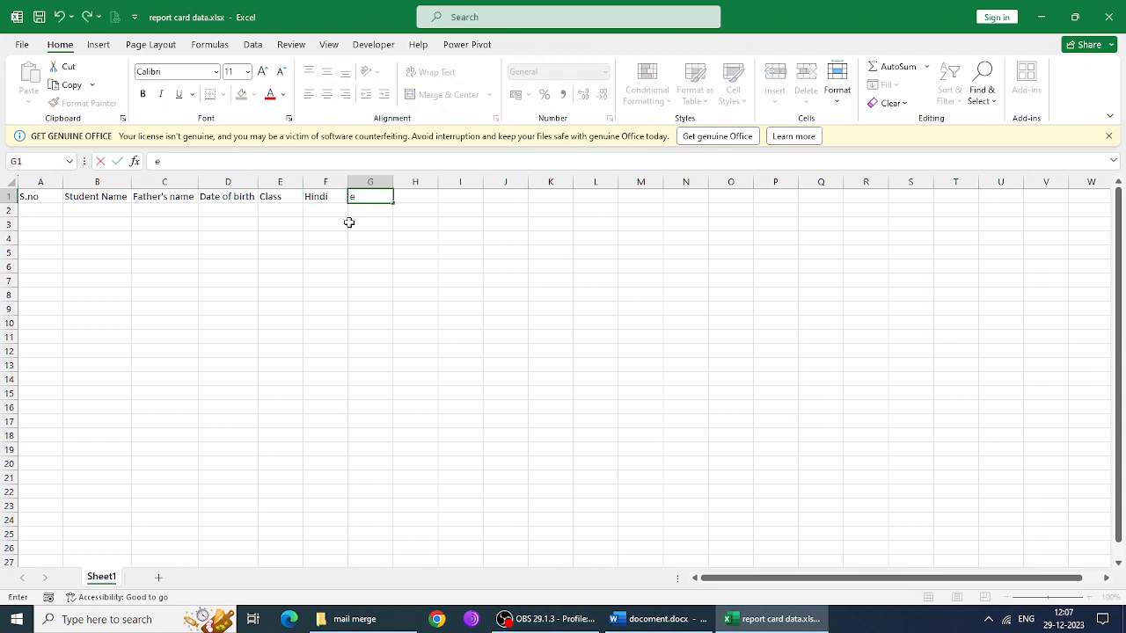
{"action": "type", "text": "nglish"}
{"action": "key", "text": "Tab"}
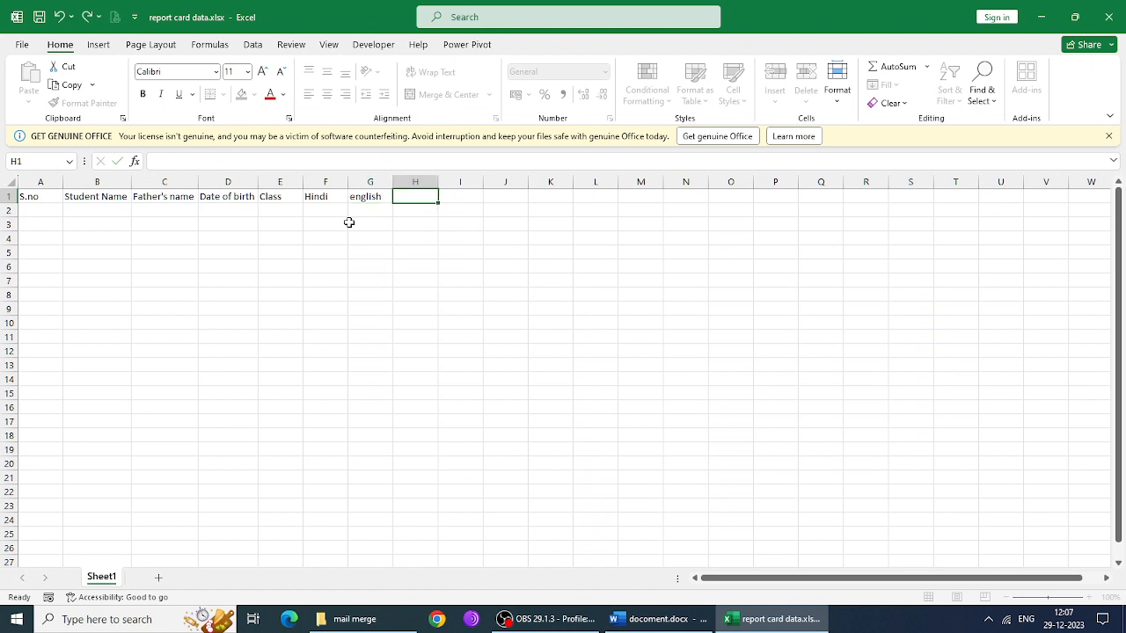
- Enter the headings account, business, economics and total in H1 to K1, and widen columns F to K equally to fit them
{"action": "type", "text": "account"}
{"action": "key", "text": "Tab"}
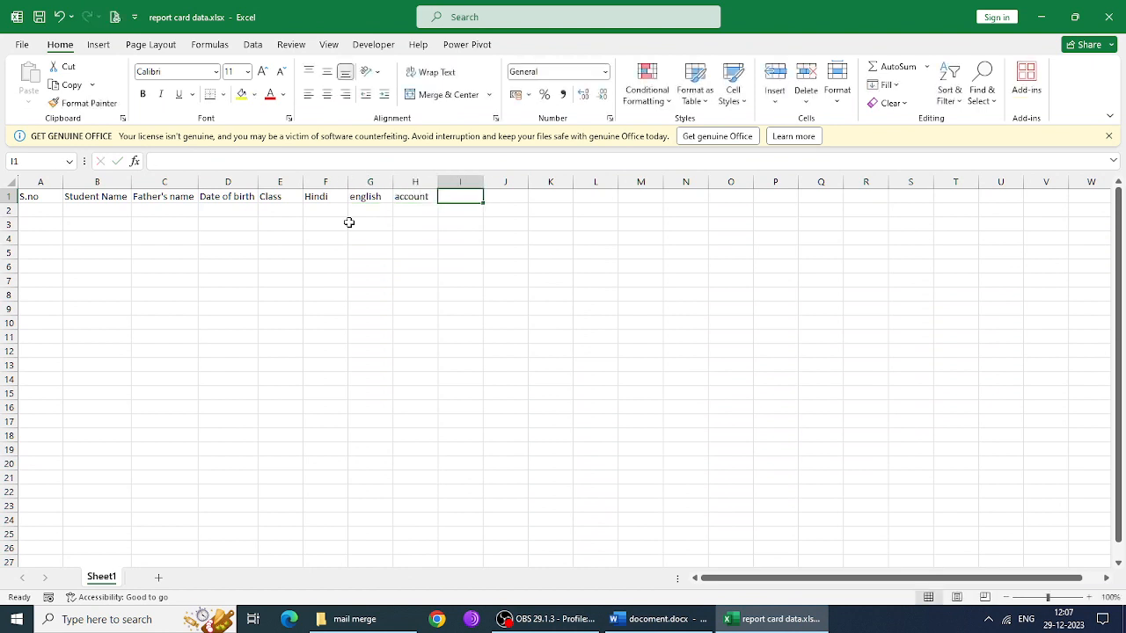
{"action": "type", "text": "business"}
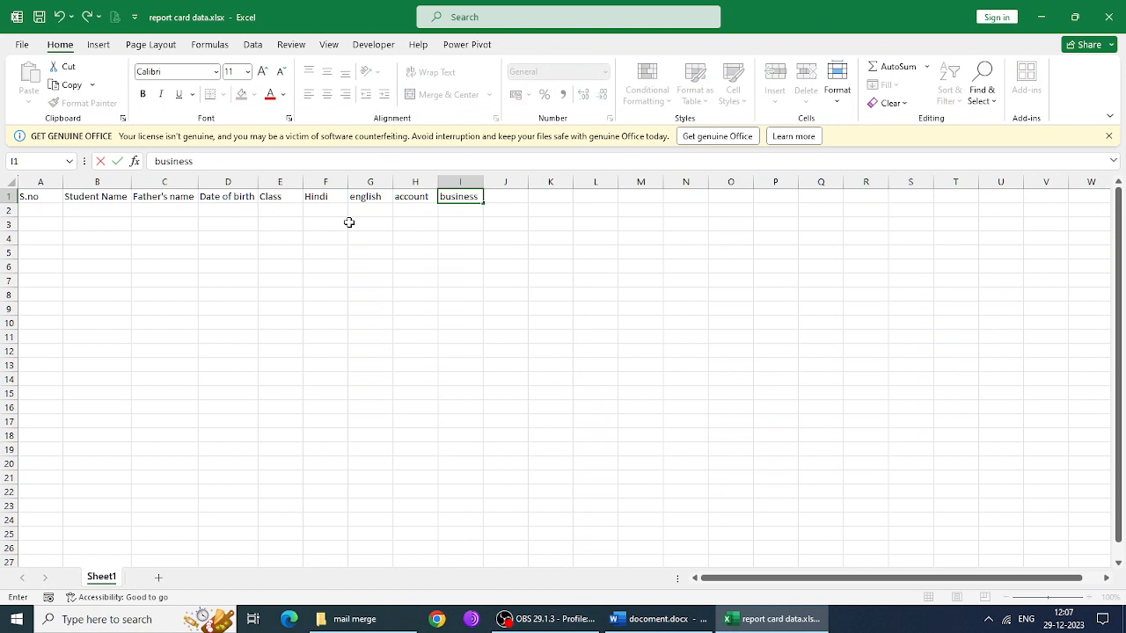
{"action": "key", "text": "Tab"}
{"action": "type", "text": "ec"}
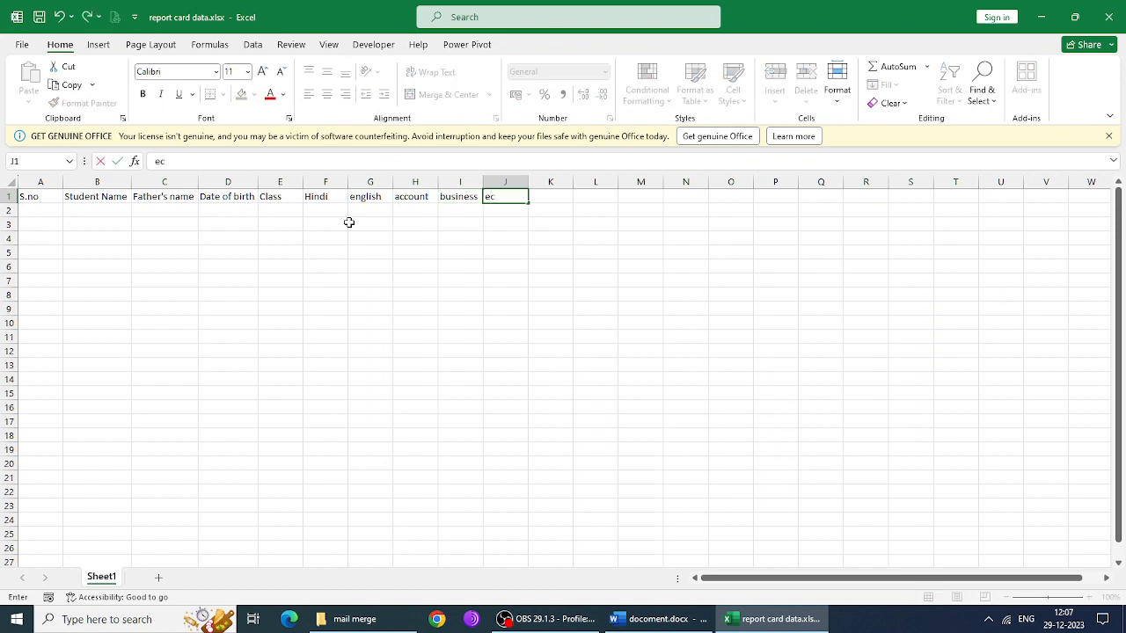
{"action": "type", "text": "onomics"}
{"action": "key", "text": "Tab"}
{"action": "type", "text": "total"}
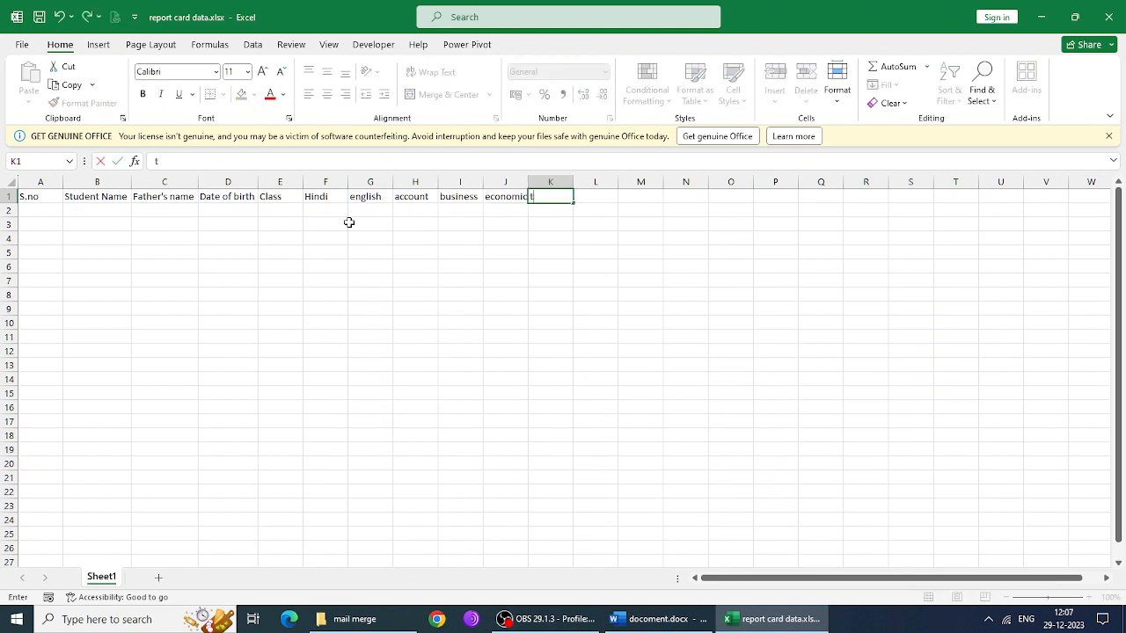
{"action": "left_click", "coordinate": [452, 307]}
{"action": "left_click_drag", "start_coordinate": [331, 182], "coordinate": [580, 182]}
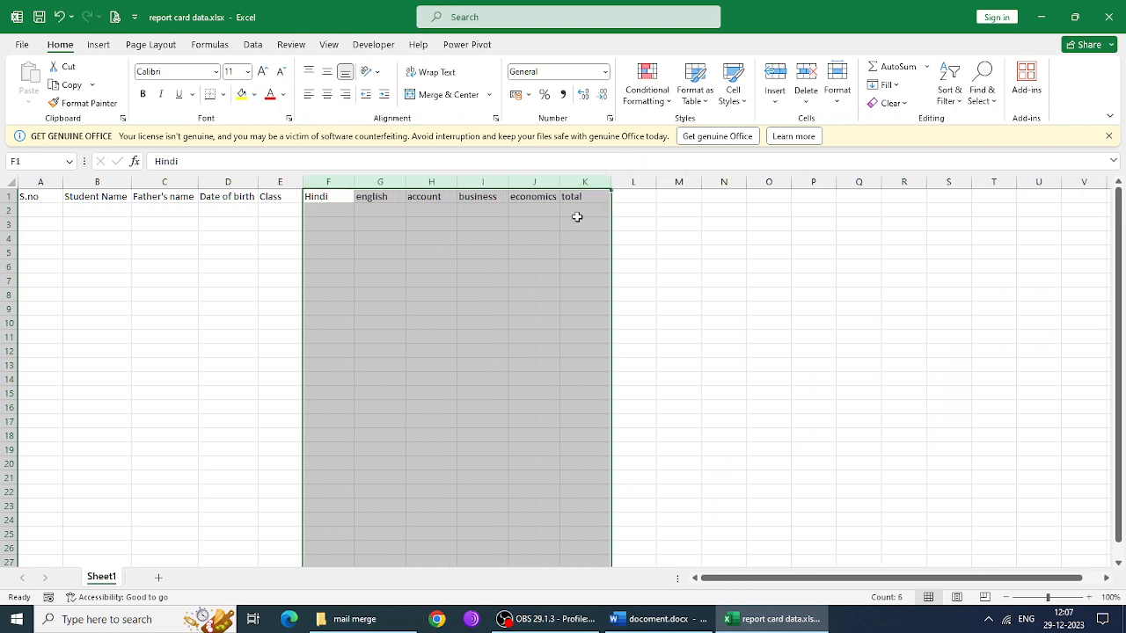
- Check the fields below the marks table in the Word report card and enter the headings percent and division in L1 and M1 of the Excel sheet
{"action": "left_click", "coordinate": [626, 198]}
{"action": "left_click", "coordinate": [670, 619]}
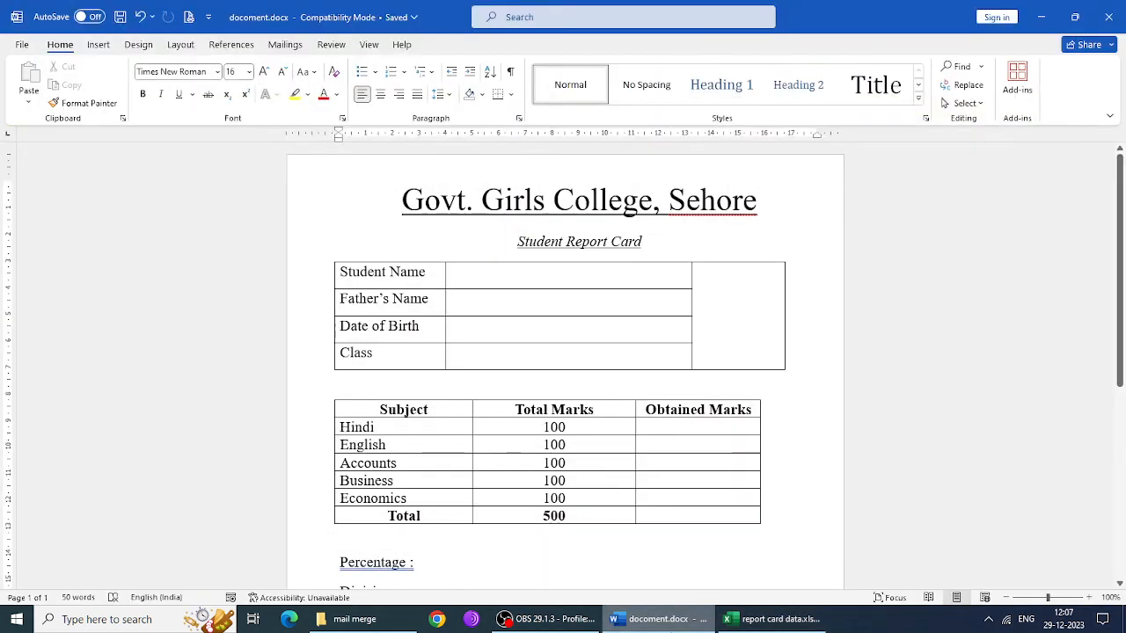
{"action": "scroll", "coordinate": [581, 528], "scroll_direction": "down", "scroll_amount": 2}
{"action": "scroll", "coordinate": [581, 529], "scroll_direction": "down", "scroll_amount": 2}
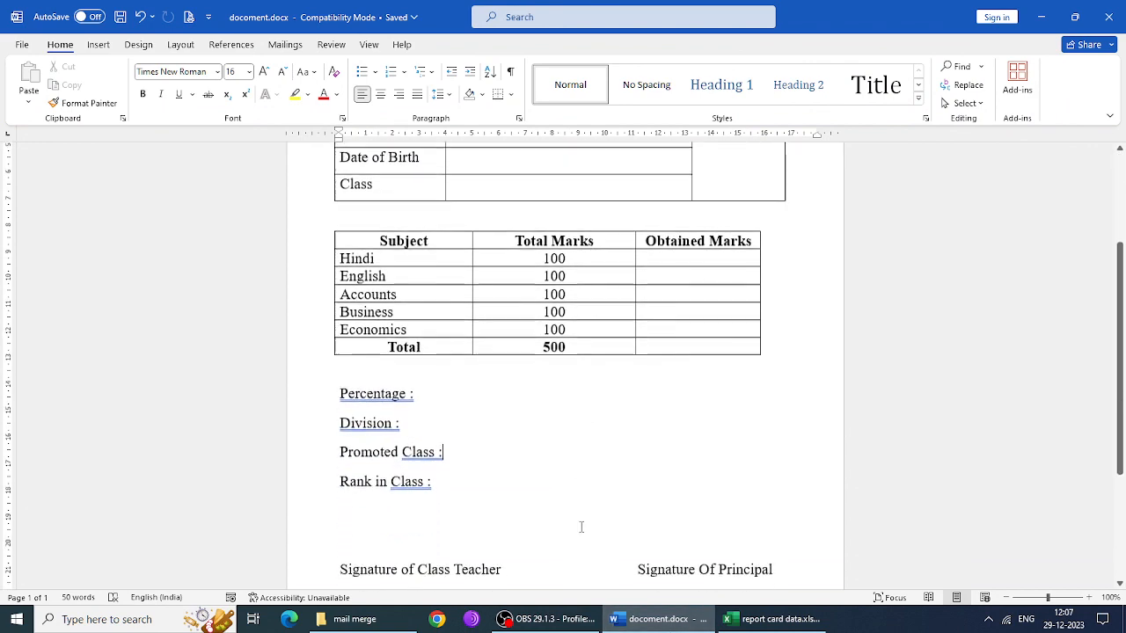
{"action": "left_click", "coordinate": [767, 619]}
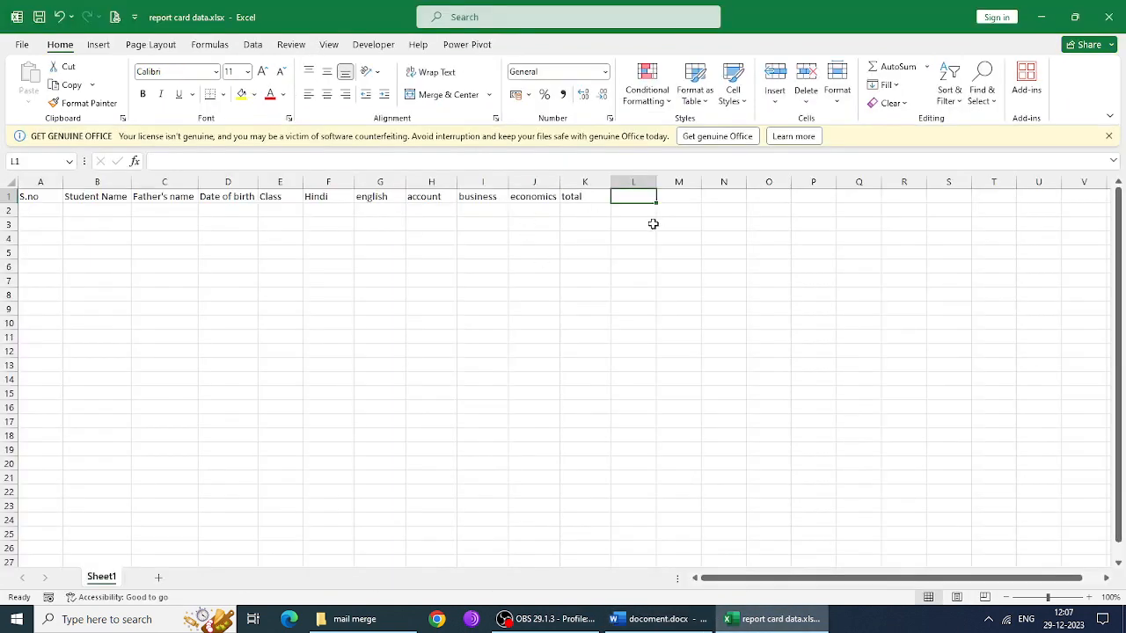
{"action": "type", "text": "perce"}
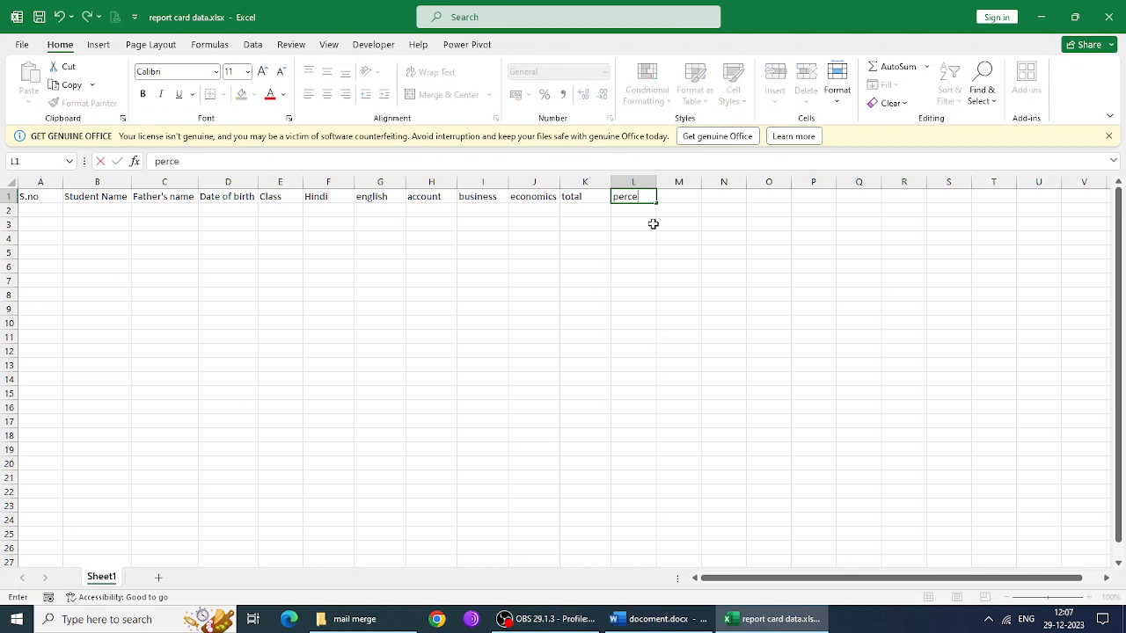
{"action": "type", "text": "nt"}
{"action": "key", "text": "Tab"}
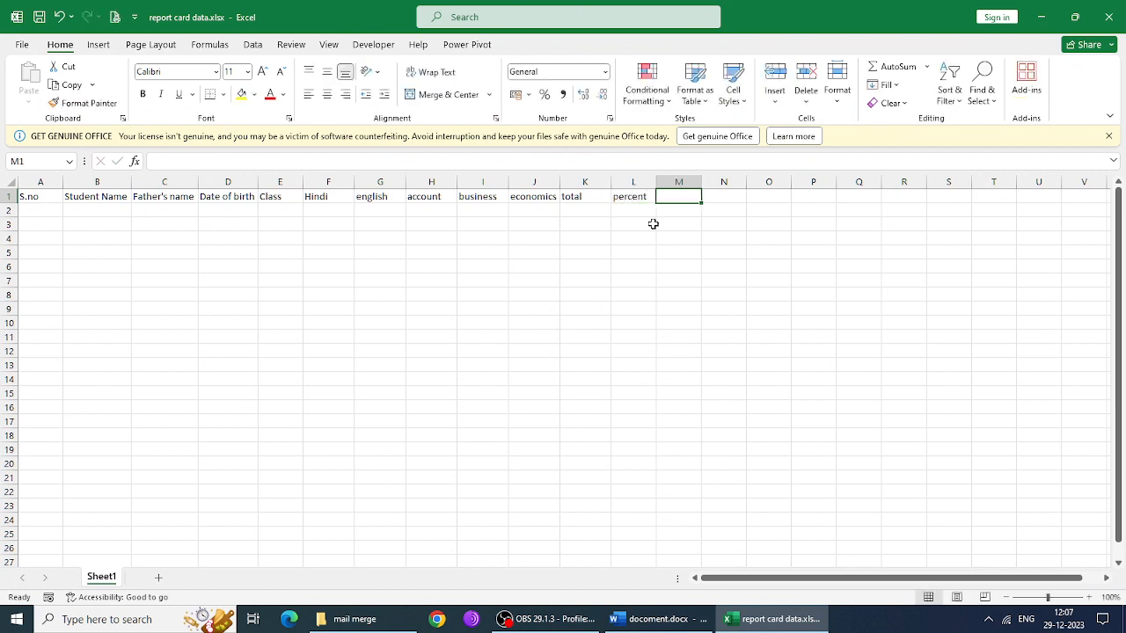
{"action": "type", "text": "division"}
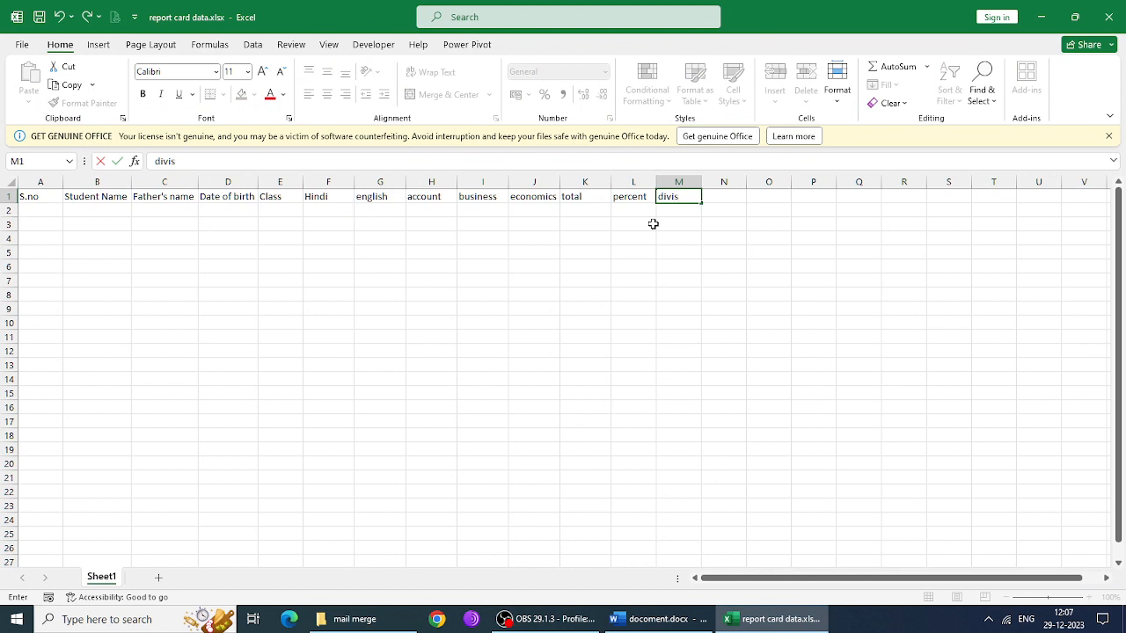
{"action": "key", "text": "Tab"}
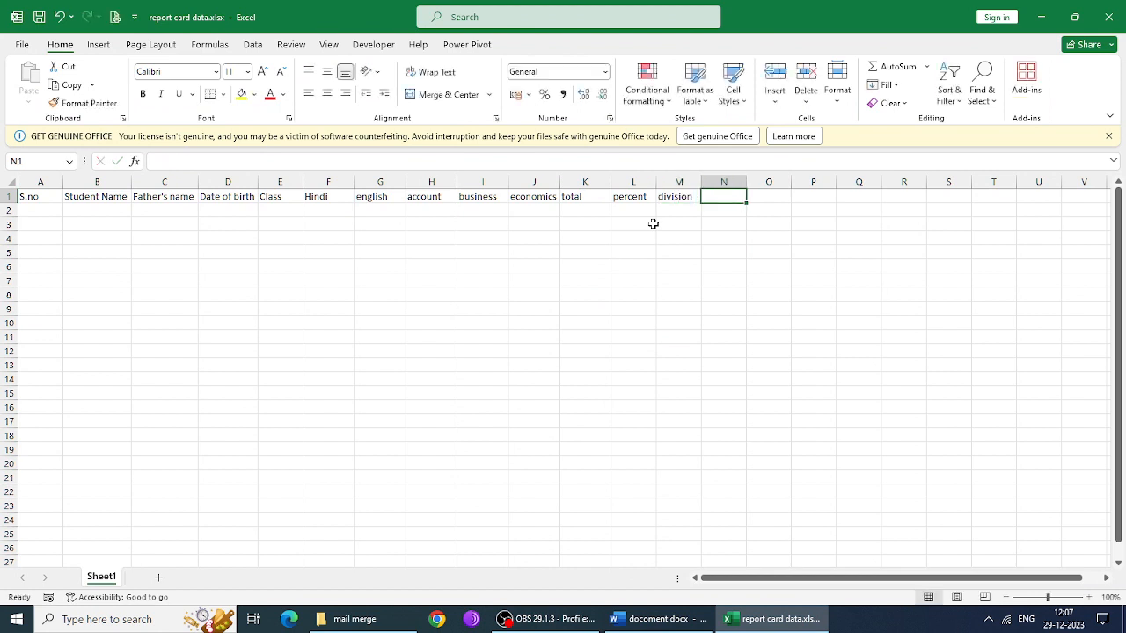
- Enter the headings "promoted class" in N1 and "rank" in O1, widening column N to fit its heading
{"action": "type", "text": "p"}
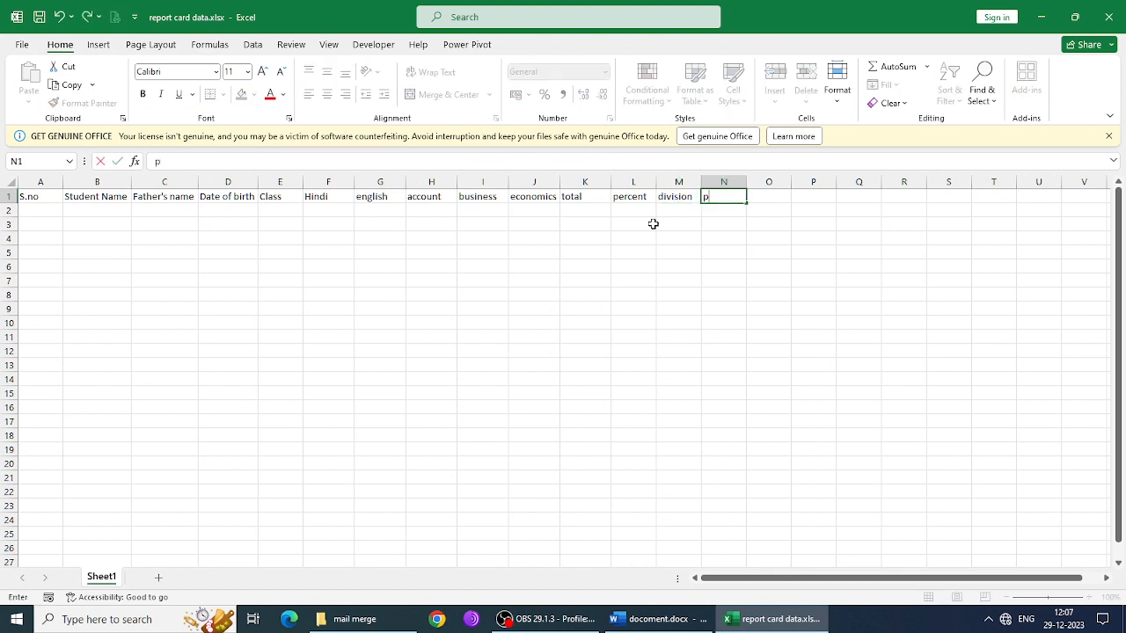
{"action": "type", "text": "romoted class"}
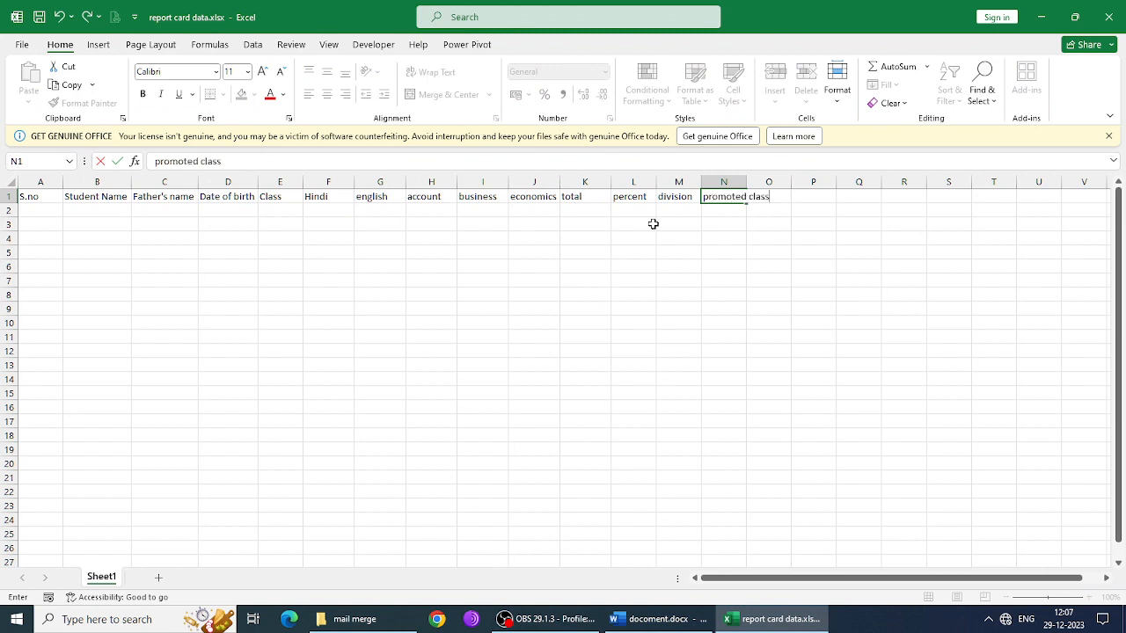
{"action": "key", "text": "Tab"}
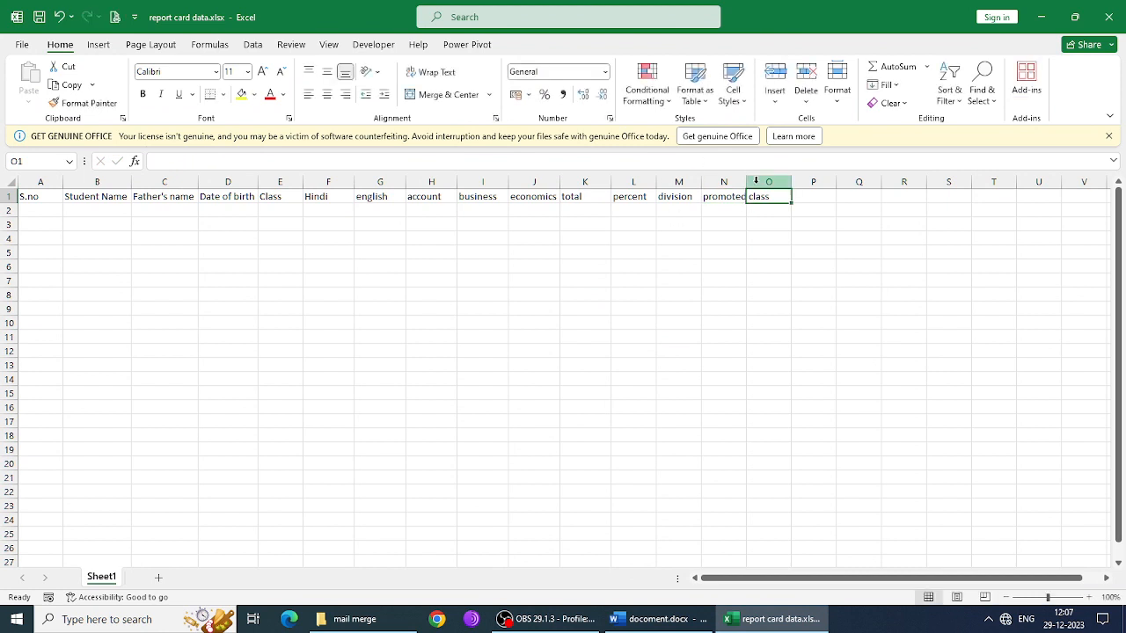
{"action": "left_click_drag", "start_coordinate": [746, 181], "coordinate": [772, 181]}
{"action": "type", "text": "rank"}
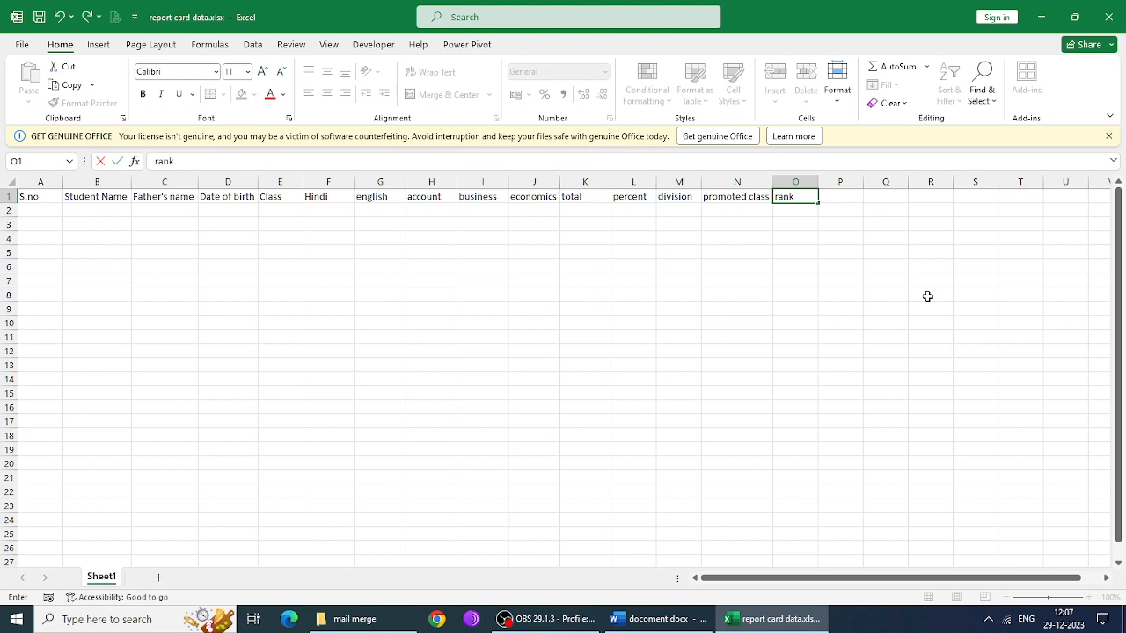
{"action": "left_click", "coordinate": [927, 296]}
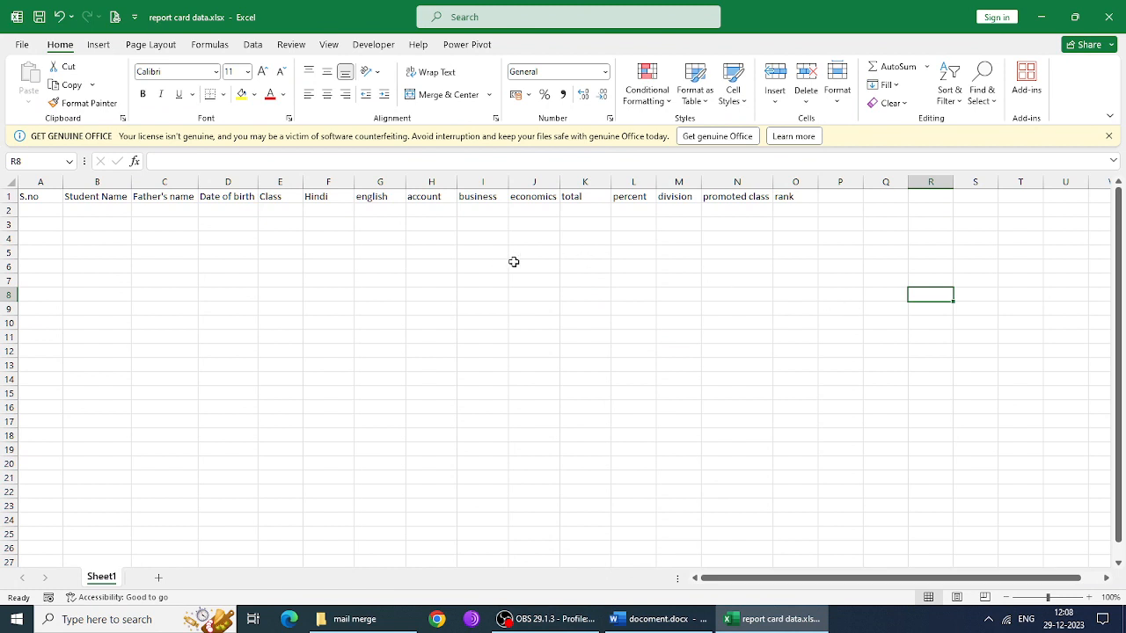
{"action": "left_click_drag", "start_coordinate": [333, 183], "coordinate": [663, 183]}
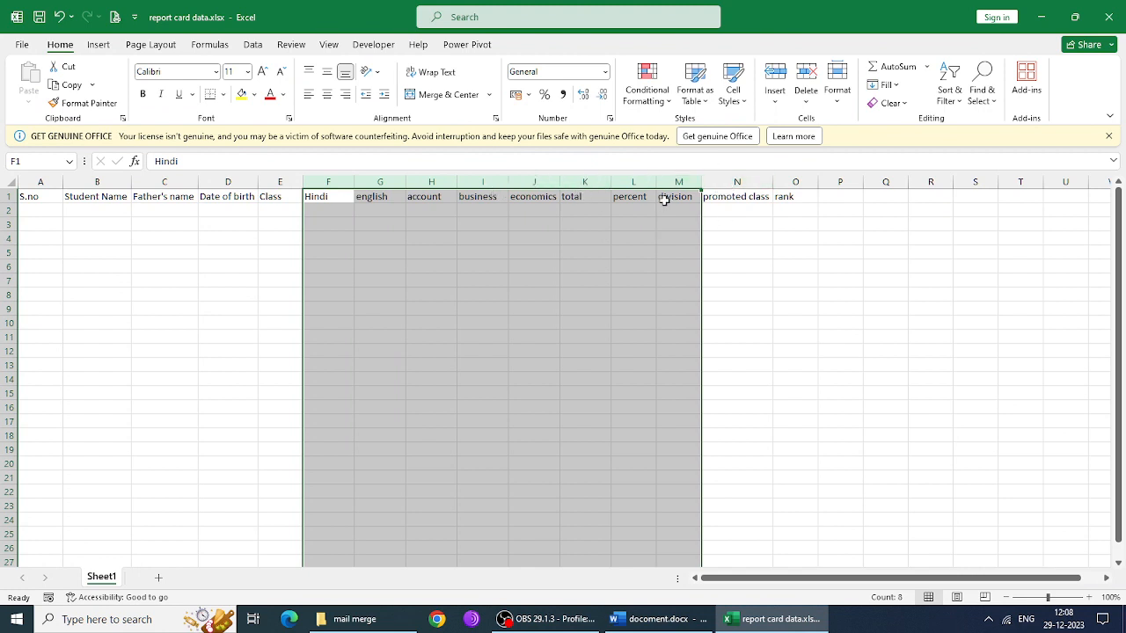
{"action": "left_click", "coordinate": [325, 181]}
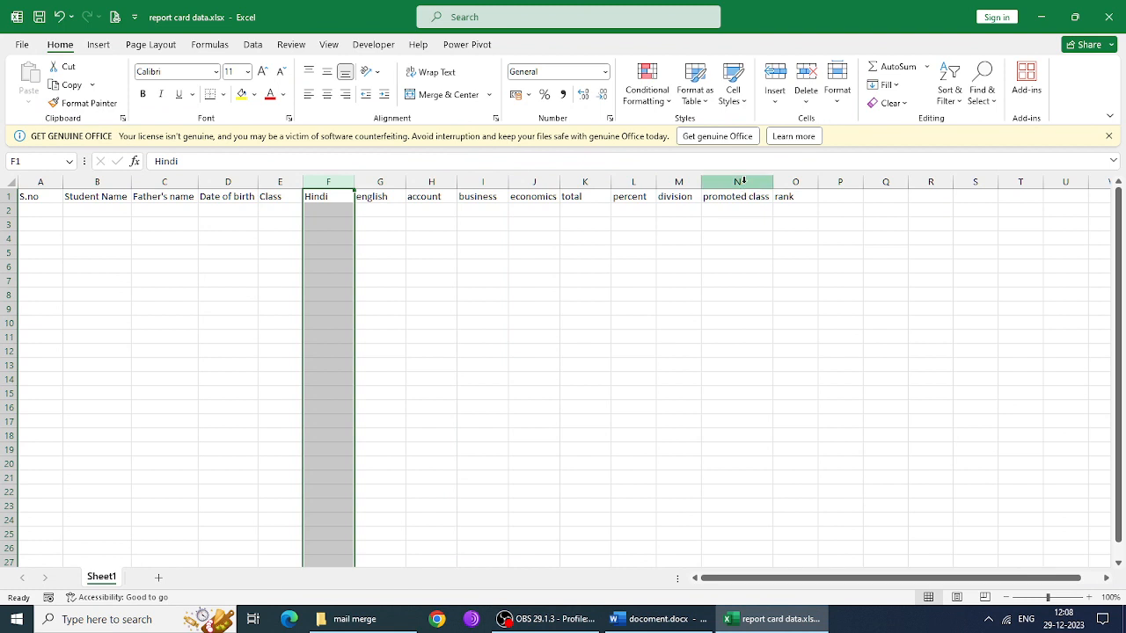
- Switch to the Word report card and add the line "Result :" below "Rank in Class :"
{"action": "left_click", "coordinate": [658, 619]}
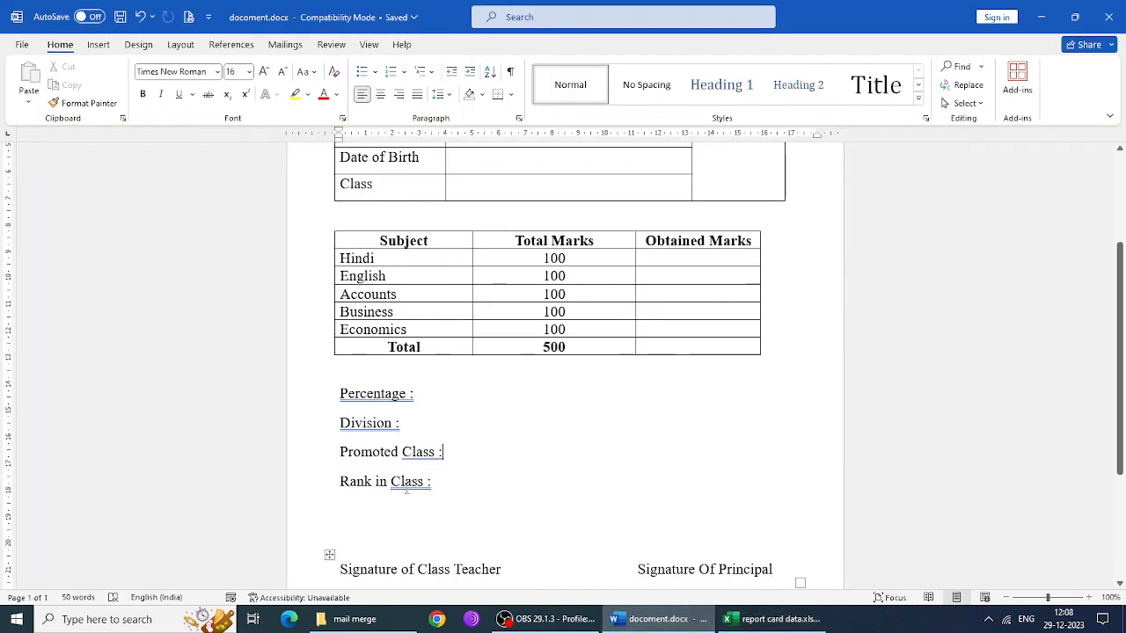
{"action": "left_click", "coordinate": [447, 482]}
{"action": "key", "text": "Return"}
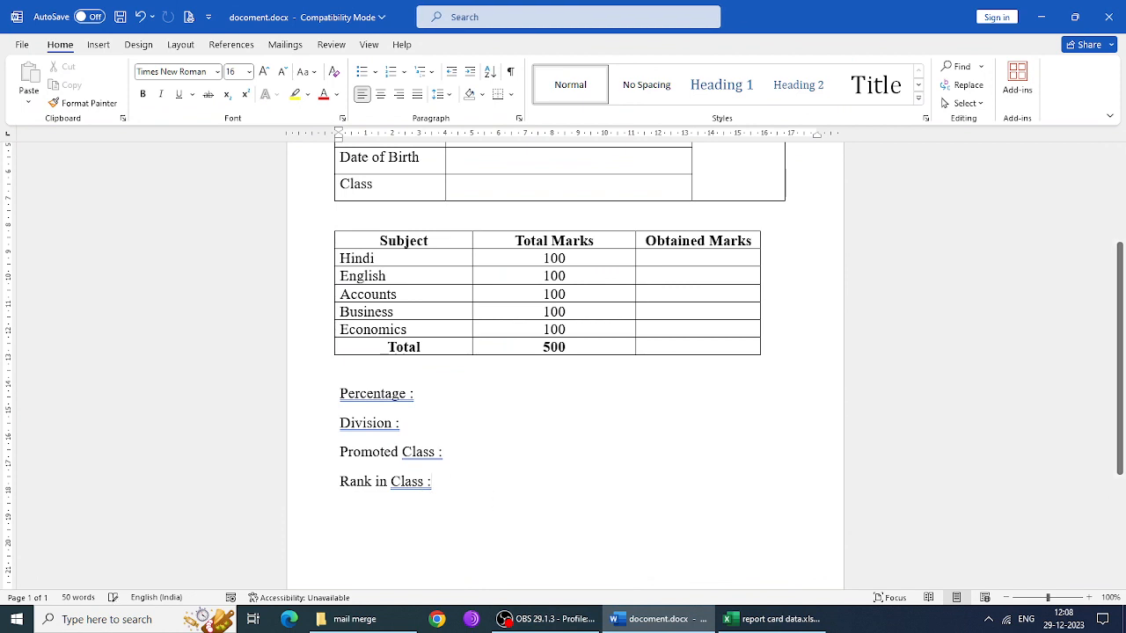
{"action": "type", "text": "Result "}
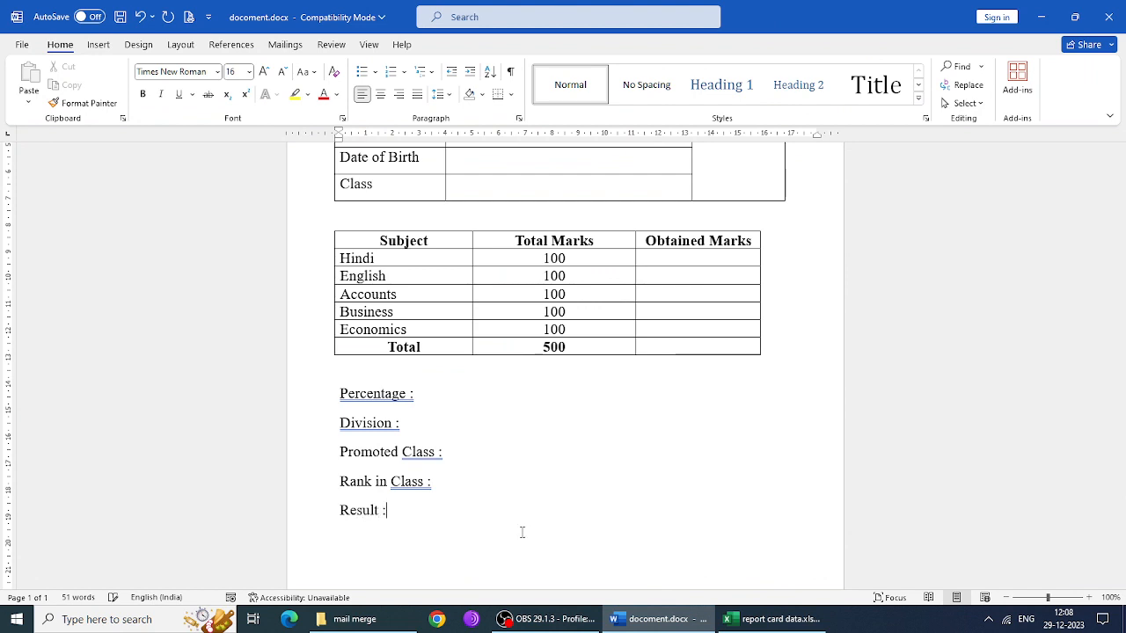
{"action": "type", "text": ":"}
{"action": "scroll", "coordinate": [528, 525], "scroll_direction": "down", "scroll_amount": 3}
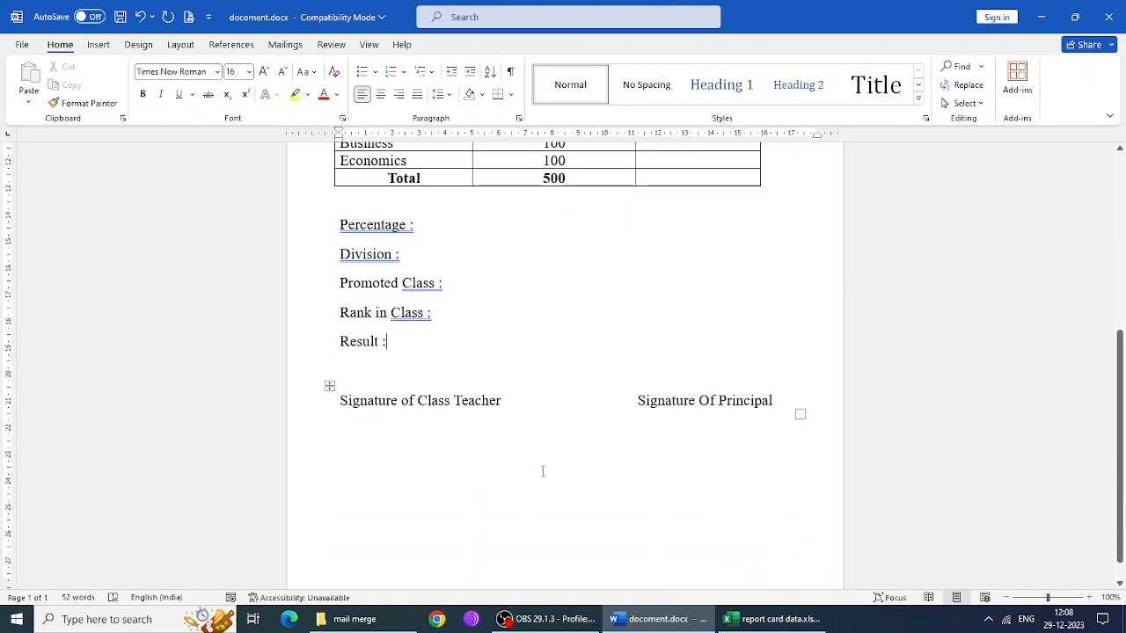
- Return to the Excel sheet and enter the heading "Result" in P1
{"action": "left_click", "coordinate": [786, 623]}
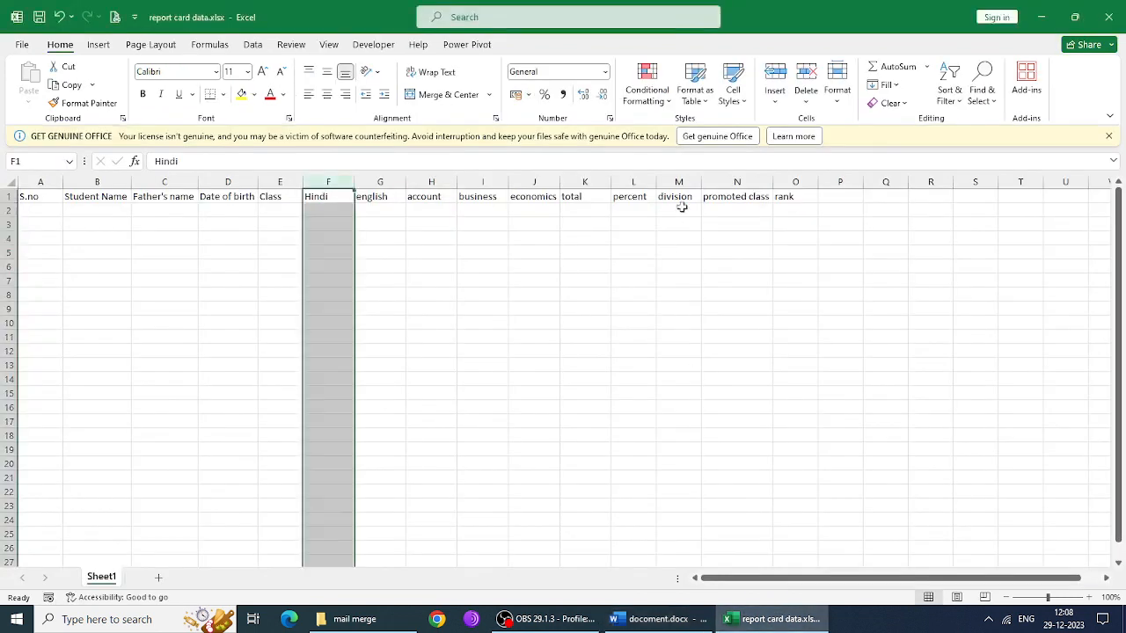
{"action": "left_click", "coordinate": [835, 198]}
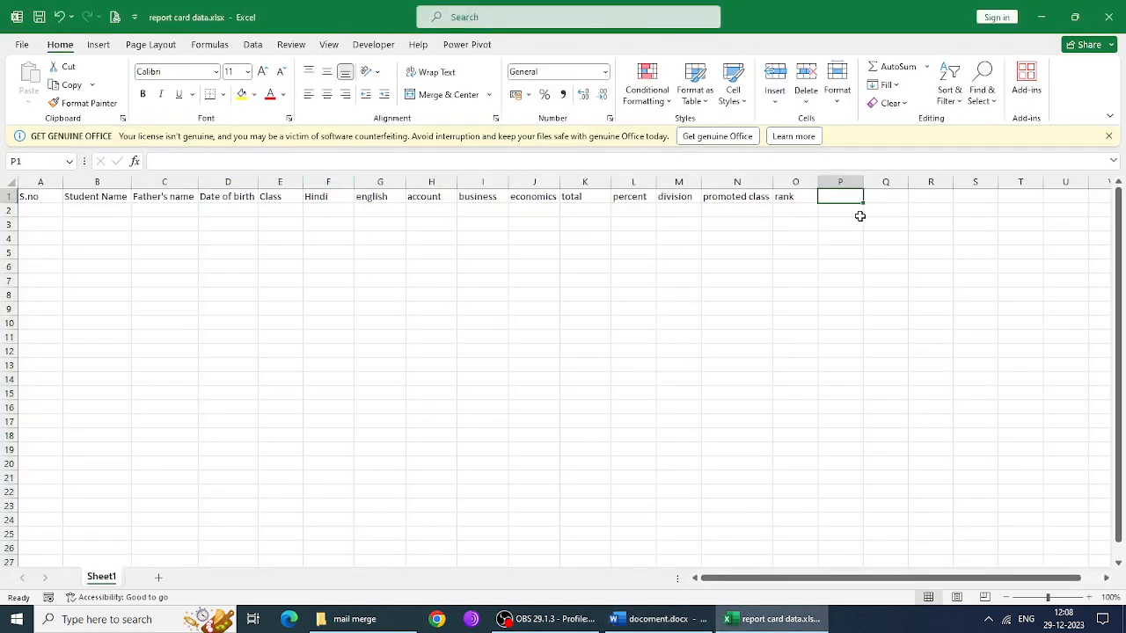
{"action": "type", "text": "Res"}
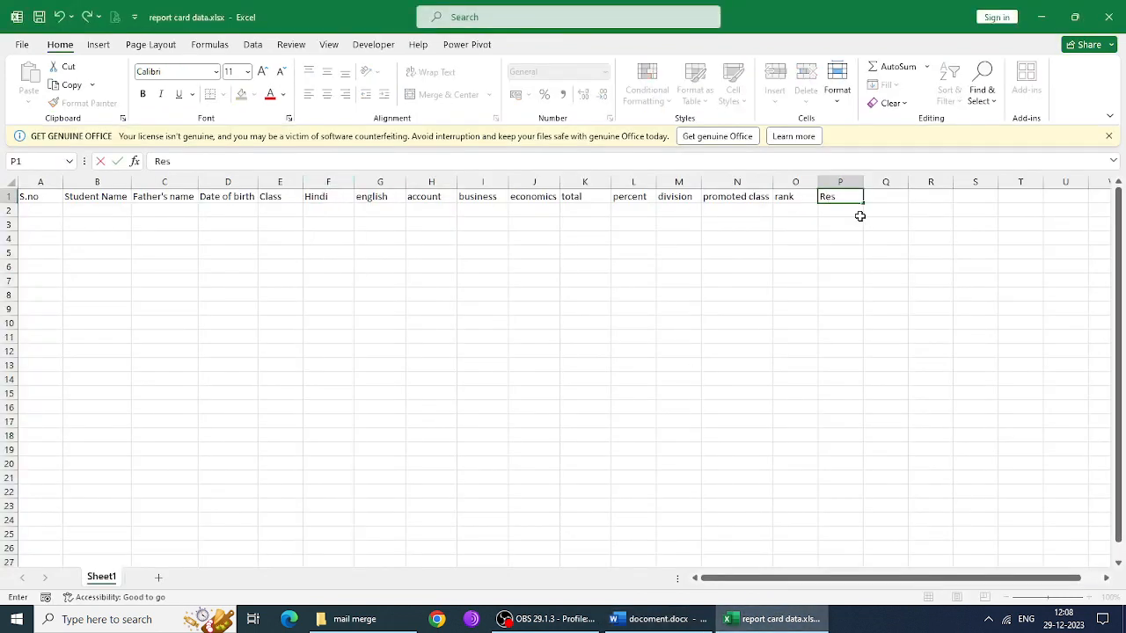
{"action": "type", "text": "ult"}
{"action": "key", "text": "Return"}
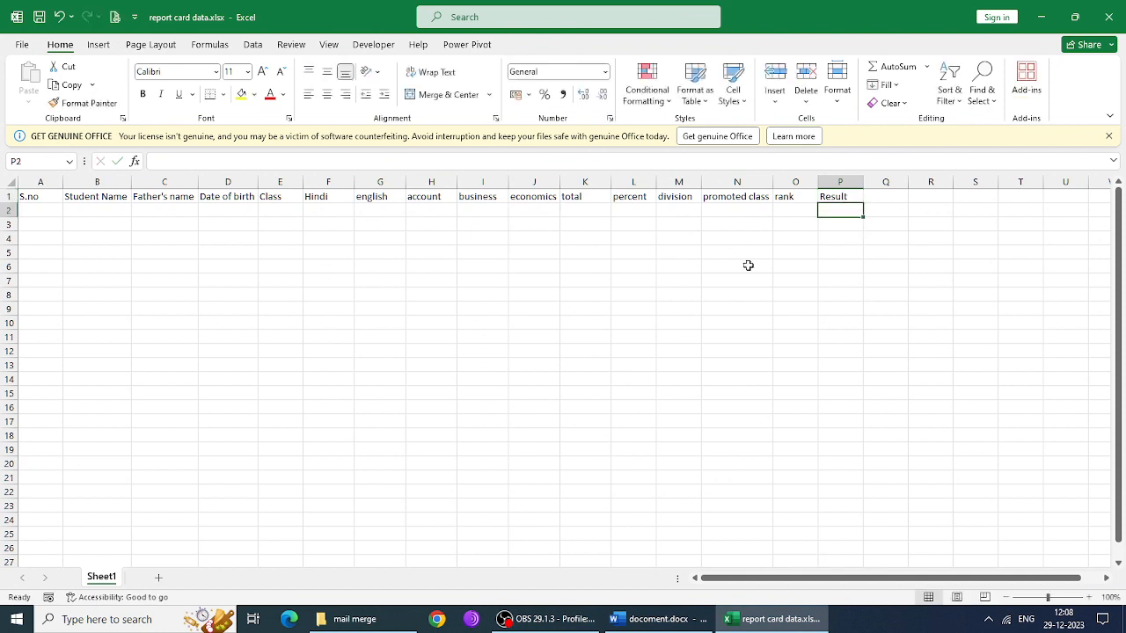
- Autofit column A and enter the serial numbers 1 and 2 in A2 and A3
{"action": "double_click", "coordinate": [62, 182]}
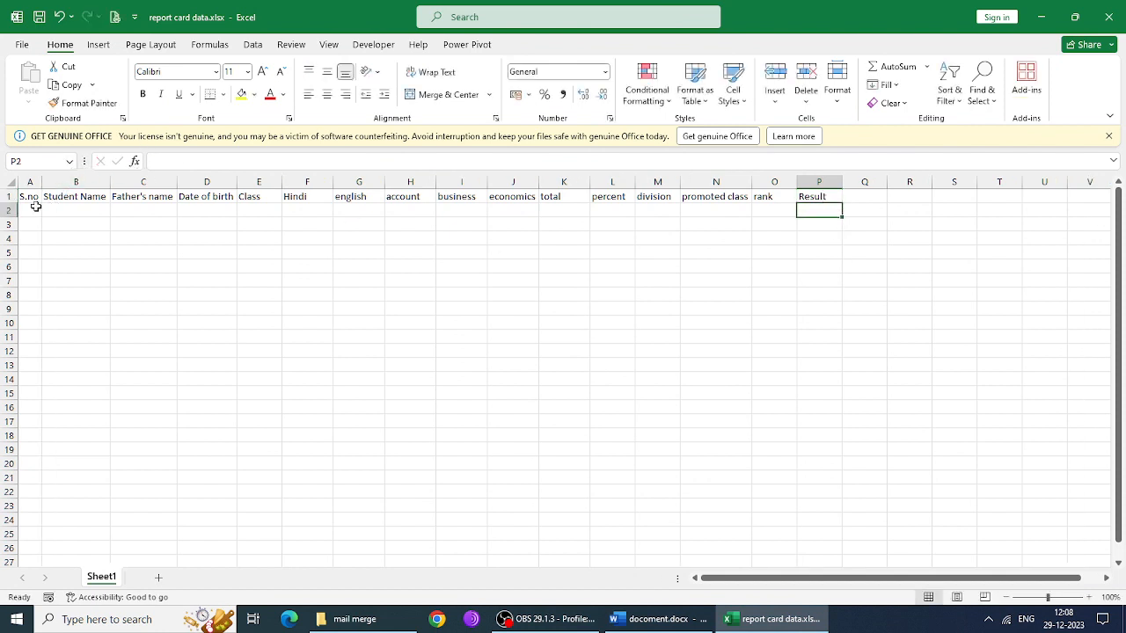
{"action": "left_click", "coordinate": [33, 209]}
{"action": "type", "text": "1"}
{"action": "key", "text": "Return"}
{"action": "type", "text": "2"}
{"action": "key", "text": "Return"}
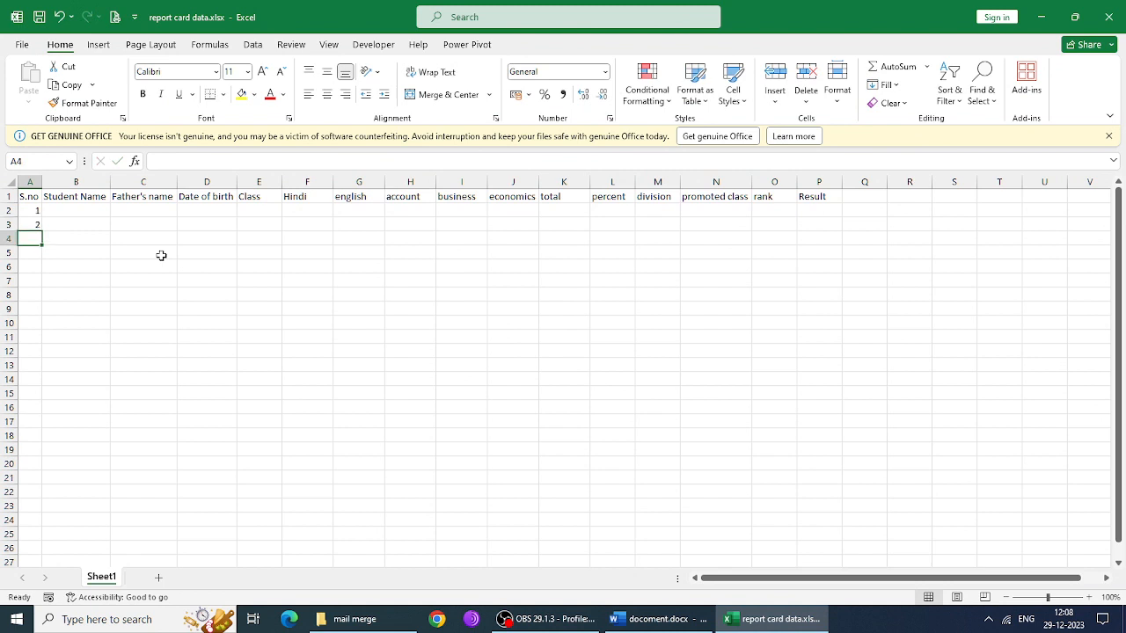
{"action": "key", "text": "Return"}
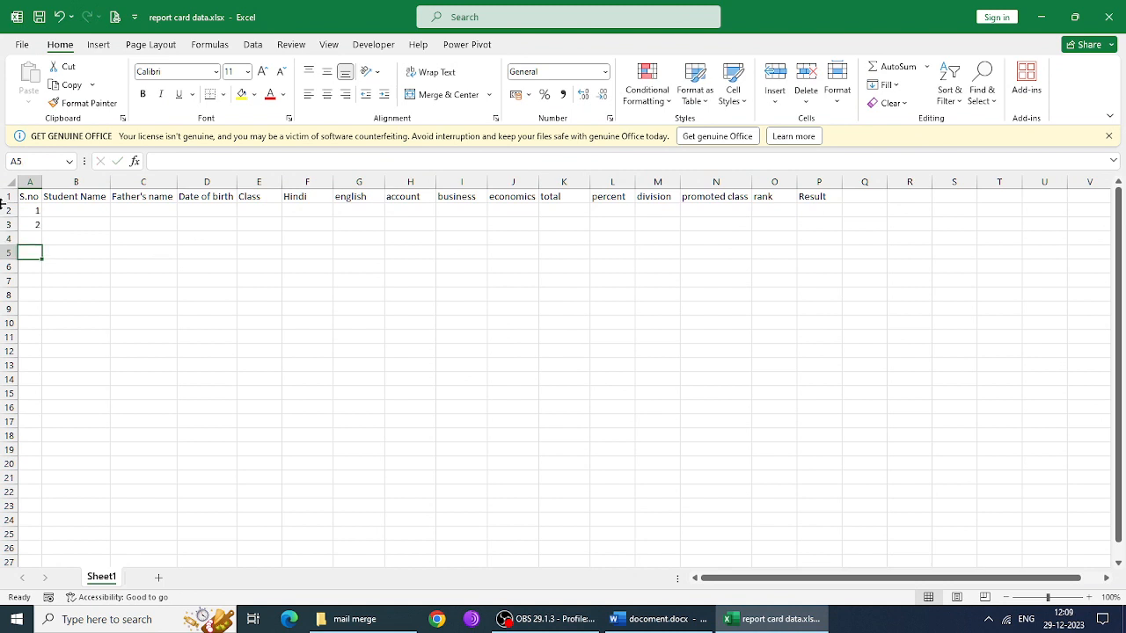
- Enter the first student's name in B2 and the father's name in C2
{"action": "left_click", "coordinate": [87, 213]}
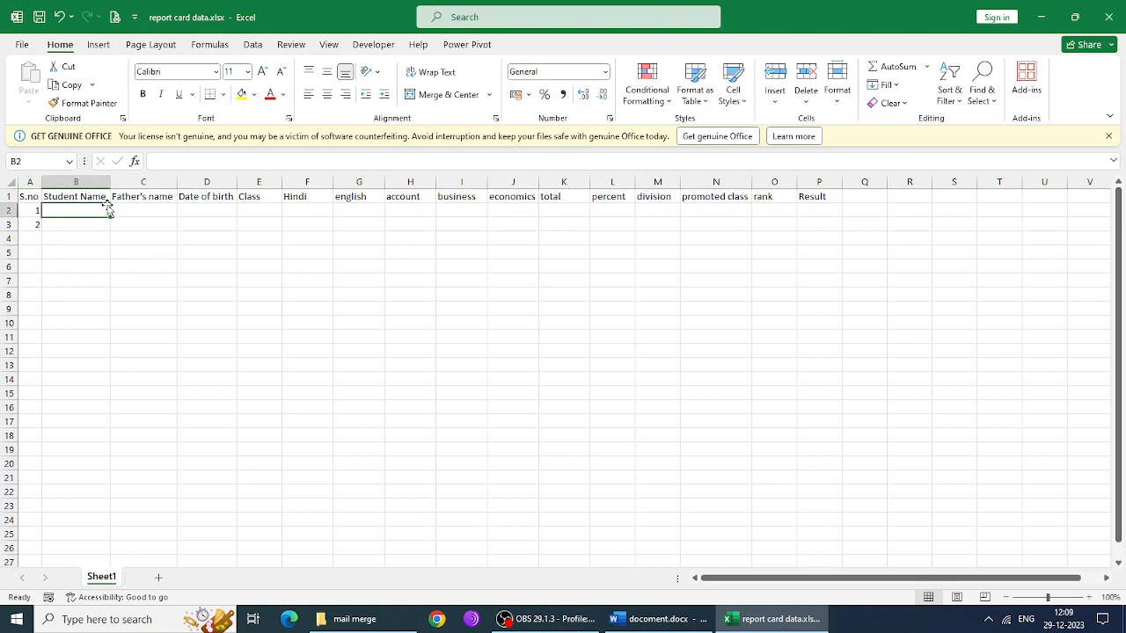
{"action": "type", "text": "sourabh"}
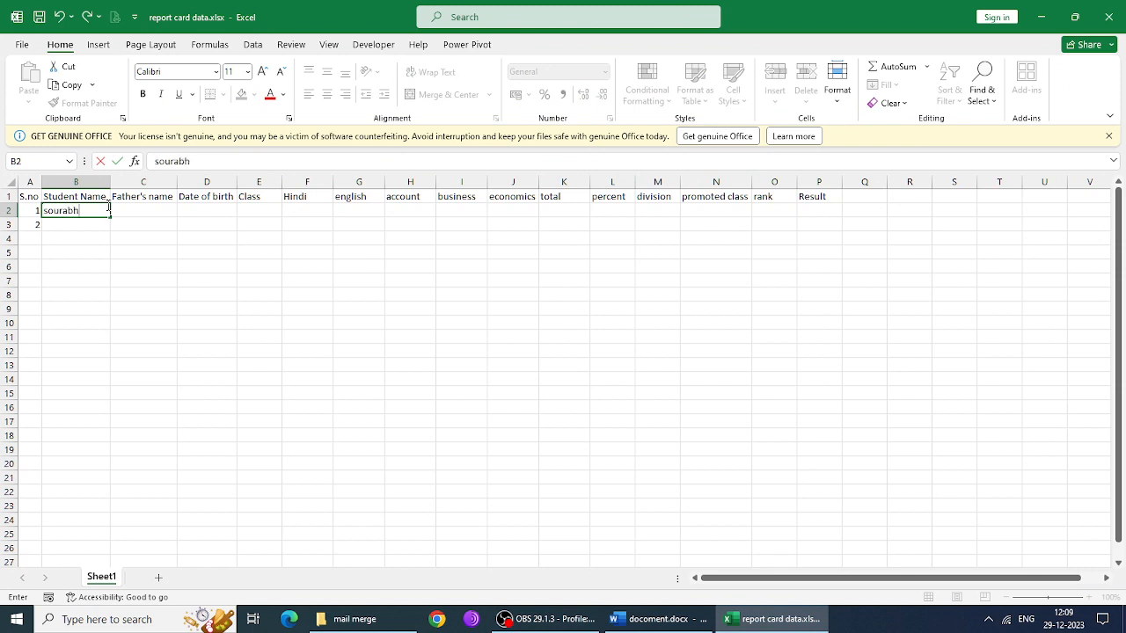
{"action": "key", "text": "Tab"}
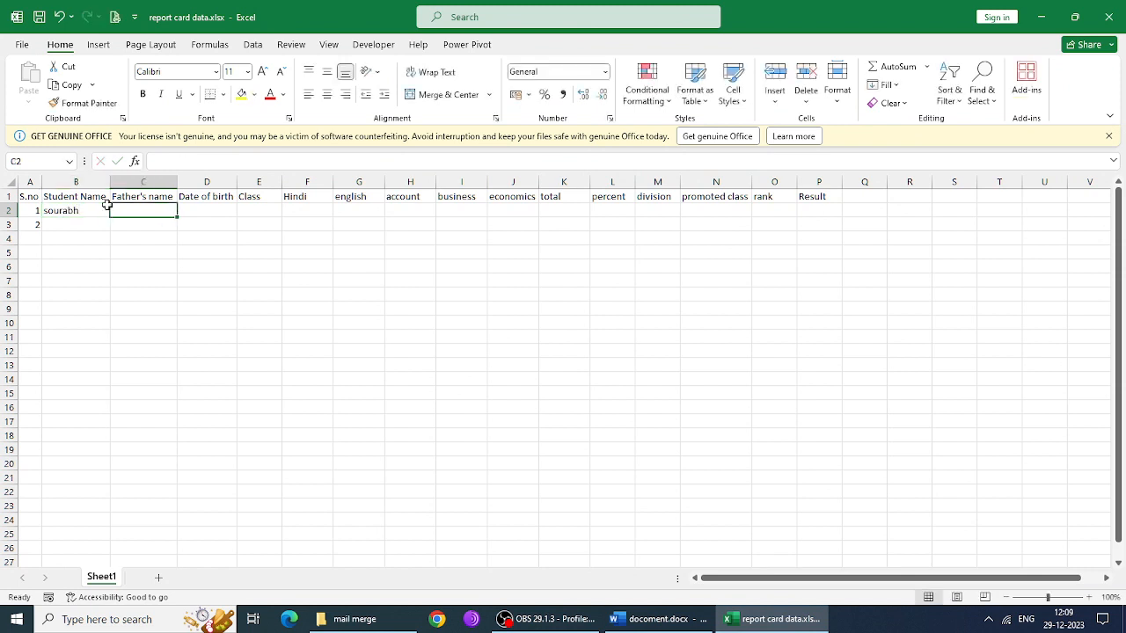
{"action": "type", "text": "ramesh"}
{"action": "key", "text": "Tab"}
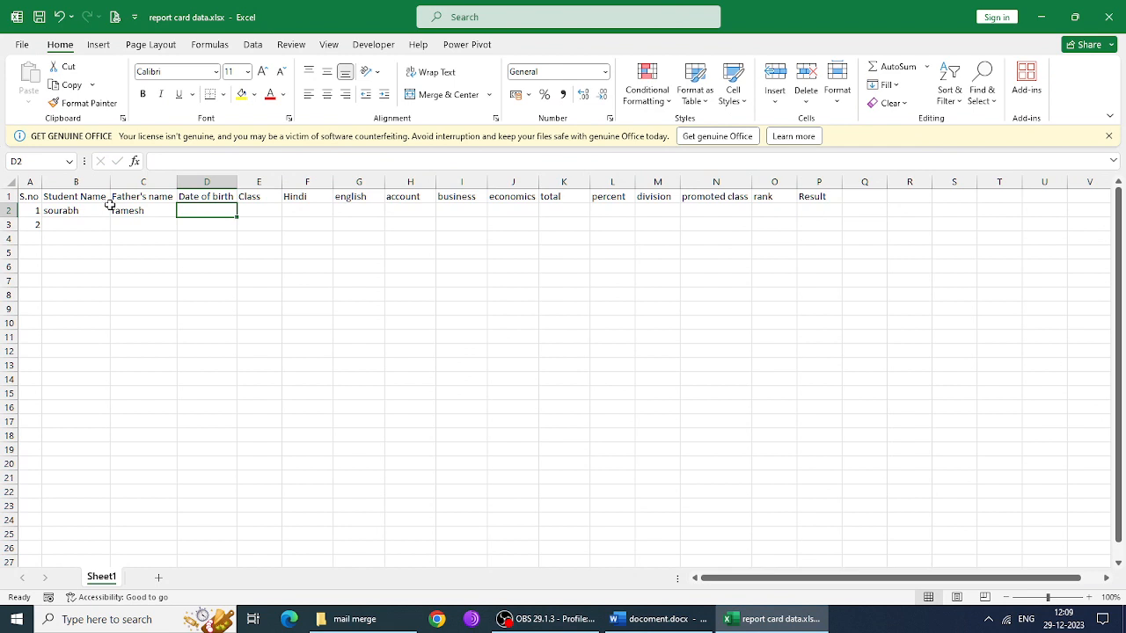
- Format column D as Long Date and enter the first student's date of birth in D2
{"action": "left_click", "coordinate": [217, 181]}
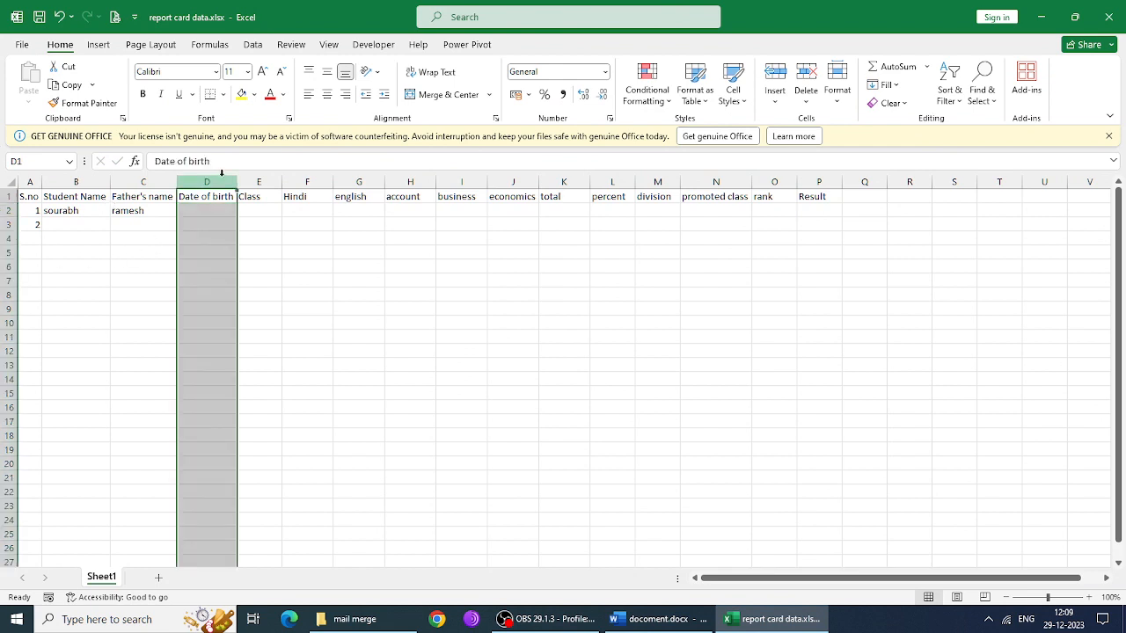
{"action": "left_click", "coordinate": [604, 71]}
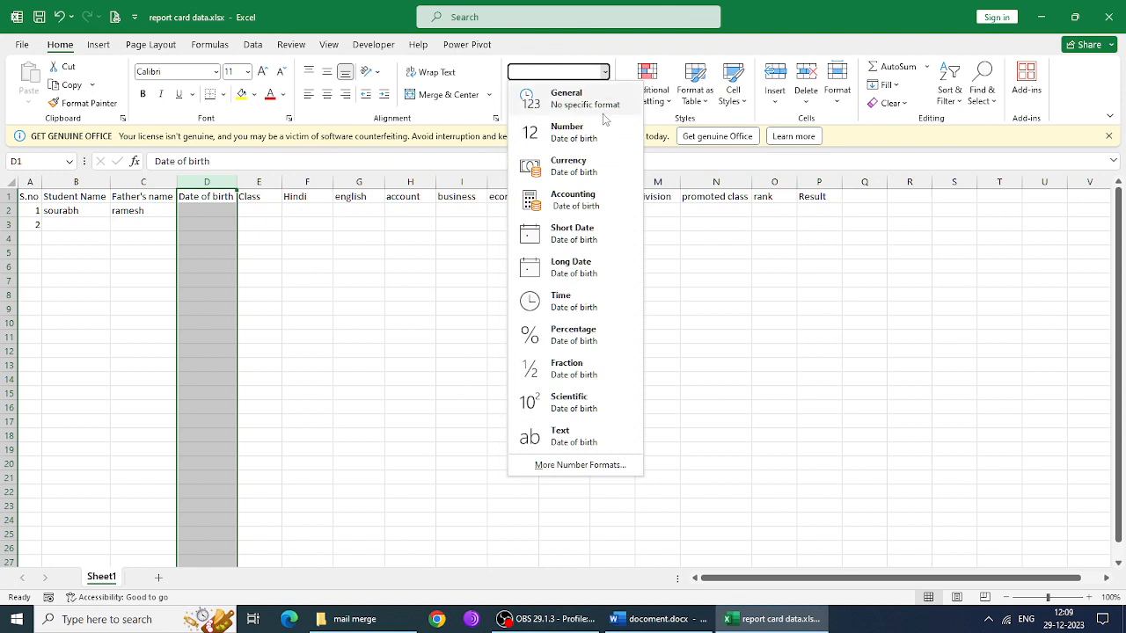
{"action": "left_click", "coordinate": [581, 264]}
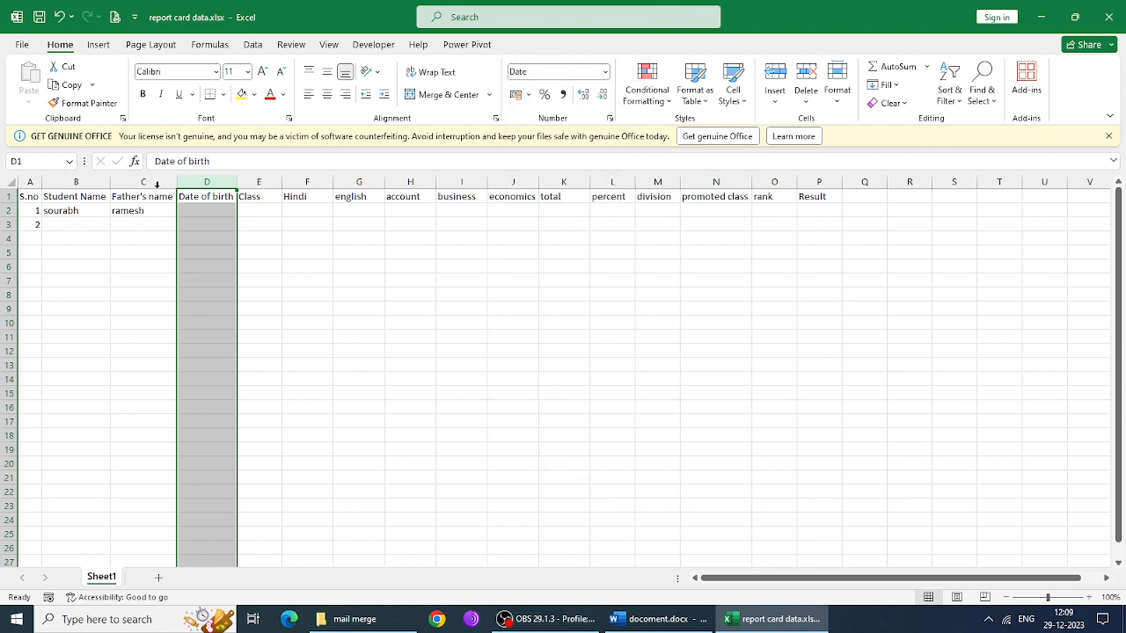
{"action": "left_click", "coordinate": [198, 211]}
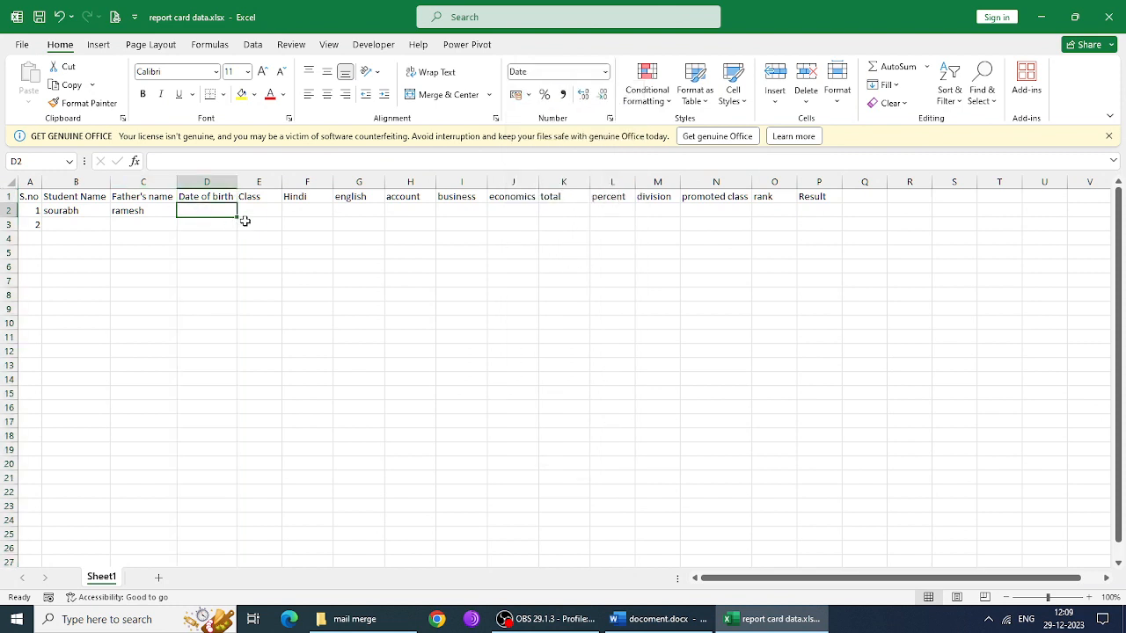
{"action": "type", "text": "15"}
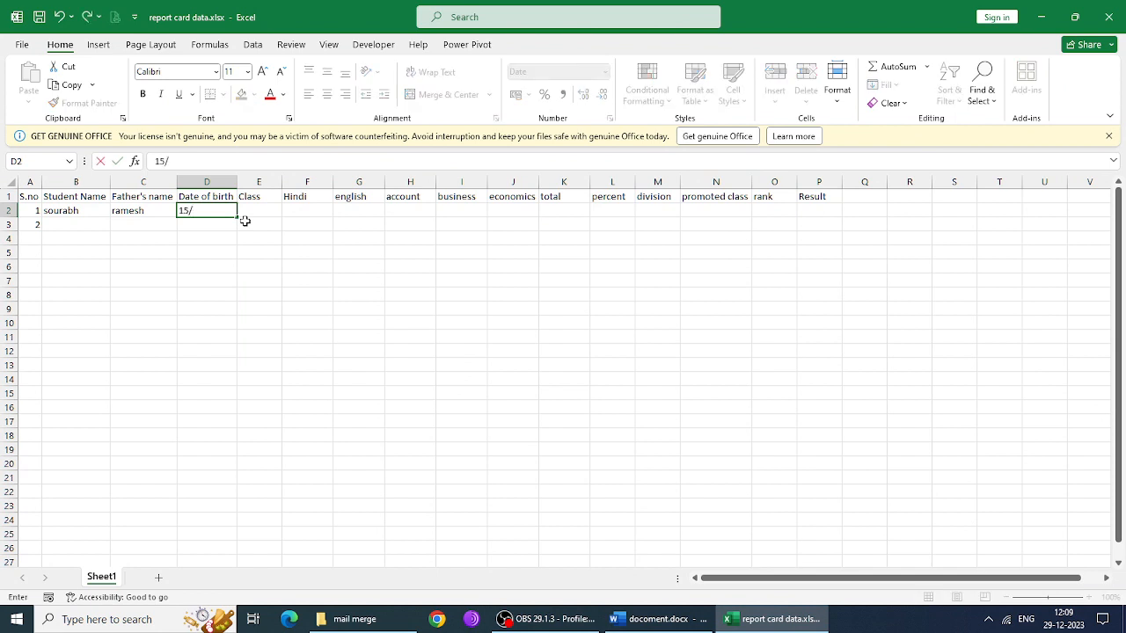
{"action": "type", "text": "/10/2003"}
{"action": "key", "text": "Return"}
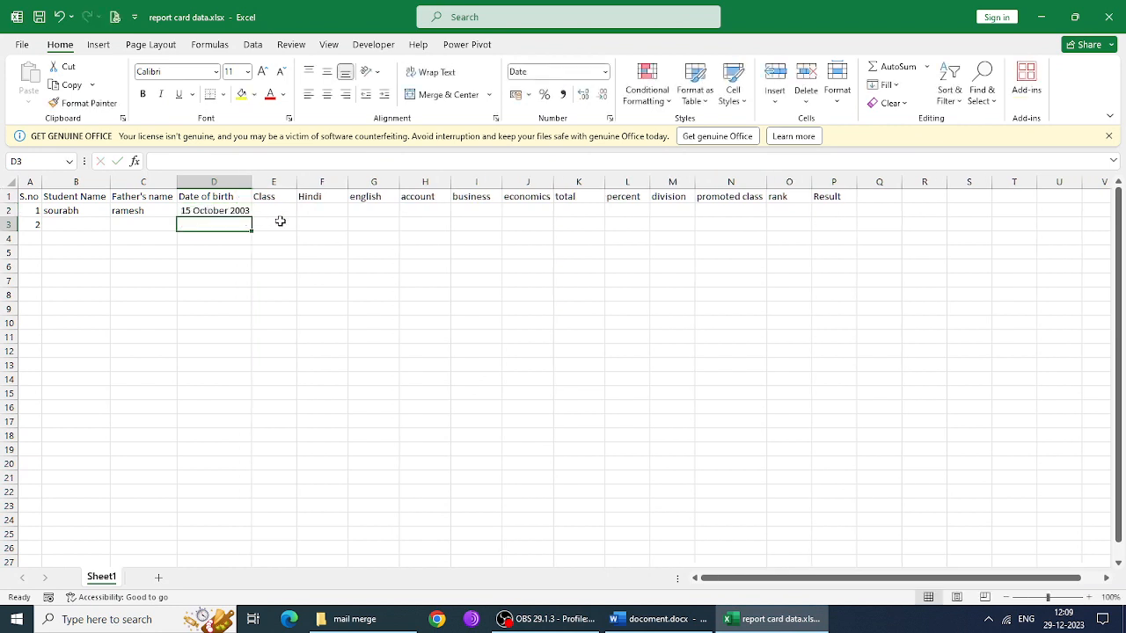
- Enter the first student's class as "11th" in E2
{"action": "left_click", "coordinate": [280, 213]}
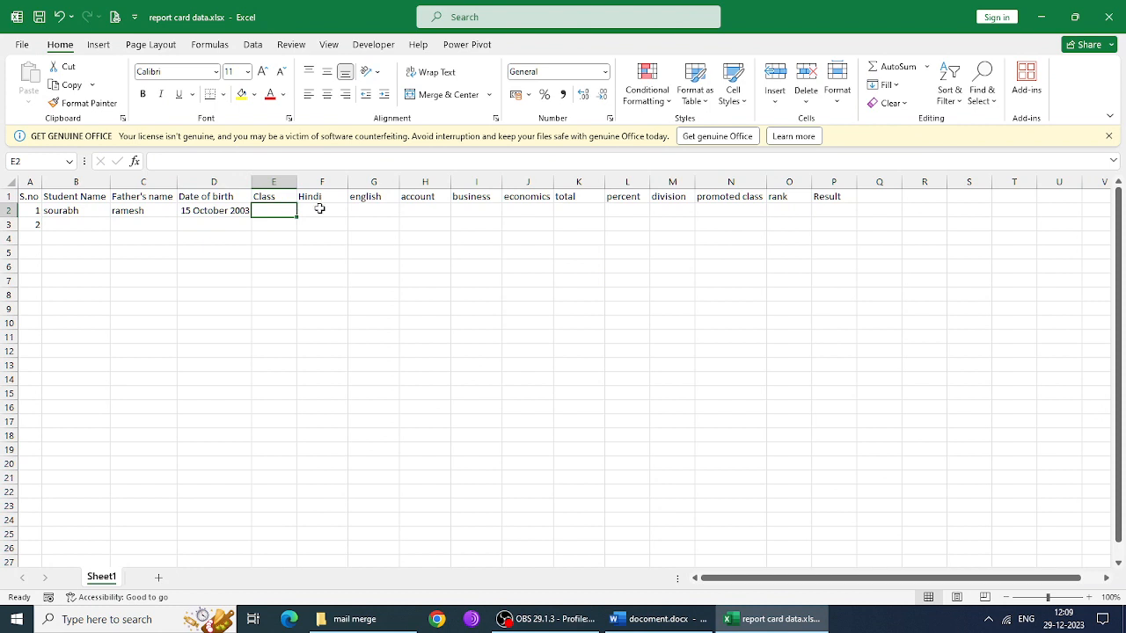
{"action": "type", "text": "12"}
{"action": "key", "text": "BackSpace"}
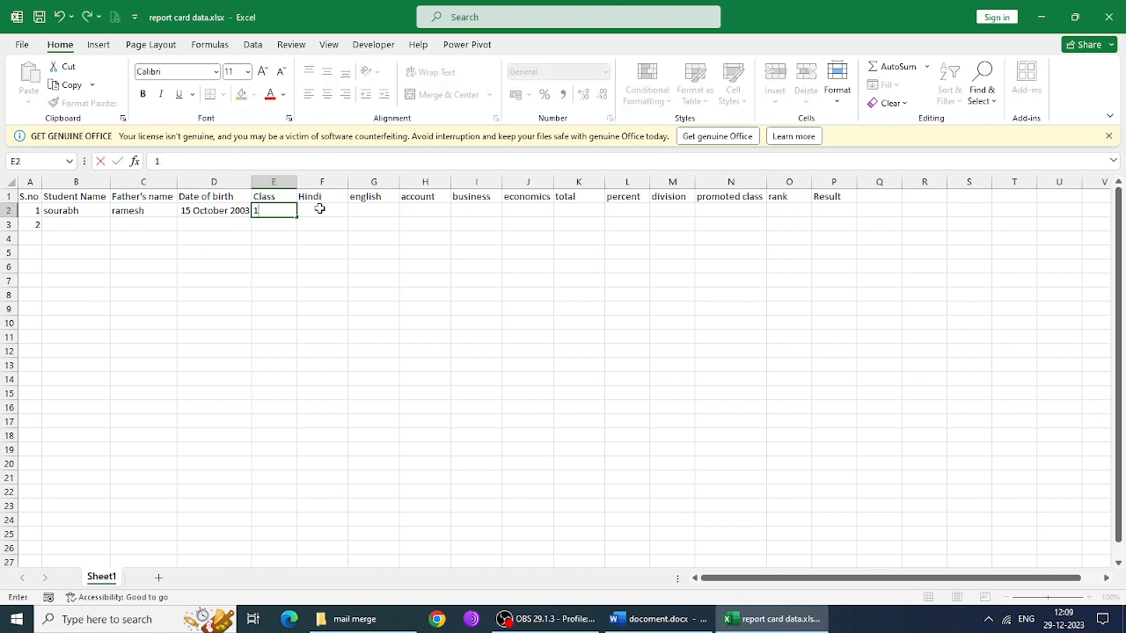
{"action": "type", "text": "1"}
{"action": "type", "text": "yh"}
{"action": "key", "text": "BackSpace"}
{"action": "key", "text": "BackSpace"}
{"action": "type", "text": "th"}
- Enter the first student's Hindi mark 50 in F2 and English mark 45 in G2
{"action": "left_click", "coordinate": [319, 209]}
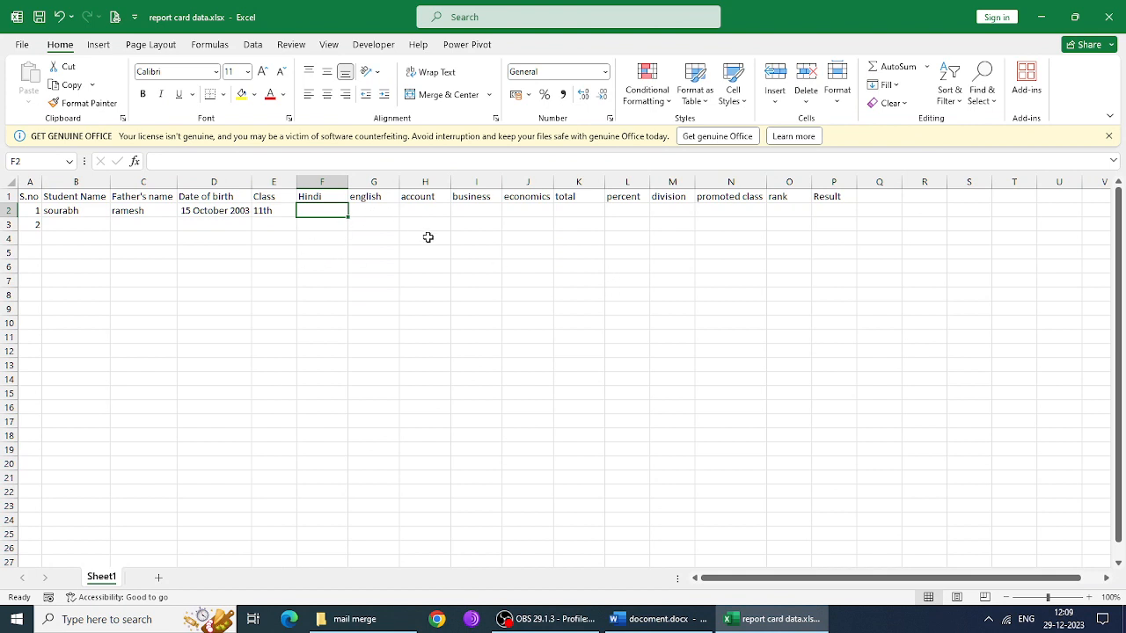
{"action": "type", "text": "50"}
{"action": "key", "text": "Tab"}
{"action": "type", "text": "45"}
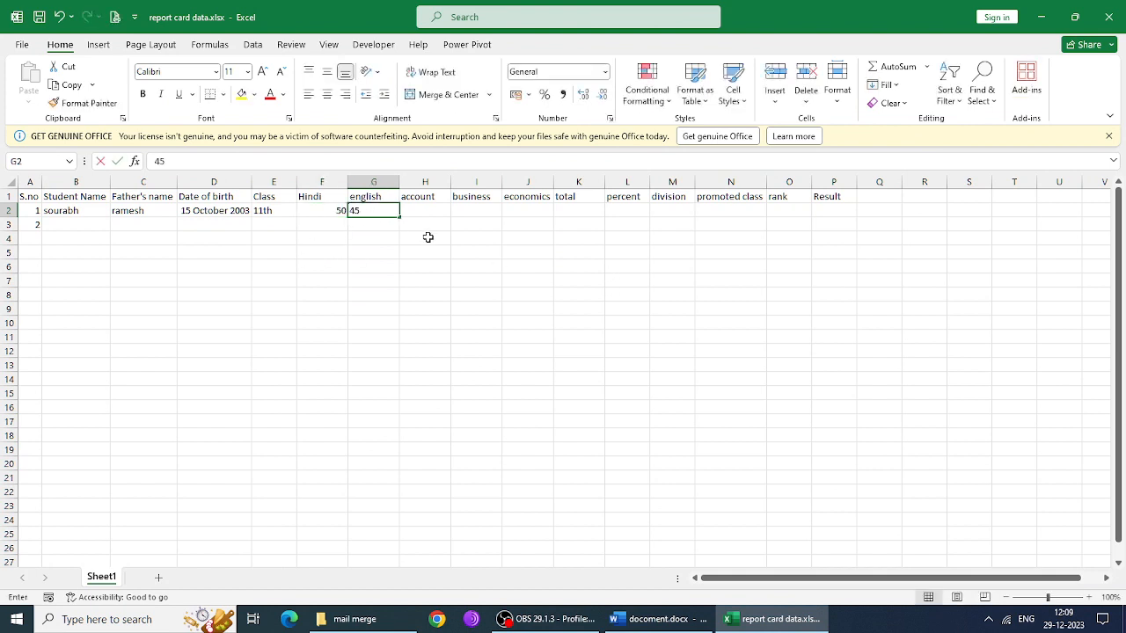
- Enter the first student's account mark 75 in H2, business mark 45 in I2 and economics mark 48 in J2
{"action": "key", "text": "Tab"}
{"action": "type", "text": "25"}
{"action": "key", "text": "BackSpace"}
{"action": "key", "text": "BackSpace"}
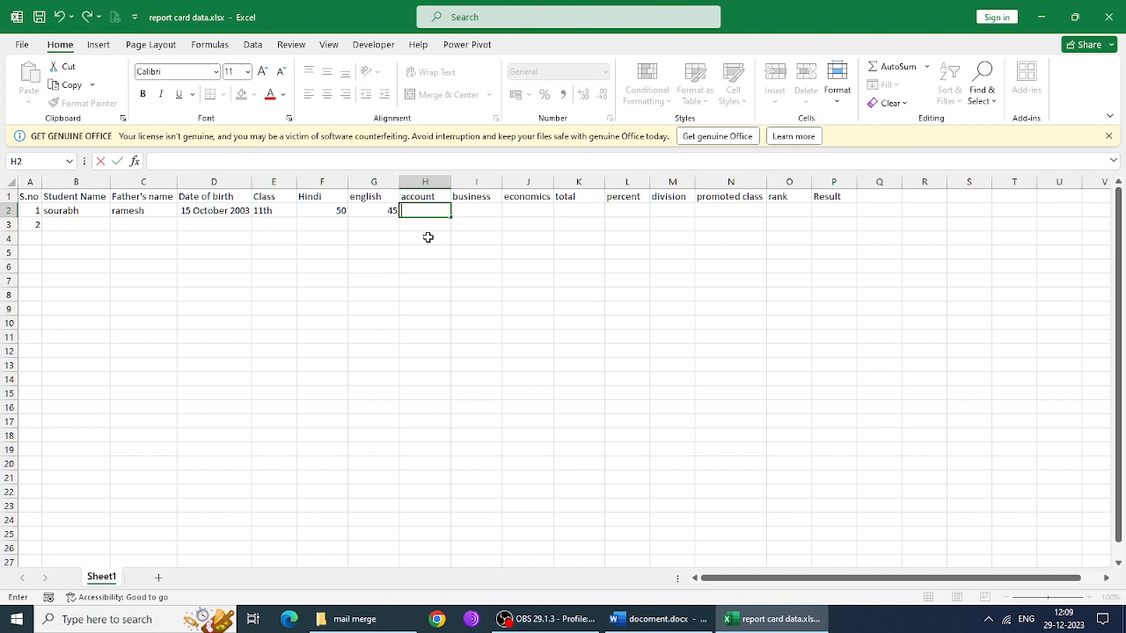
{"action": "type", "text": "75"}
{"action": "key", "text": "Tab"}
{"action": "type", "text": "45"}
{"action": "key", "text": "Tab"}
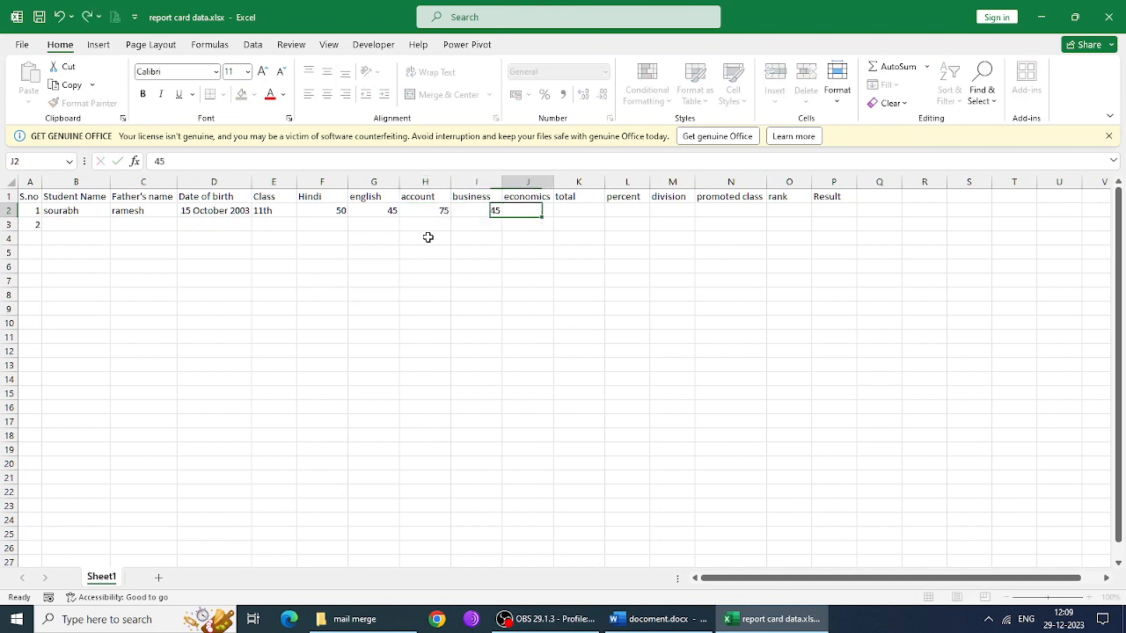
{"action": "type", "text": "48"}
{"action": "key", "text": "Tab"}
{"action": "type", "text": "75"}
{"action": "key", "text": "Tab"}
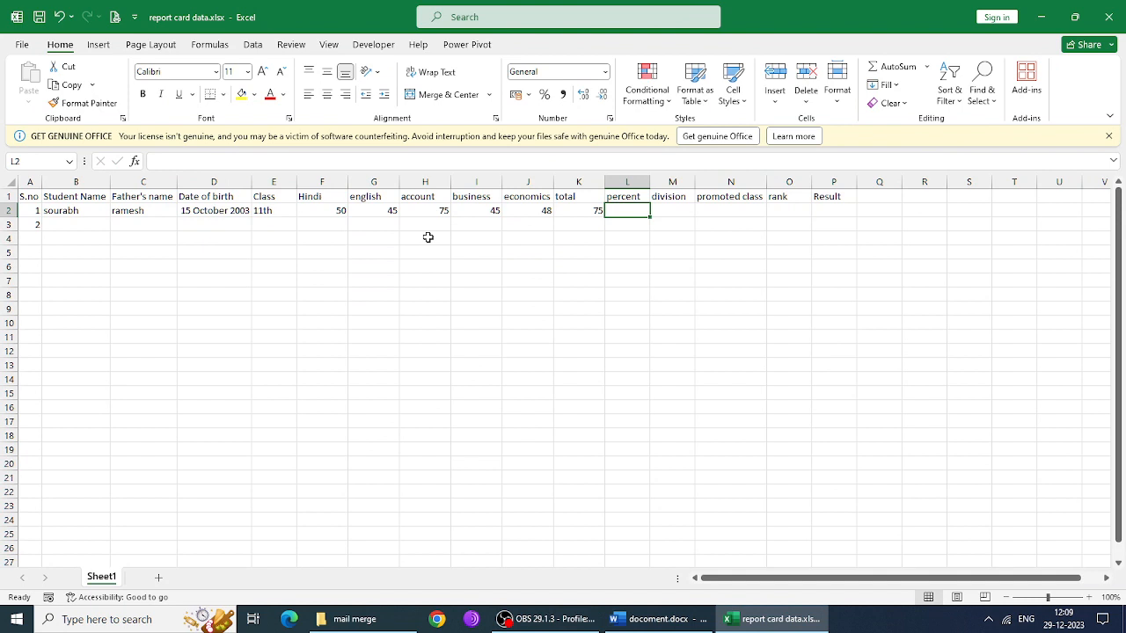
{"action": "key", "text": "Left"}
{"action": "key", "text": "BackSpace"}
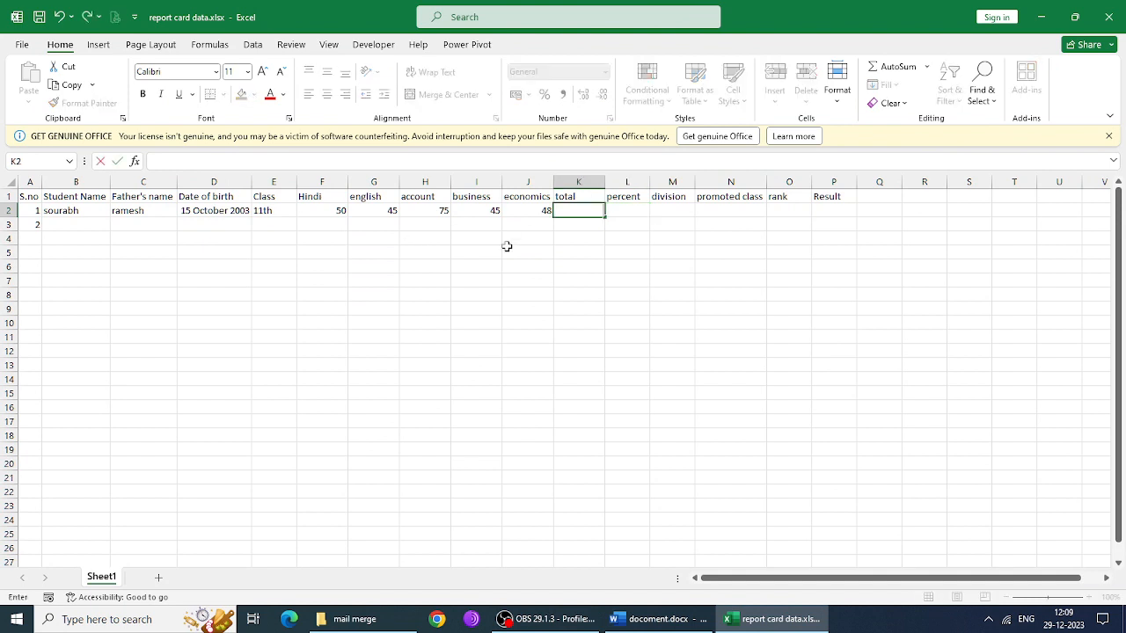
- Enter the second student's name in B3, father's name in C3 and date of birth in D3
{"action": "left_click", "coordinate": [75, 225]}
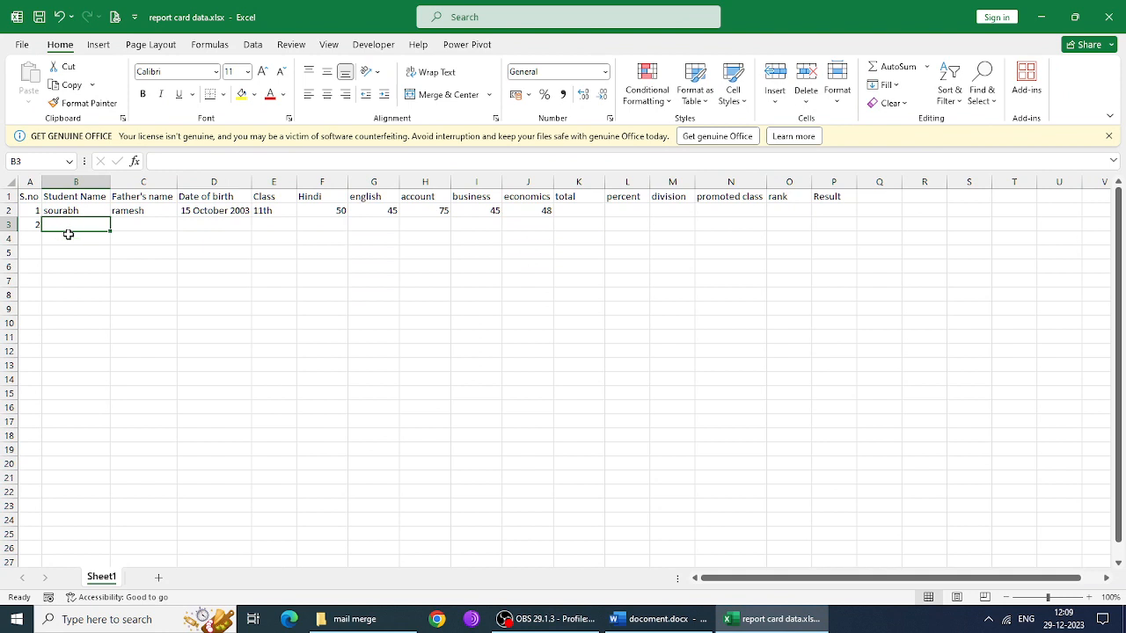
{"action": "type", "text": "mo"}
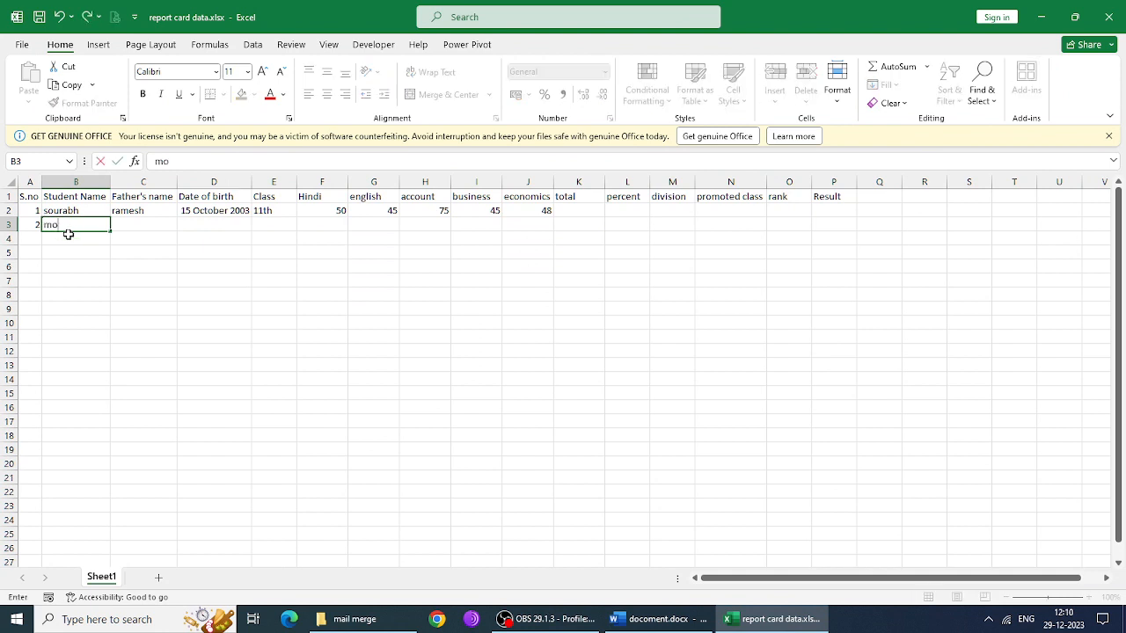
{"action": "type", "text": "han"}
{"action": "key", "text": "Tab"}
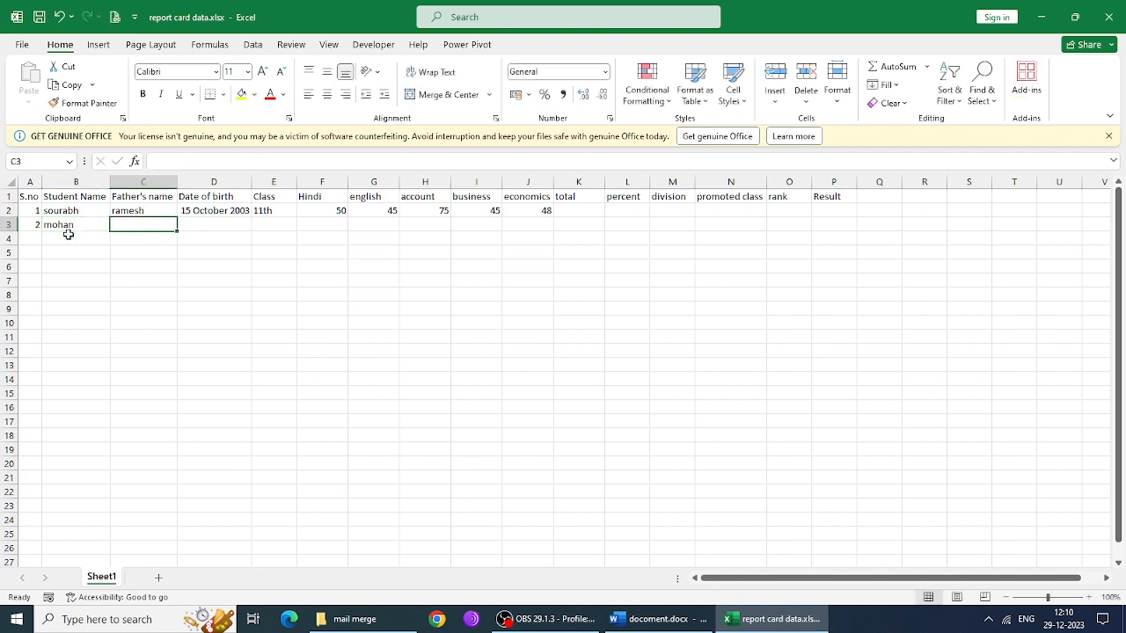
{"action": "type", "text": "gopal"}
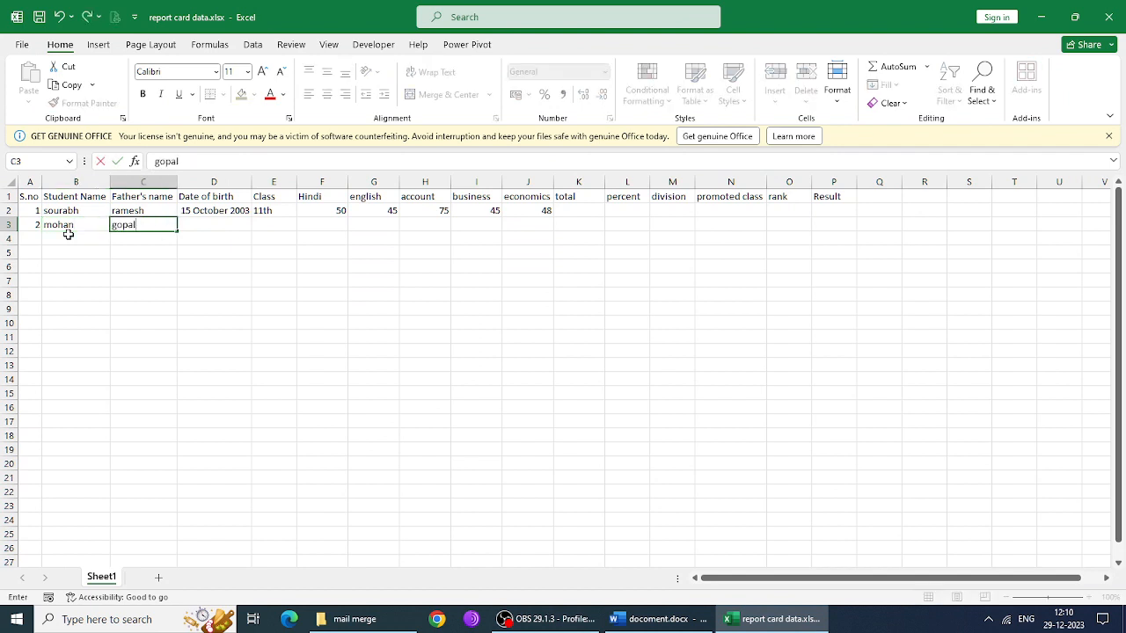
{"action": "key", "text": "Tab"}
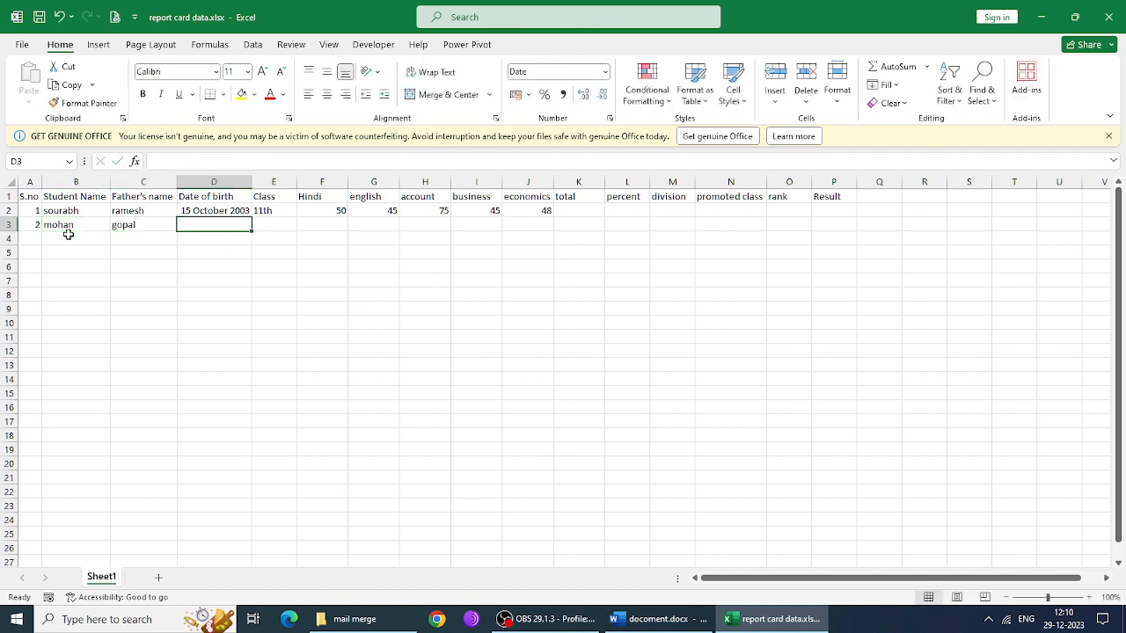
{"action": "type", "text": "12"}
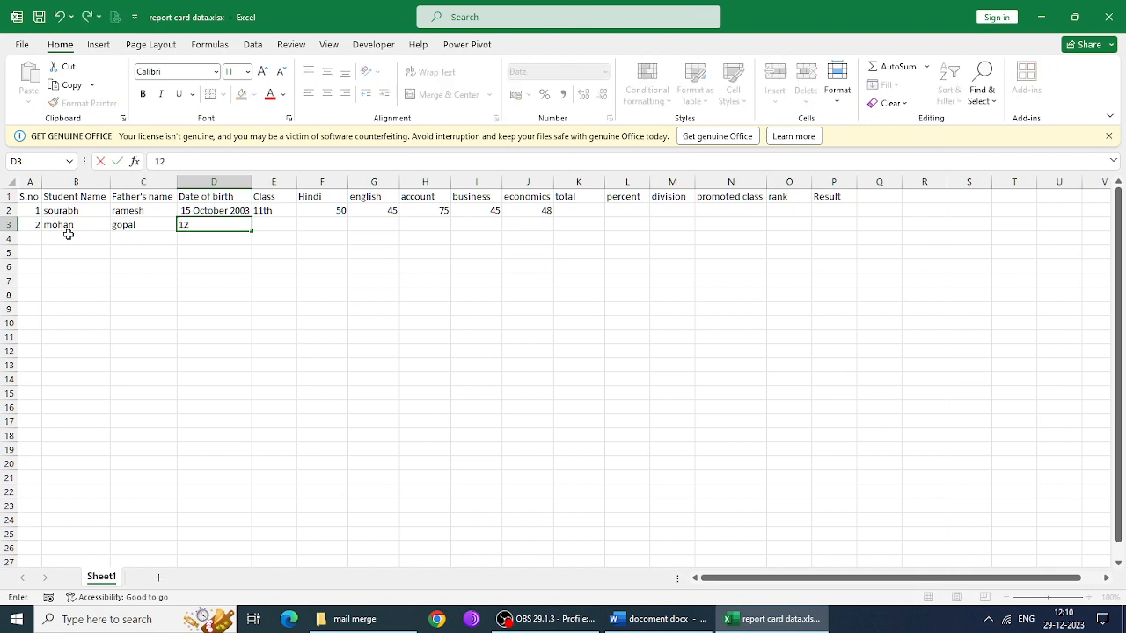
{"action": "type", "text": "/12/2002"}
- Enter the third student's name in B4, father's name in C4 and date of birth in D4
{"action": "left_click", "coordinate": [67, 235]}
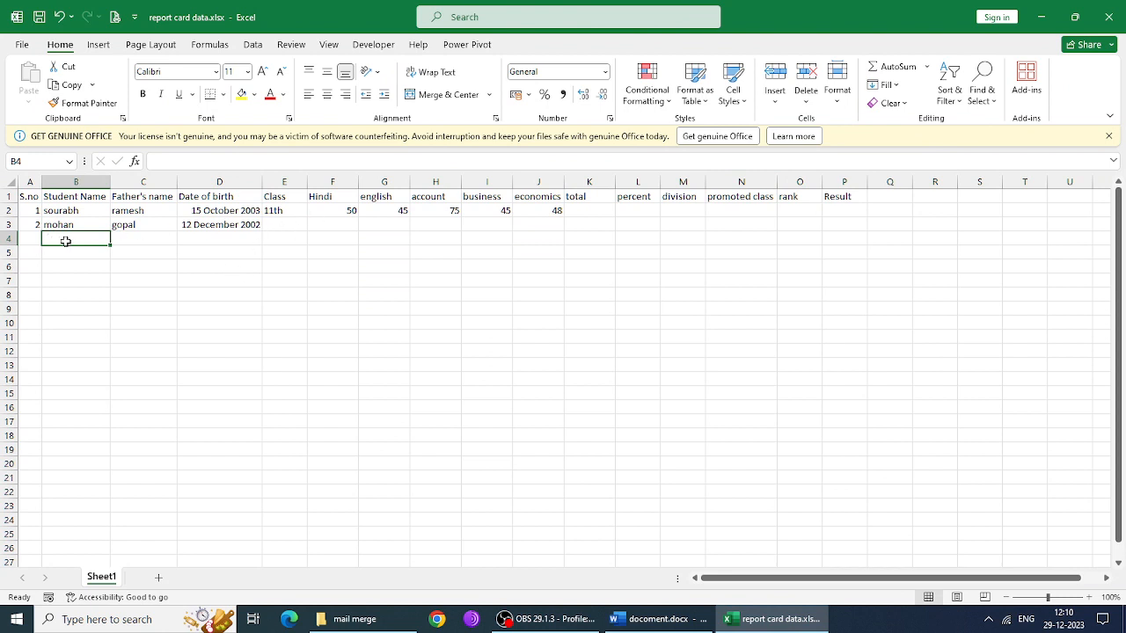
{"action": "type", "text": "sohan"}
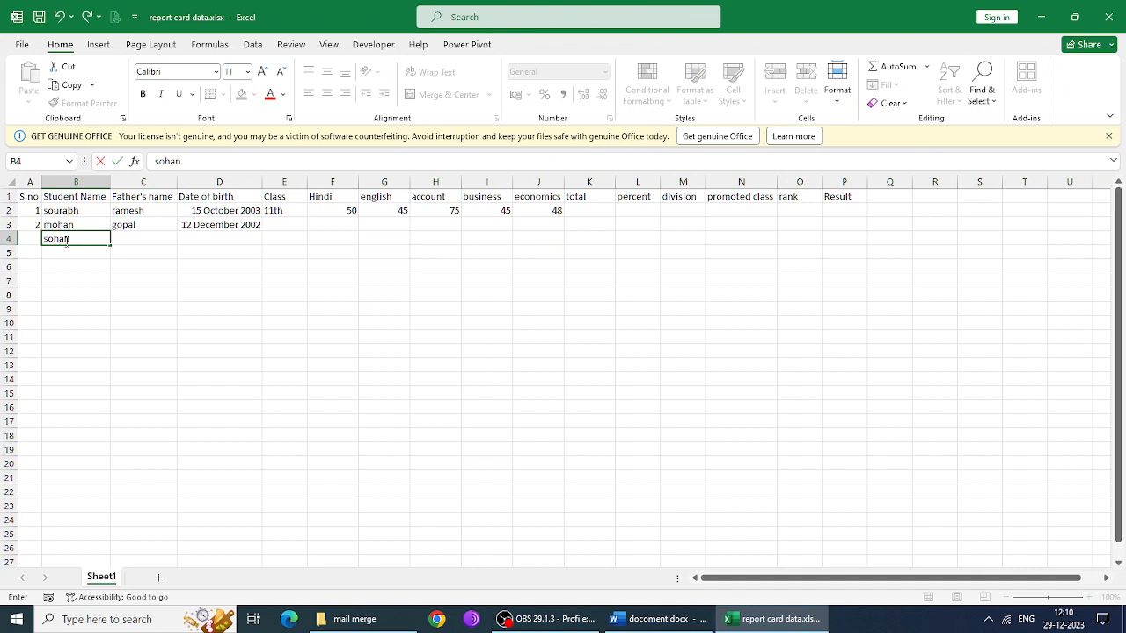
{"action": "key", "text": "Tab"}
{"action": "type", "text": "rakesh"}
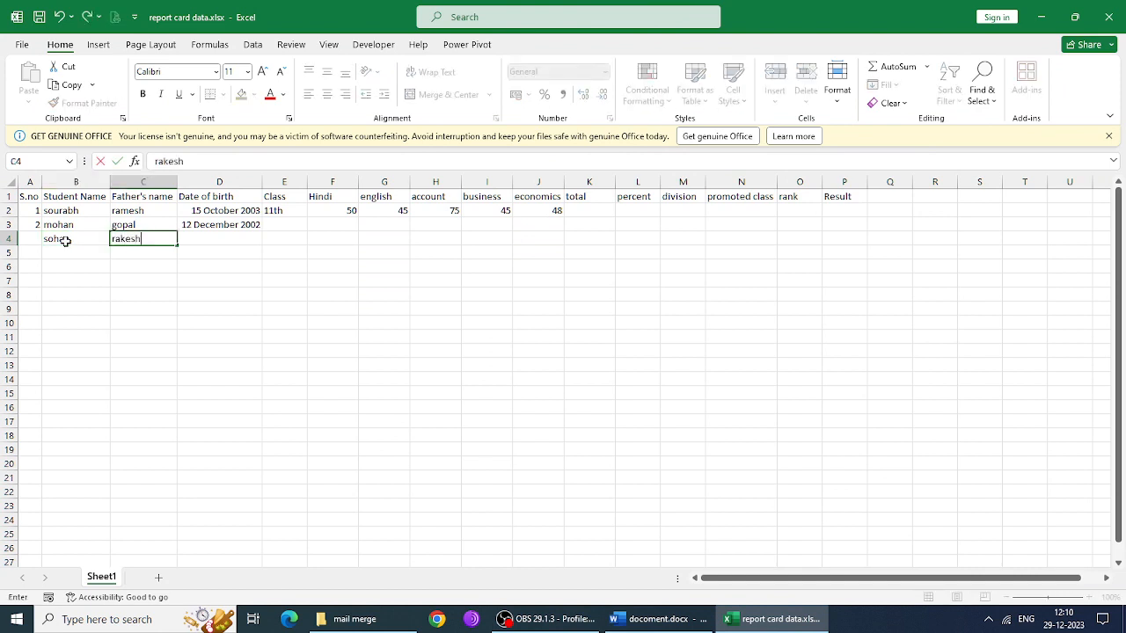
{"action": "key", "text": "Tab"}
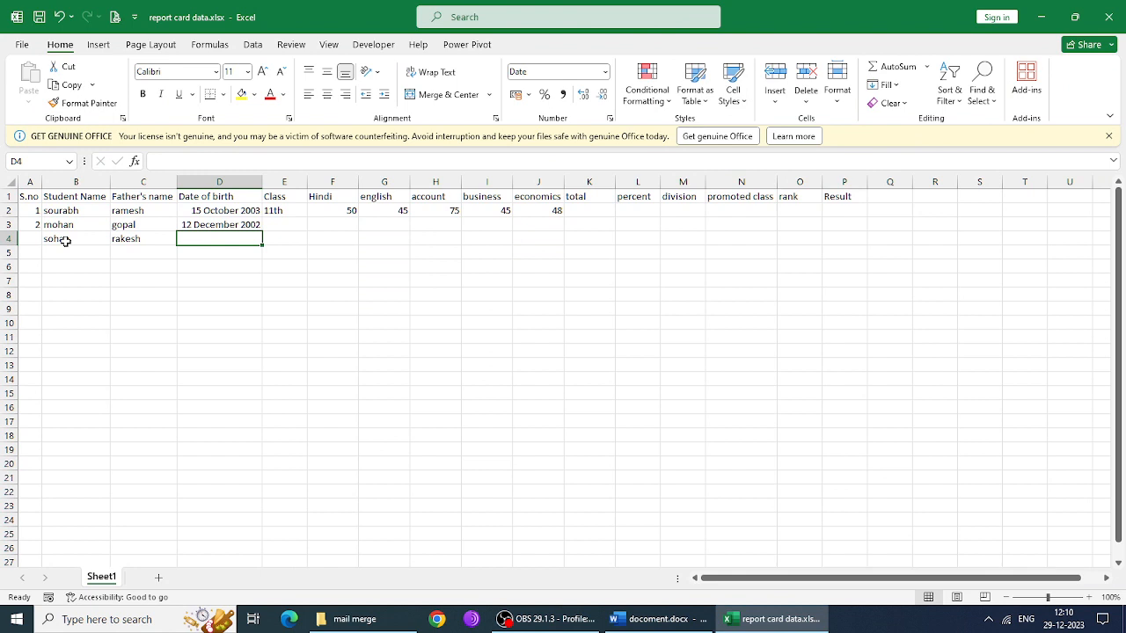
{"action": "type", "text": "16"}
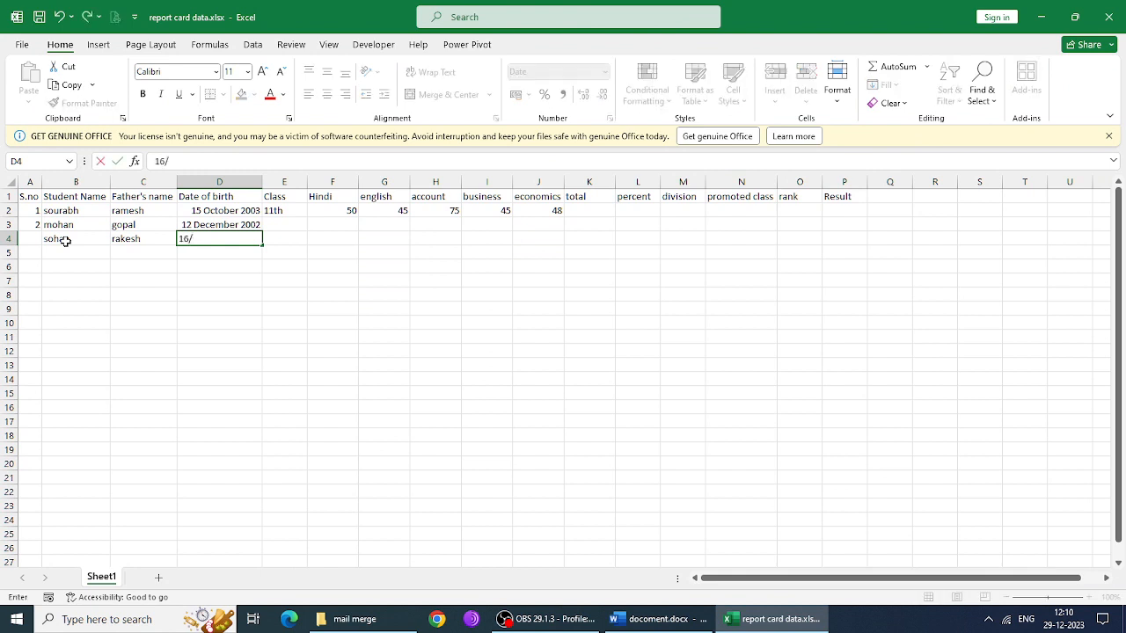
{"action": "type", "text": "/09/2001"}
{"action": "key", "text": "Return"}
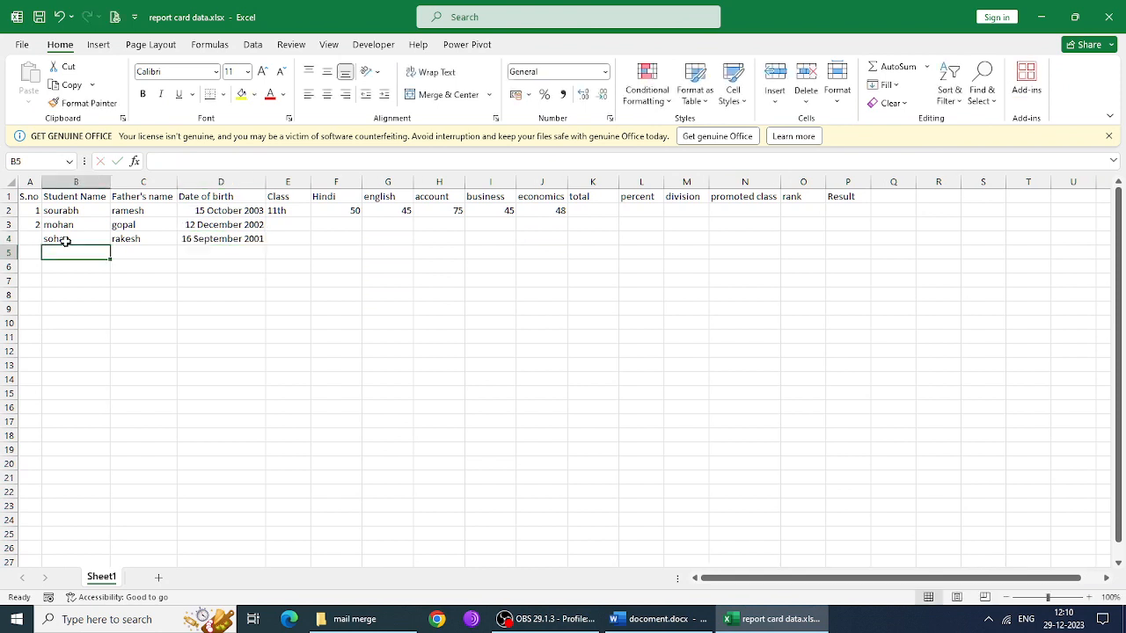
- Fill the class value from E2 down through E4
{"action": "left_click", "coordinate": [292, 211]}
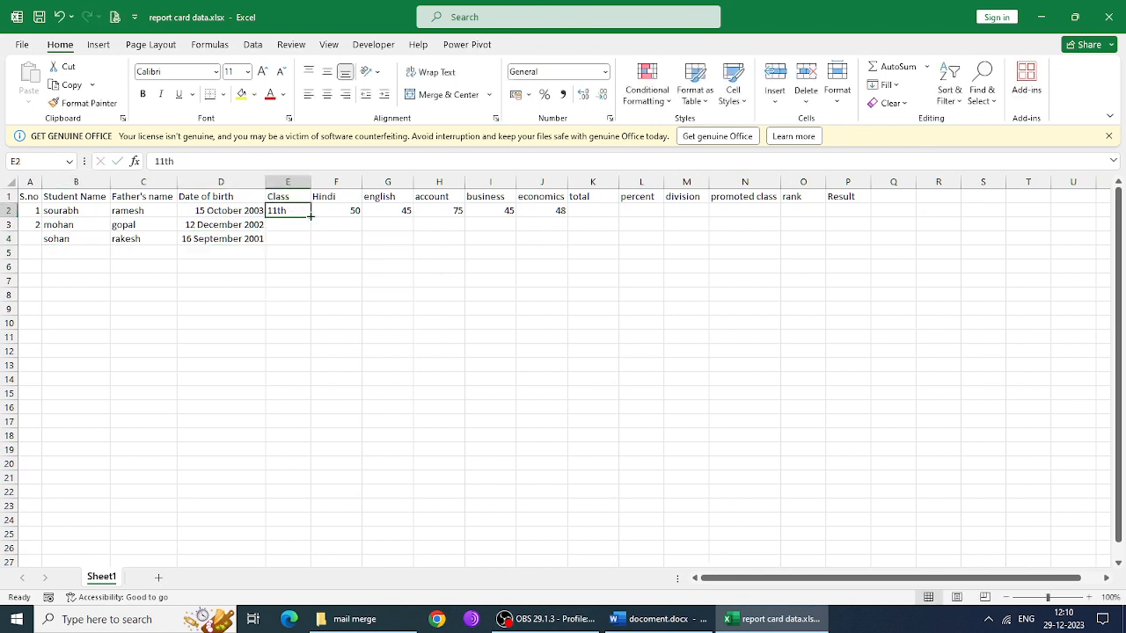
{"action": "left_click_drag", "start_coordinate": [311, 217], "coordinate": [313, 241]}
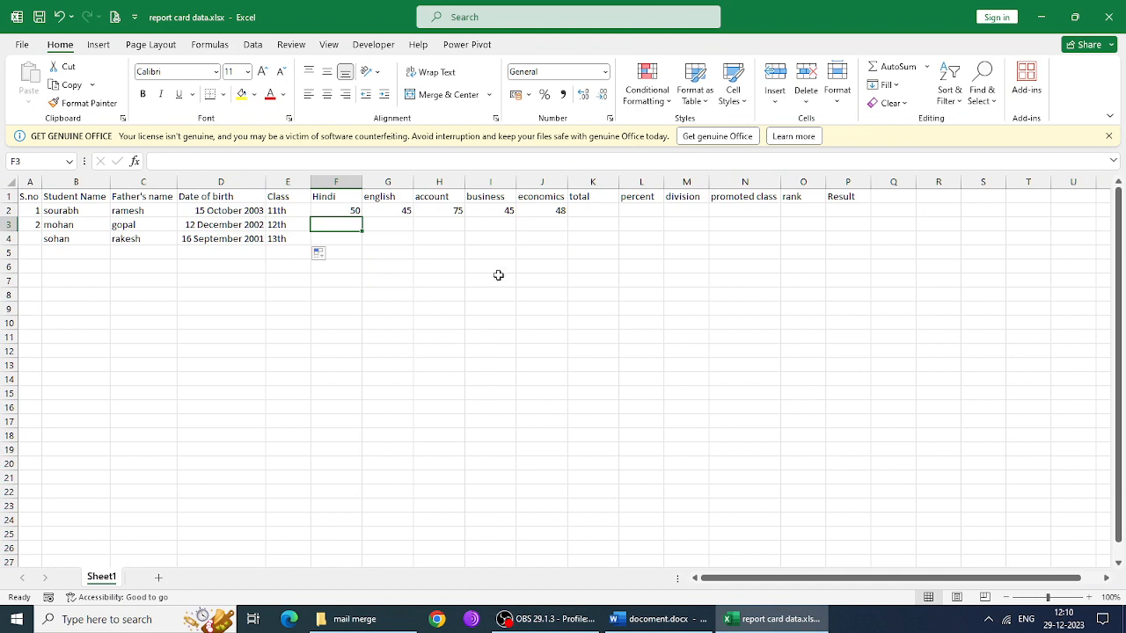
{"action": "left_click", "coordinate": [583, 212]}
{"action": "left_click_drag", "start_coordinate": [356, 211], "coordinate": [593, 216]}
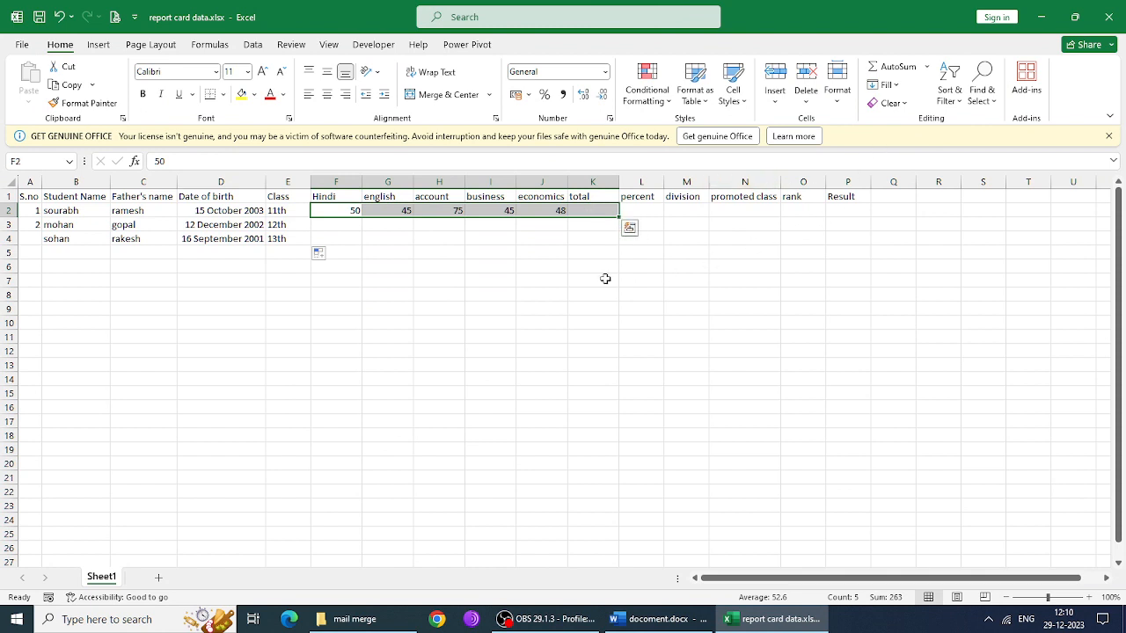
- Copy the class value "11th" from E2 into E3
{"action": "left_click", "coordinate": [290, 210]}
{"action": "key", "text": "ctrl+c"}
{"action": "left_click", "coordinate": [299, 224]}
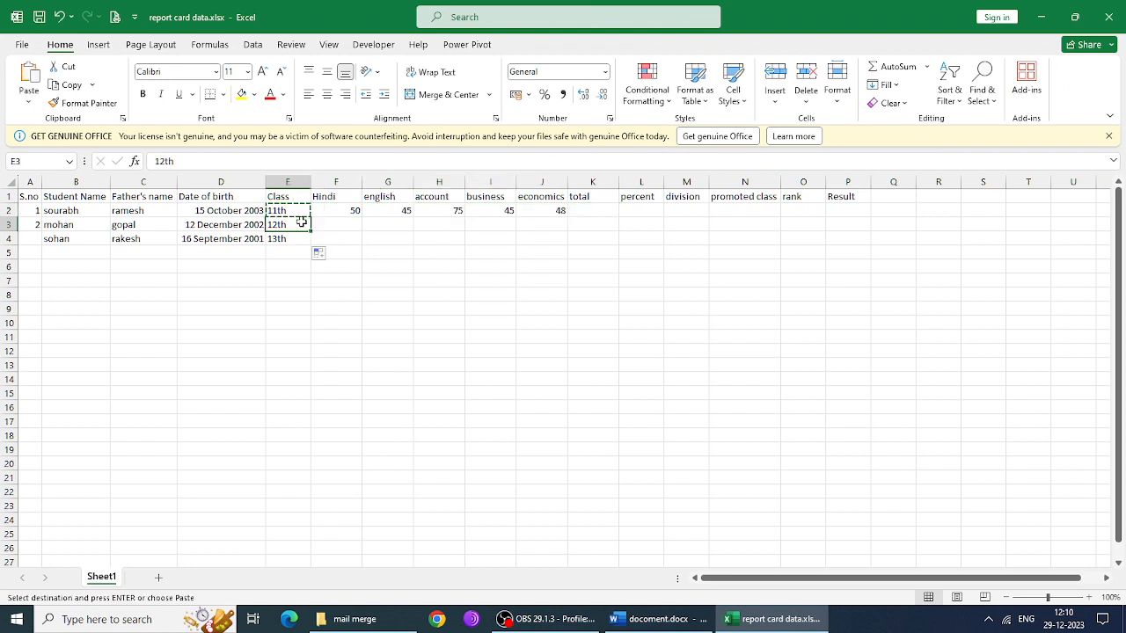
{"action": "key", "text": "ctrl+v"}
{"action": "key", "text": "ctrl"}
{"action": "key", "text": "Escape"}
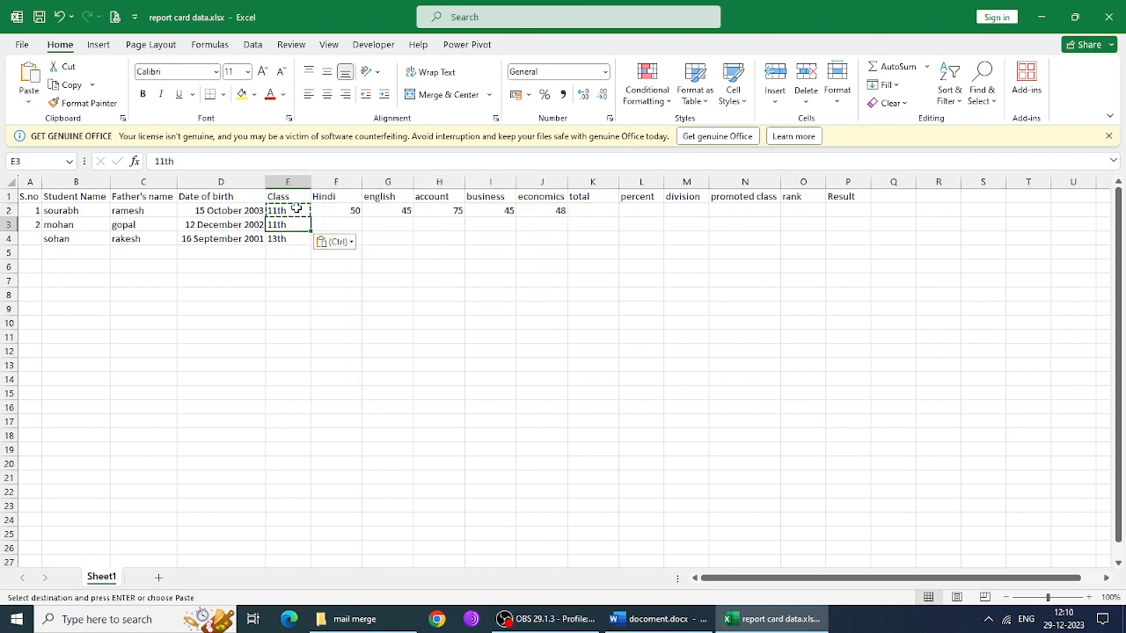
- Paste the copied class value 11th into cell E4 for the student in row 4
{"action": "left_click", "coordinate": [299, 238]}
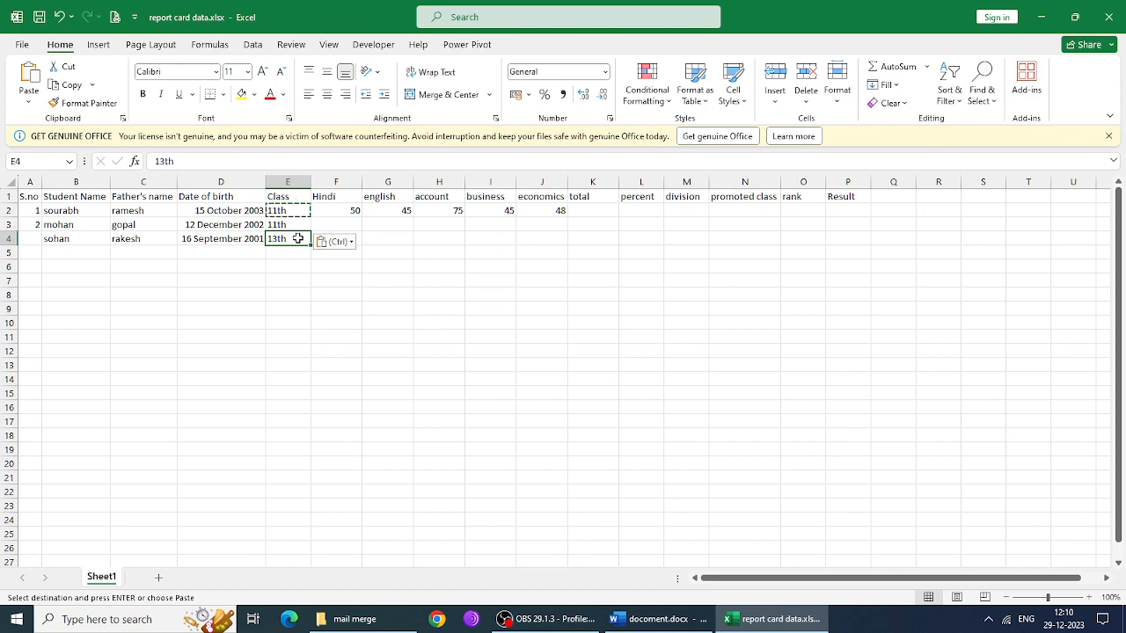
{"action": "key", "text": "ctrl+v"}
{"action": "key", "text": "ctrl"}
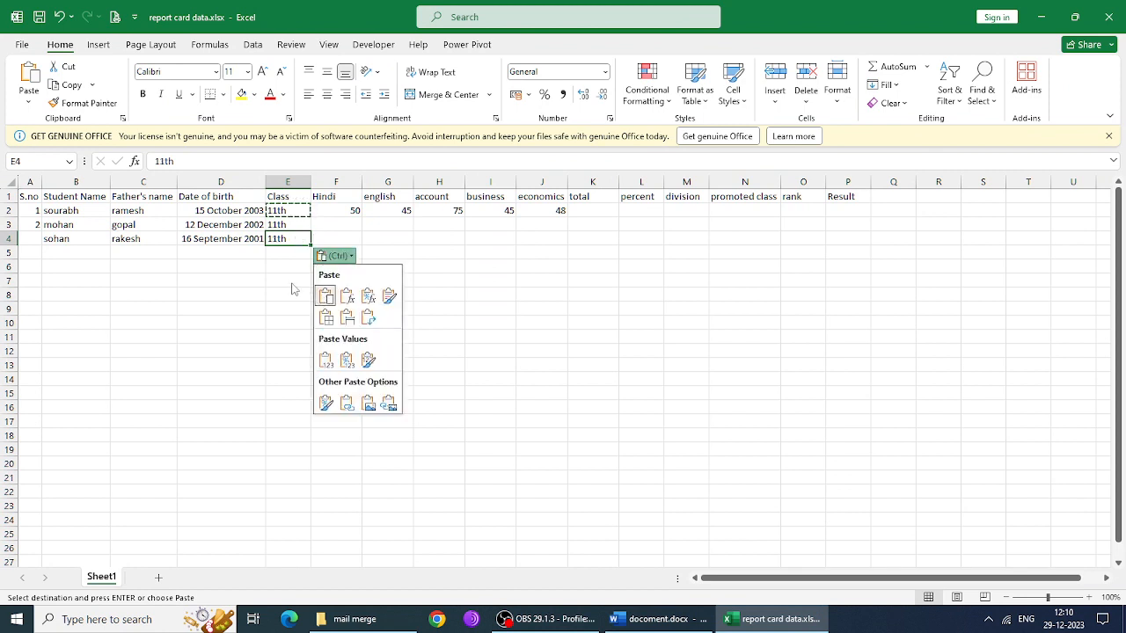
{"action": "key", "text": "Escape"}
{"action": "key", "text": "Escape"}
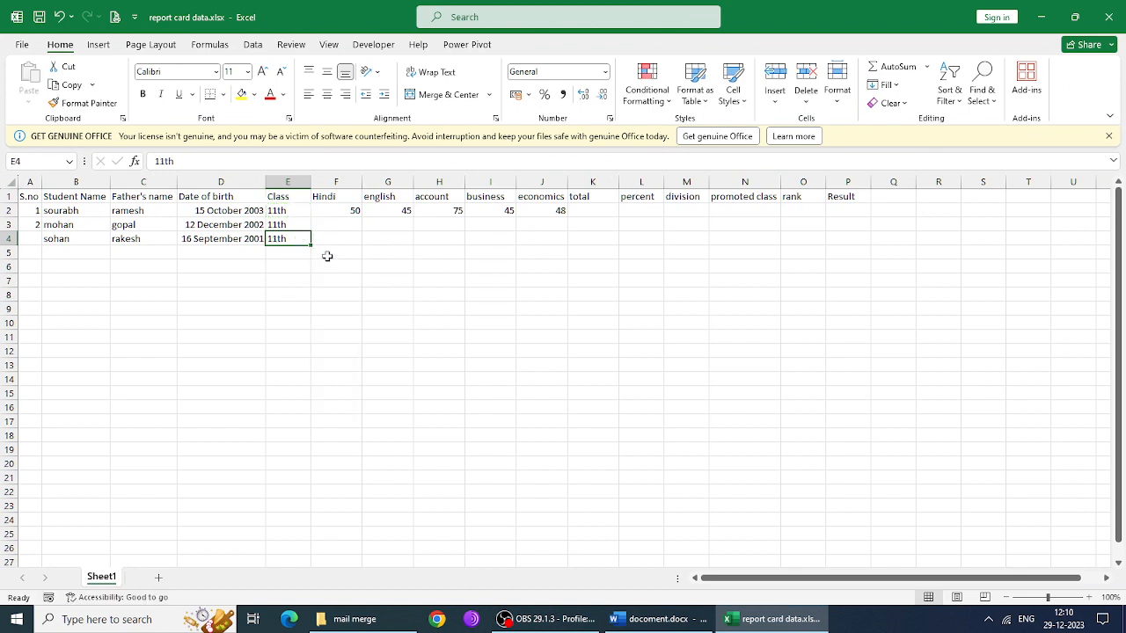
- AutoSum the five subject marks in row 2, from Hindi to economics, into the total cell K2
{"action": "left_click", "coordinate": [349, 210]}
{"action": "left_click_drag", "start_coordinate": [349, 210], "coordinate": [584, 209]}
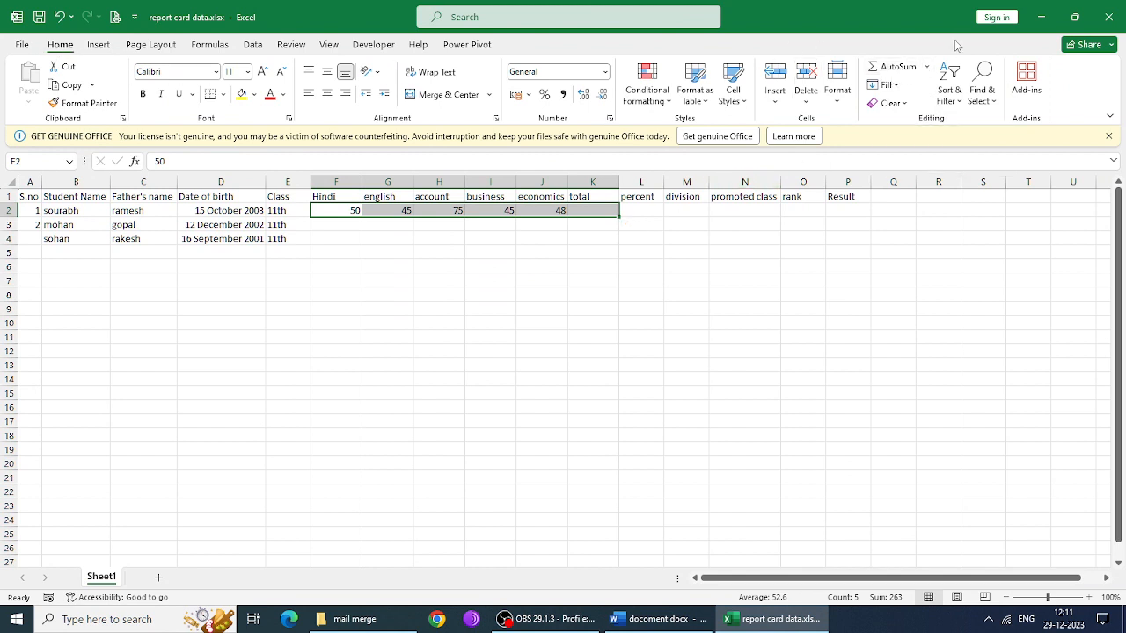
{"action": "left_click", "coordinate": [898, 66]}
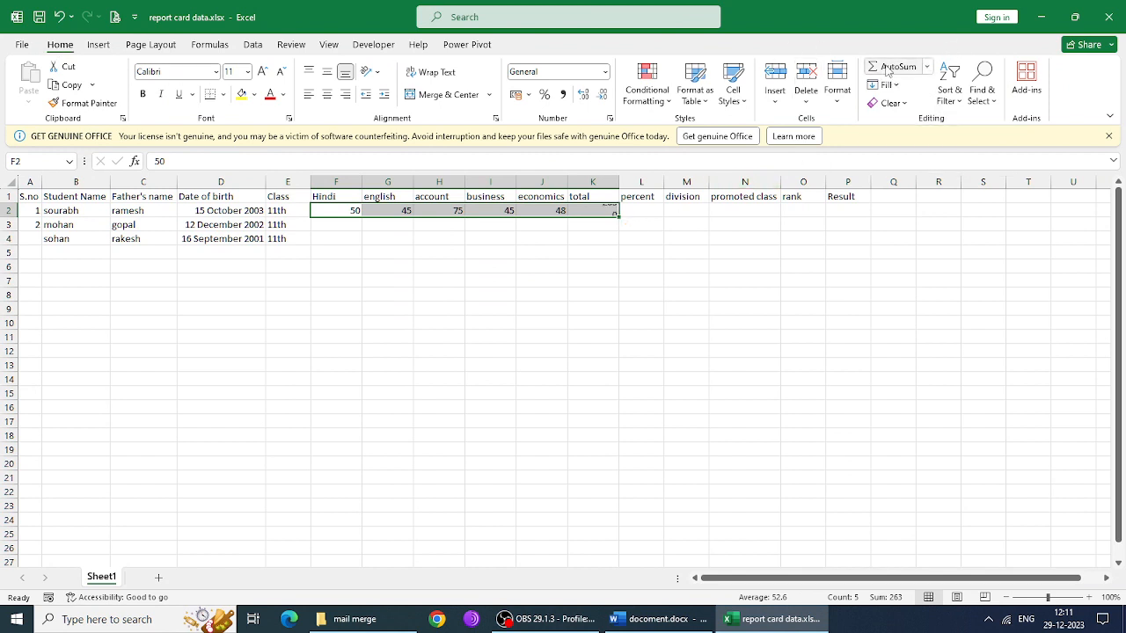
- Begin the percent formula in cell L2 with =(K2, referencing the row's total
{"action": "left_click", "coordinate": [651, 213]}
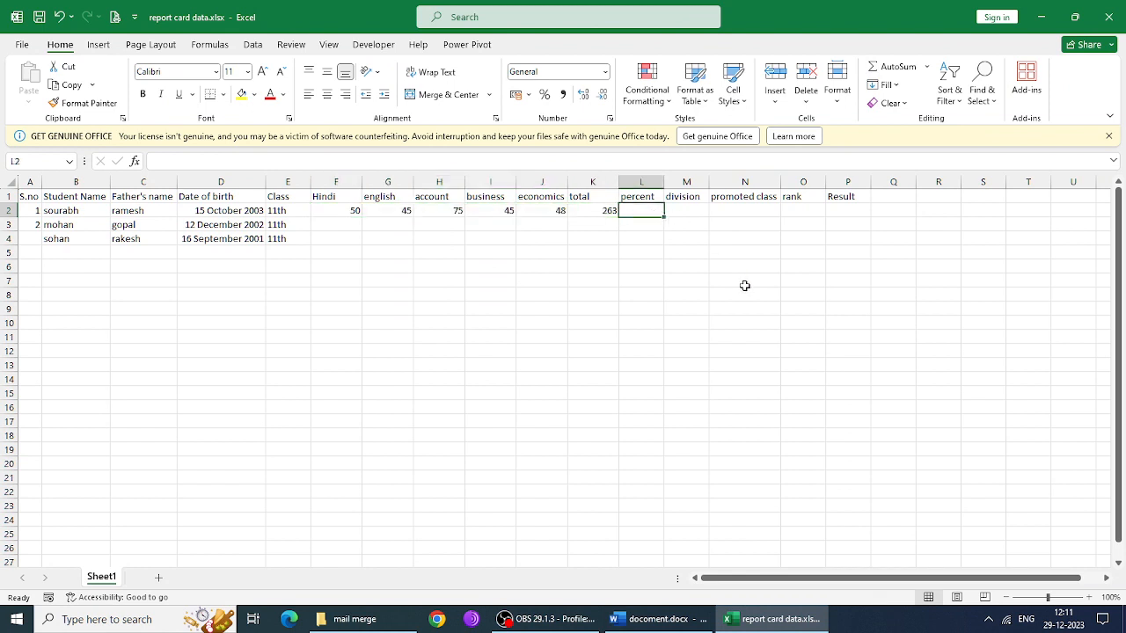
{"action": "type", "text": "=("}
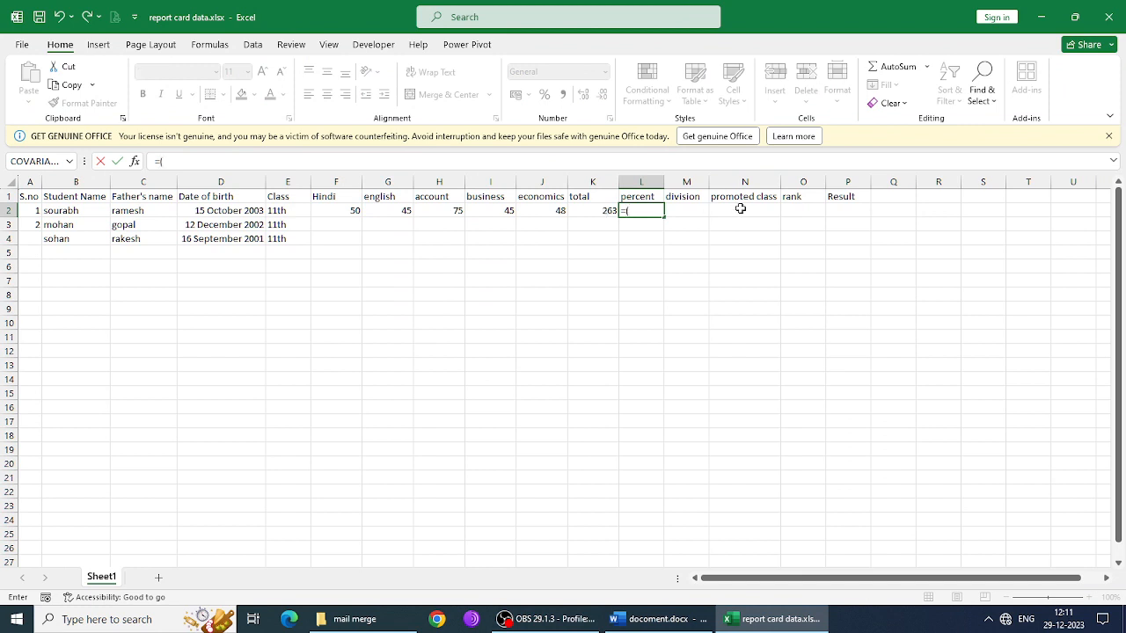
{"action": "left_click", "coordinate": [599, 211]}
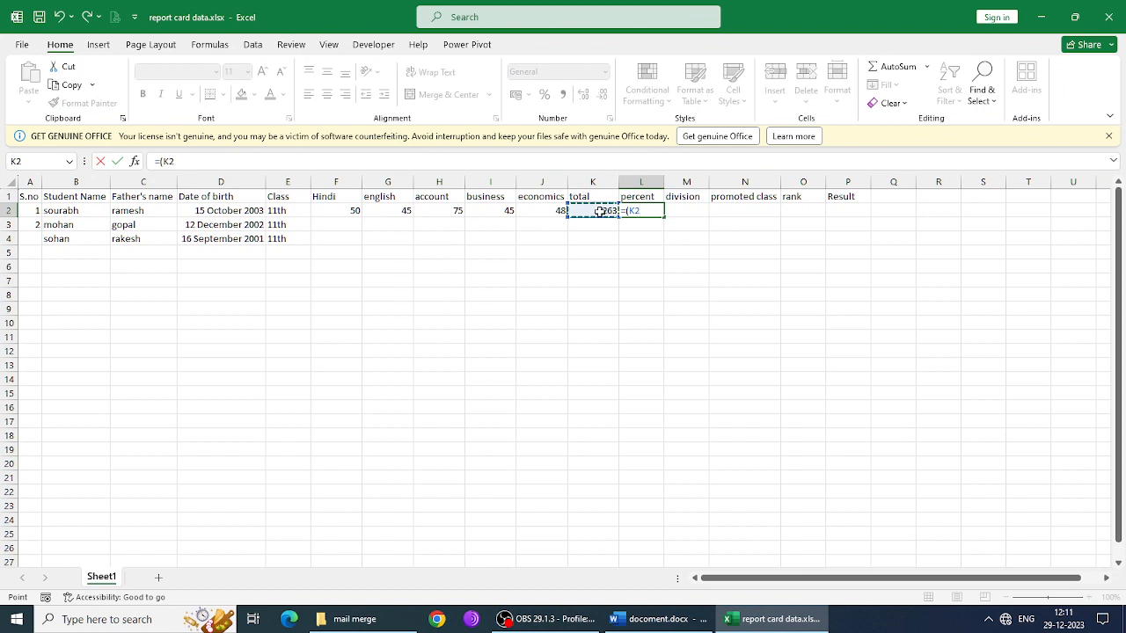
{"action": "type", "text": "////////////////////////////////////"}
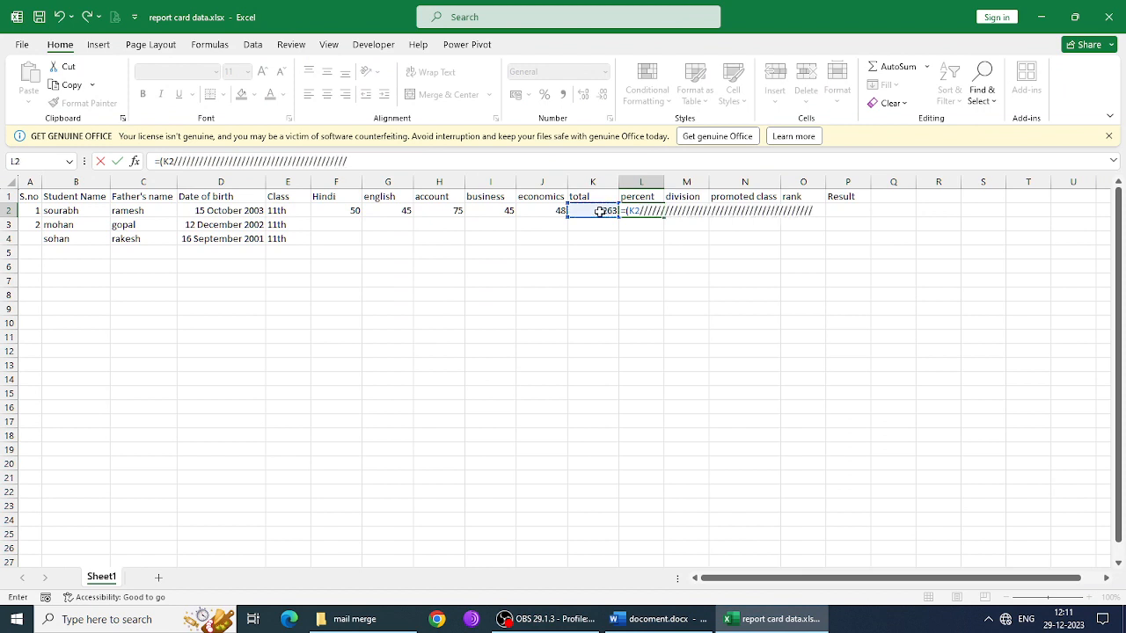
{"action": "type", "text": "///////////////"}
{"action": "key", "text": "BackSpace"}
{"action": "key", "text": "BackSpace"}
{"action": "key", "text": "BackSpace"}
{"action": "key", "text": "BackSpace"}
{"action": "key", "text": "BackSpace"}
{"action": "key", "text": "BackSpace"}
{"action": "key", "text": "BackSpace"}
{"action": "key", "text": "BackSpace"}
{"action": "key", "text": "BackSpace"}
{"action": "key", "text": "BackSpace"}
{"action": "key", "text": "BackSpace"}
{"action": "key", "text": "BackSpace"}
{"action": "key", "text": "BackSpace"}
{"action": "key", "text": "BackSpace"}
{"action": "key", "text": "BackSpace"}
{"action": "key", "text": "BackSpace"}
{"action": "key", "text": "BackSpace"}
{"action": "key", "text": "BackSpace"}
{"action": "key", "text": "BackSpace"}
{"action": "key", "text": "BackSpace"}
{"action": "key", "text": "BackSpace"}
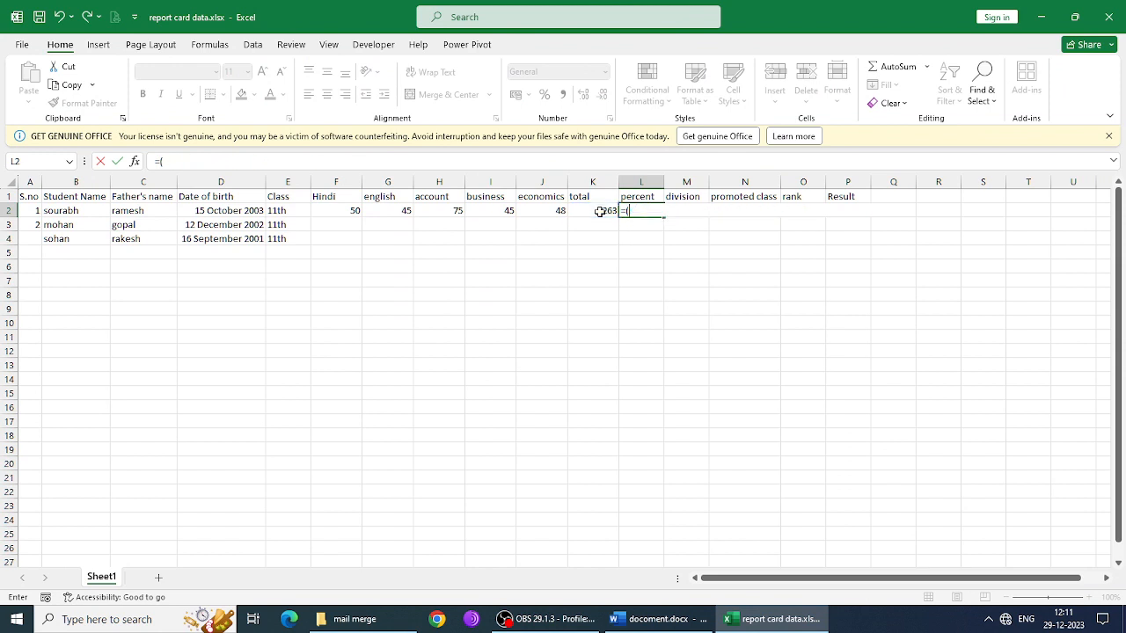
- Complete the percent formula in cell L2 as =(K2/500)*100
{"action": "left_click", "coordinate": [598, 211]}
{"action": "type", "text": "/"}
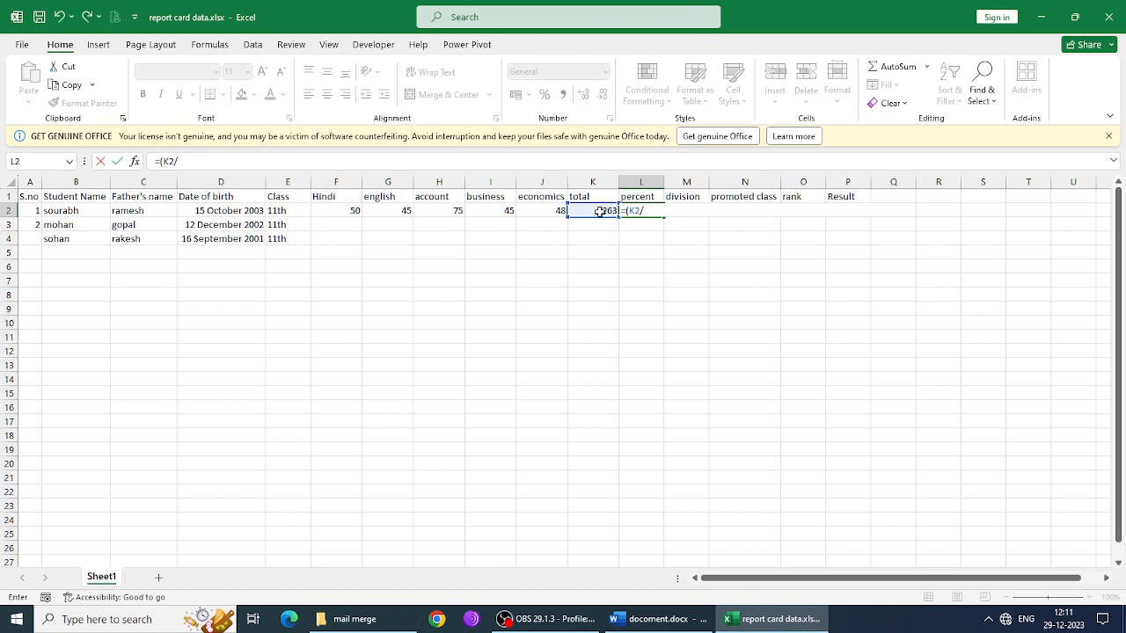
{"action": "type", "text": "500"}
{"action": "type", "text": ")*100"}
{"action": "key", "text": "Return"}
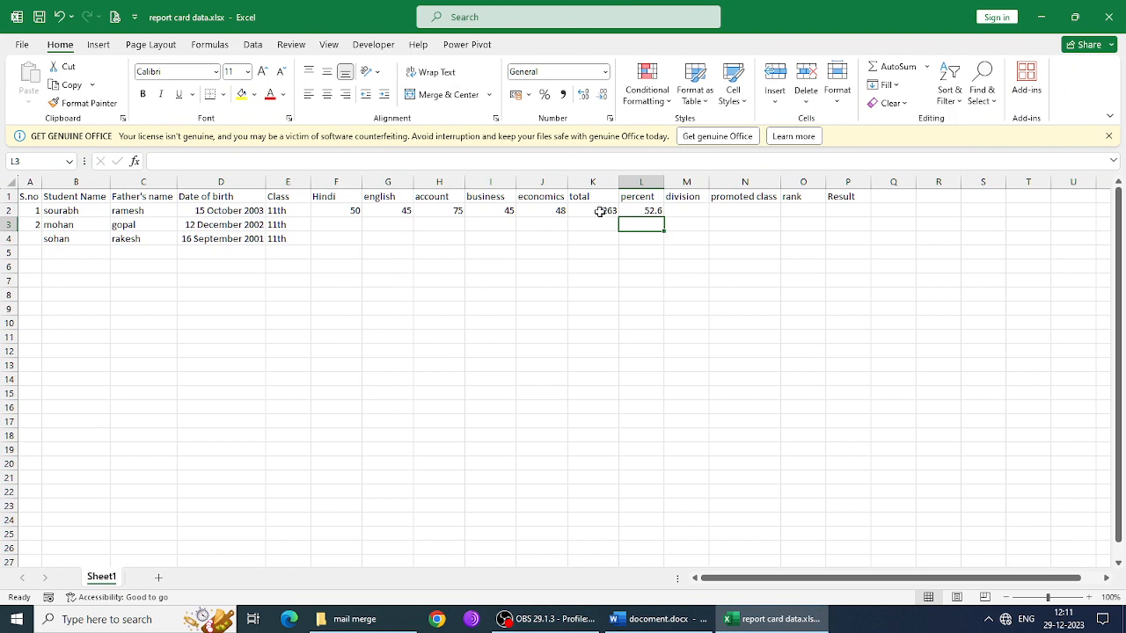
- Delete the whole division column from the report card data sheet
{"action": "left_click", "coordinate": [648, 213]}
{"action": "left_click", "coordinate": [690, 214]}
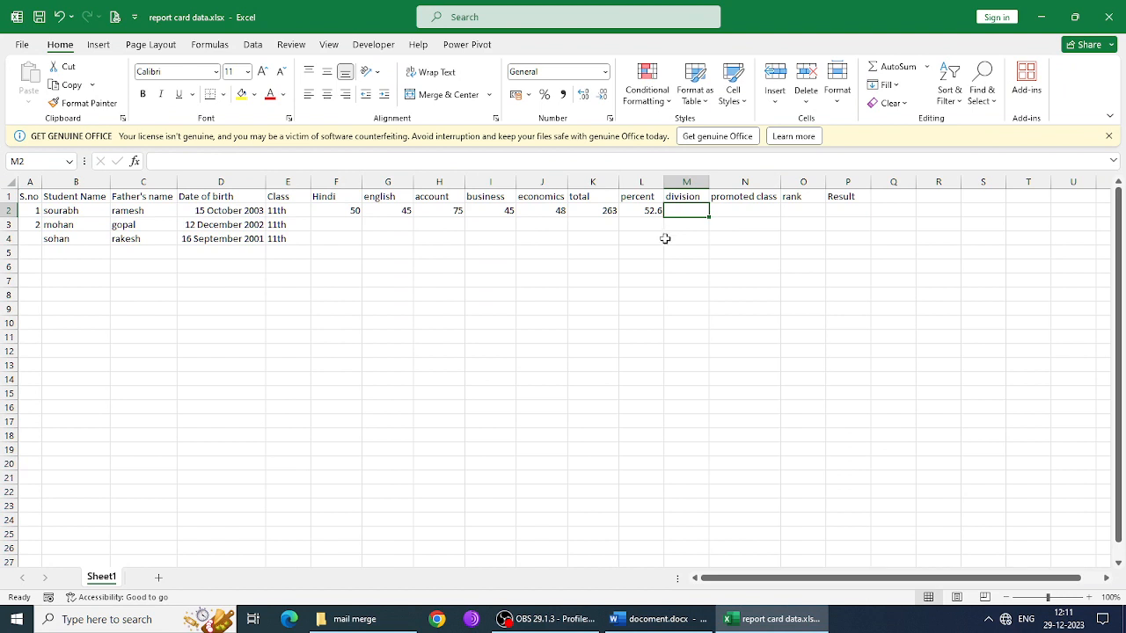
{"action": "left_click", "coordinate": [695, 177]}
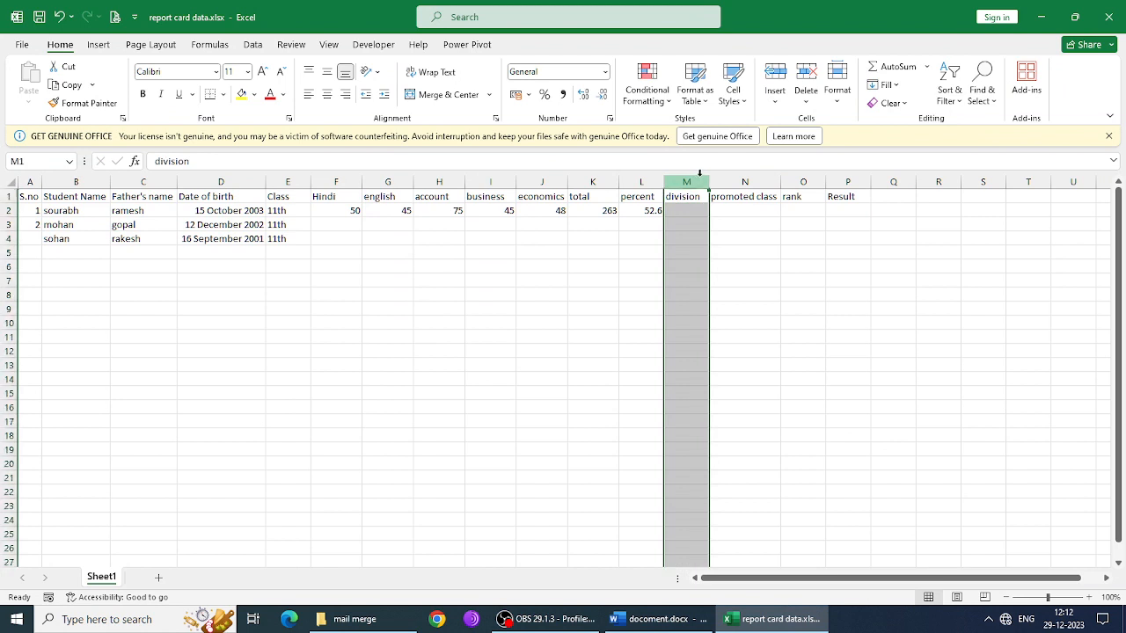
{"action": "key", "text": "ctrl+minus"}
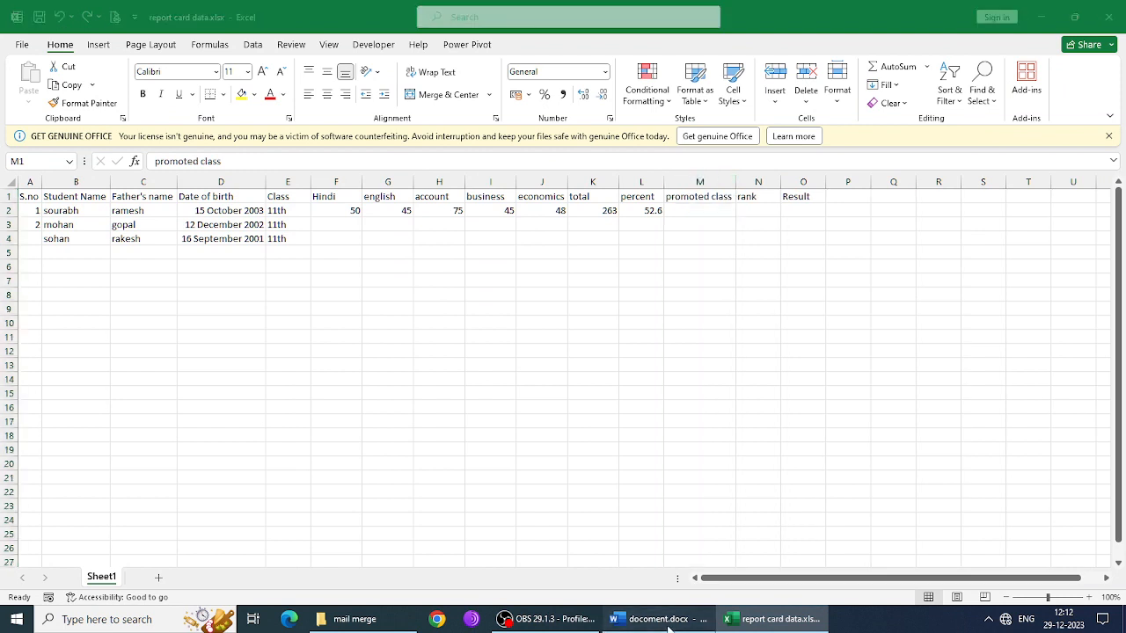
- Switch to docoment.docx in Word, delete the "Division :" line below the marks table, and save the document
{"action": "left_click", "coordinate": [658, 619]}
{"action": "left_click_drag", "start_coordinate": [425, 261], "coordinate": [319, 256]}
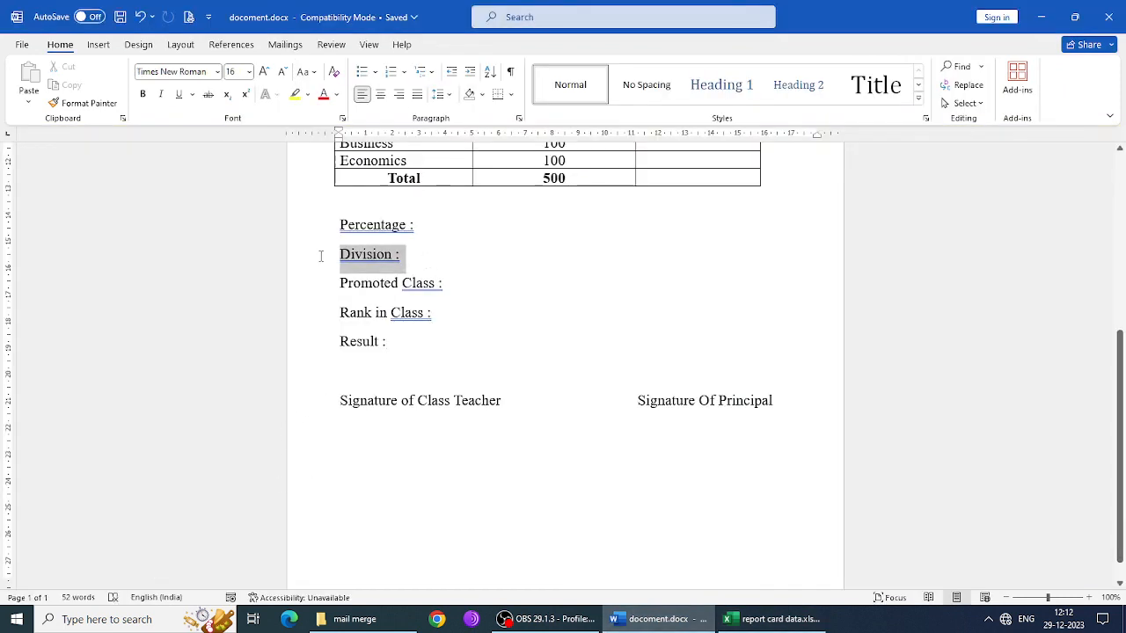
{"action": "key", "text": "Delete"}
{"action": "key", "text": "ctrl+s"}
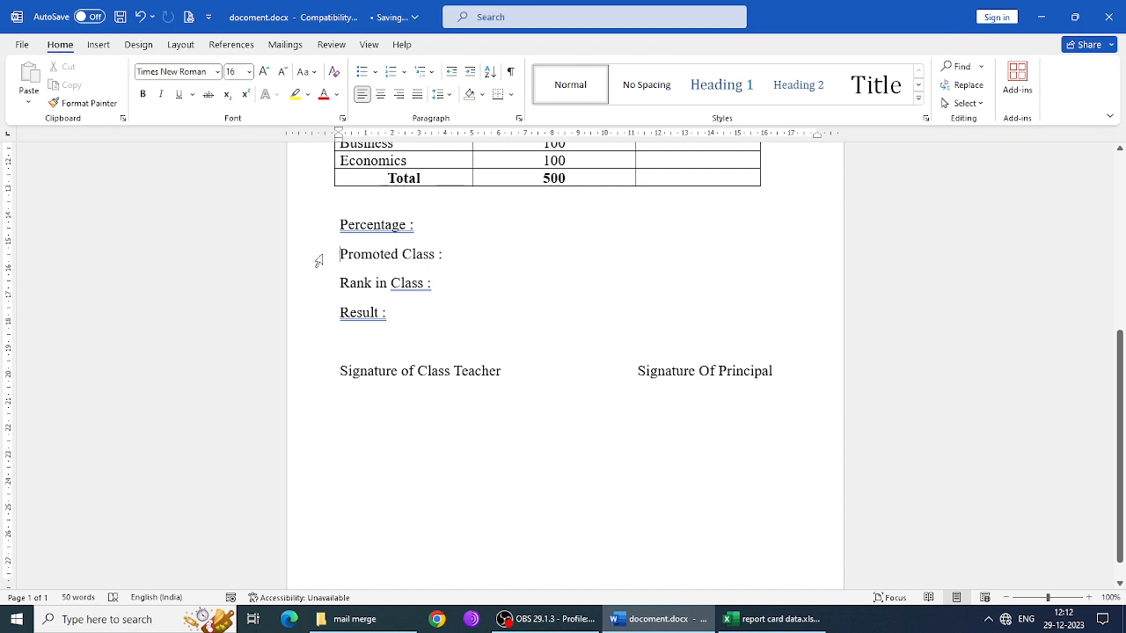
- Switch back to the report card data workbook in Excel and begin an IF formula in the Result cell O2
{"action": "left_click", "coordinate": [763, 619]}
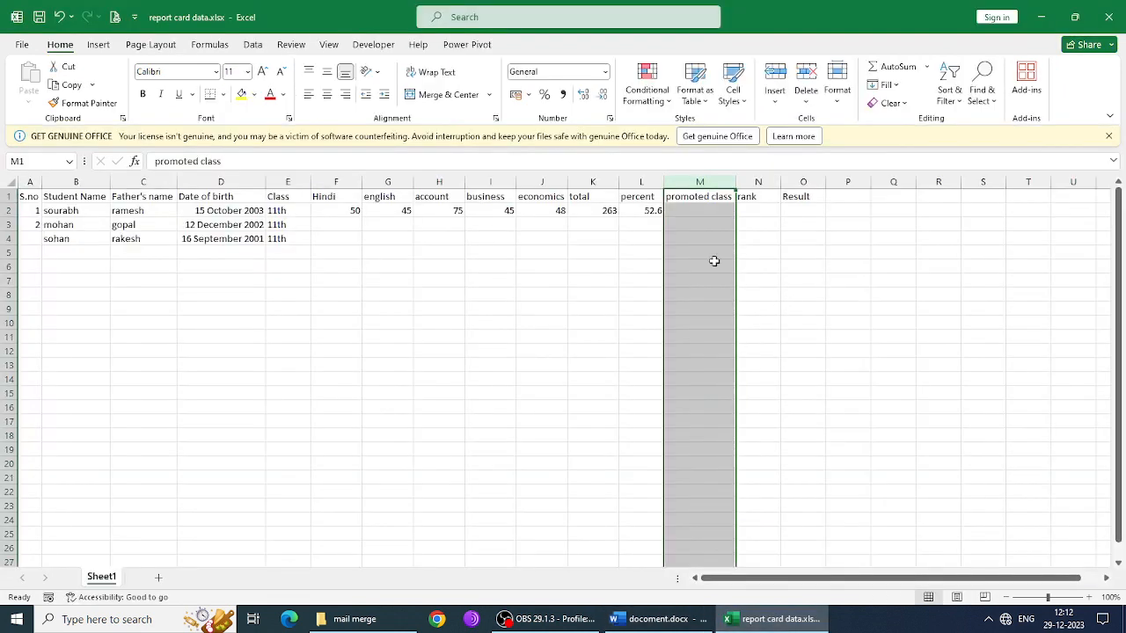
{"action": "left_click", "coordinate": [693, 210]}
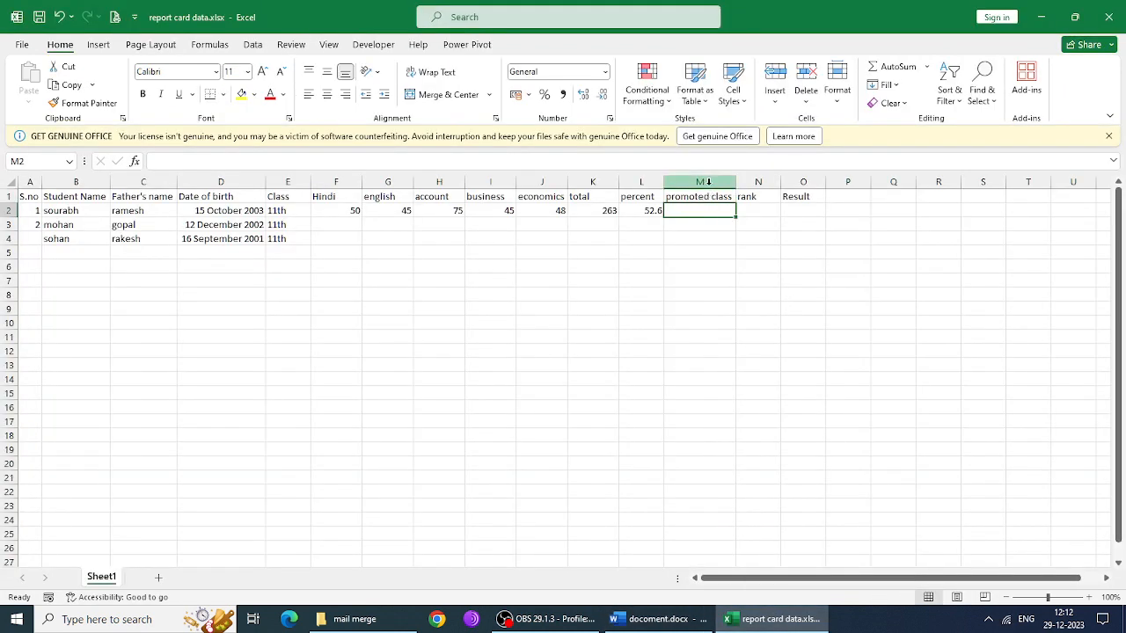
{"action": "left_click", "coordinate": [708, 181]}
{"action": "left_click", "coordinate": [754, 207]}
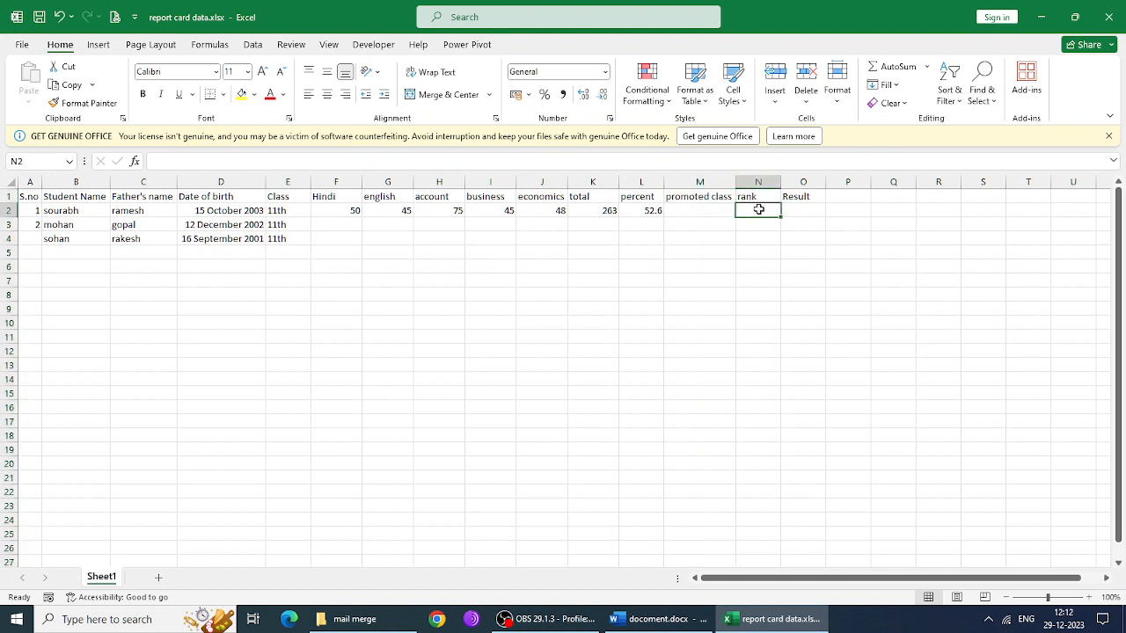
{"action": "left_click", "coordinate": [796, 209]}
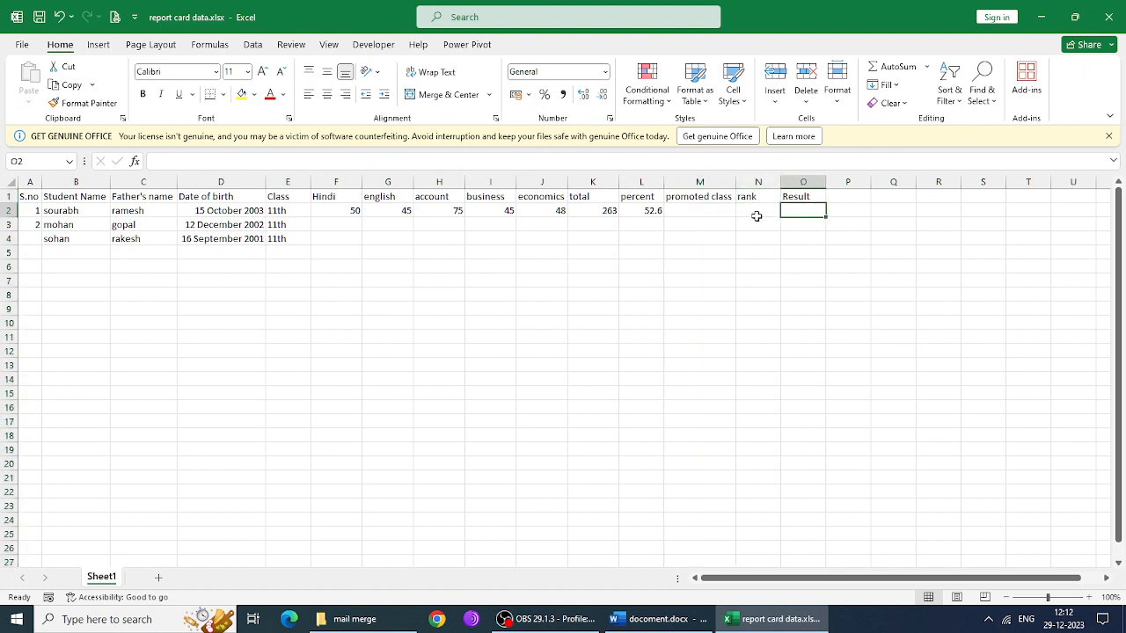
{"action": "left_click", "coordinate": [648, 215]}
{"action": "left_click", "coordinate": [799, 211]}
{"action": "type", "text": "="}
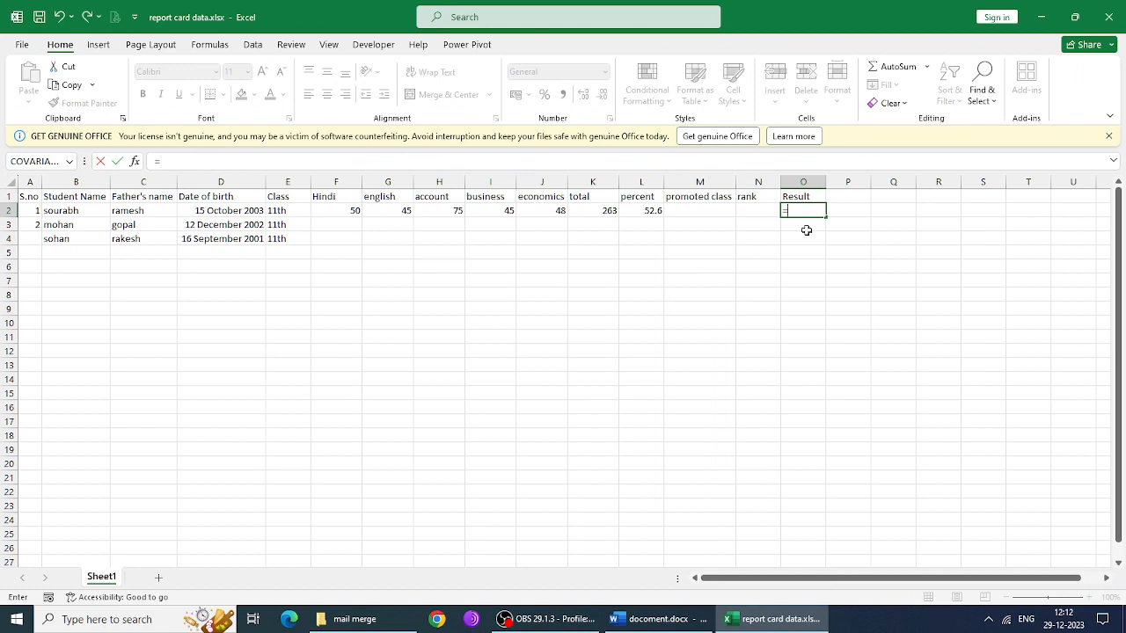
{"action": "type", "text": "if"}
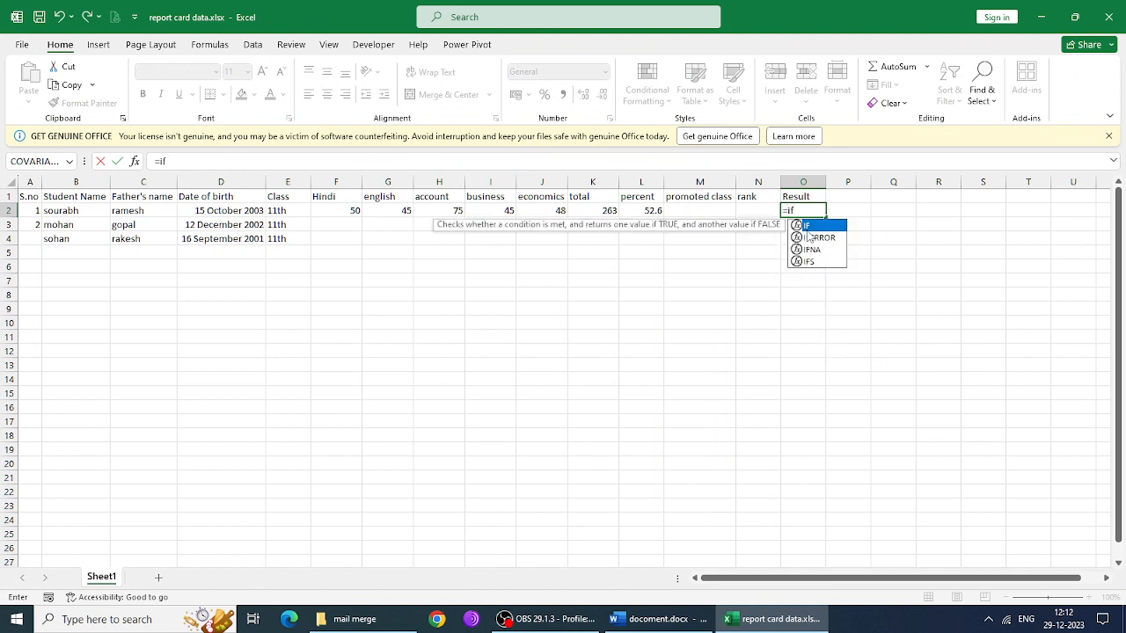
{"action": "type", "text": "("}
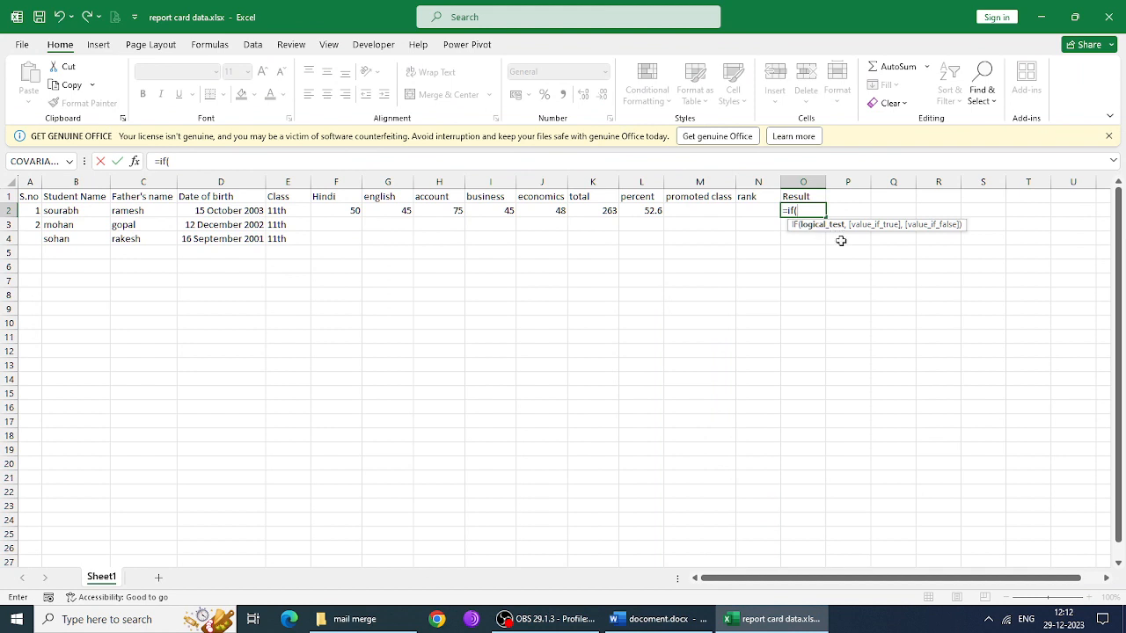
{"action": "left_click", "coordinate": [644, 211]}
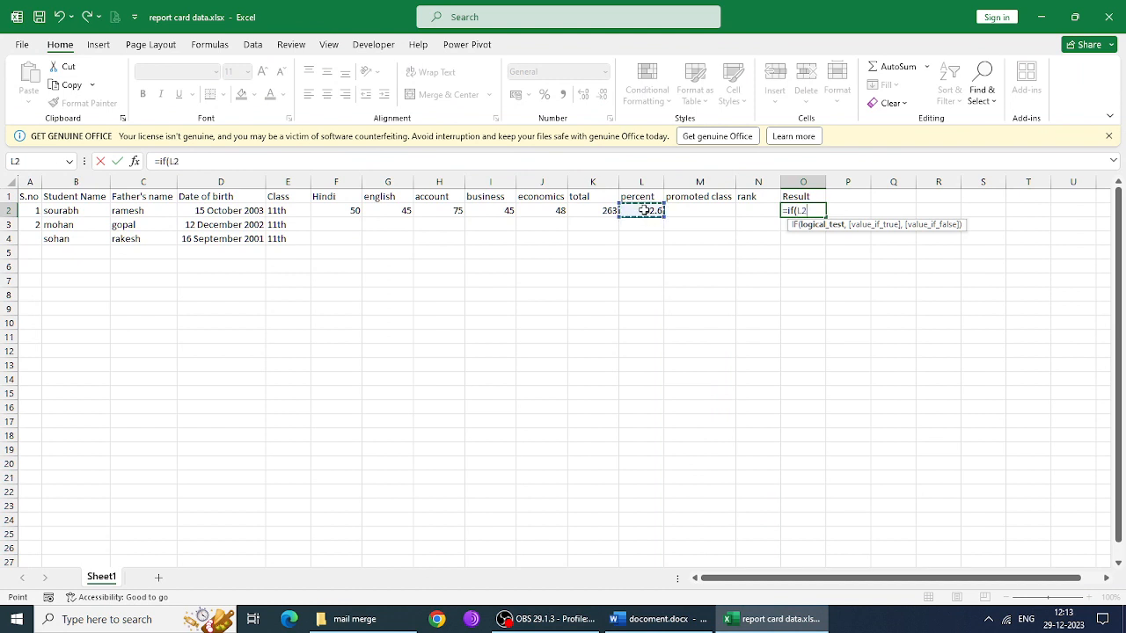
{"action": "type", "text": ">"}
{"action": "type", "text": "=300"}
{"action": "key", "text": "BackSpace"}
{"action": "key", "text": "BackSpace"}
{"action": "type", "text": "3"}
{"action": "key", "text": "BackSpace"}
{"action": "key", "text": "BackSpace"}
{"action": "key", "text": "BackSpace"}
{"action": "type", "text": "=>"}
{"action": "left_click", "coordinate": [821, 227]}
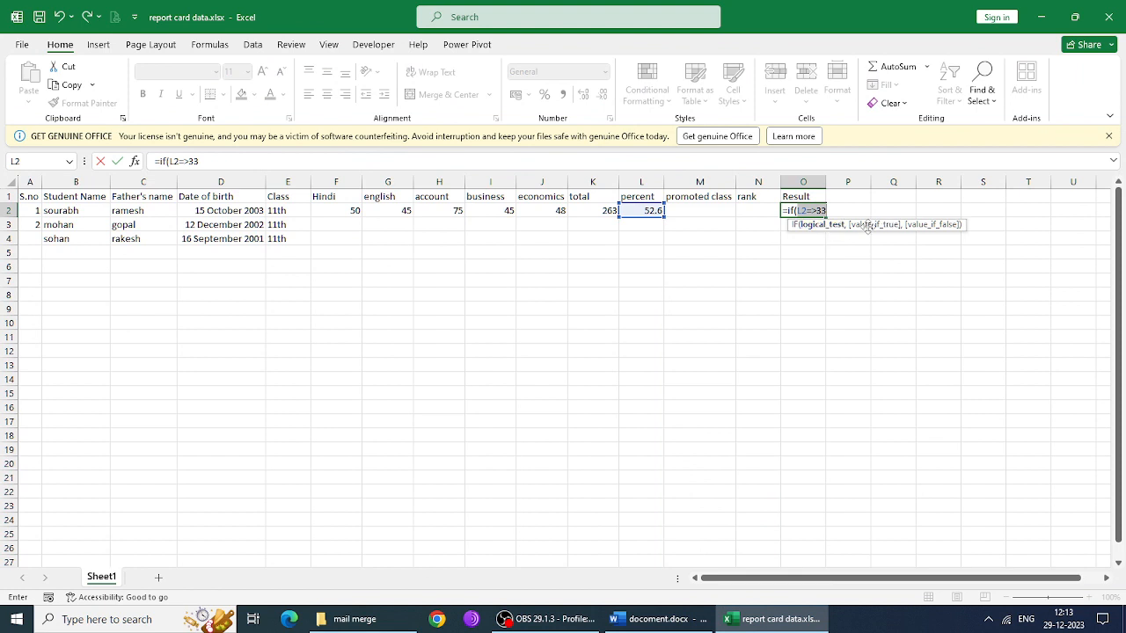
{"action": "type", "text": ","}
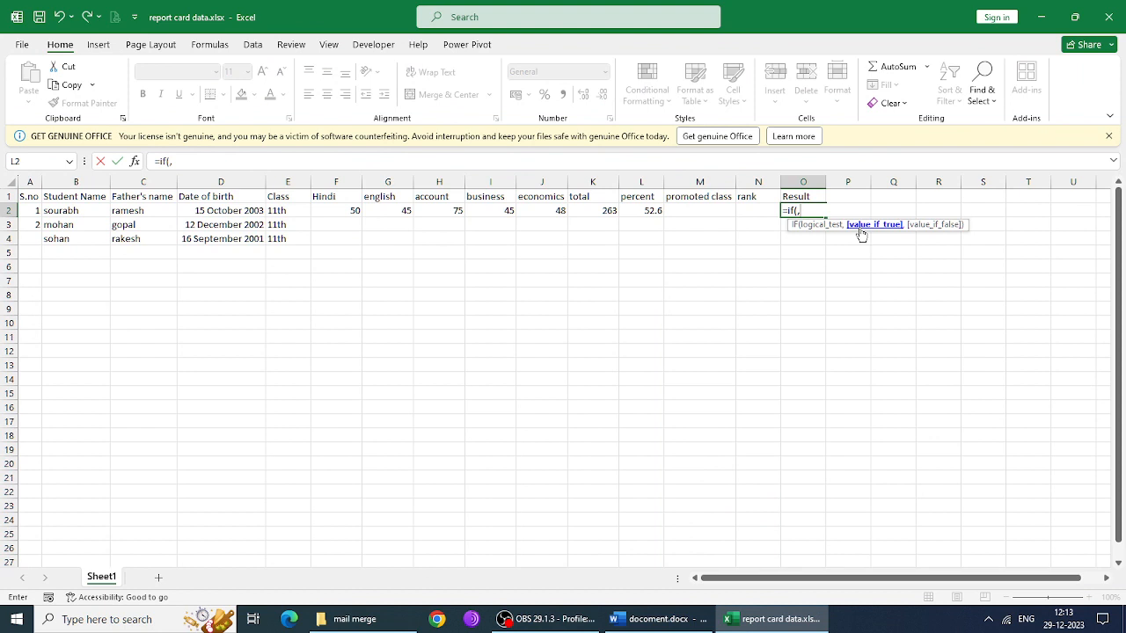
{"action": "key", "text": "BackSpace"}
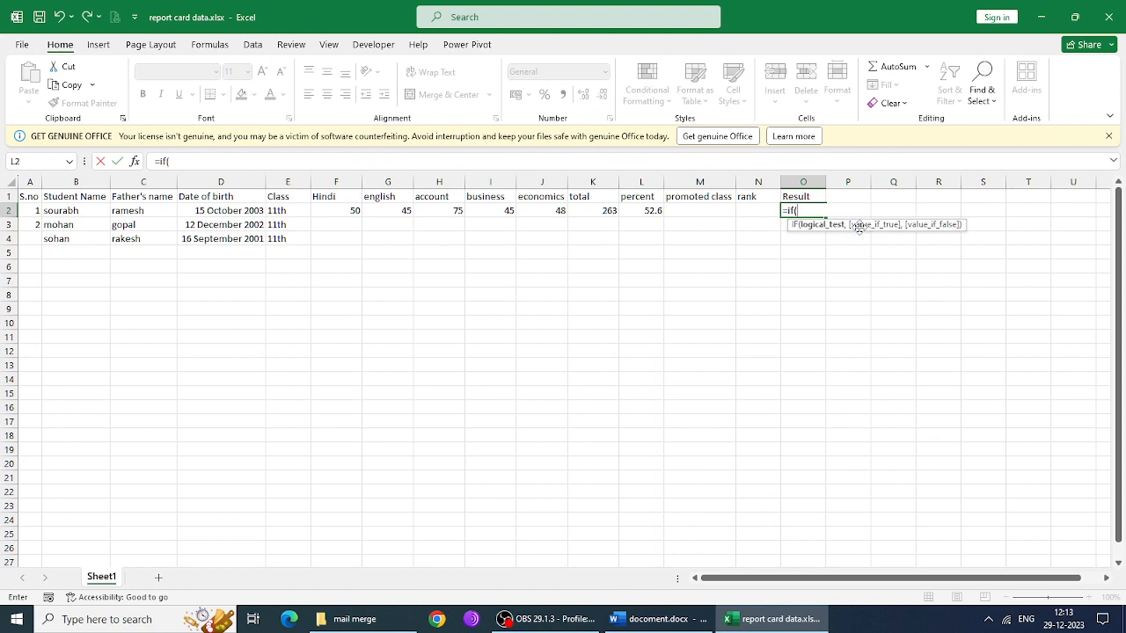
- Set the logical test of the IF formula in O2 to L2=>33
{"action": "left_click", "coordinate": [650, 210]}
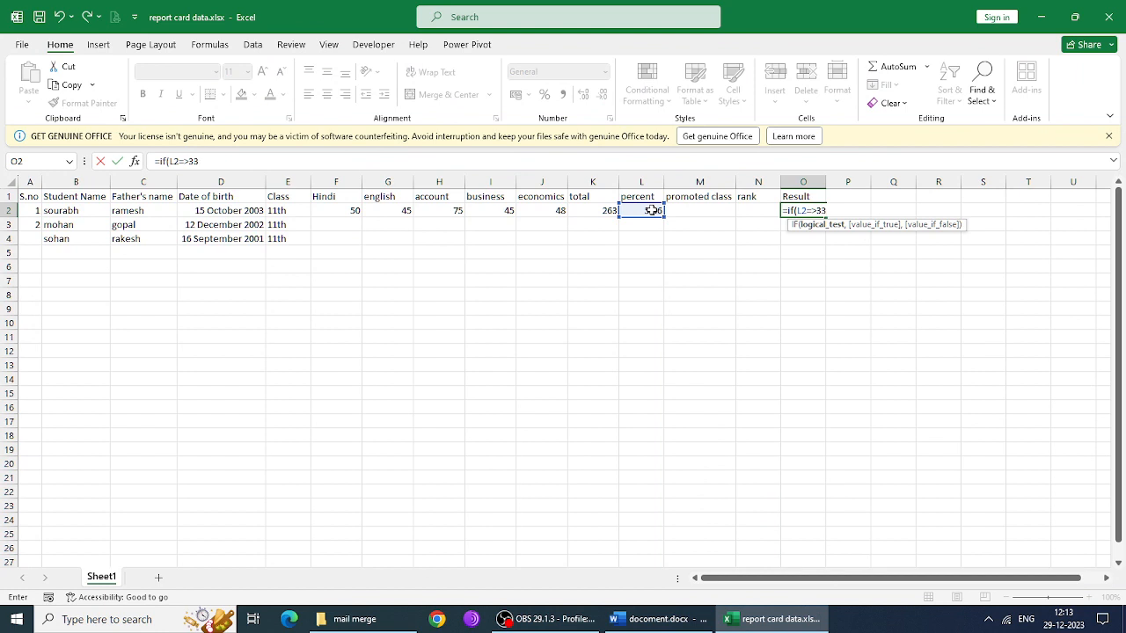
{"action": "type", "text": ","}
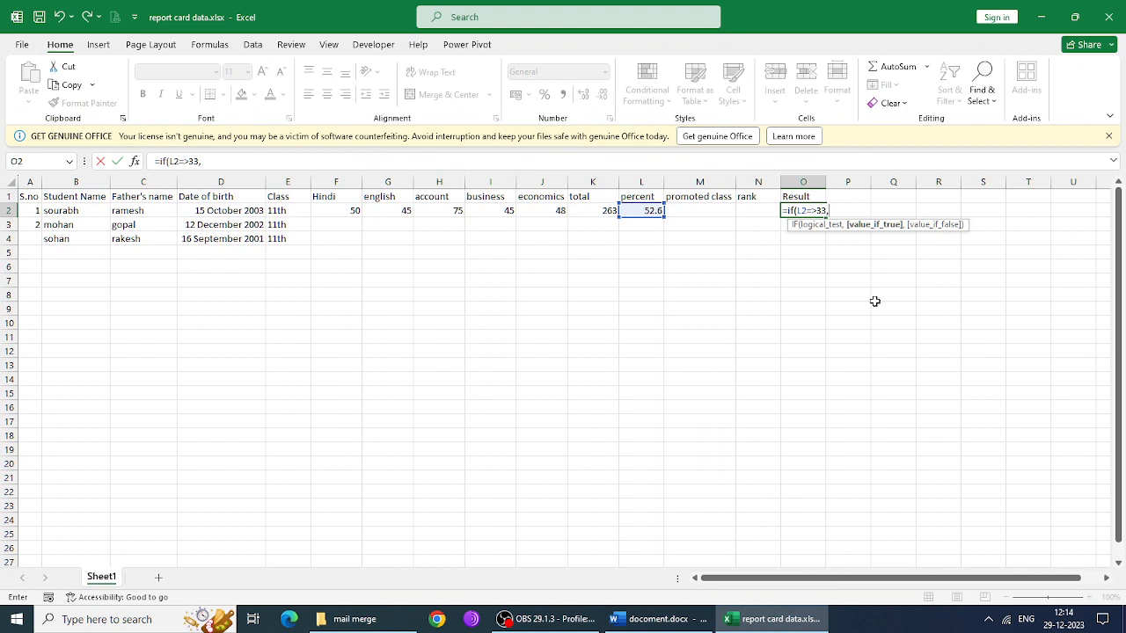
{"action": "type", "text": "\"Pass\""}
{"action": "key", "text": "BackSpace"}
{"action": "key", "text": "BackSpace"}
{"action": "key", "text": "BackSpace"}
{"action": "key", "text": "BackSpace"}
{"action": "key", "text": "BackSpace"}
{"action": "key", "text": "BackSpace"}
- Try to complete the Result formula in O2 as =if(L2=>33,pass,fail), with the outcomes unquoted
{"action": "type", "text": "pass,"}
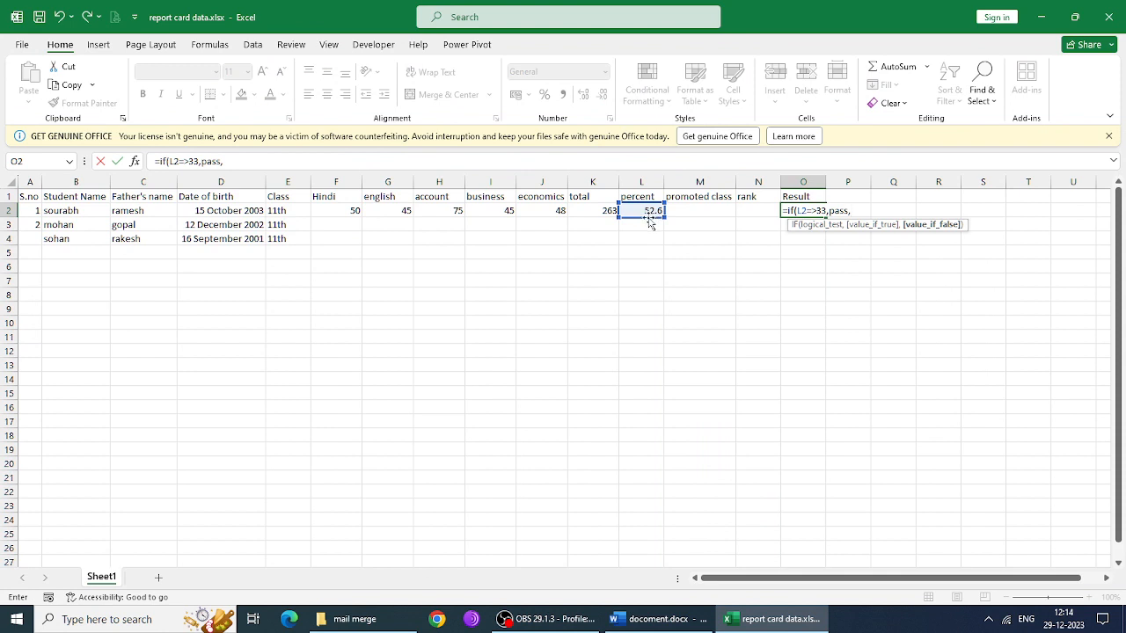
{"action": "type", "text": "fail)"}
{"action": "key", "text": "Return"}
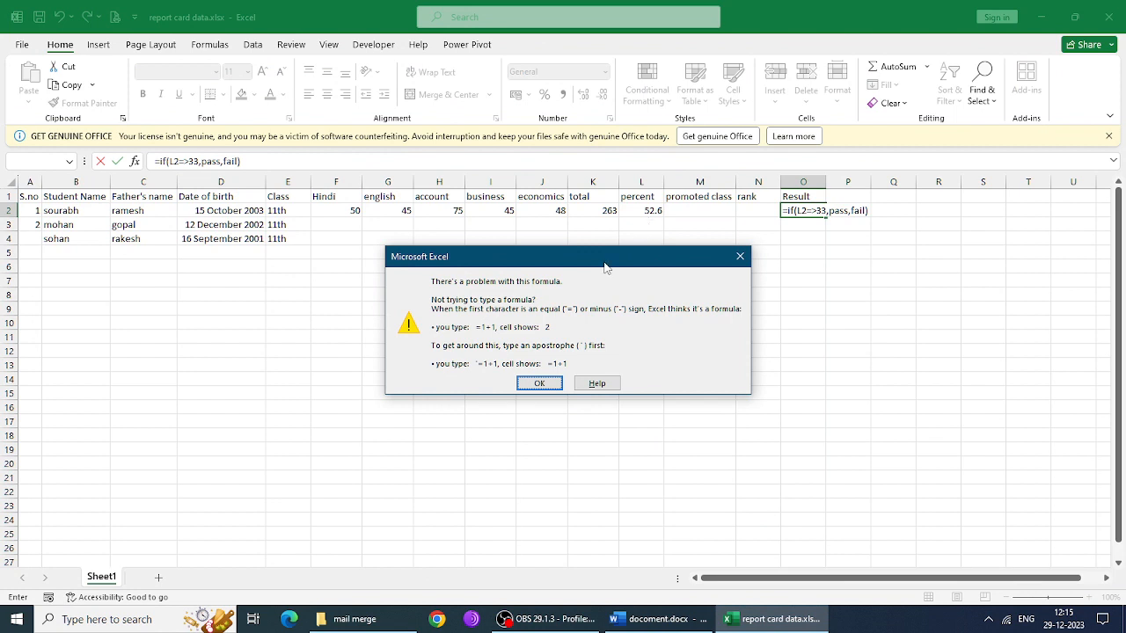
{"action": "left_click", "coordinate": [539, 383]}
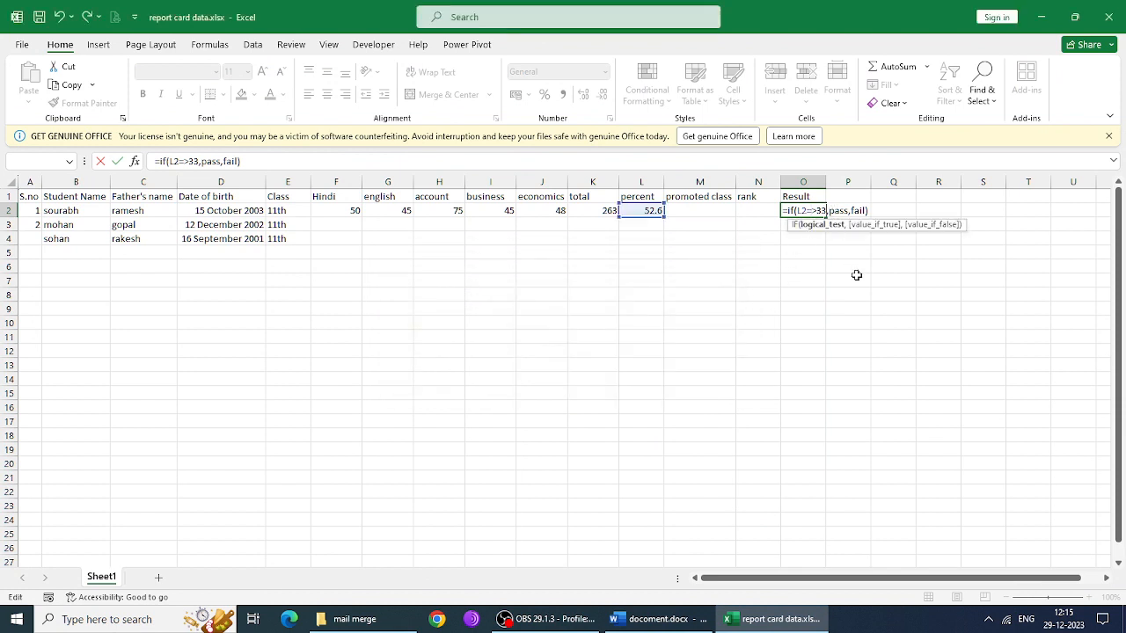
- Put the pass and fail outcomes of the Result formula in O2 in quotes, and accept the correction of its test to L2>=33
{"action": "key", "text": "Right"}
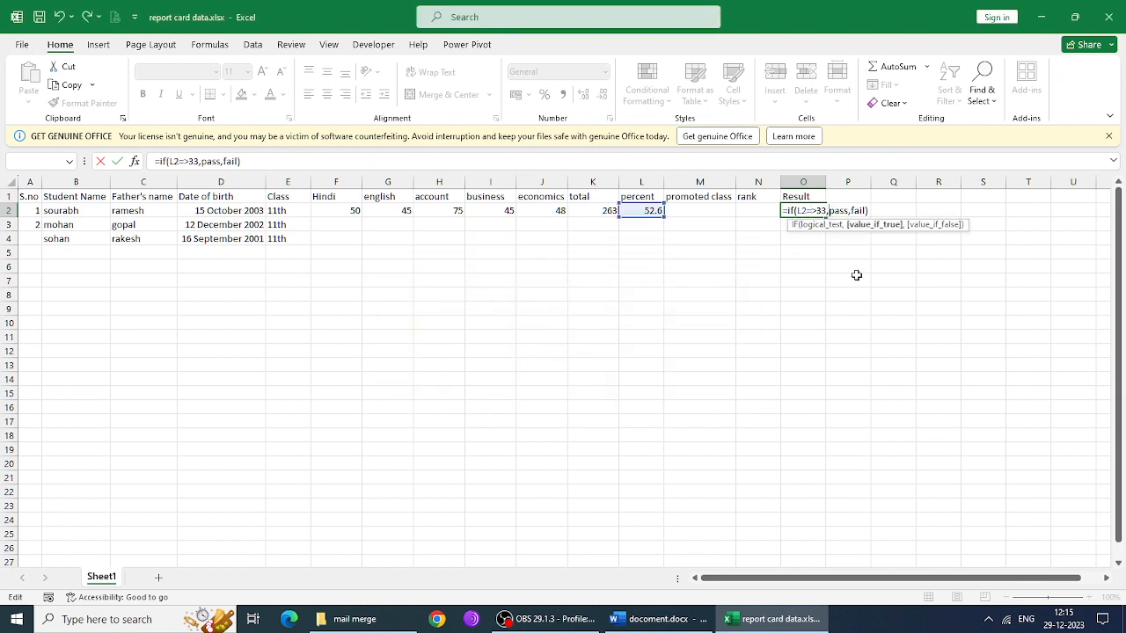
{"action": "type", "text": "\"pass\""}
{"action": "key", "text": "Right"}
{"action": "type", "text": "\","}
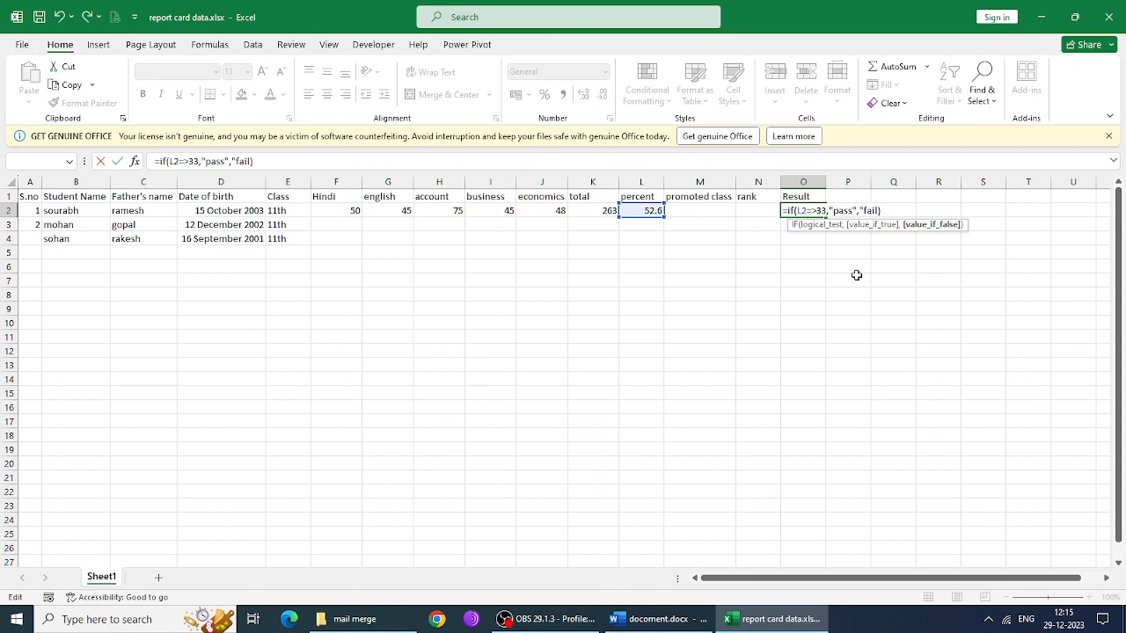
{"action": "type", "text": "\""}
{"action": "key", "text": "Right"}
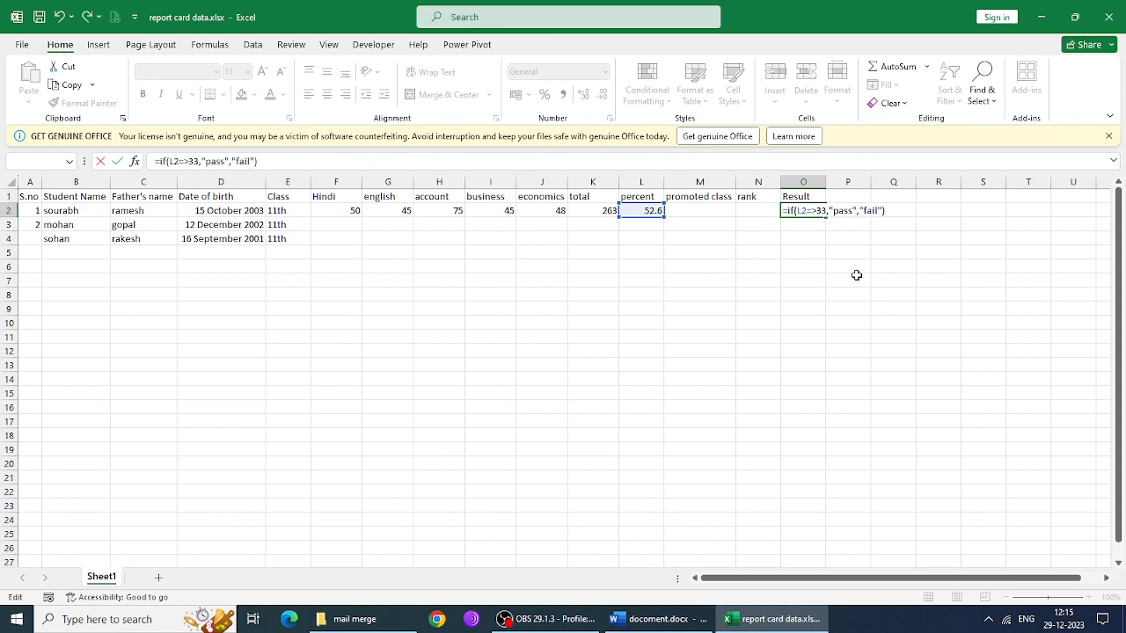
{"action": "key", "text": "Return"}
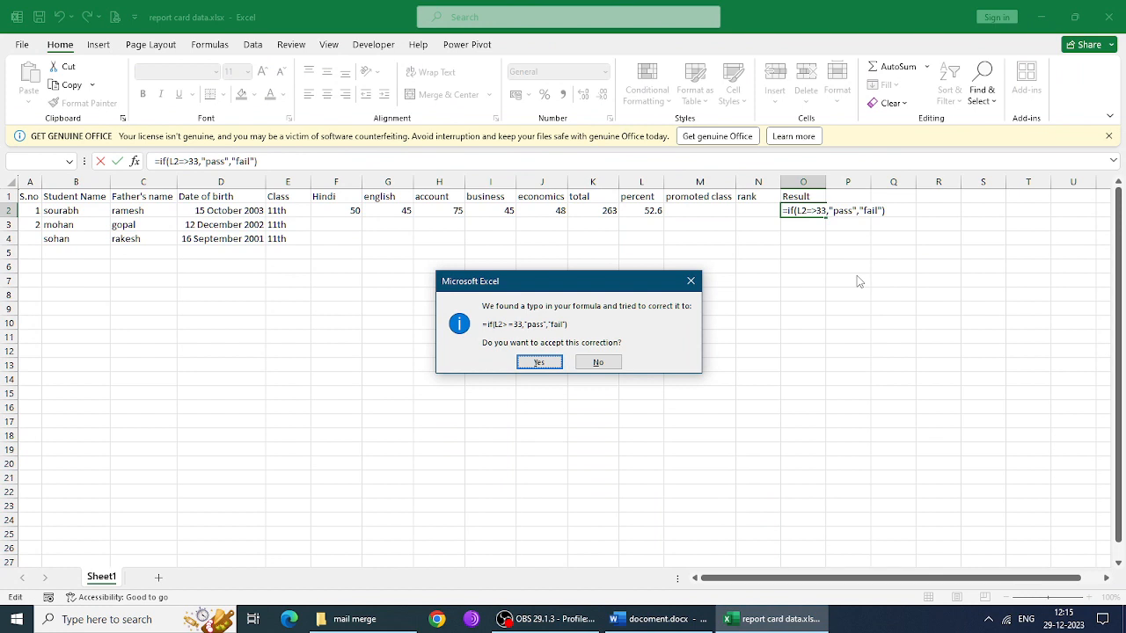
{"action": "key", "text": "Return"}
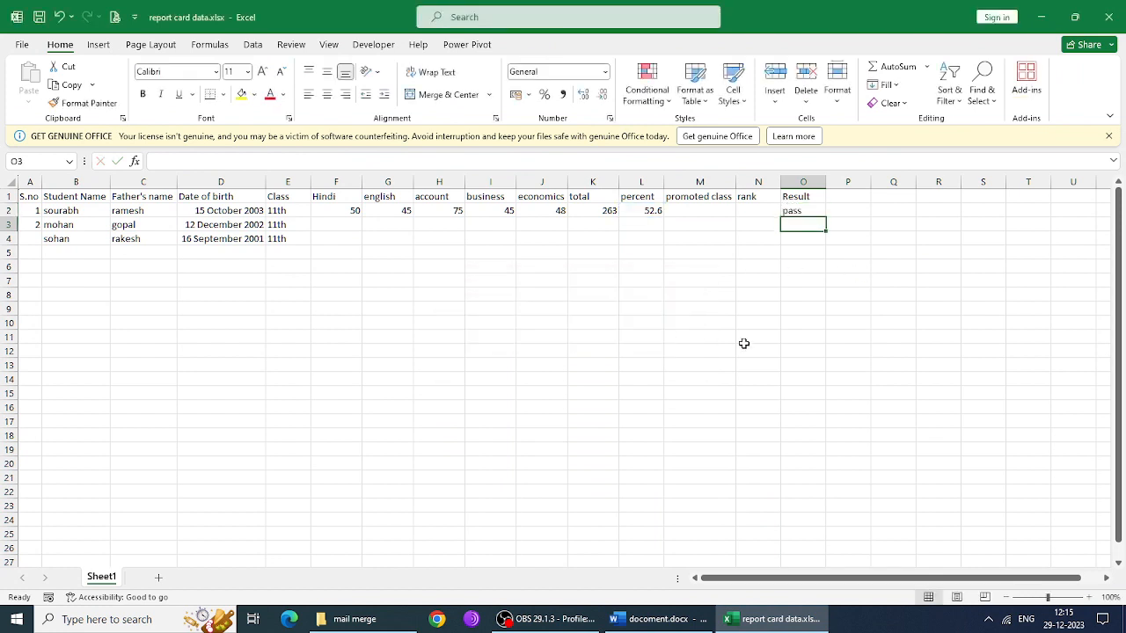
{"action": "left_click", "coordinate": [802, 210]}
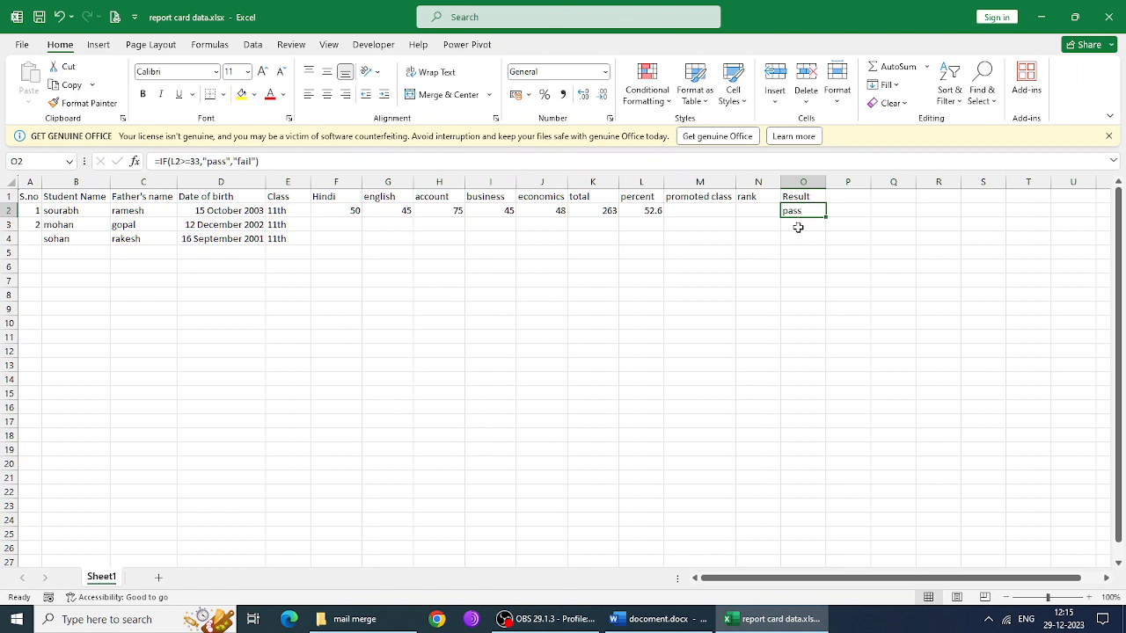
{"action": "left_click", "coordinate": [640, 211]}
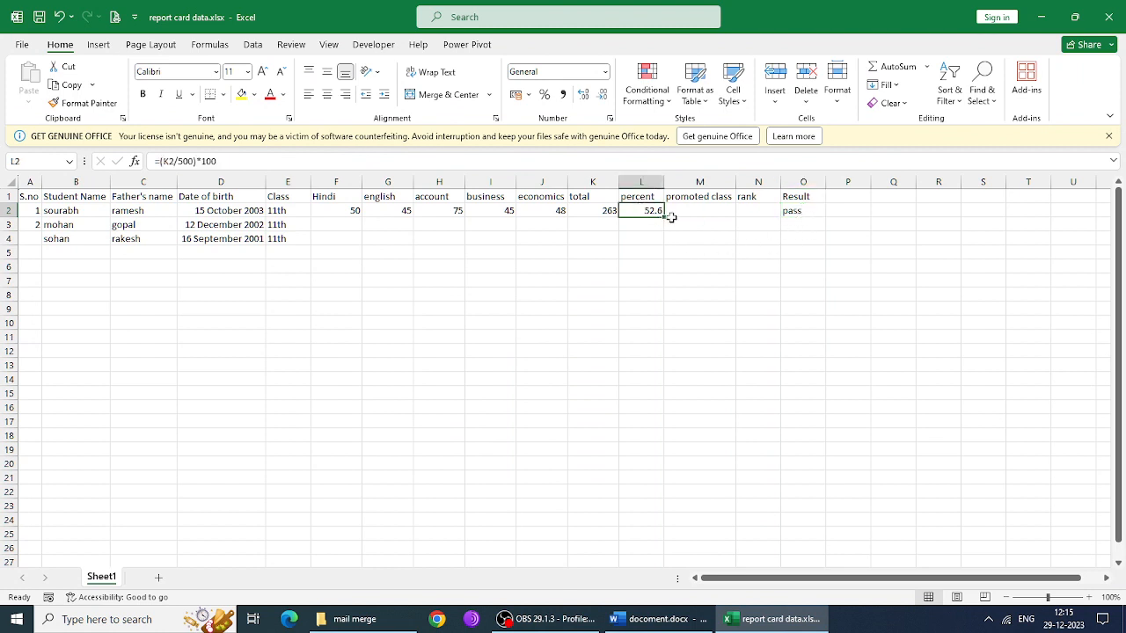
{"action": "left_click", "coordinate": [802, 212]}
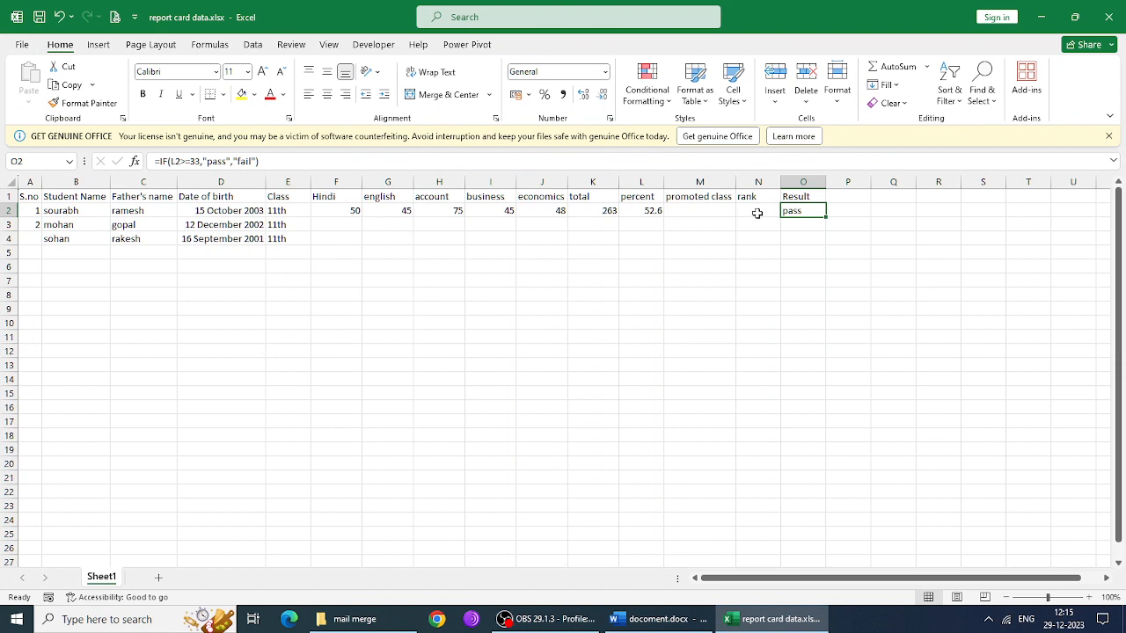
- Begin an IF formula in the promoted class cell M2 with the logical test O2="pass"
{"action": "left_click", "coordinate": [716, 211]}
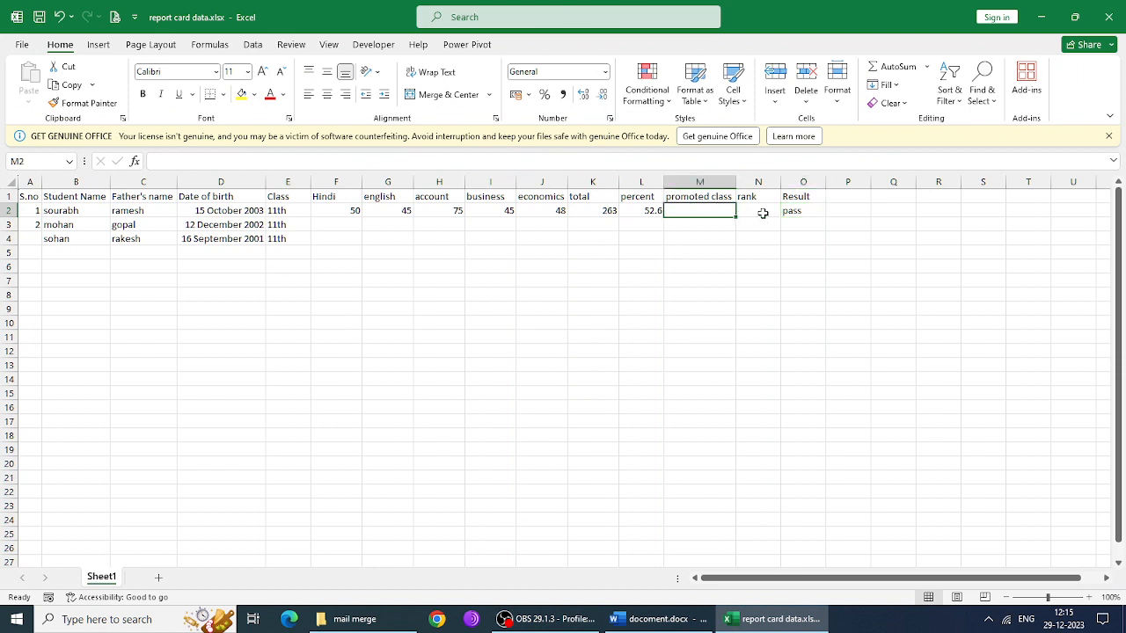
{"action": "left_click", "coordinate": [794, 212]}
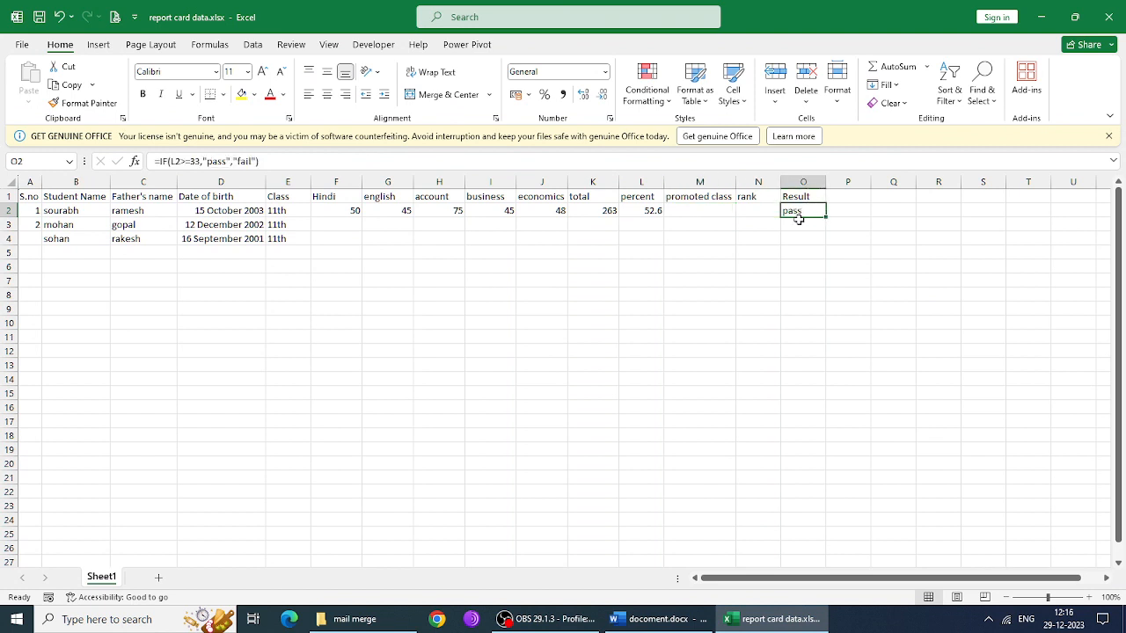
{"action": "left_click", "coordinate": [726, 214]}
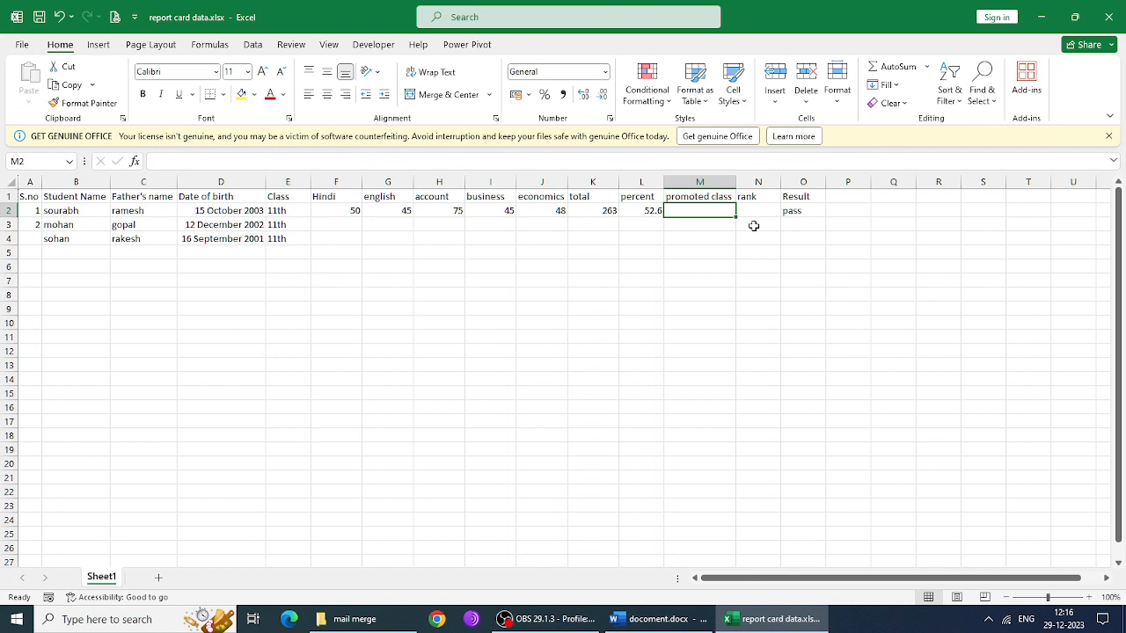
{"action": "type", "text": "if"}
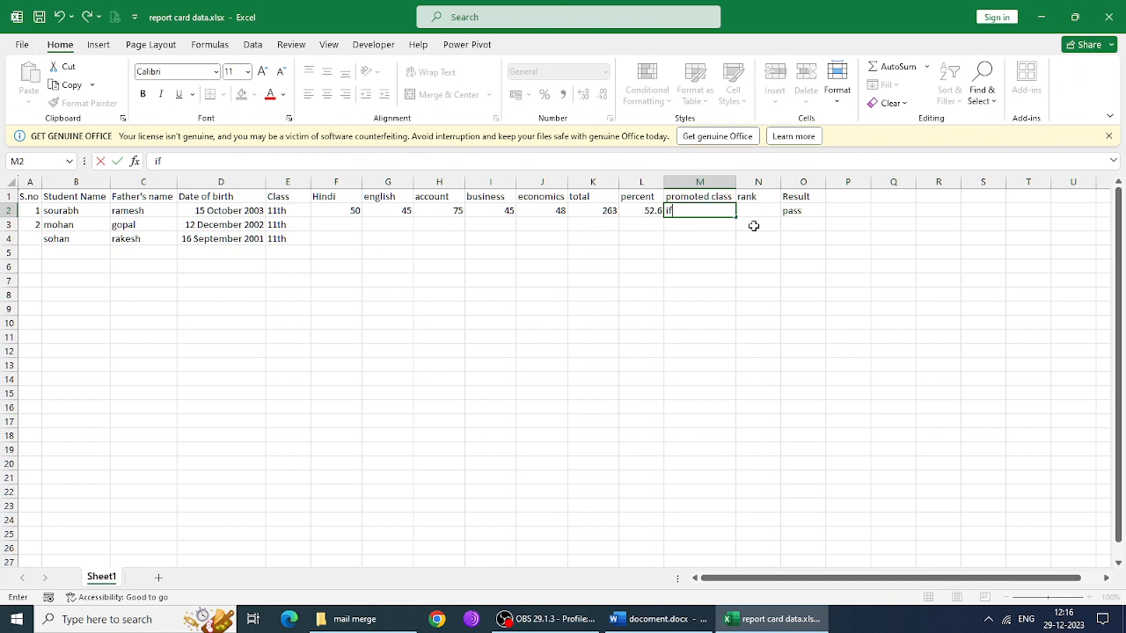
{"action": "key", "text": "BackSpace"}
{"action": "key", "text": "BackSpace"}
{"action": "type", "text": "=i"}
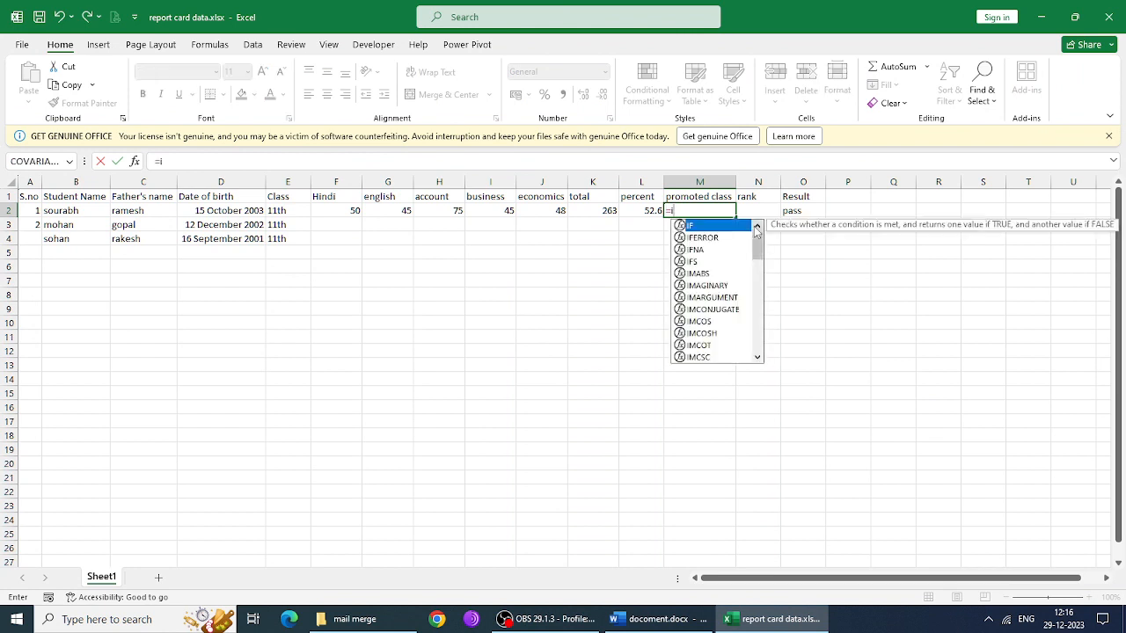
{"action": "type", "text": "f("}
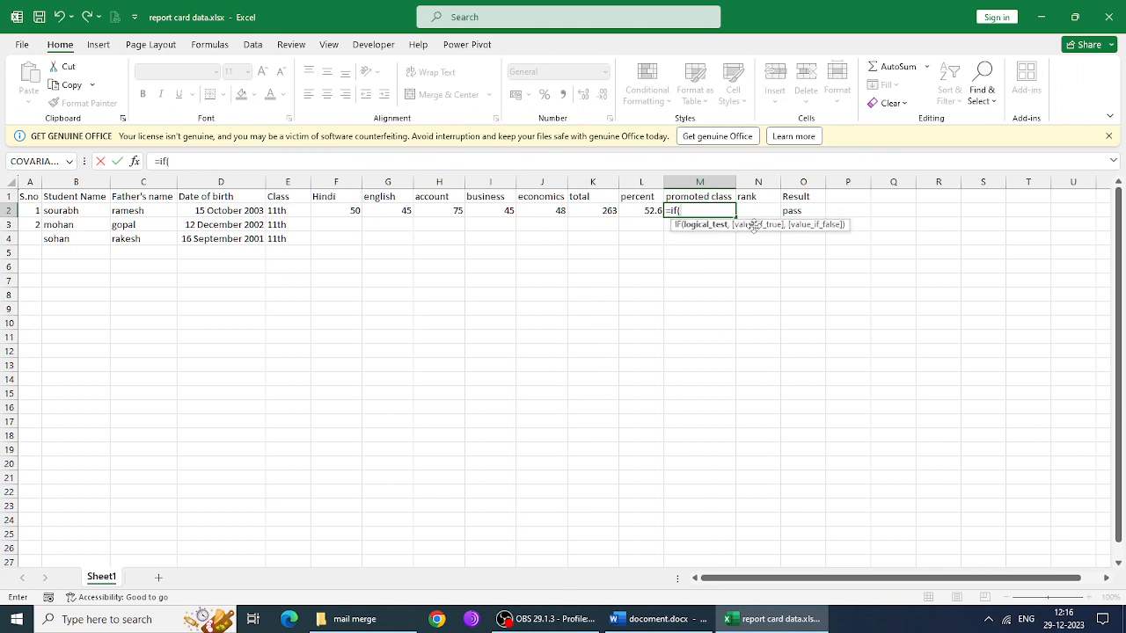
{"action": "left_click", "coordinate": [790, 211]}
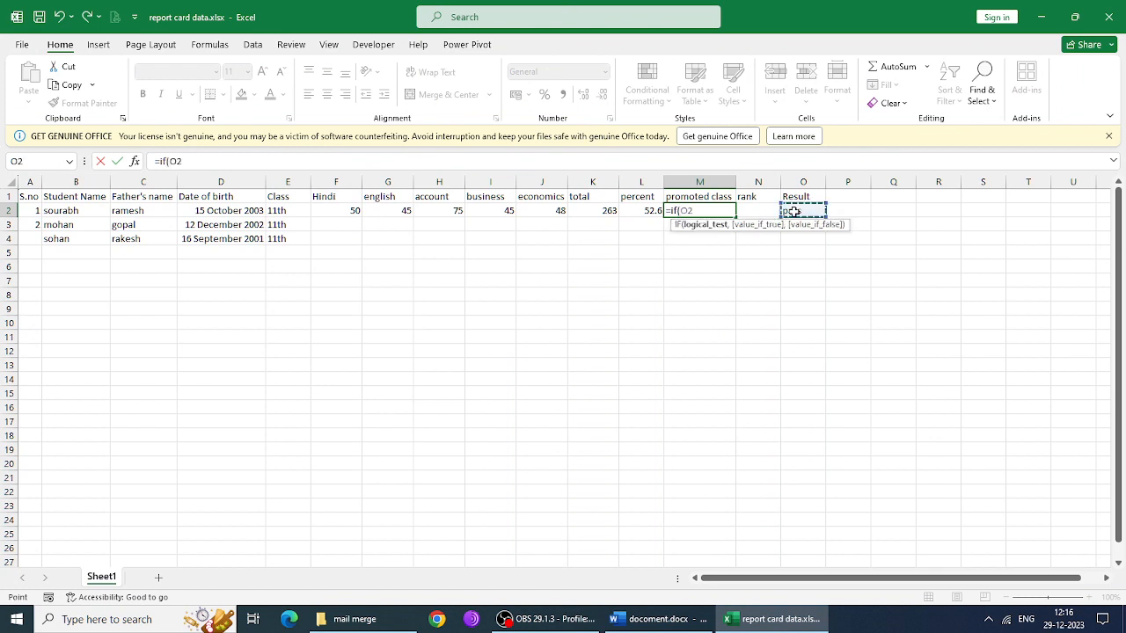
{"action": "type", "text": "=\"p"}
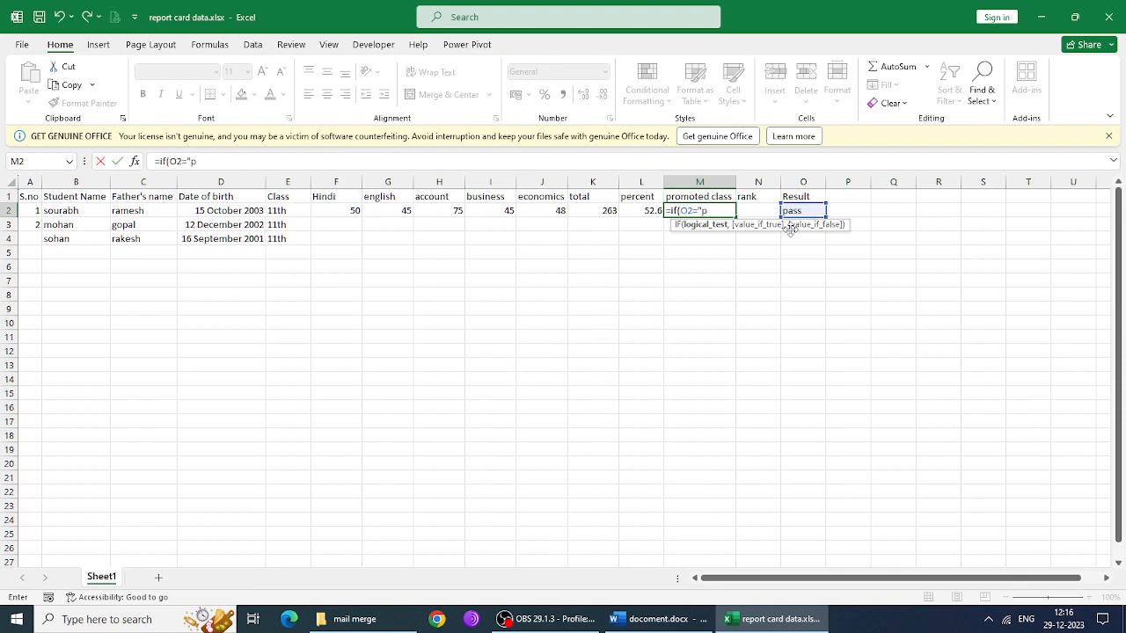
{"action": "type", "text": "ass\","}
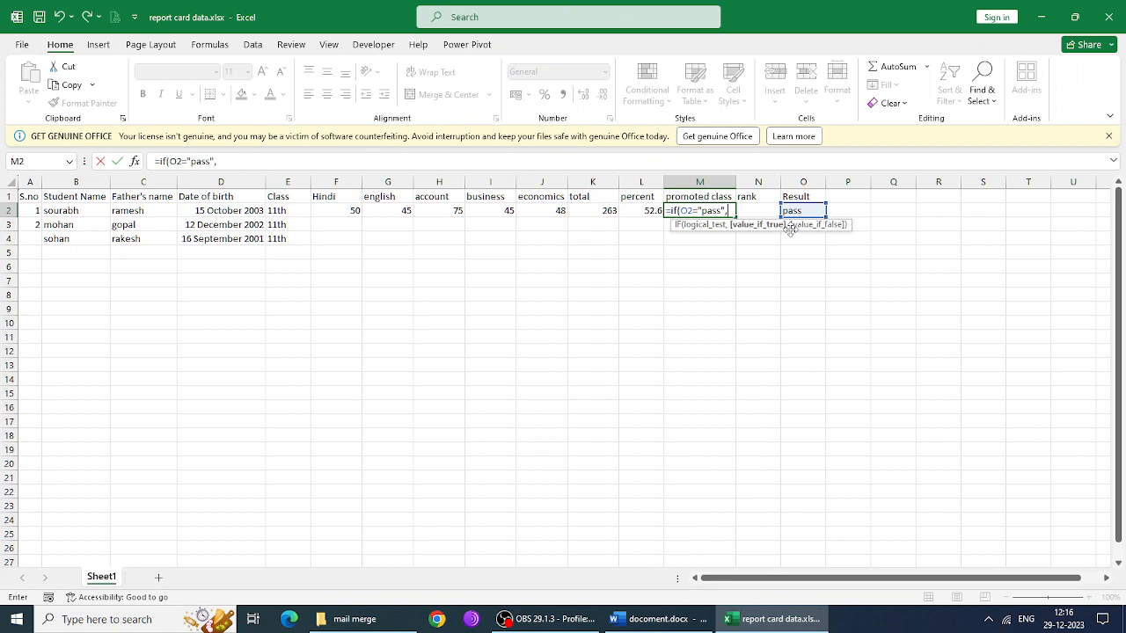
- Complete the promoted class formula in M2 with "12th" as the true value and "11th" as the false value
{"action": "type", "text": "\"12th\","}
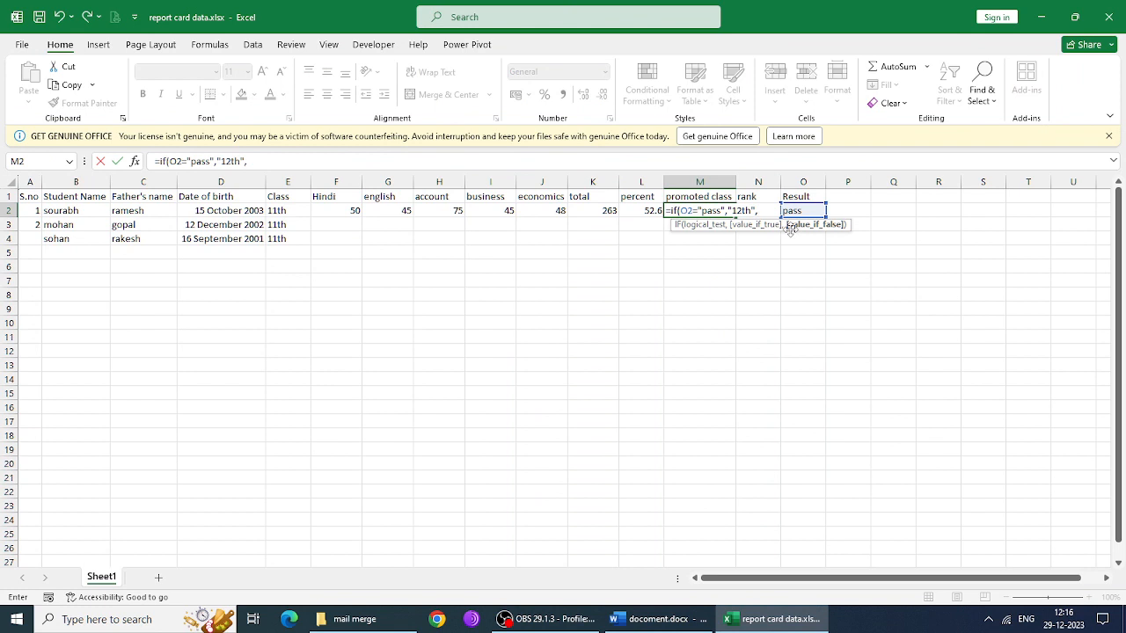
{"action": "type", "text": "\"11th\""}
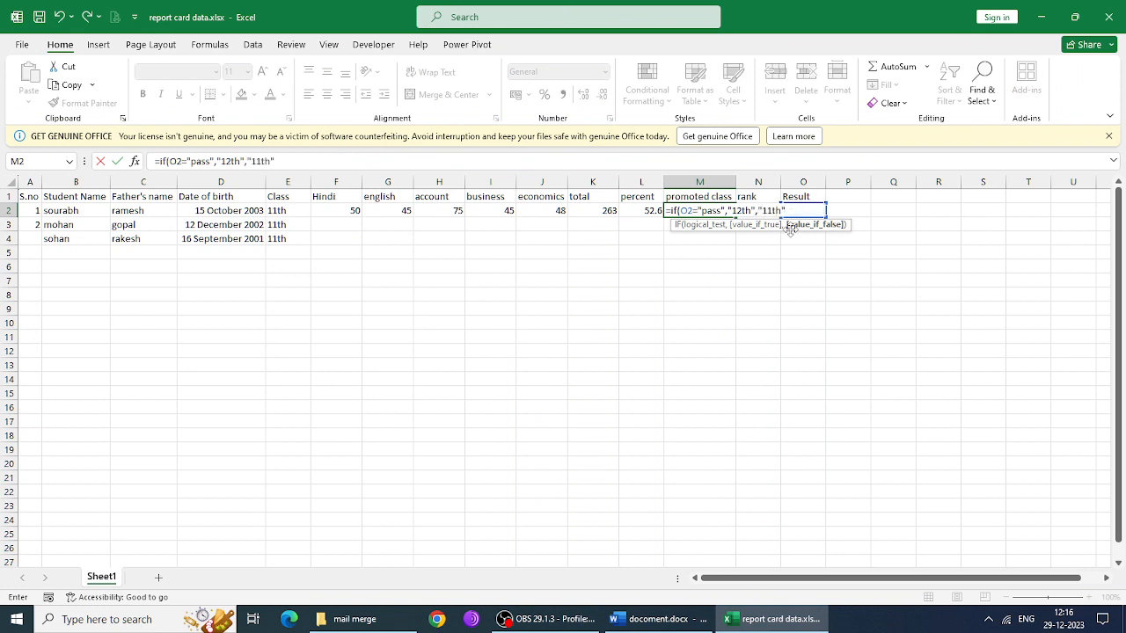
{"action": "key", "text": "Return"}
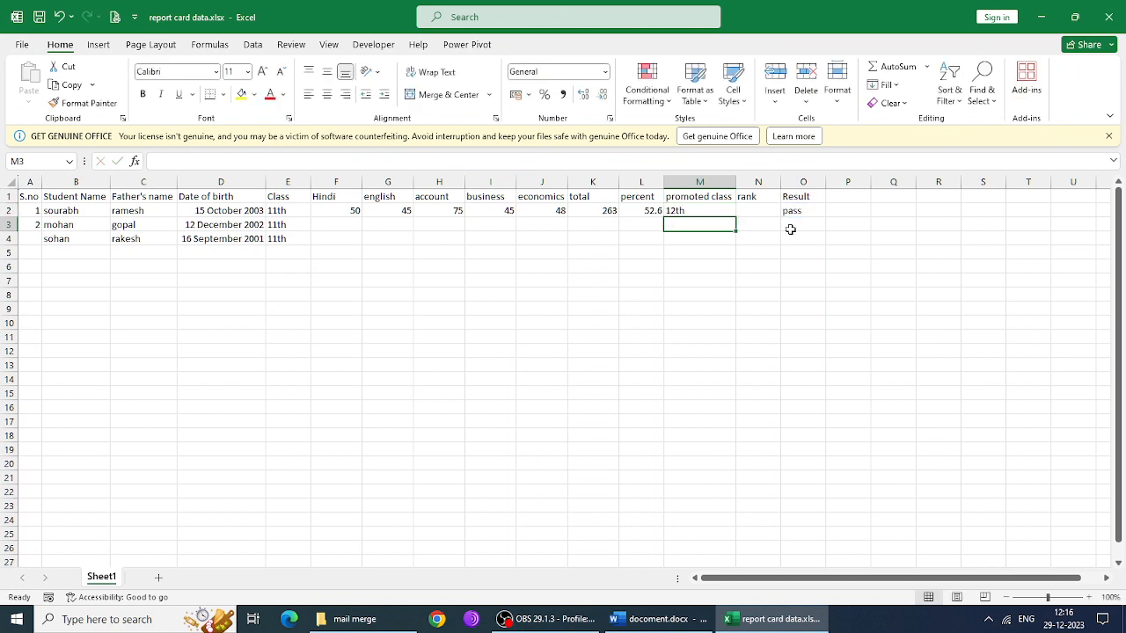
- Enter the formula =rank(L2,L:L,1) in the rank cell N2, ranking the percent column in ascending order
{"action": "left_click", "coordinate": [761, 214]}
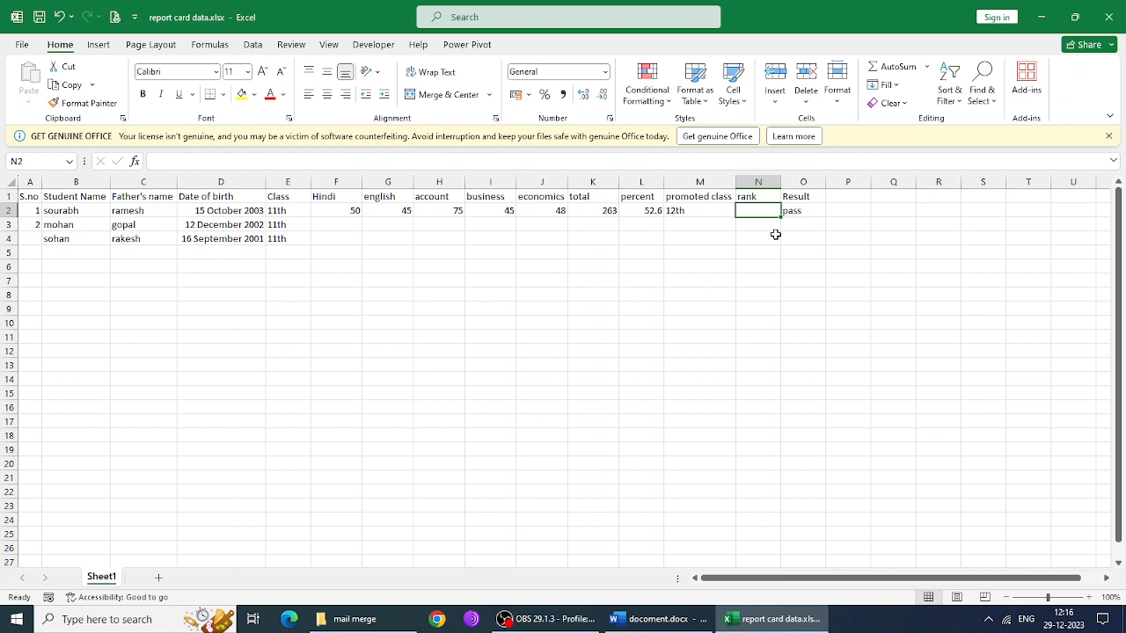
{"action": "type", "text": "=rank"}
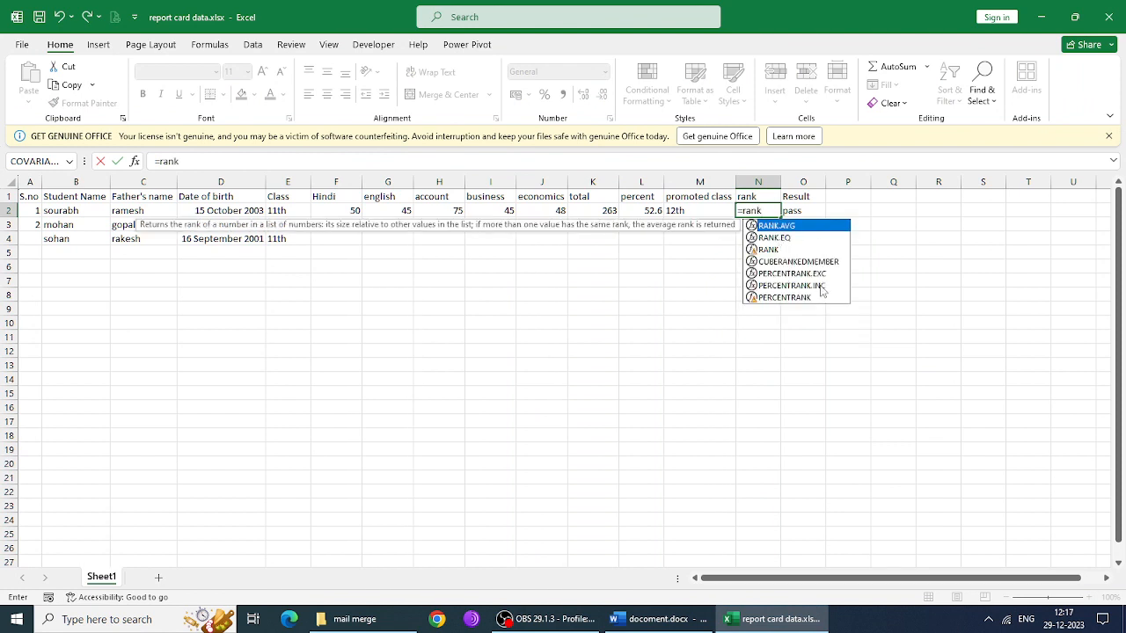
{"action": "type", "text": "("}
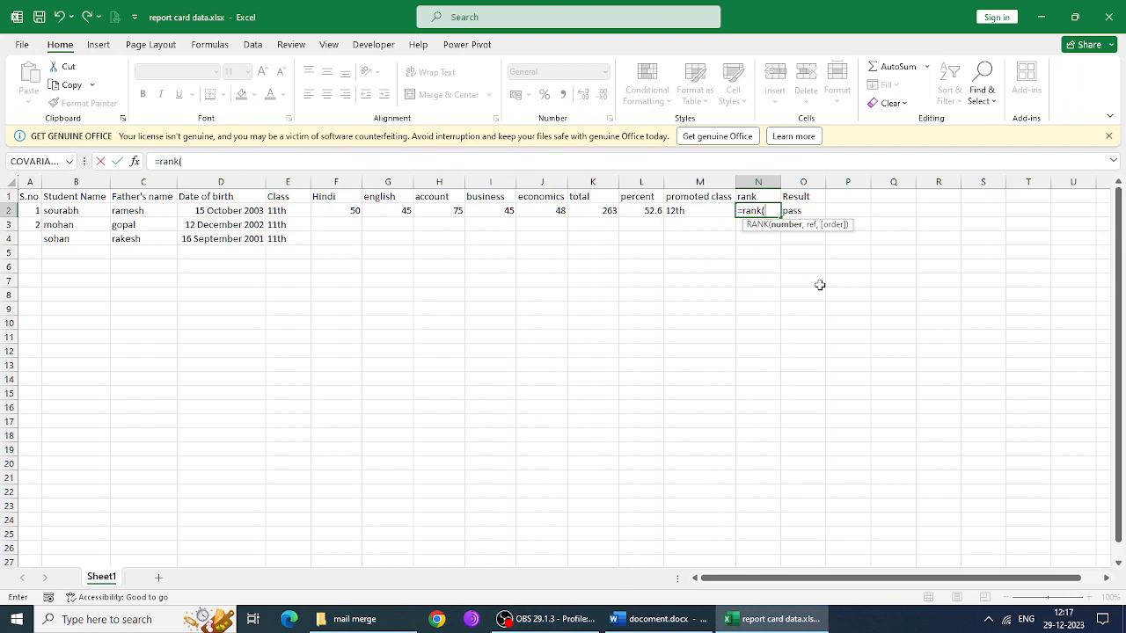
{"action": "left_click", "coordinate": [646, 211]}
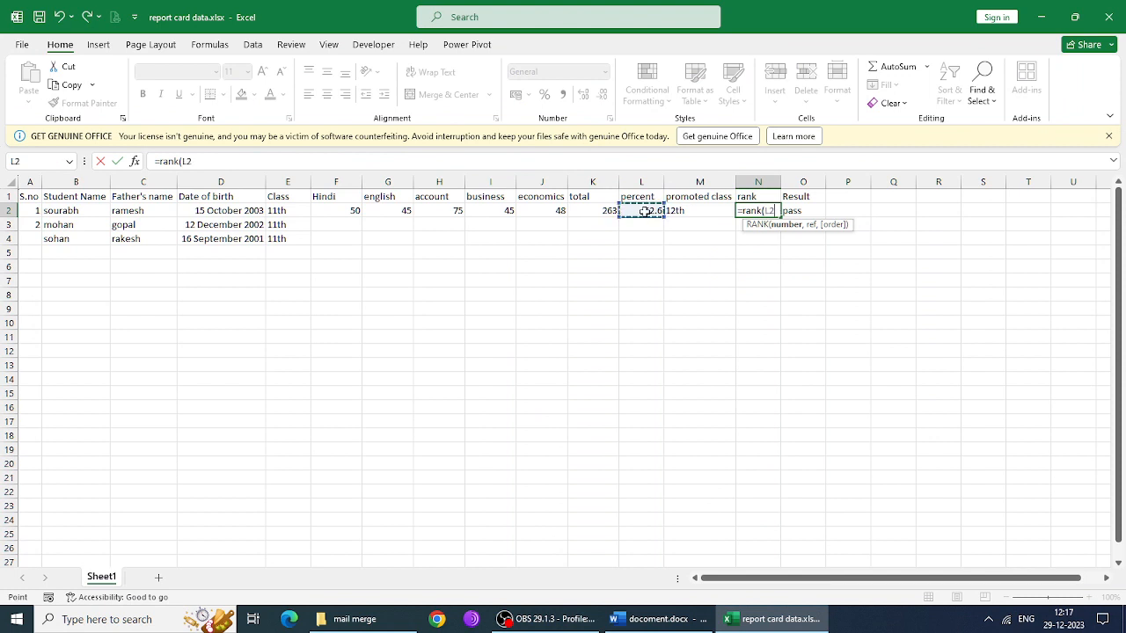
{"action": "type", "text": ","}
{"action": "left_click", "coordinate": [641, 181]}
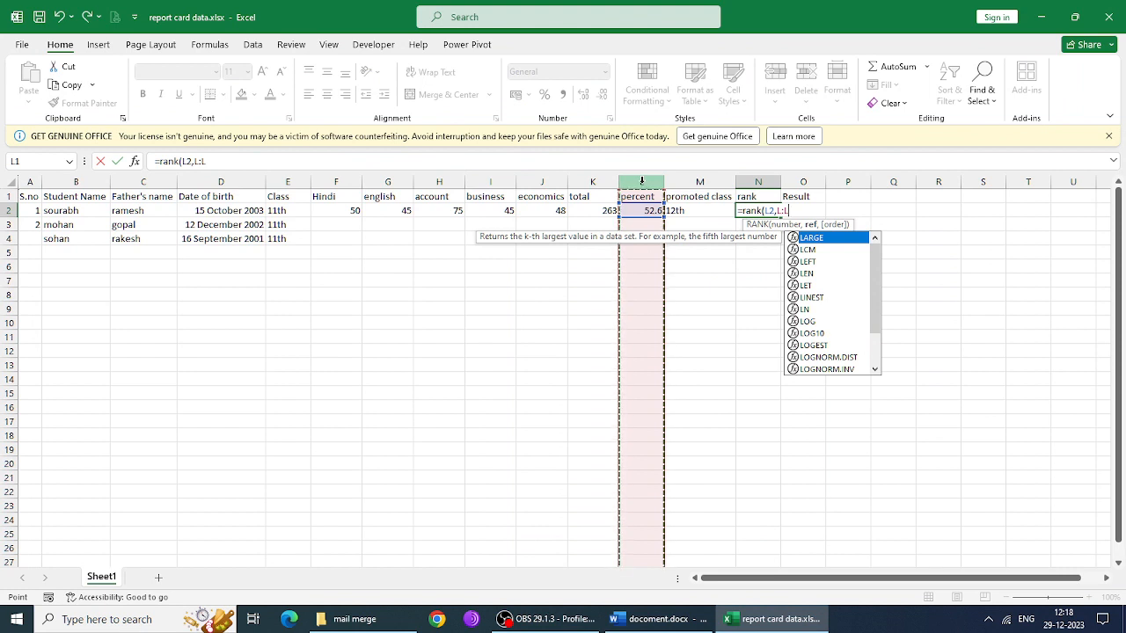
{"action": "type", "text": ","}
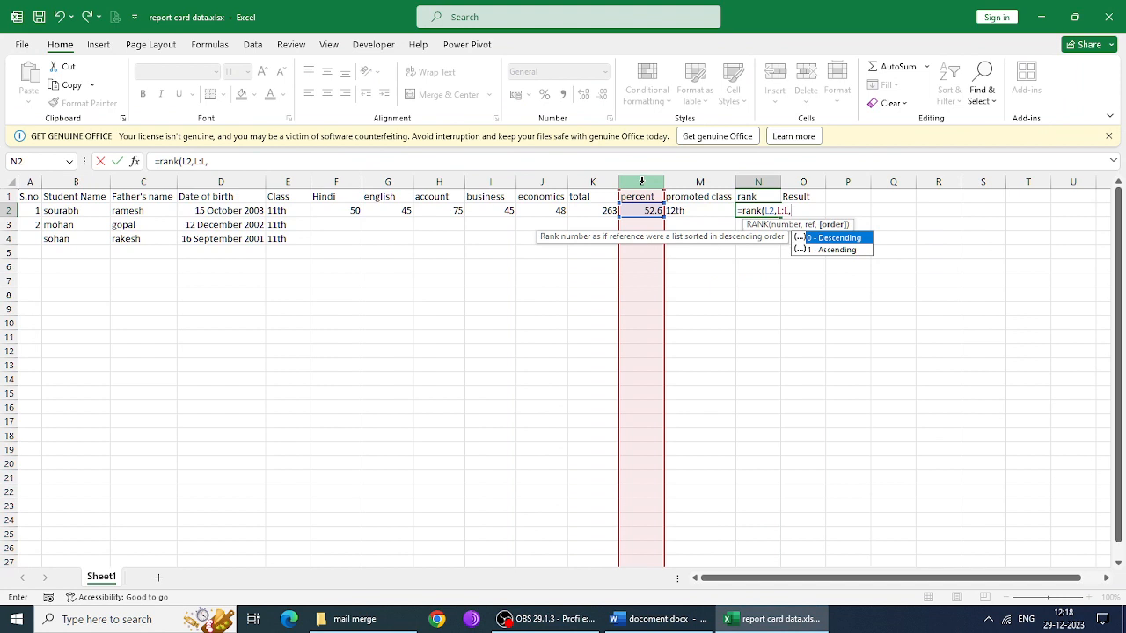
{"action": "double_click", "coordinate": [834, 250]}
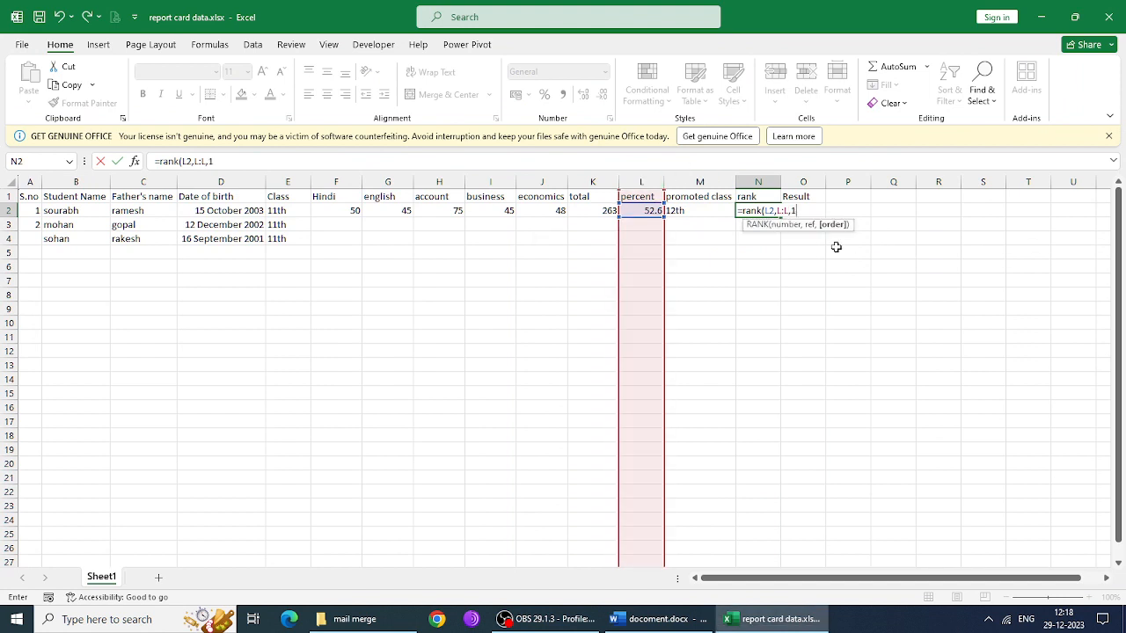
{"action": "type", "text": ")"}
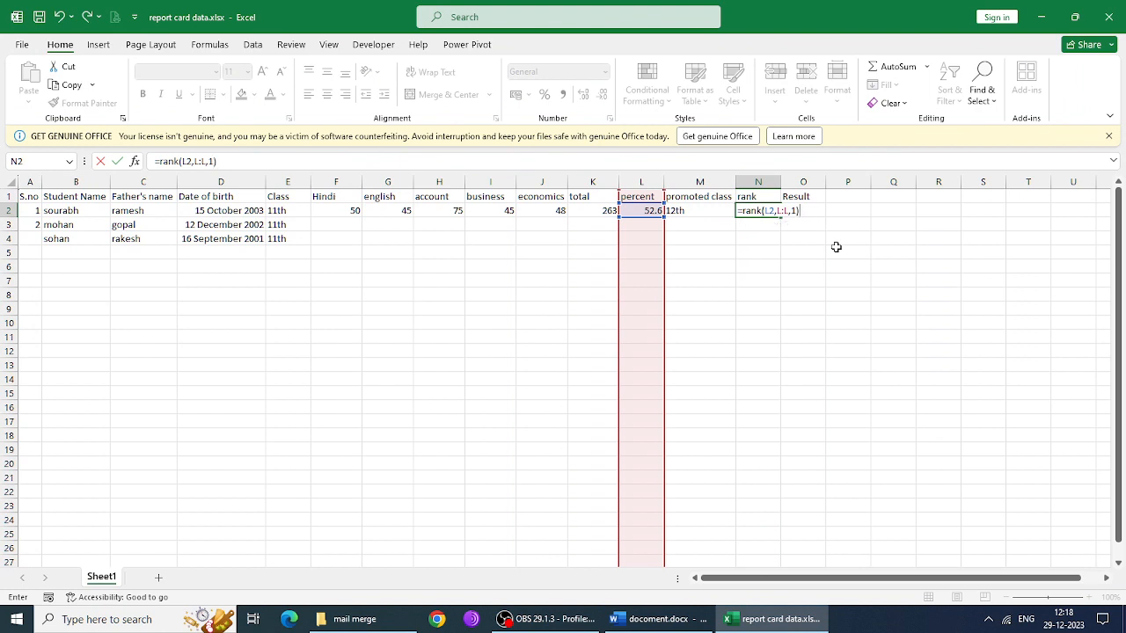
{"action": "key", "text": "Return"}
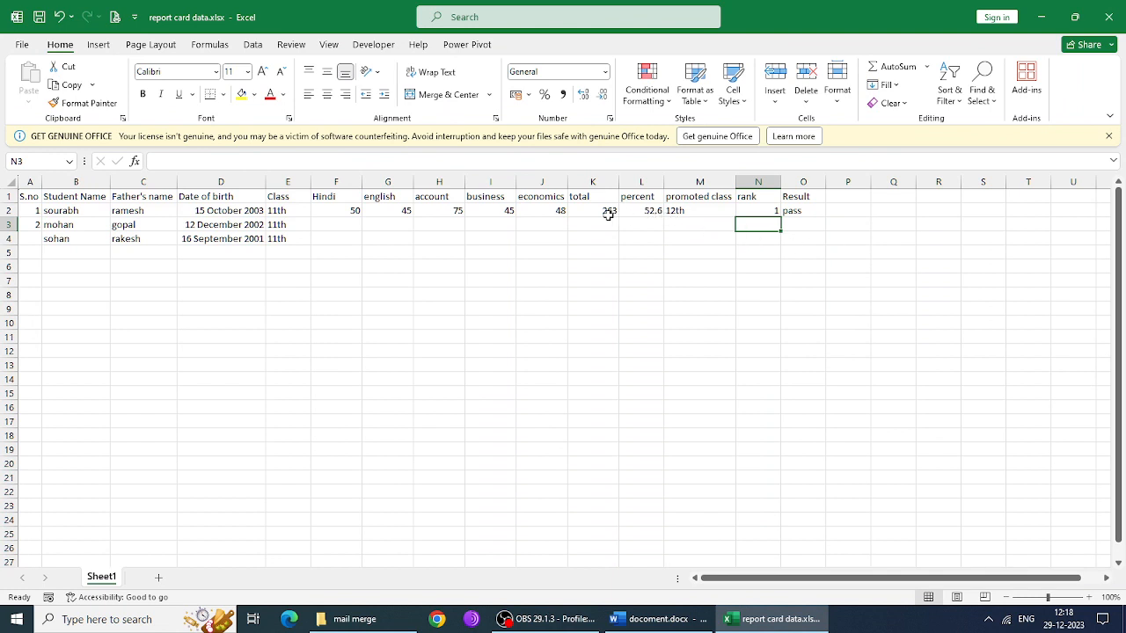
- Fill the total, percent, promoted class, rank and Result formulas in K2:O2 down to row 22
{"action": "left_click_drag", "start_coordinate": [600, 212], "coordinate": [818, 495]}
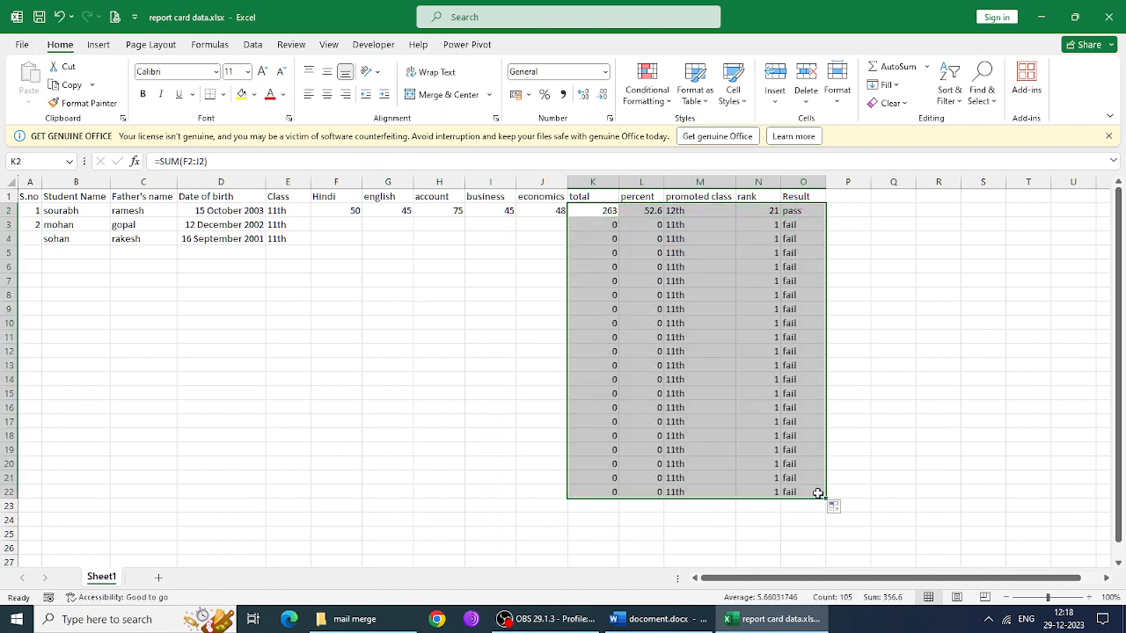
{"action": "left_click", "coordinate": [695, 245]}
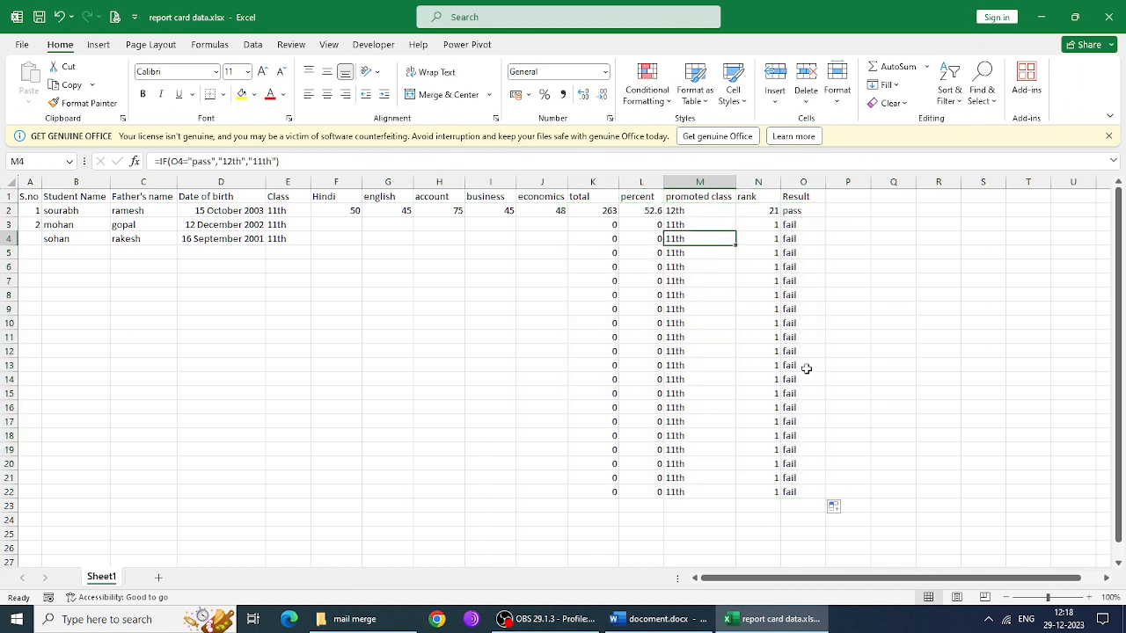
- Change the rank formula in N2 to descending order, making it =RANK(L2,L:L,0)
{"action": "left_click", "coordinate": [758, 211]}
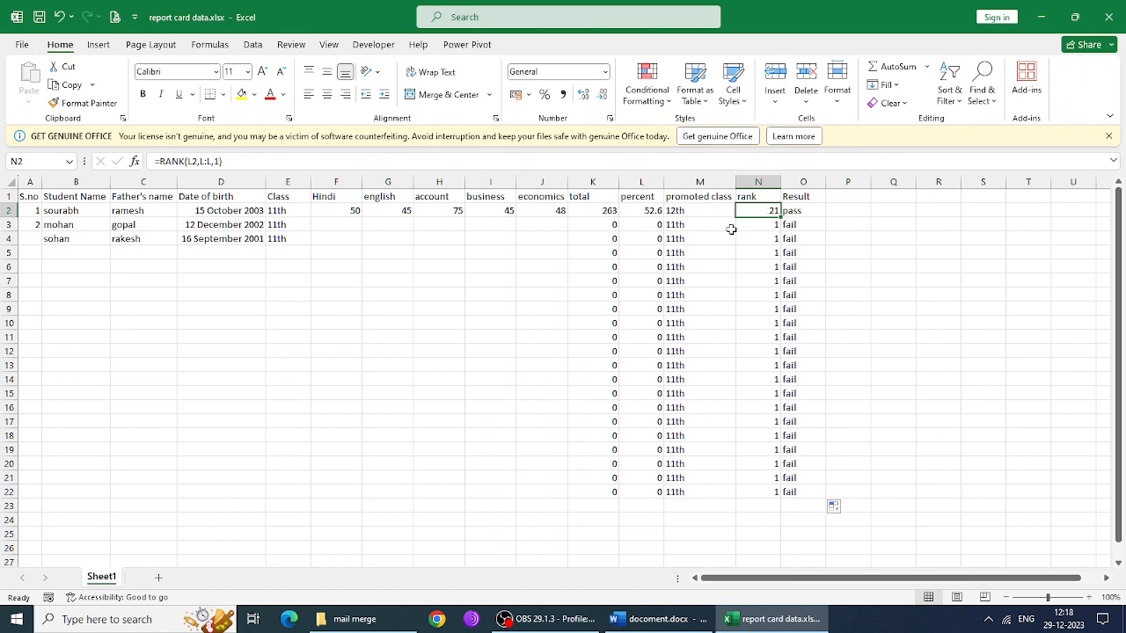
{"action": "left_click", "coordinate": [607, 212]}
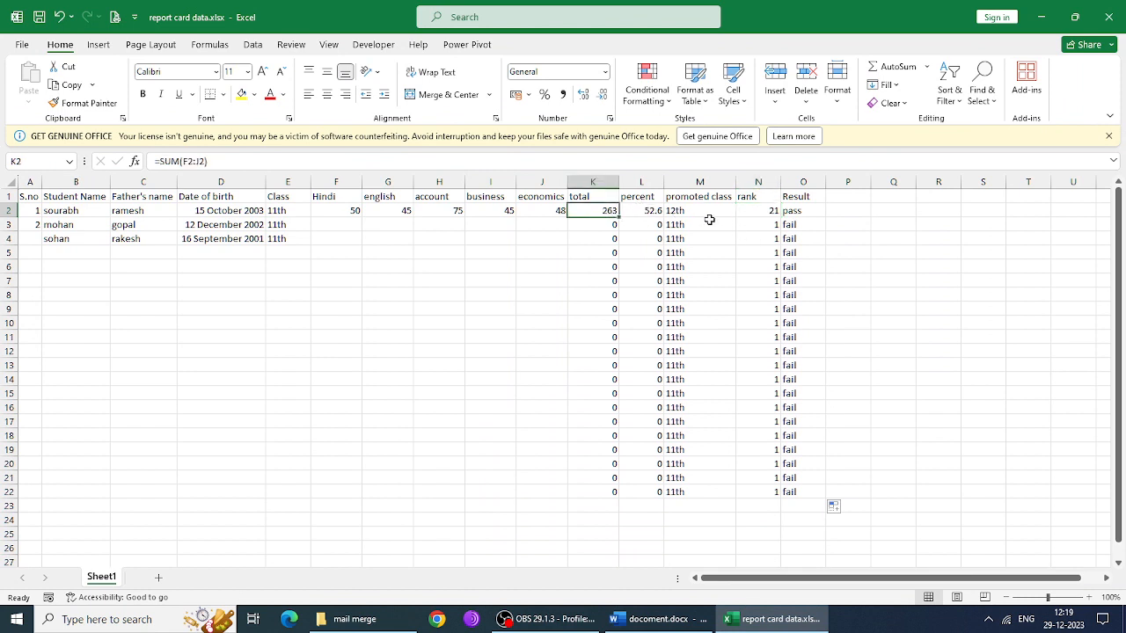
{"action": "left_click", "coordinate": [761, 211]}
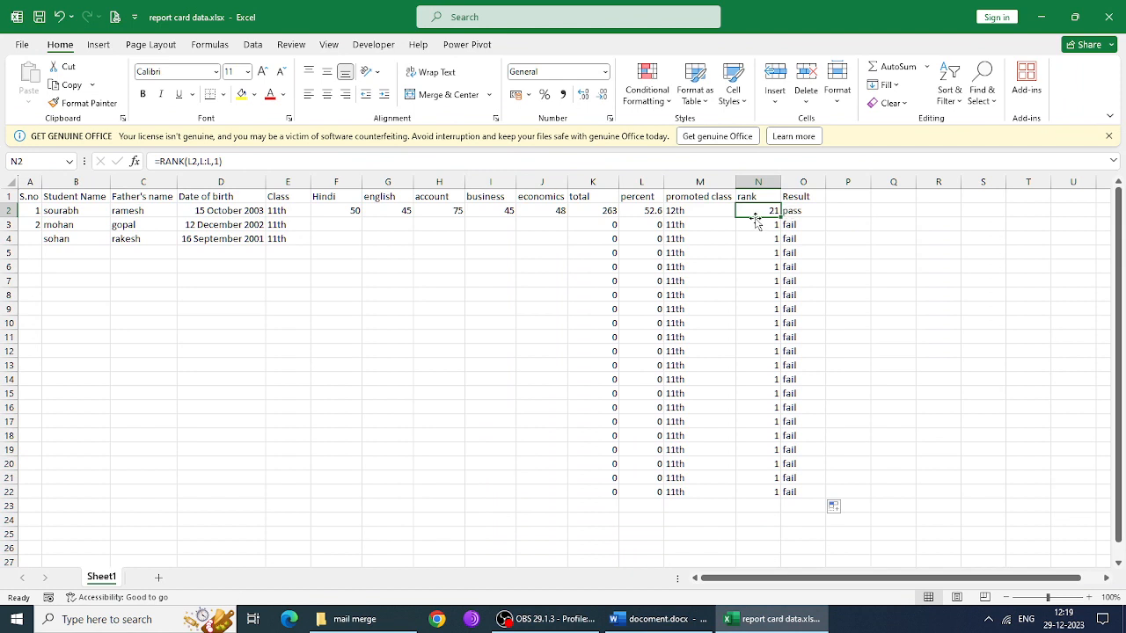
{"action": "left_click", "coordinate": [218, 163]}
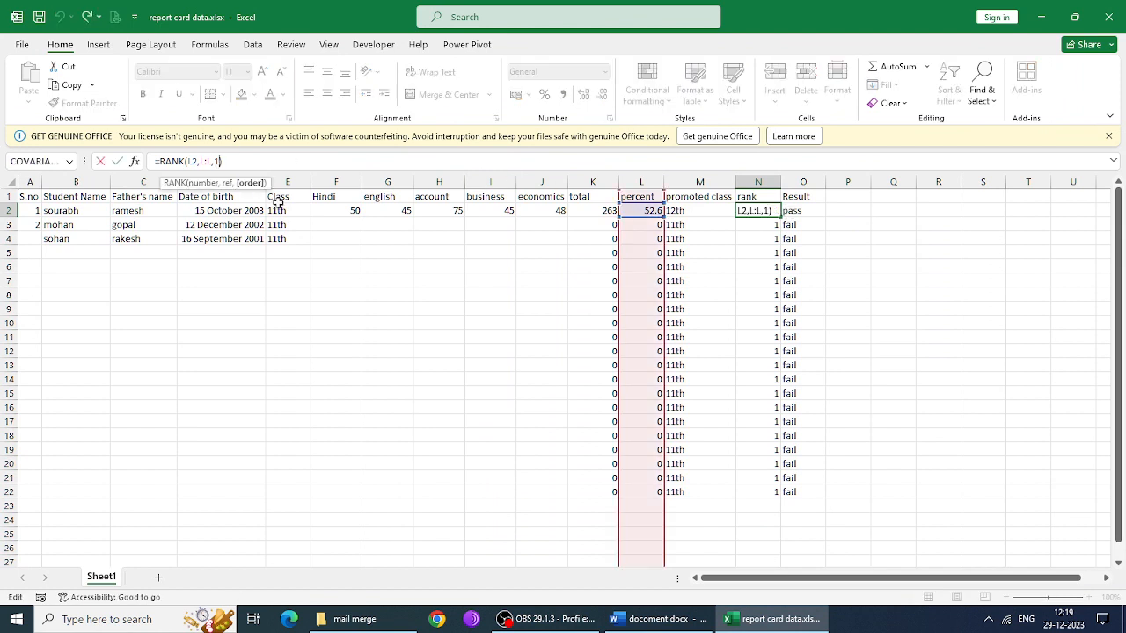
{"action": "key", "text": "BackSpace"}
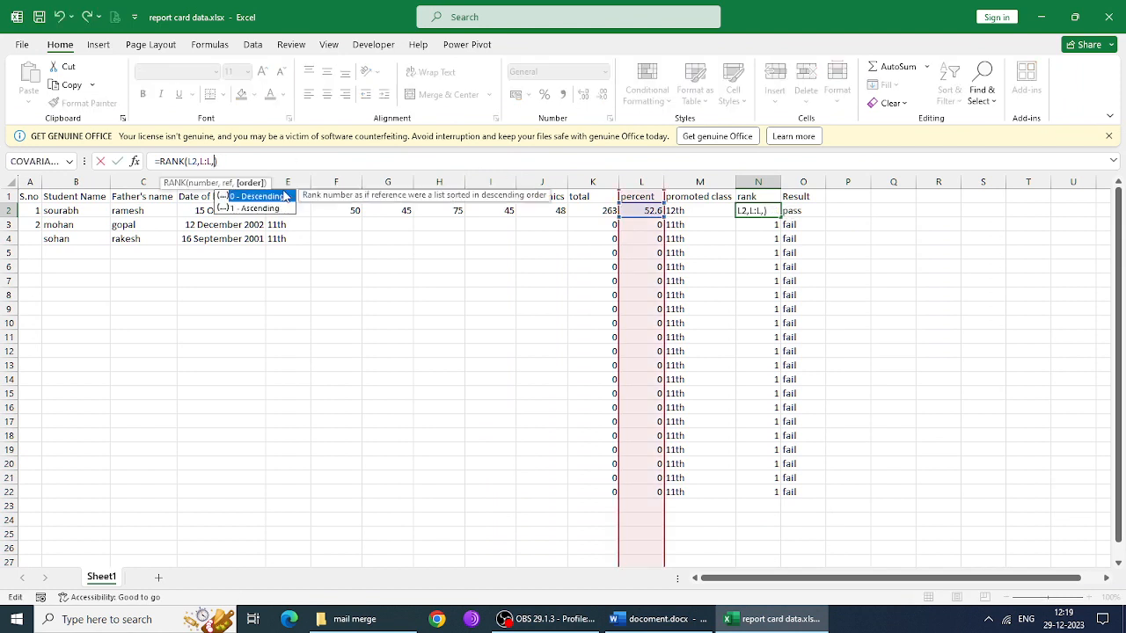
{"action": "type", "text": "1"}
{"action": "key", "text": "Return"}
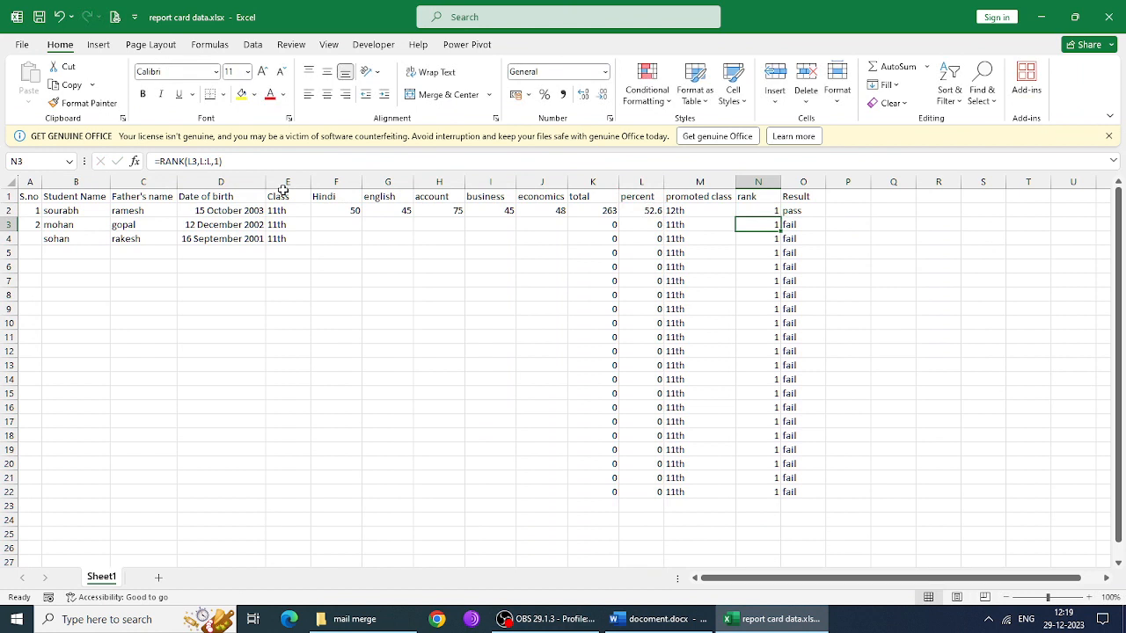
- Fill the descending rank formula from N2 down the rank column to row 22
{"action": "left_click", "coordinate": [759, 211]}
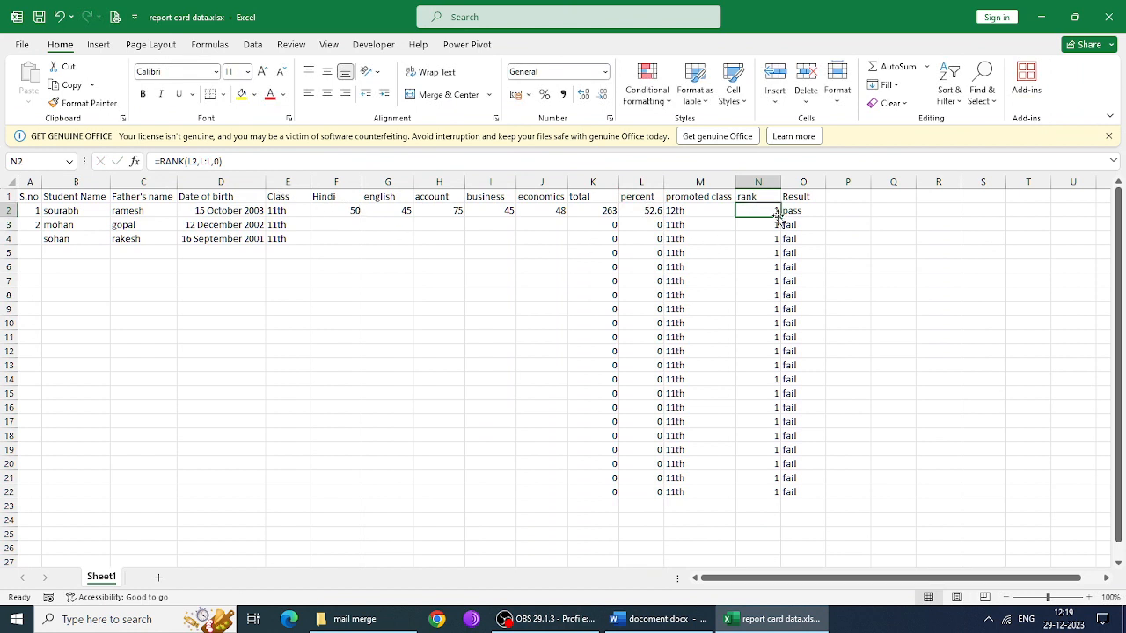
{"action": "left_click_drag", "start_coordinate": [779, 217], "coordinate": [781, 217]}
{"action": "double_click", "coordinate": [781, 218]}
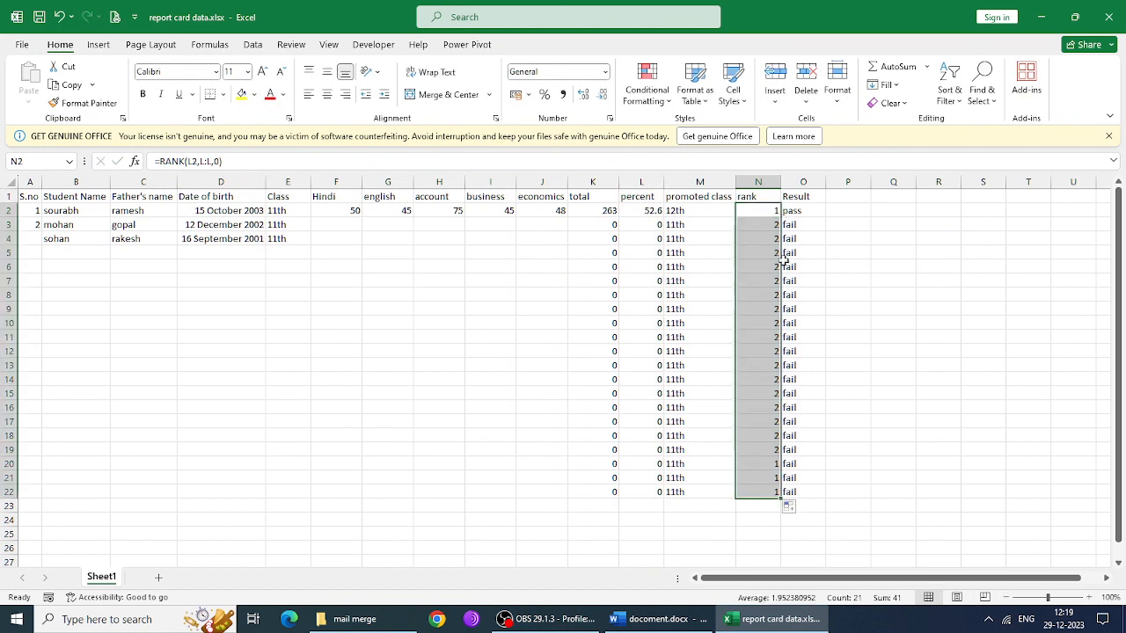
{"action": "left_click", "coordinate": [937, 455]}
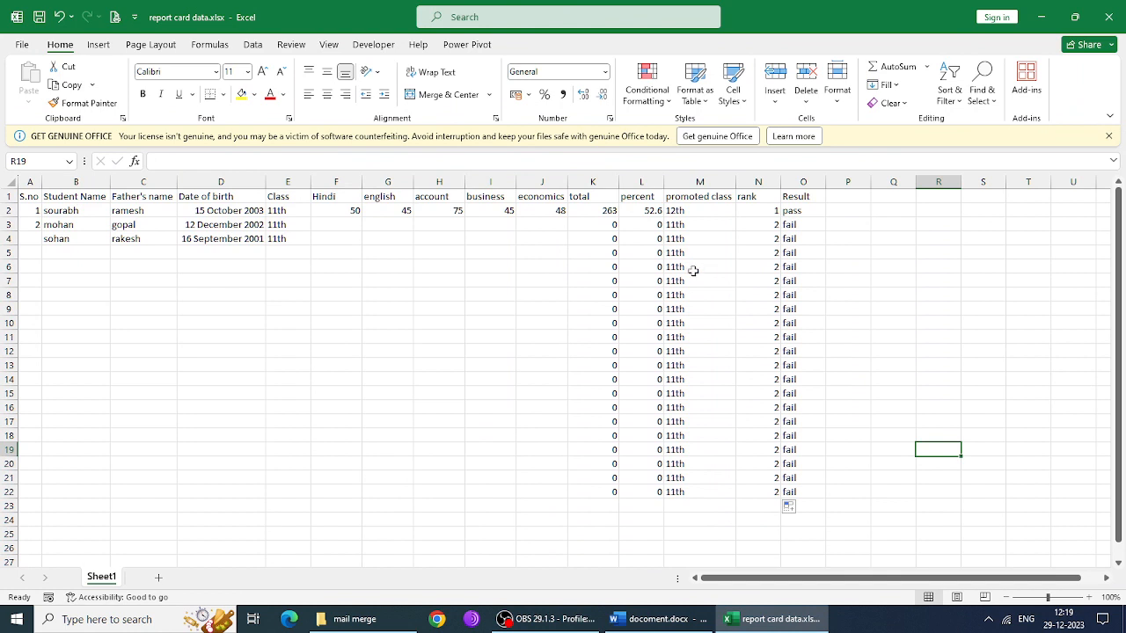
- Enter serial number 3 in cell A4 for the third student
{"action": "left_click", "coordinate": [40, 243]}
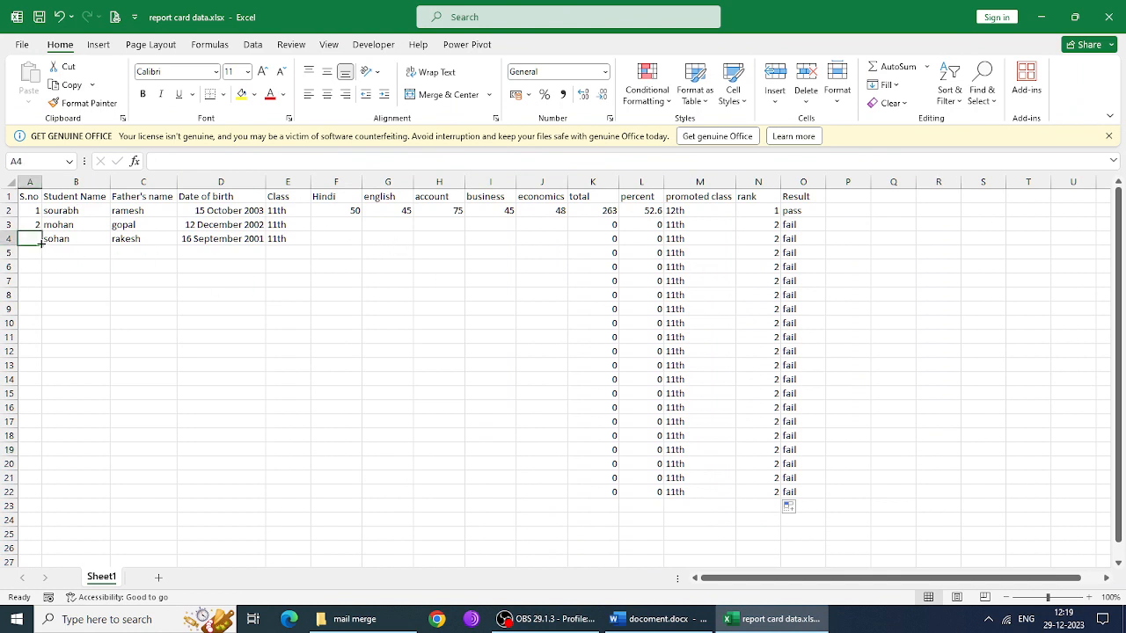
{"action": "type", "text": "3"}
{"action": "key", "text": "Return"}
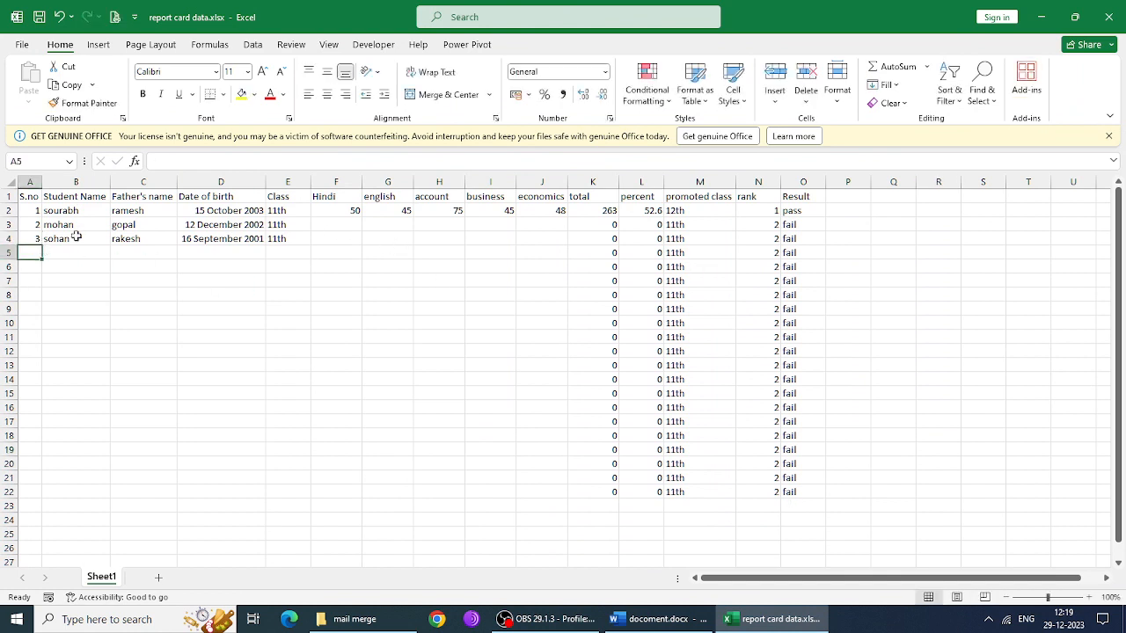
- Enter the second student's marks in row 3: Hindi 59, english 69, account 67, business 68 and economics 84
{"action": "left_click", "coordinate": [331, 222]}
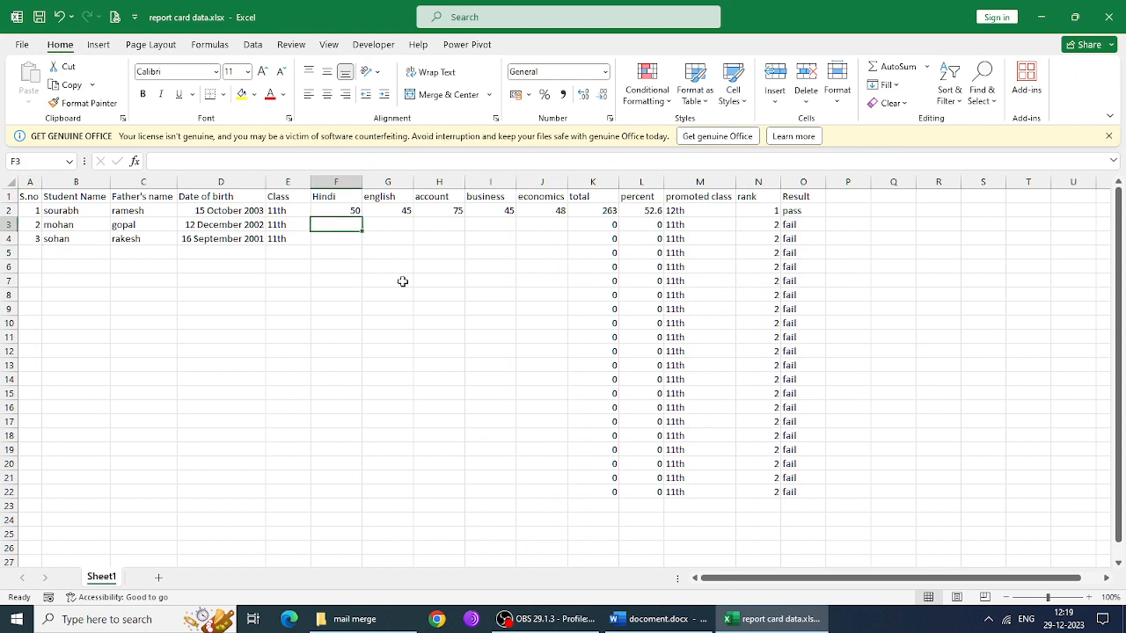
{"action": "type", "text": "59"}
{"action": "key", "text": "Tab"}
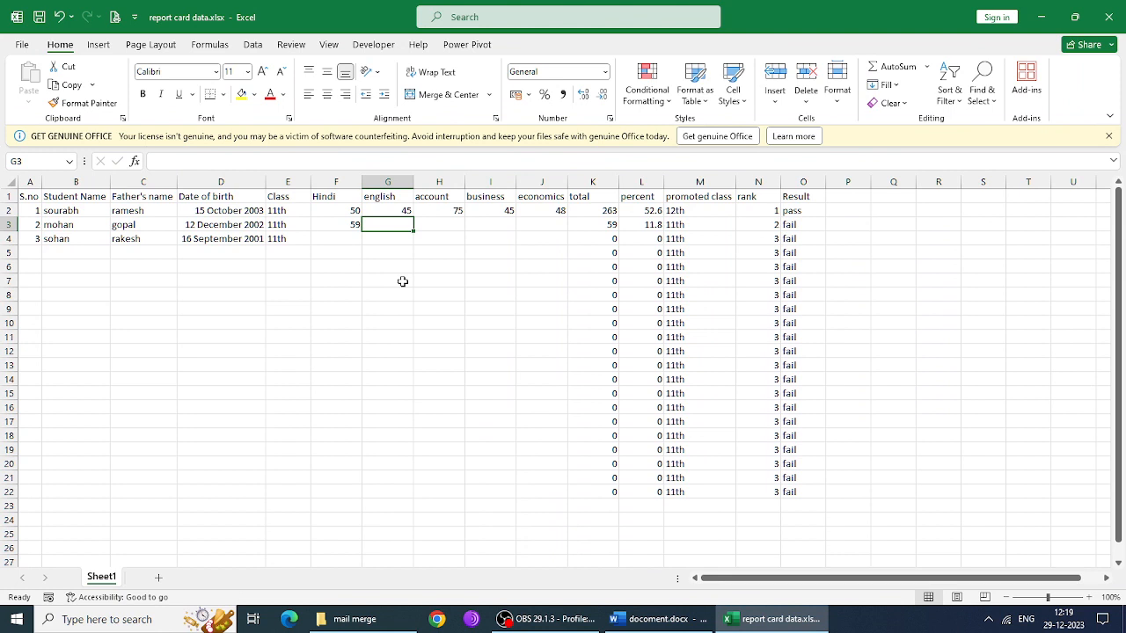
{"action": "type", "text": "69"}
{"action": "key", "text": "Tab"}
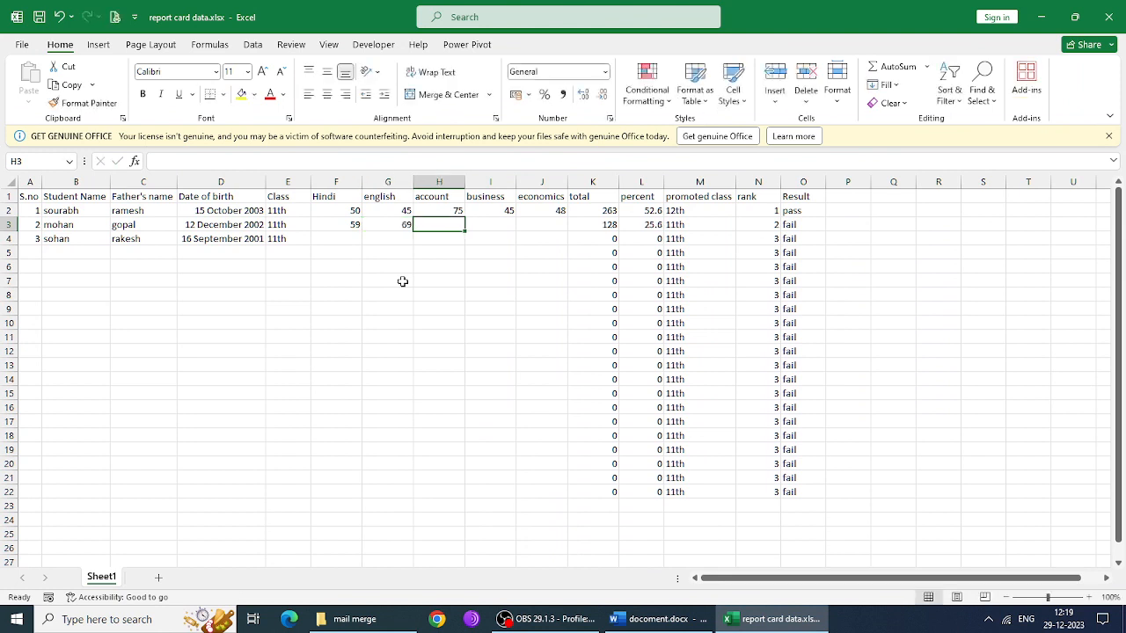
{"action": "type", "text": "67"}
{"action": "key", "text": "Tab"}
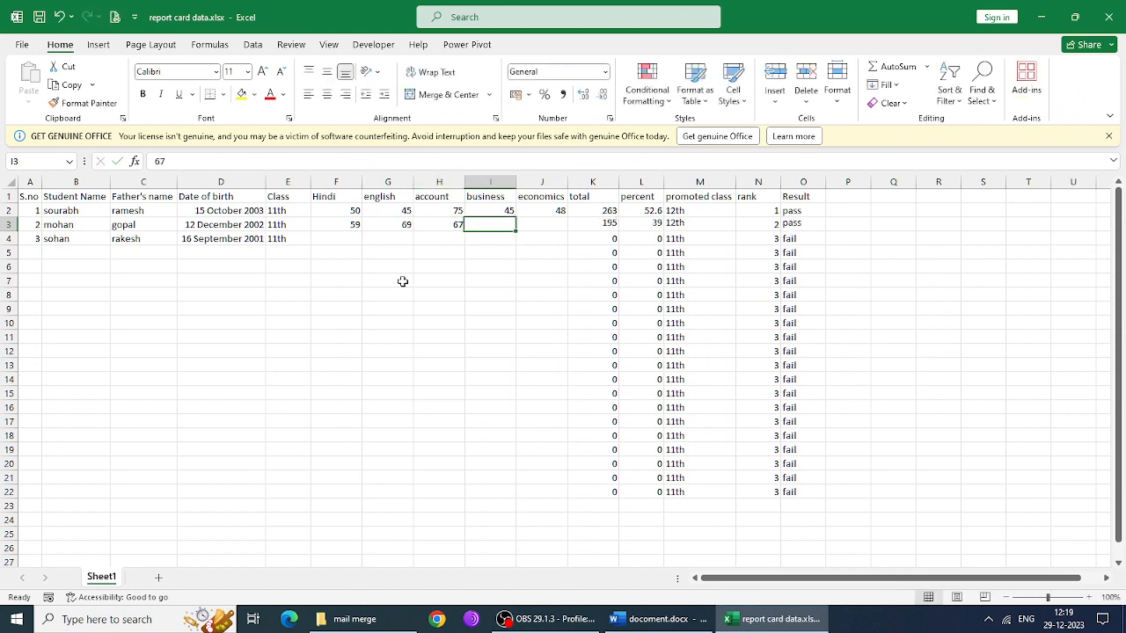
{"action": "type", "text": "68"}
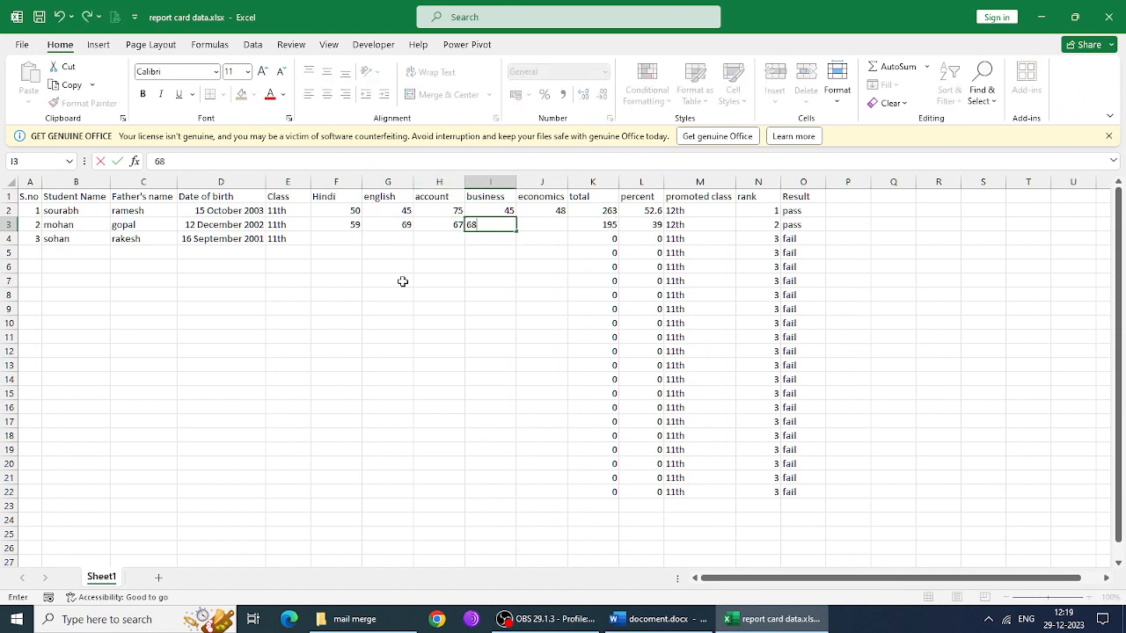
{"action": "key", "text": "Tab"}
{"action": "type", "text": "84"}
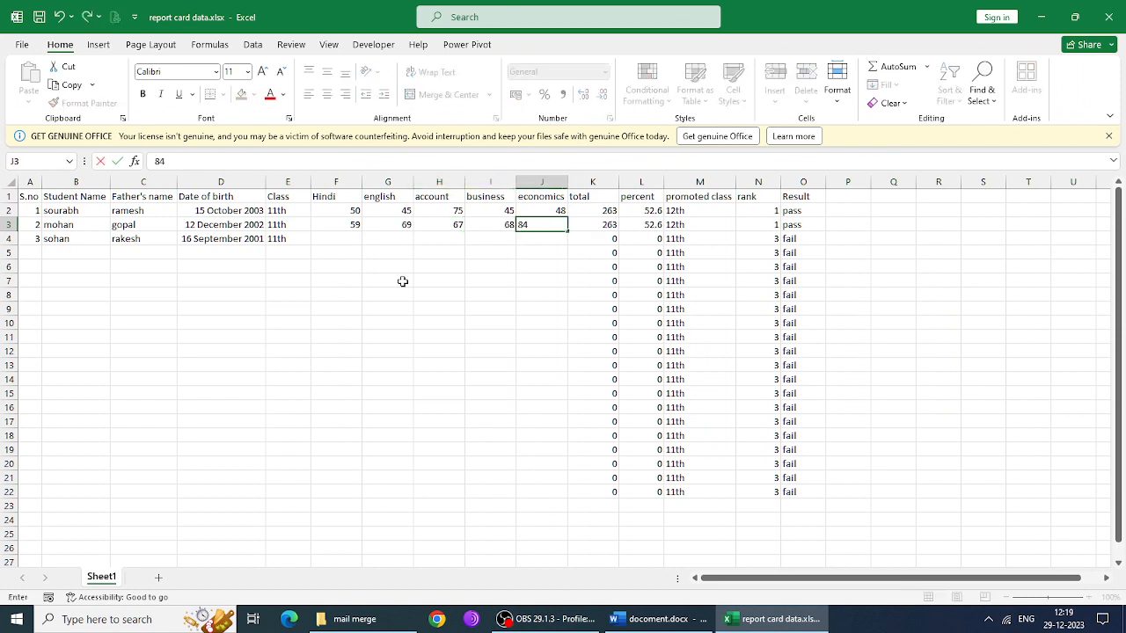
{"action": "key", "text": "Tab"}
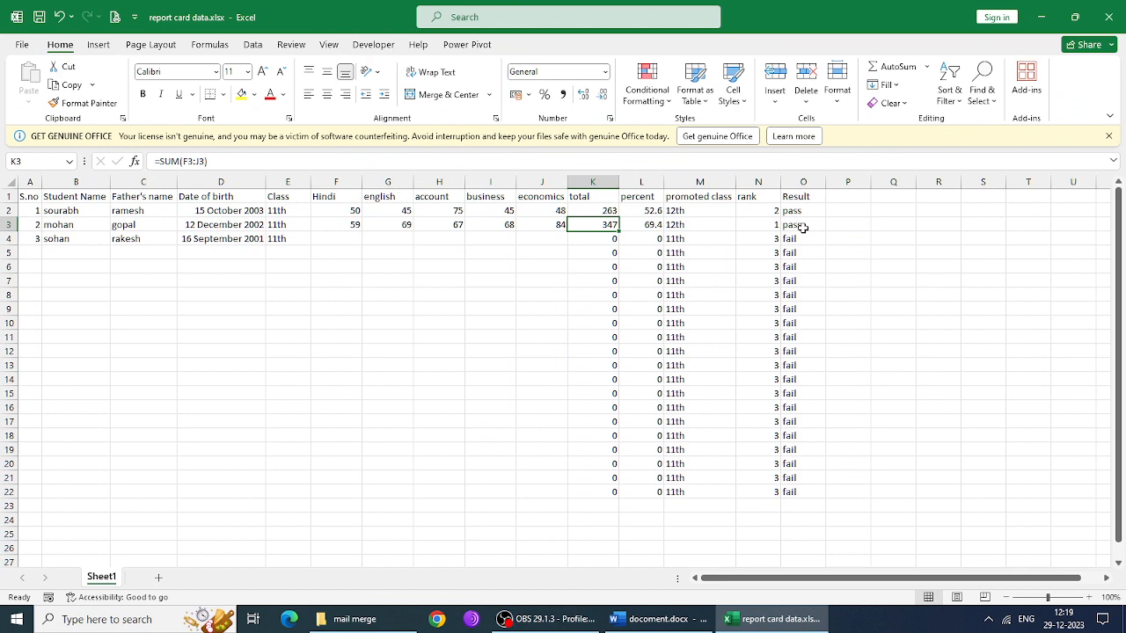
- Enter the third student's marks in row 4: Hindi 23, english 30, account 25, business 28 and economics 26
{"action": "left_click", "coordinate": [338, 238]}
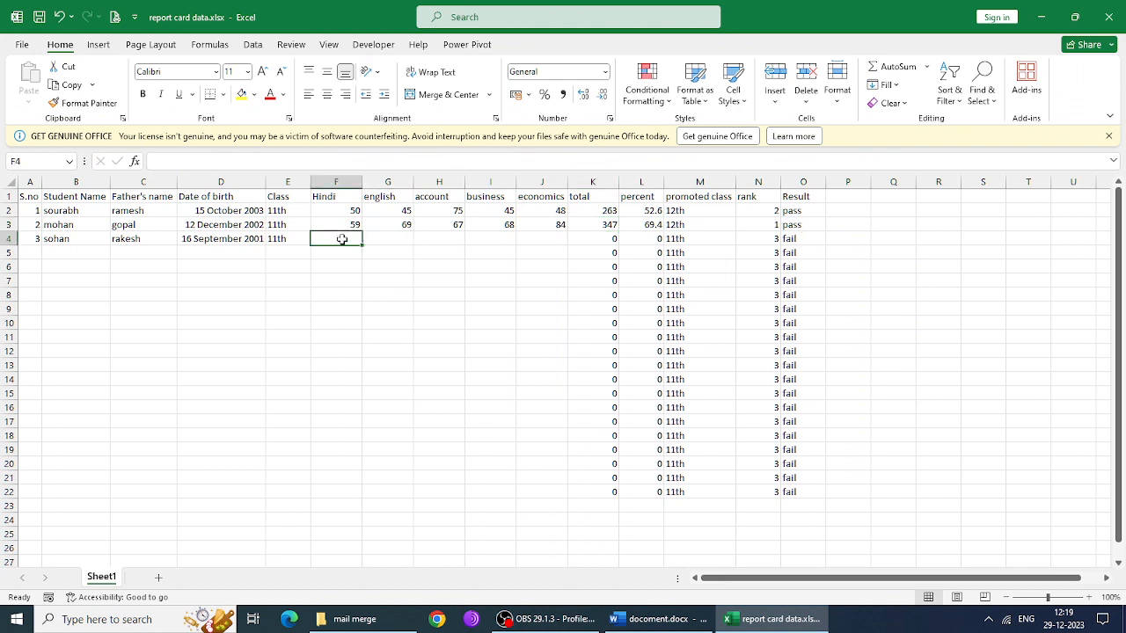
{"action": "type", "text": "23"}
{"action": "key", "text": "Tab"}
{"action": "type", "text": "30"}
{"action": "key", "text": "Tab"}
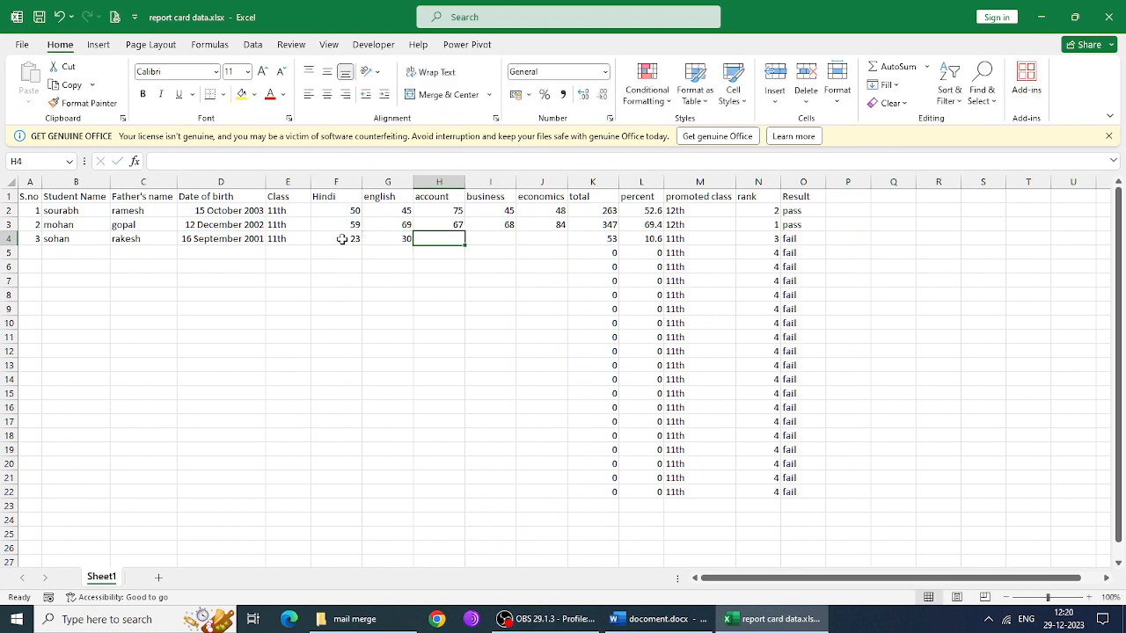
{"action": "type", "text": "25"}
{"action": "key", "text": "Tab"}
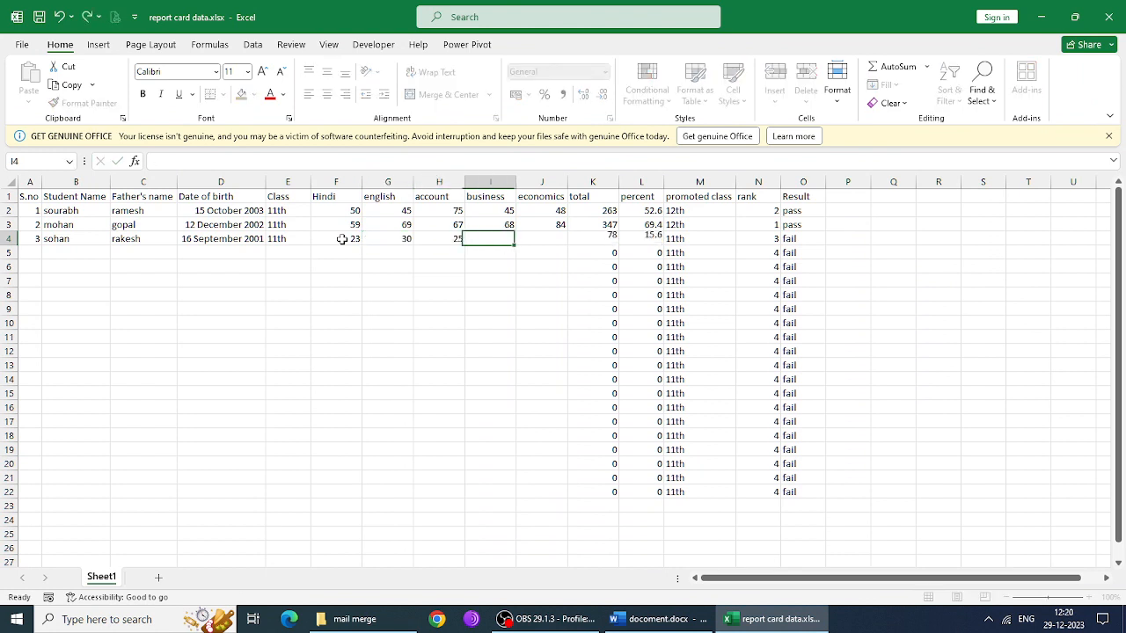
{"action": "type", "text": "28"}
{"action": "key", "text": "Tab"}
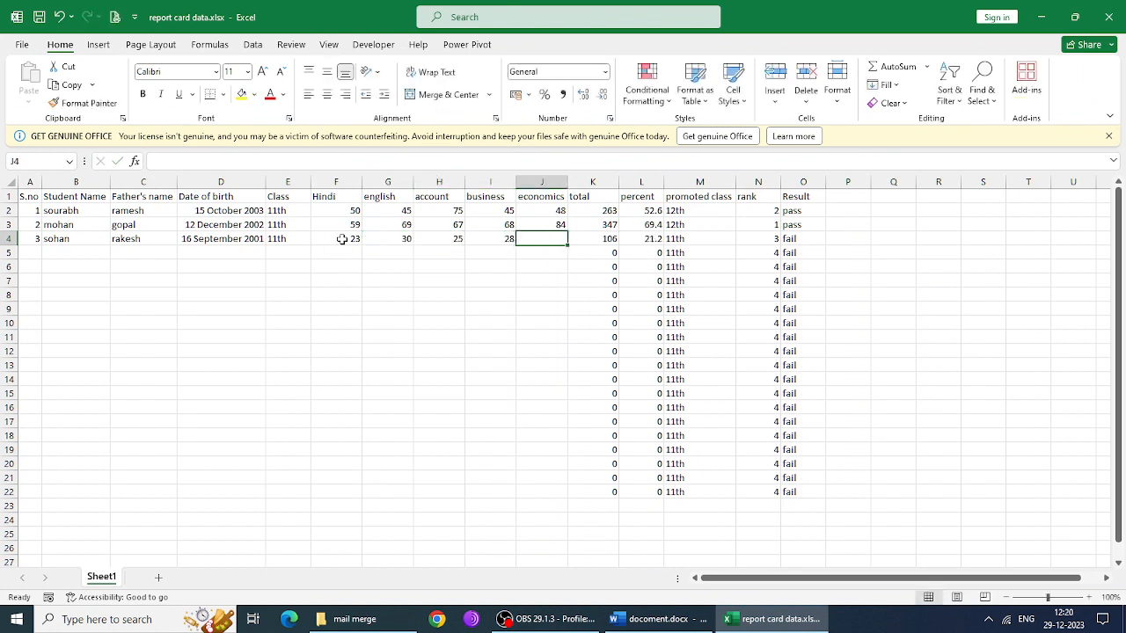
{"action": "type", "text": "26"}
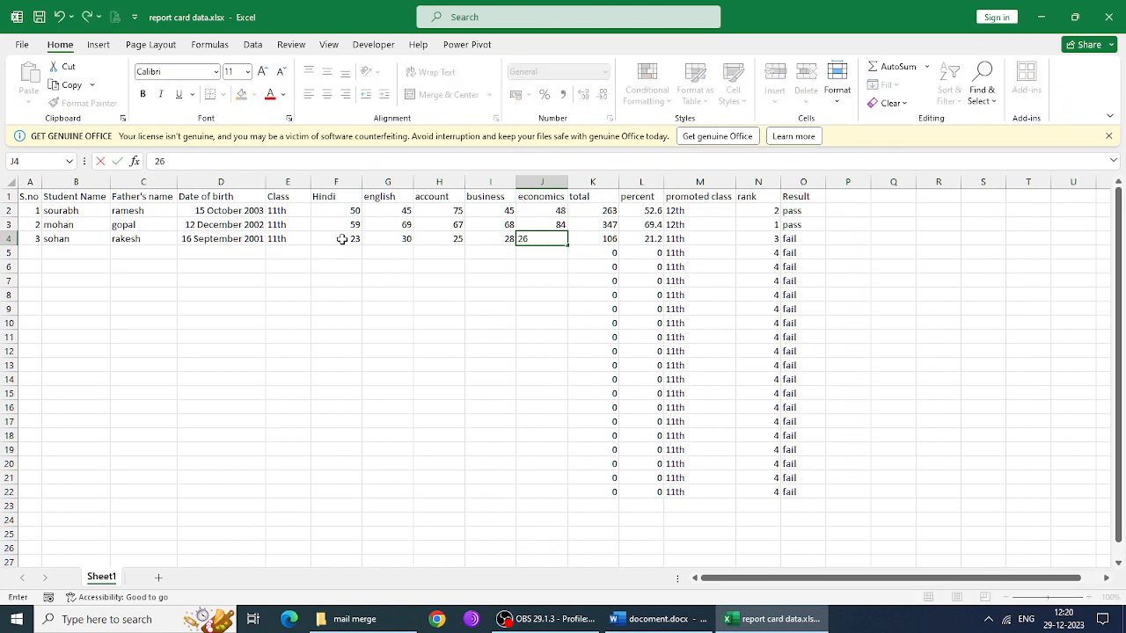
{"action": "key", "text": "Tab"}
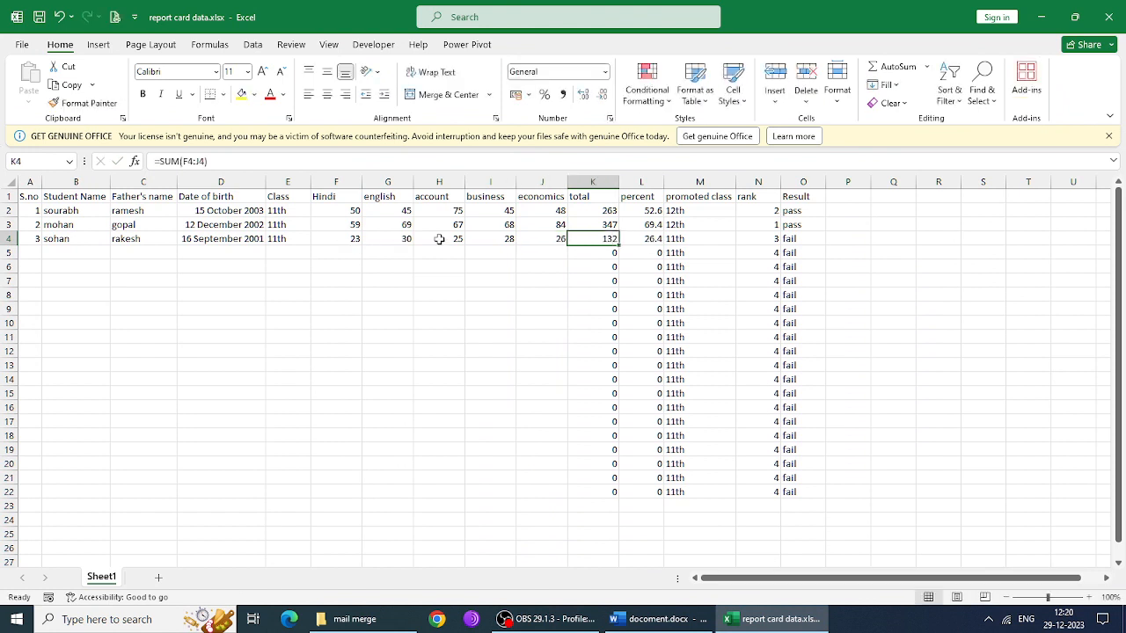
- Check the percent, Result and promoted class formulas for the third student in row 4
{"action": "left_click", "coordinate": [648, 240]}
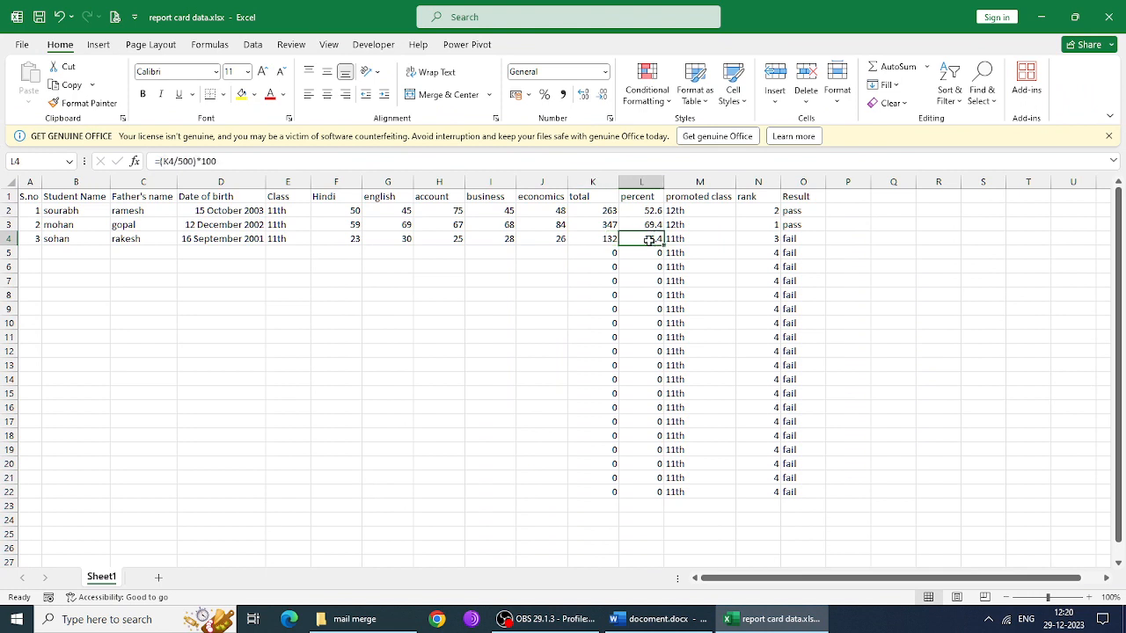
{"action": "left_click", "coordinate": [810, 237]}
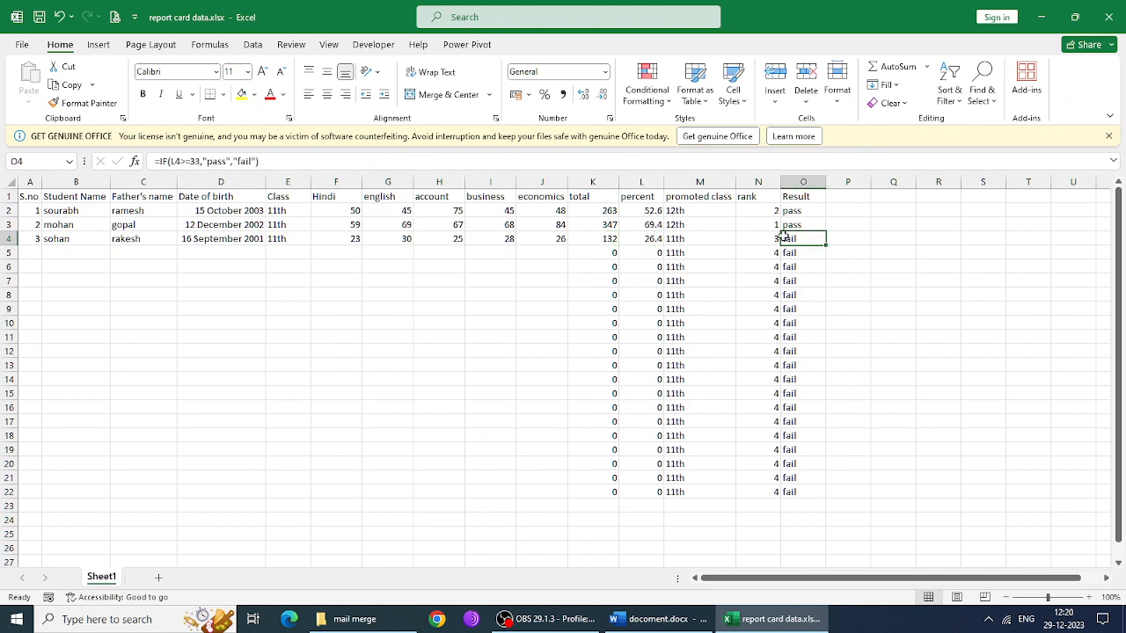
{"action": "left_click", "coordinate": [716, 244]}
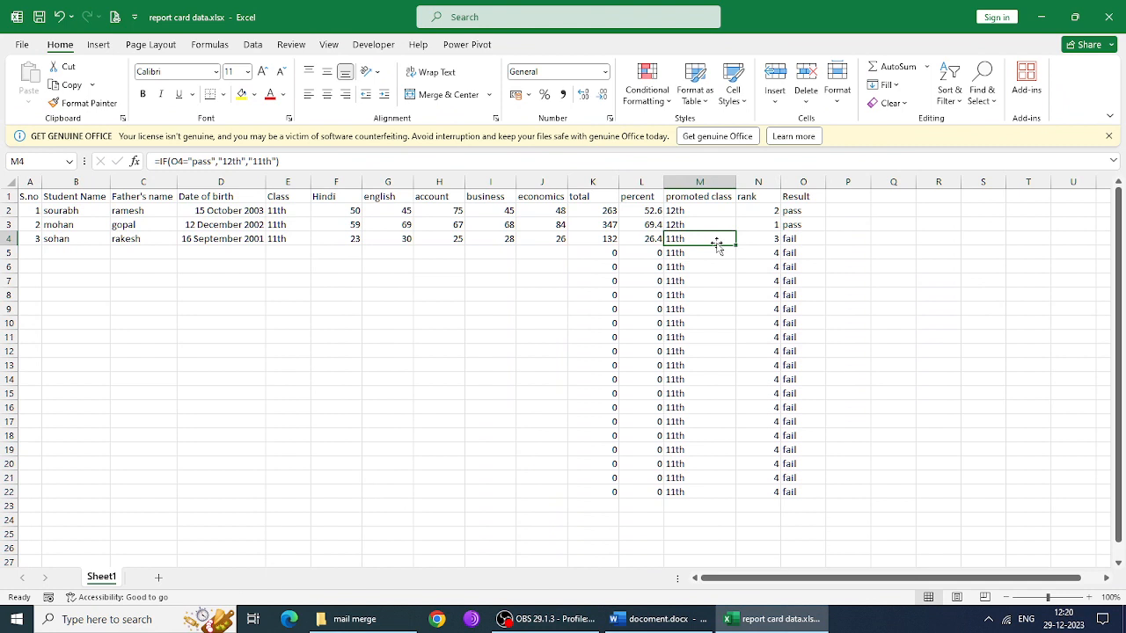
{"action": "left_click", "coordinate": [794, 237]}
{"action": "left_click", "coordinate": [715, 237]}
- Enter serial numbers 4 and 5 in A5:A6 and extend the series down to 21 in row 22
{"action": "left_click", "coordinate": [32, 252]}
{"action": "key", "text": "Return"}
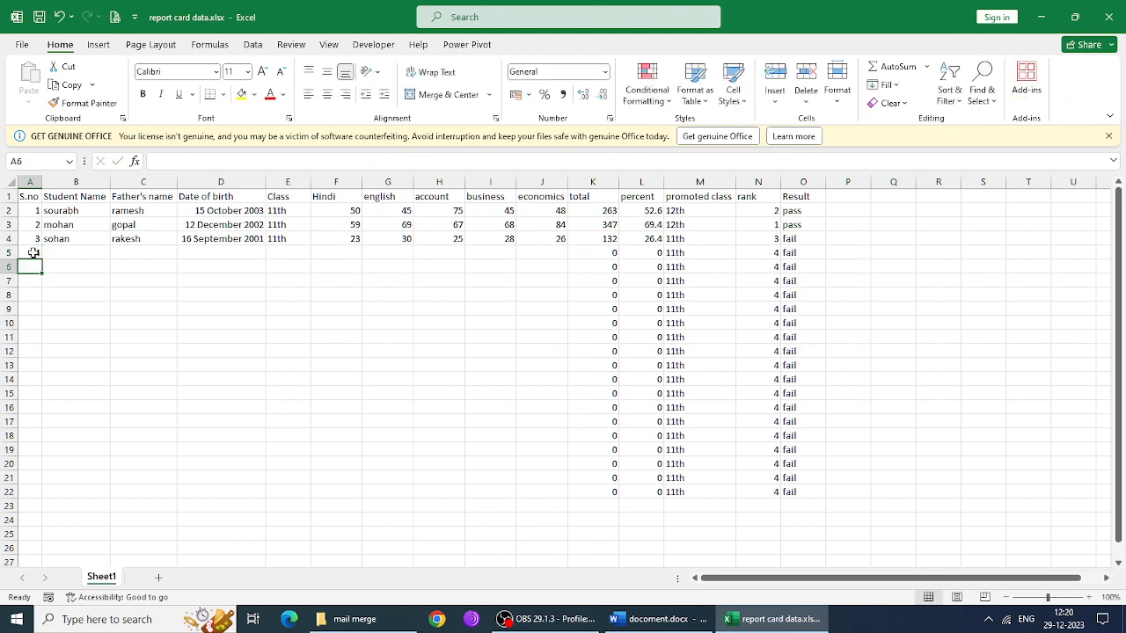
{"action": "type", "text": "5"}
{"action": "key", "text": "Return"}
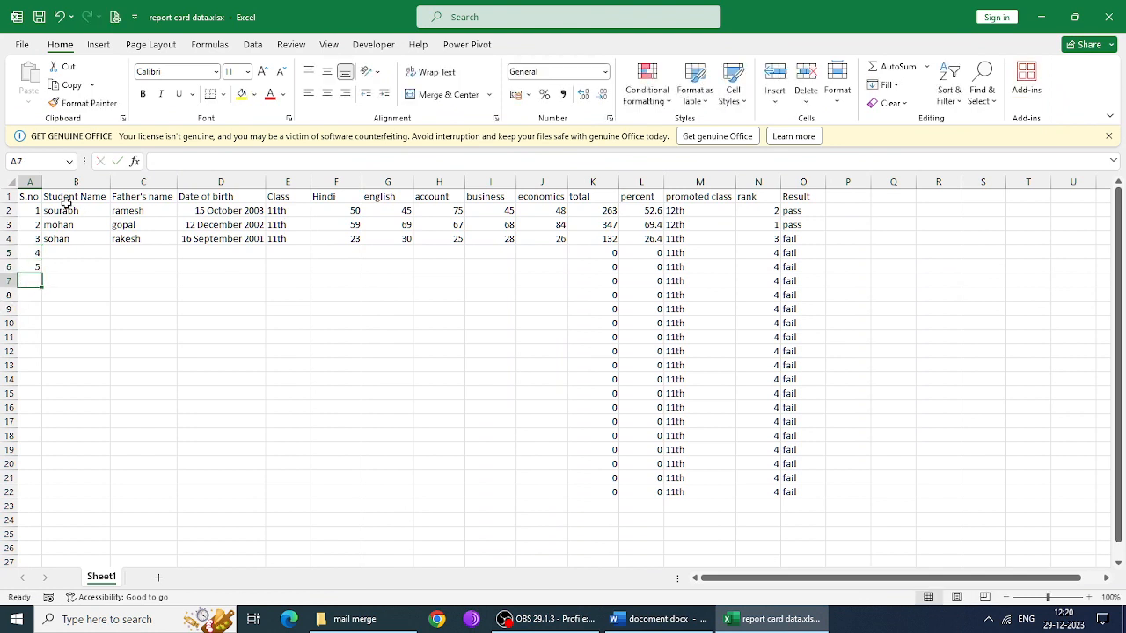
{"action": "left_click_drag", "start_coordinate": [32, 211], "coordinate": [40, 497]}
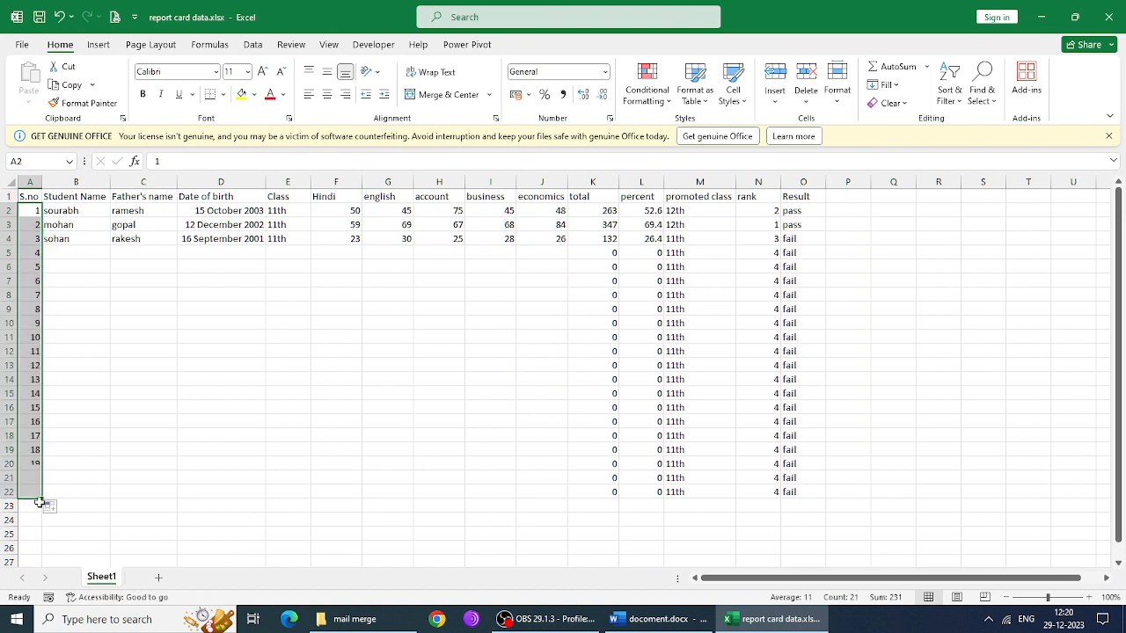
- Enter the fourth student's name and father's name in B5 and C5
{"action": "left_click", "coordinate": [92, 252]}
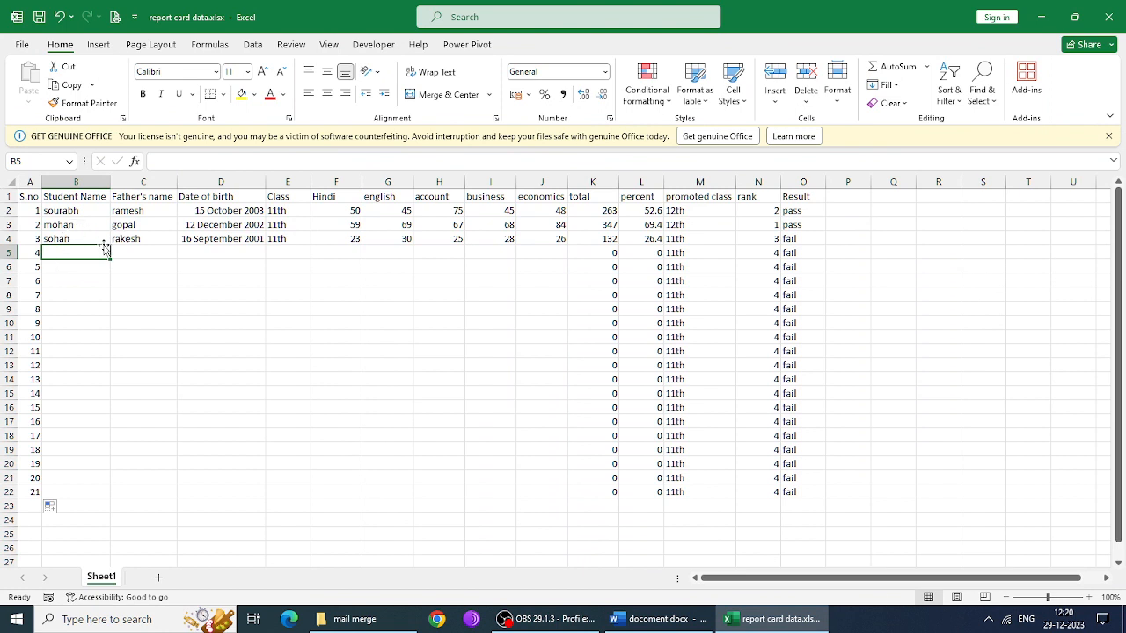
{"action": "type", "text": "s"}
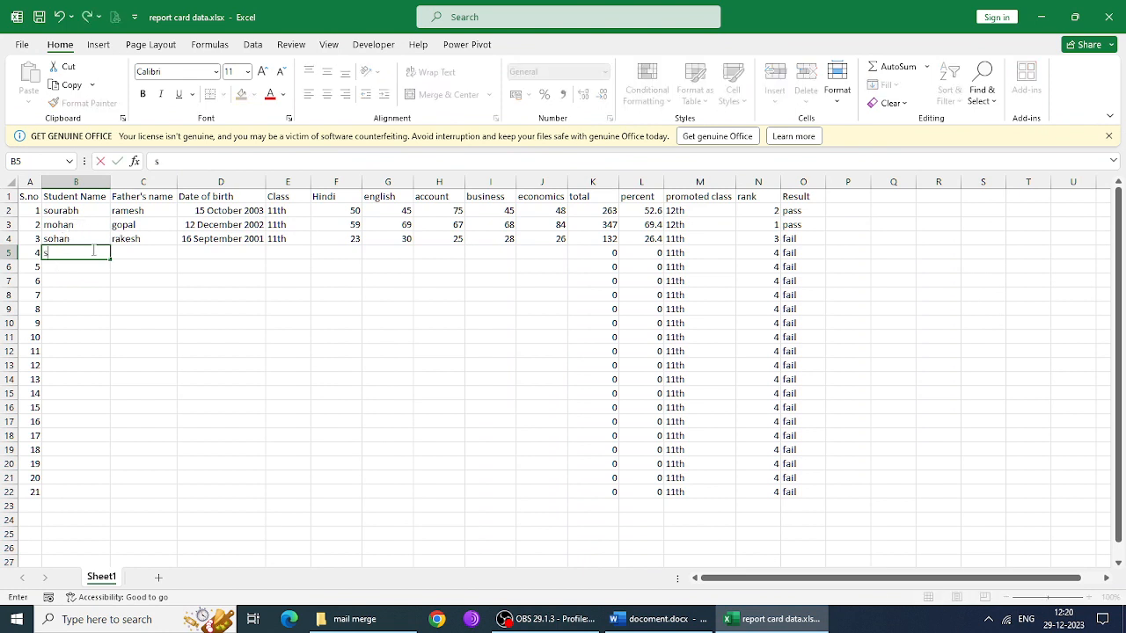
{"action": "type", "text": "onu"}
{"action": "key", "text": "Tab"}
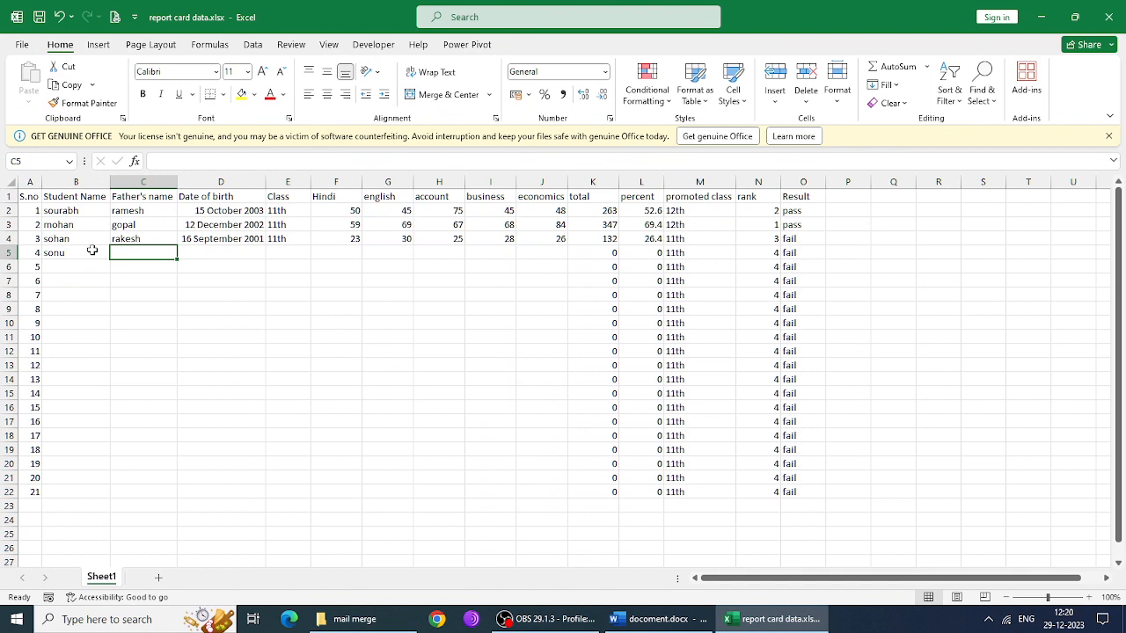
{"action": "type", "text": "mahes"}
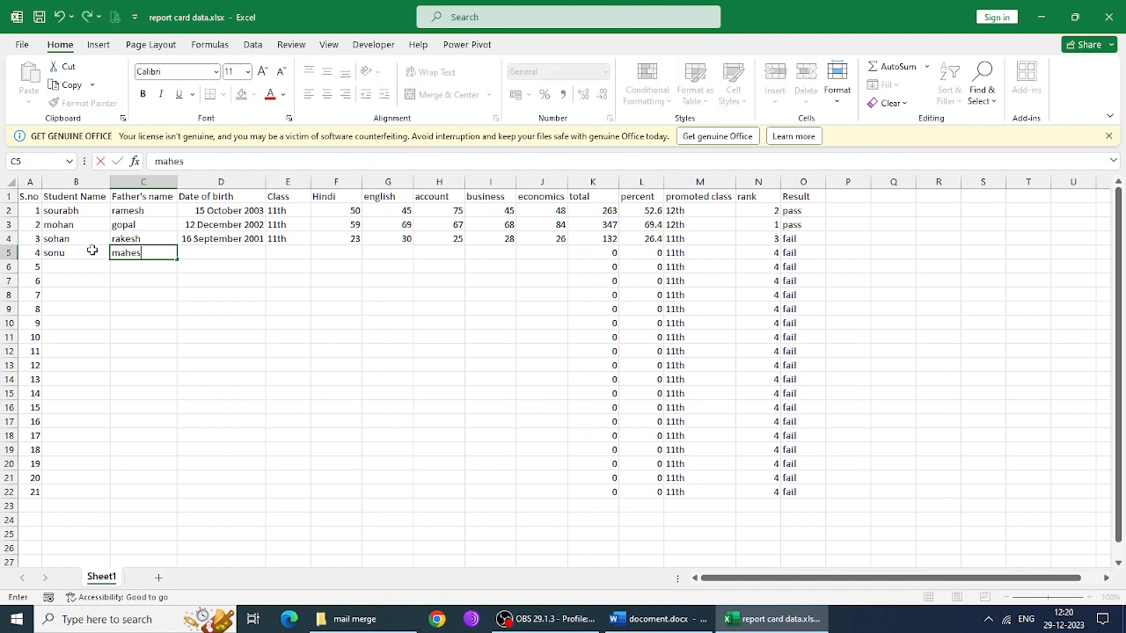
{"action": "type", "text": "h"}
{"action": "key", "text": "Tab"}
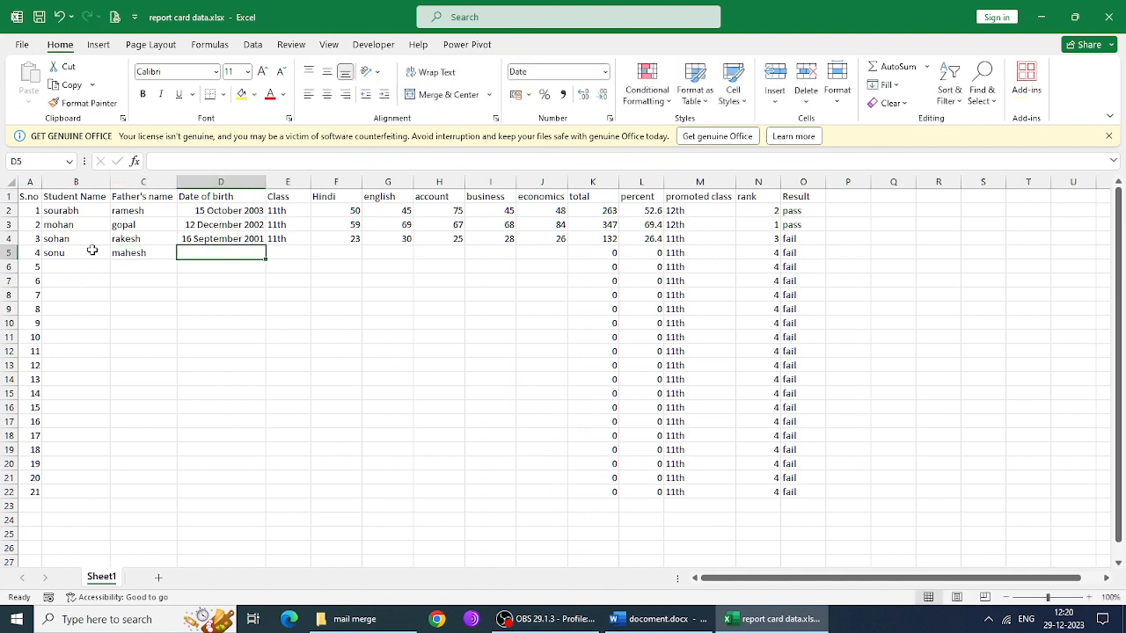
- Enter the fourth student's date of birth in D5 and compare the entry with the date in D4
{"action": "type", "text": "30/12/02001"}
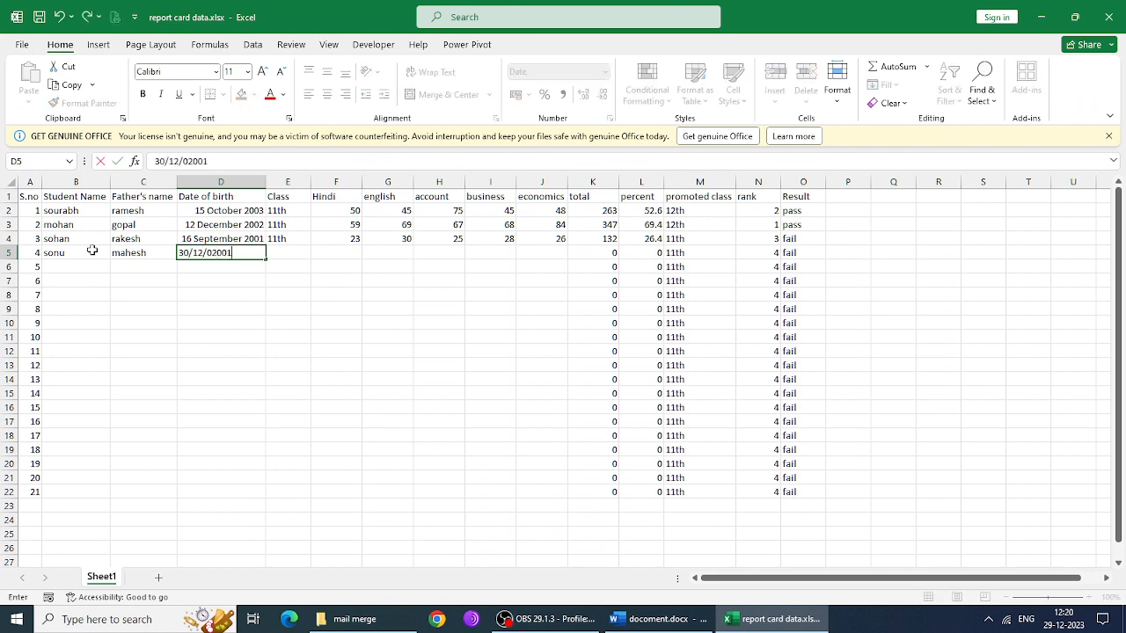
{"action": "key", "text": "Return"}
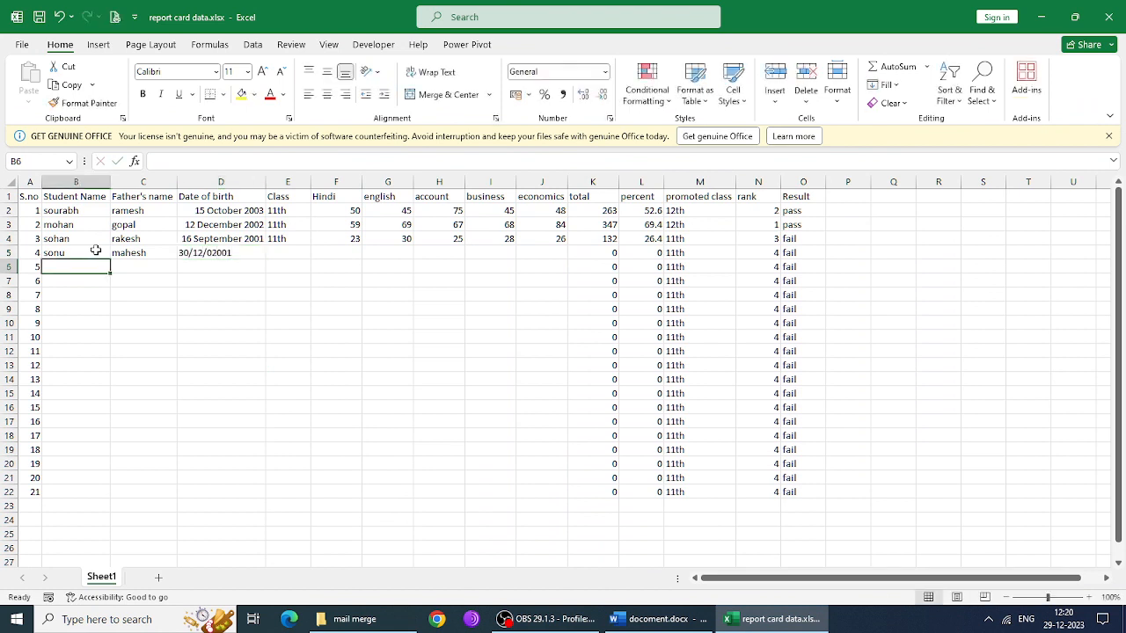
{"action": "left_click", "coordinate": [230, 238]}
{"action": "left_click", "coordinate": [218, 253]}
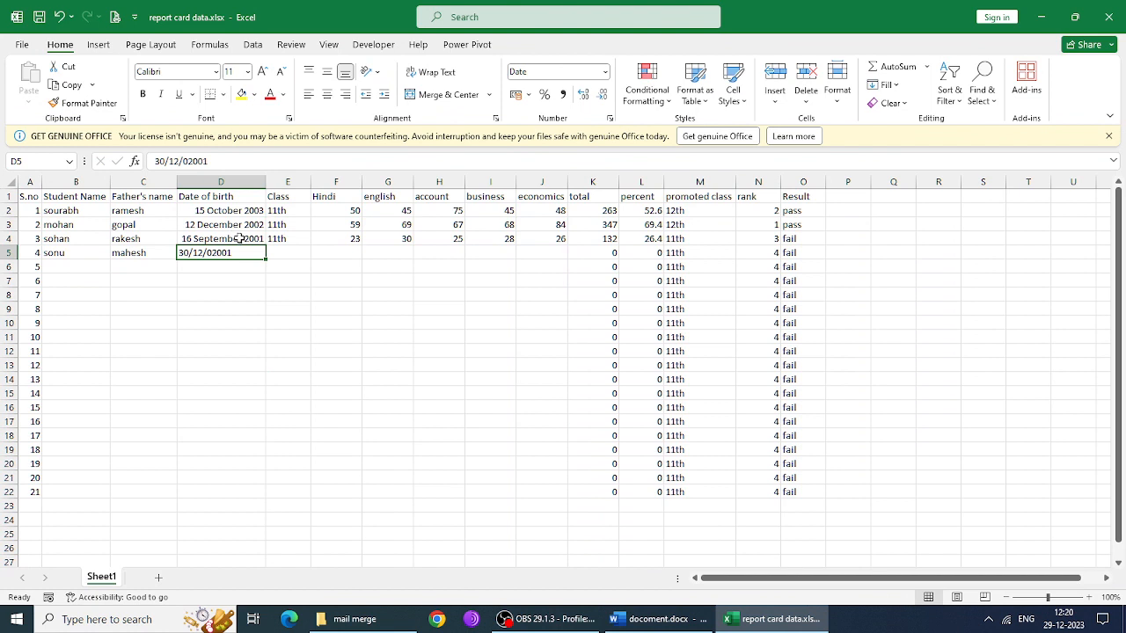
{"action": "left_click", "coordinate": [240, 238]}
{"action": "left_click", "coordinate": [235, 253]}
{"action": "left_click", "coordinate": [234, 237]}
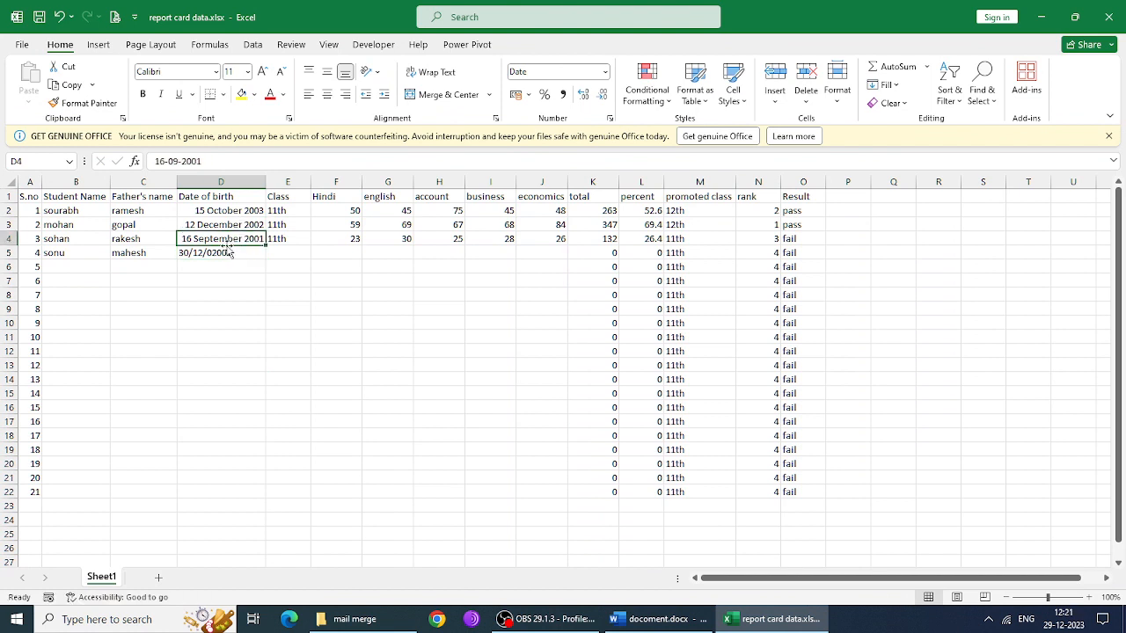
{"action": "left_click", "coordinate": [227, 252]}
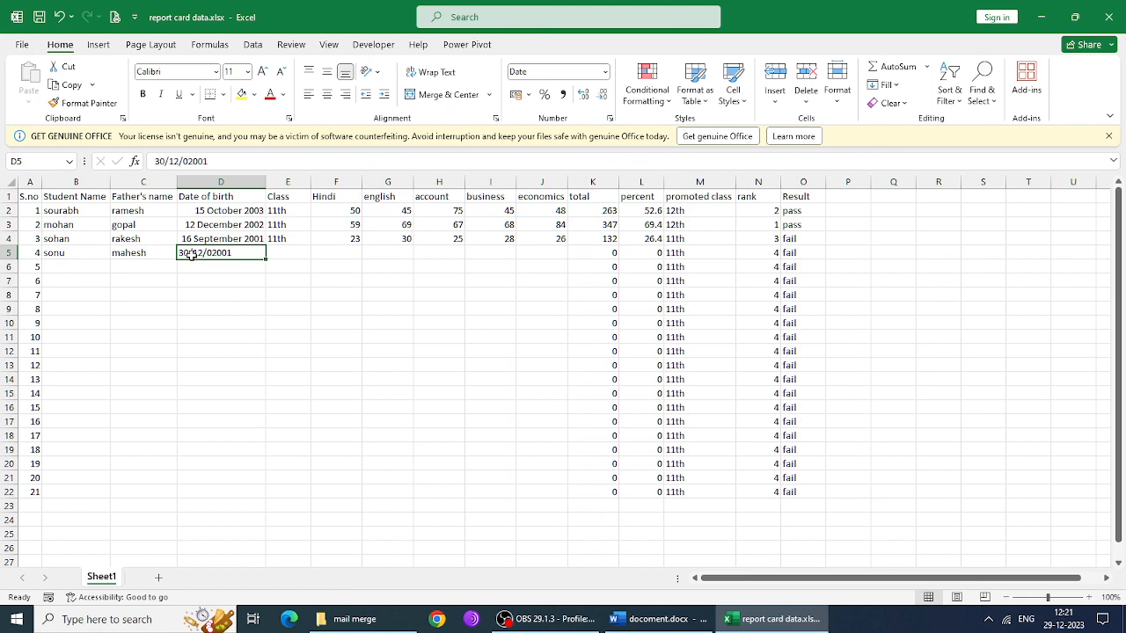
- Shorten the day in the fourth student's date of birth in D5 to a single digit
{"action": "double_click", "coordinate": [187, 253]}
{"action": "key", "text": "BackSpace"}
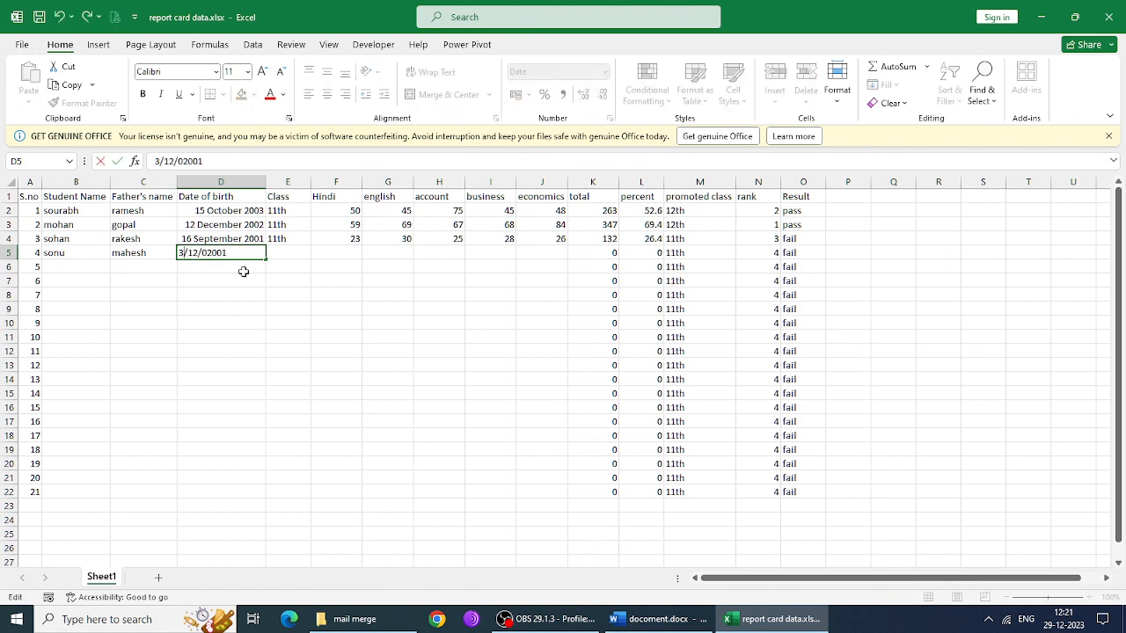
{"action": "left_click", "coordinate": [245, 274]}
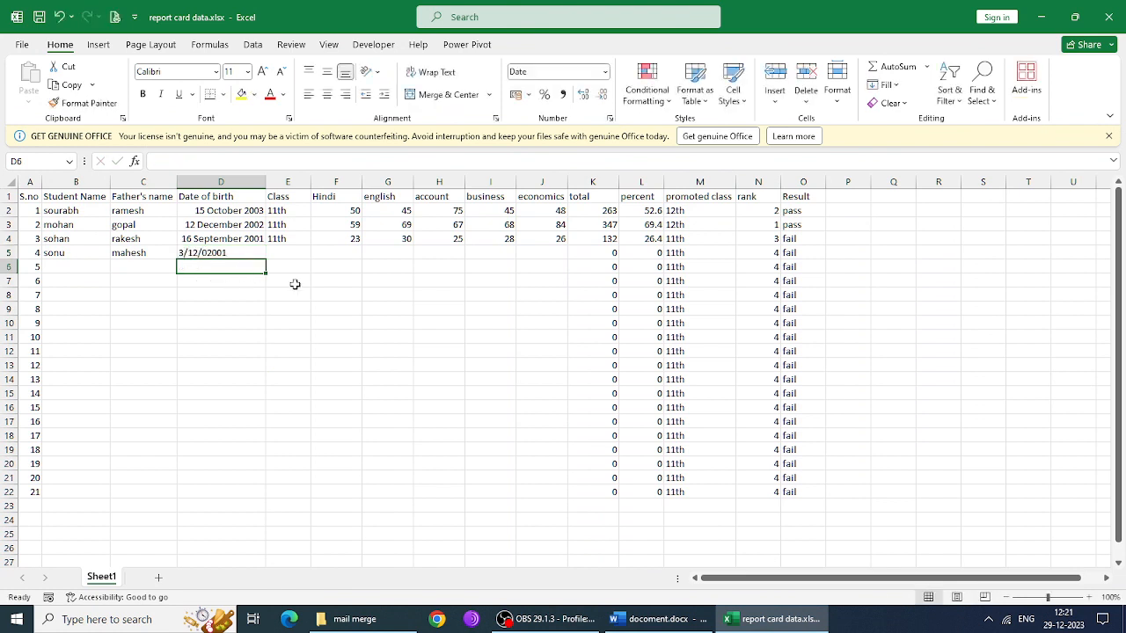
- Apply the Long Date format to the whole Date of birth column
{"action": "left_click", "coordinate": [249, 182]}
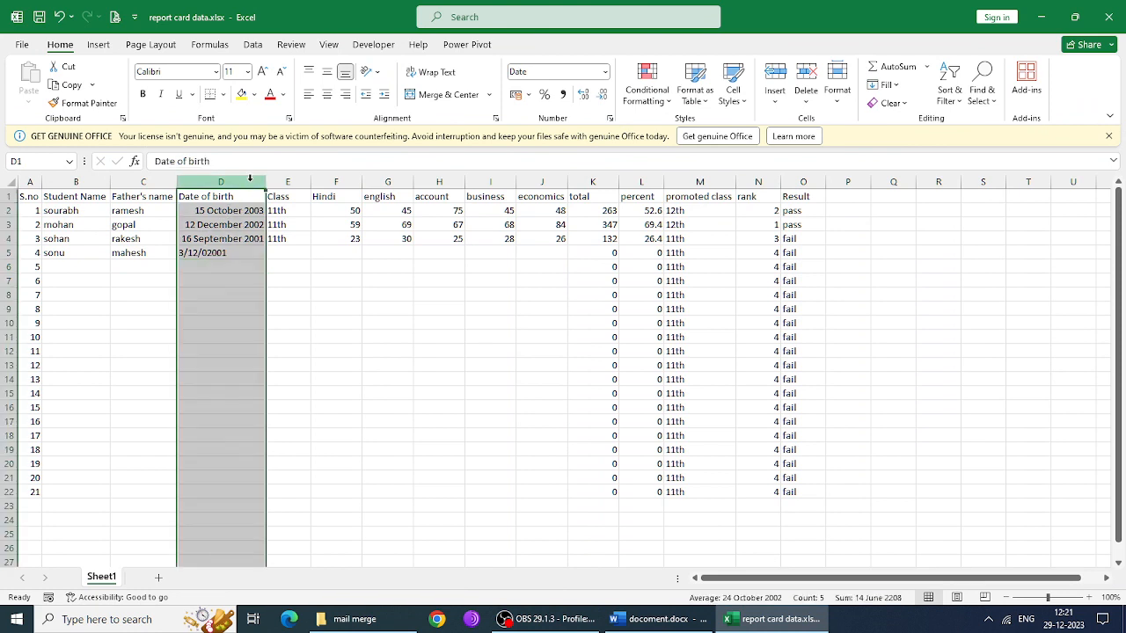
{"action": "left_click", "coordinate": [605, 71]}
{"action": "left_click", "coordinate": [588, 270]}
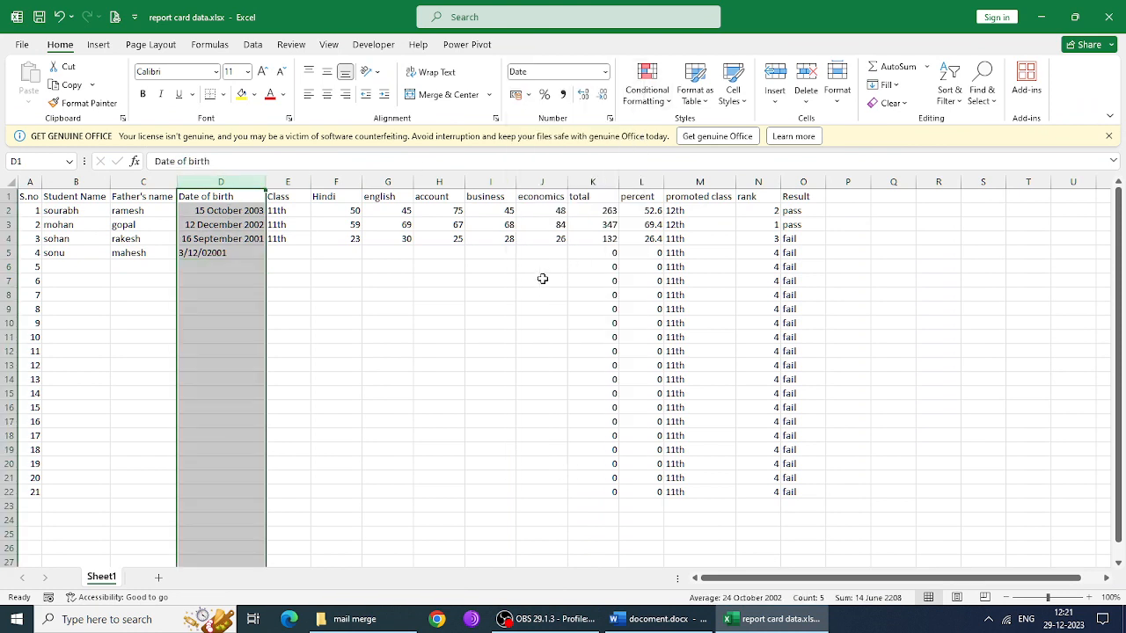
{"action": "left_click", "coordinate": [212, 269]}
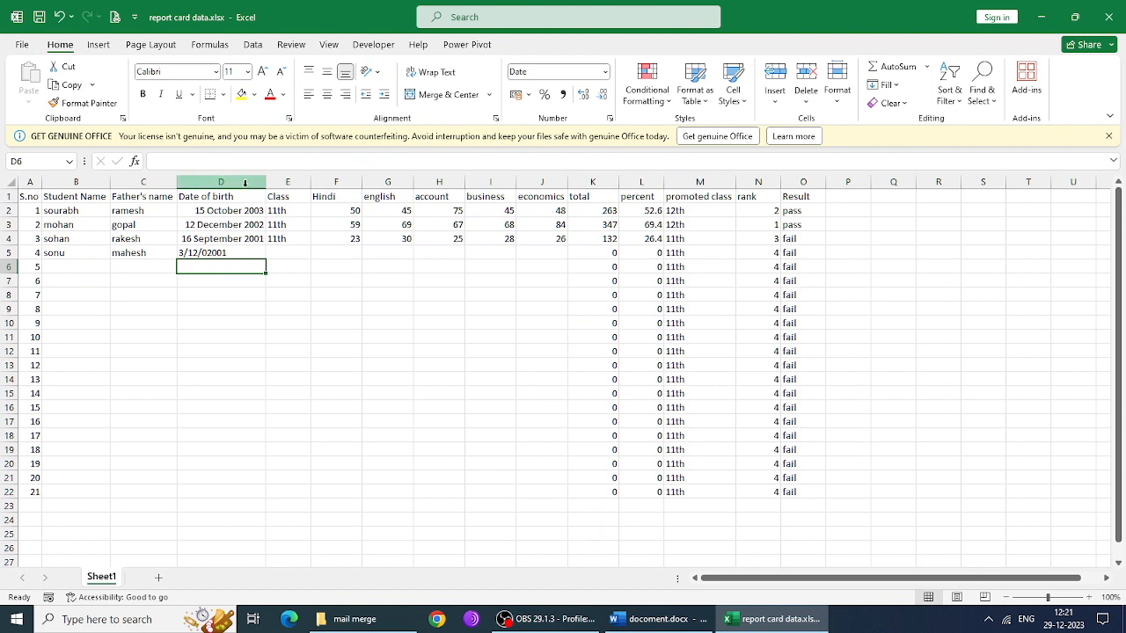
{"action": "left_click", "coordinate": [247, 182]}
{"action": "left_click", "coordinate": [605, 72]}
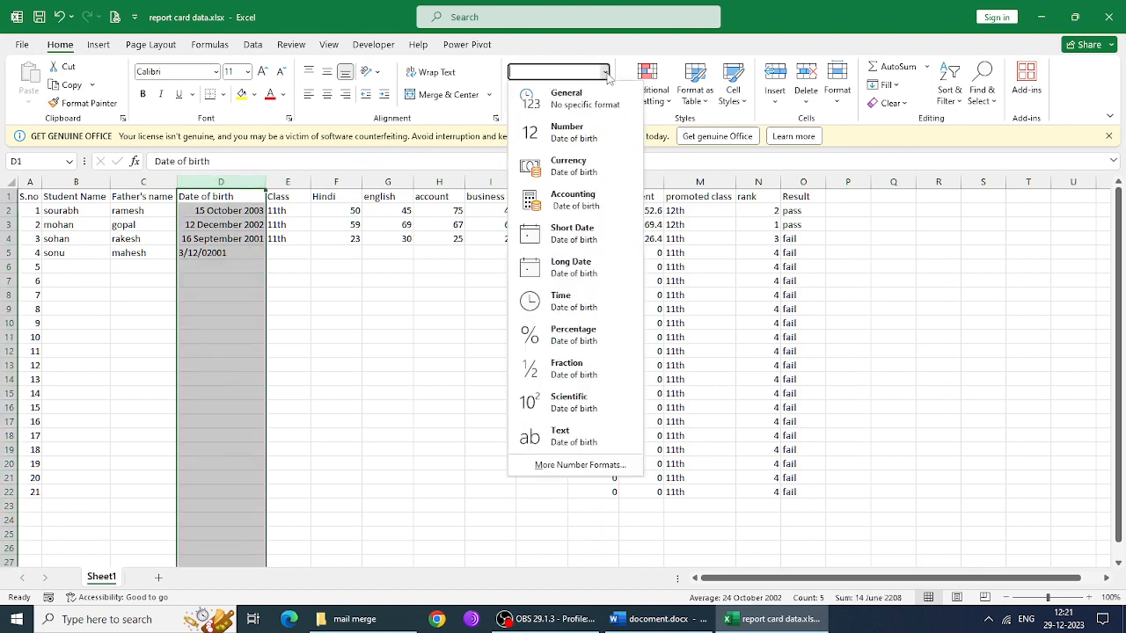
{"action": "left_click", "coordinate": [595, 274]}
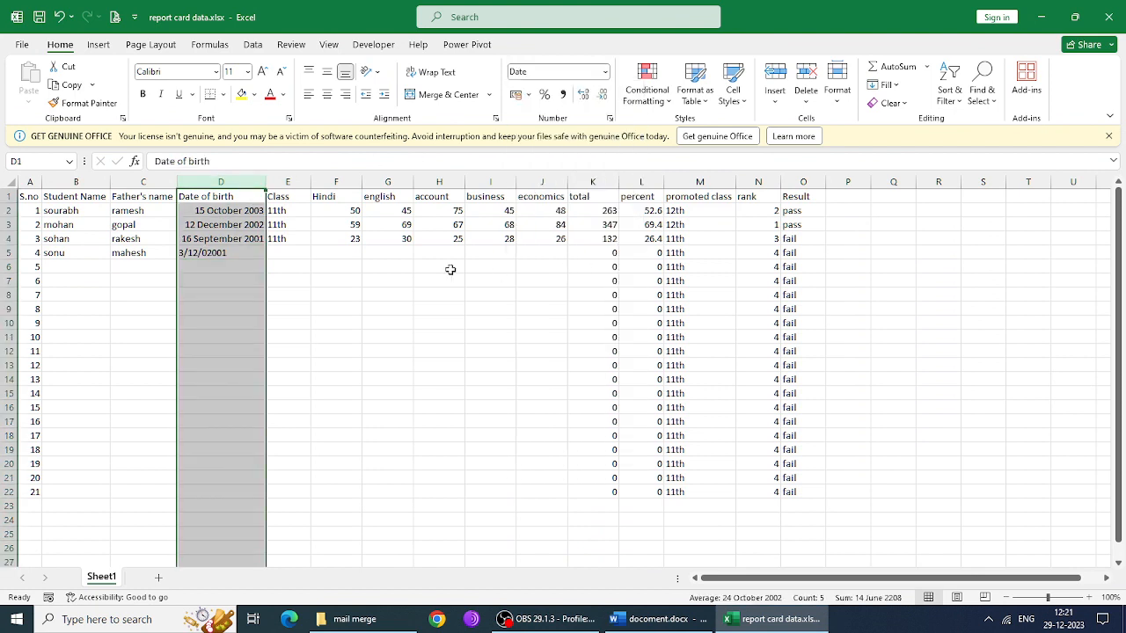
- Remove the extra leading zero from the year in the fourth student's date of birth in D5
{"action": "left_click", "coordinate": [249, 252]}
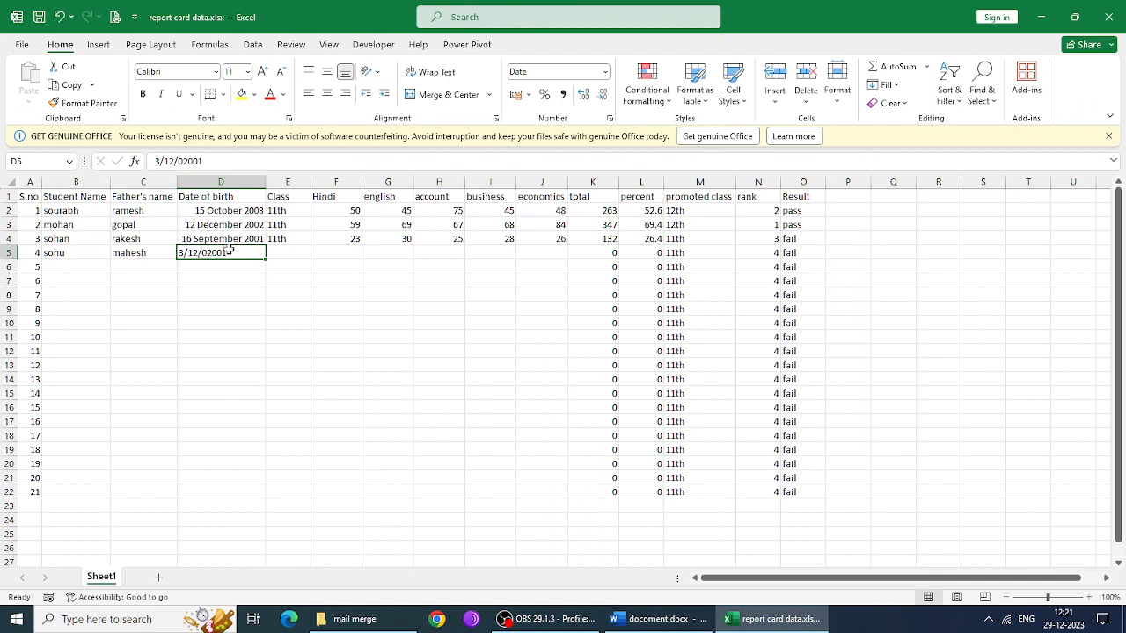
{"action": "double_click", "coordinate": [226, 253]}
{"action": "key", "text": "Left"}
{"action": "key", "text": "Left"}
{"action": "key", "text": "Left"}
{"action": "key", "text": "Left"}
{"action": "key", "text": "BackSpace"}
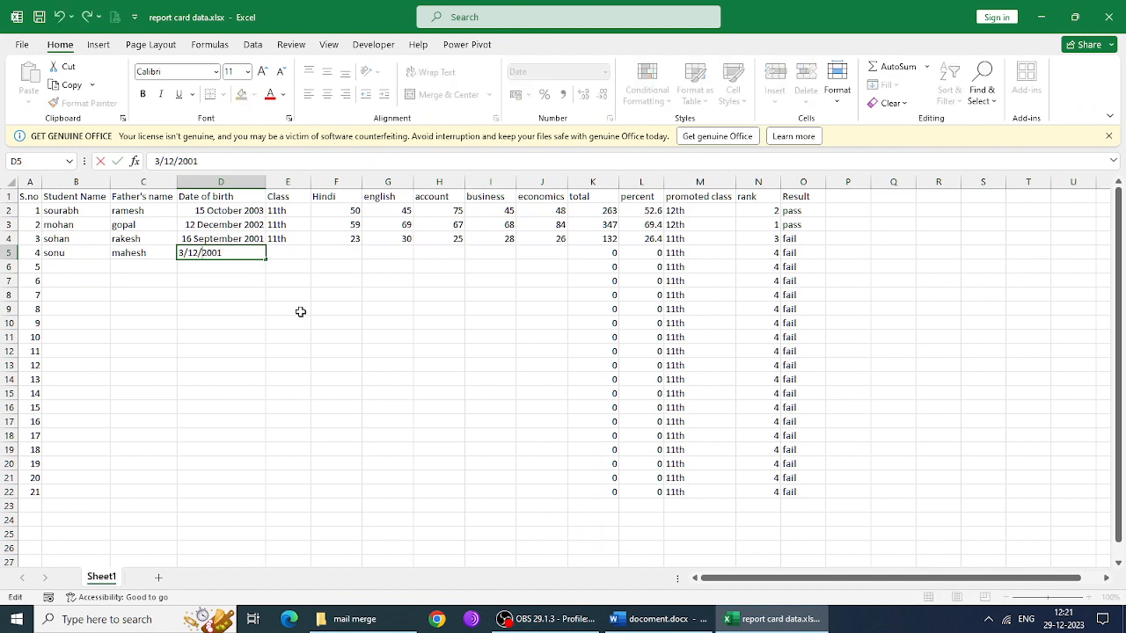
{"action": "key", "text": "Return"}
- Enter the fifth student's name, father's name and date of birth in B6:D6
{"action": "left_click", "coordinate": [83, 267]}
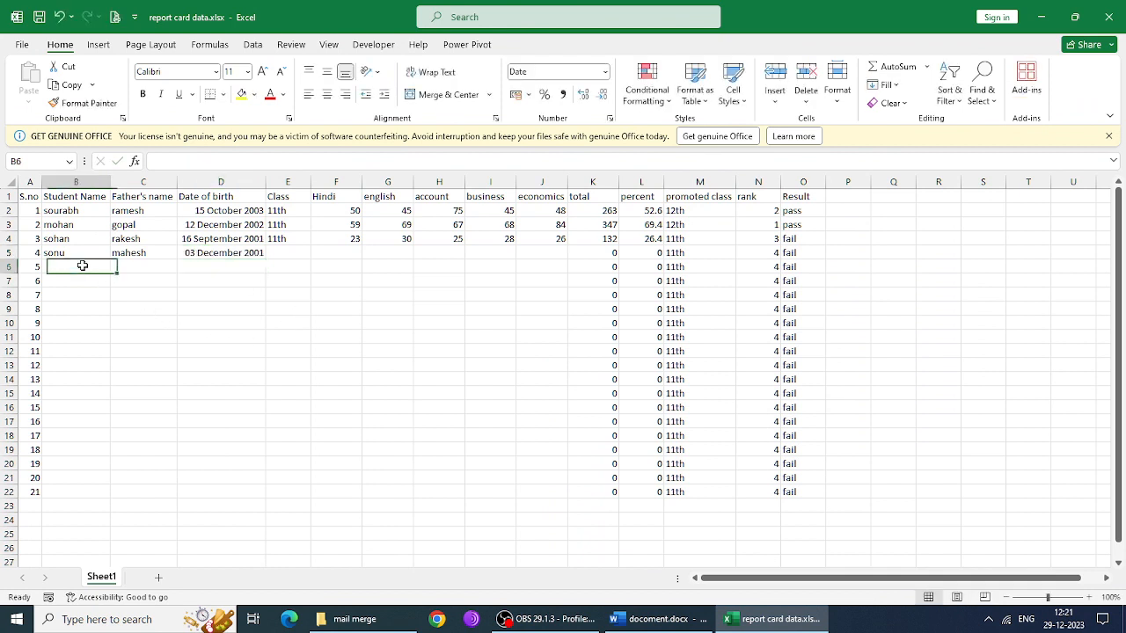
{"action": "type", "text": "rakes"}
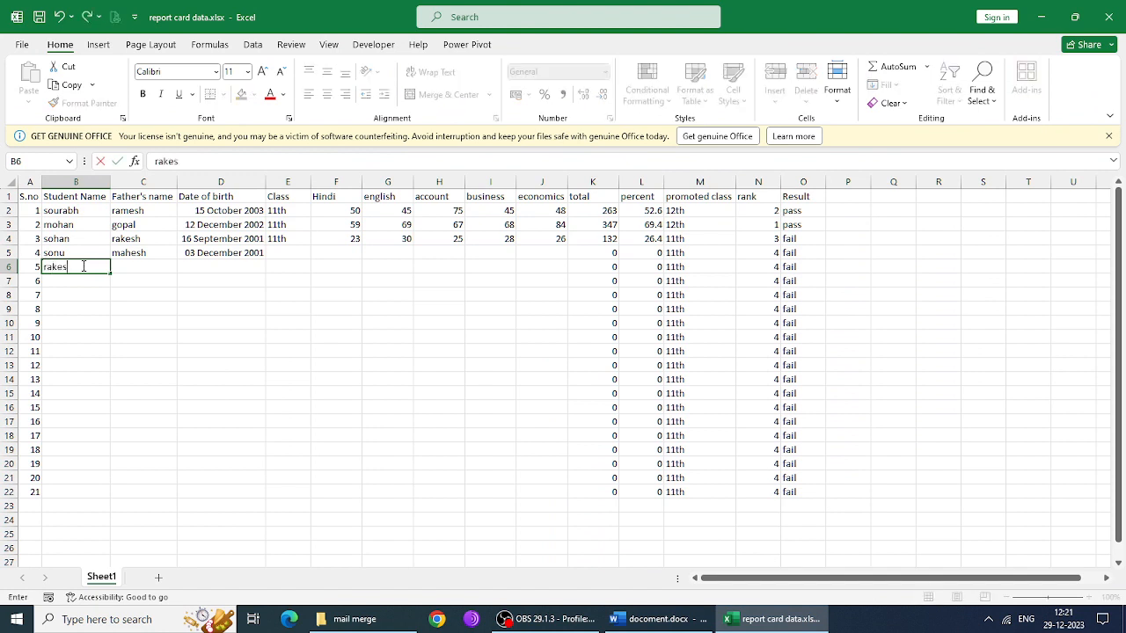
{"action": "type", "text": "h"}
{"action": "key", "text": "Tab"}
{"action": "type", "text": "mo"}
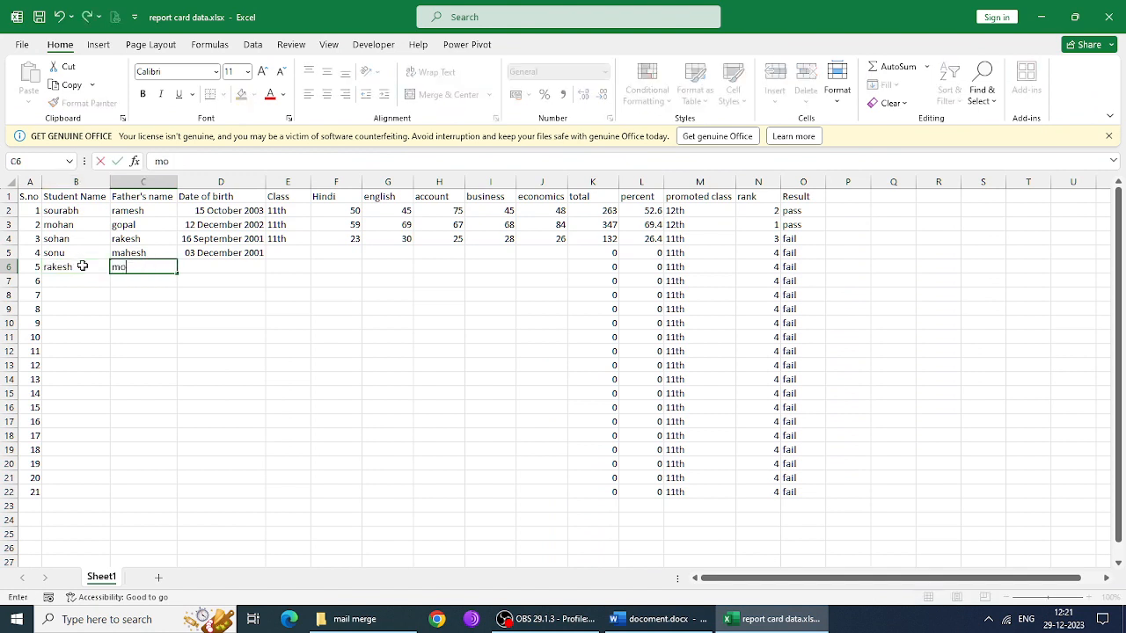
{"action": "key", "text": "Tab"}
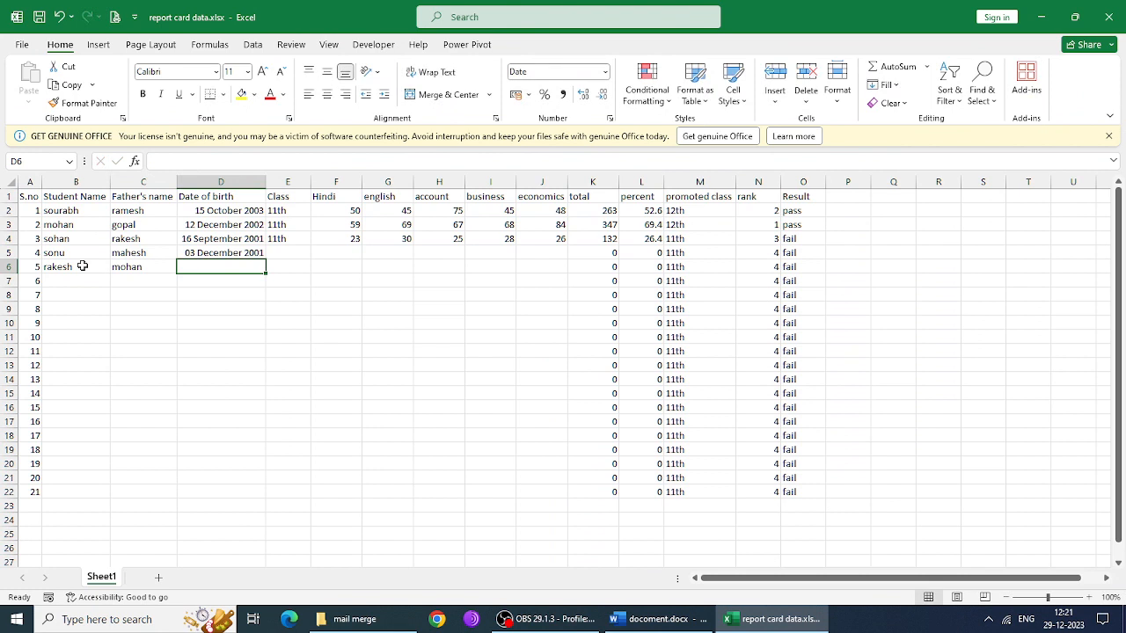
{"action": "type", "text": "4"}
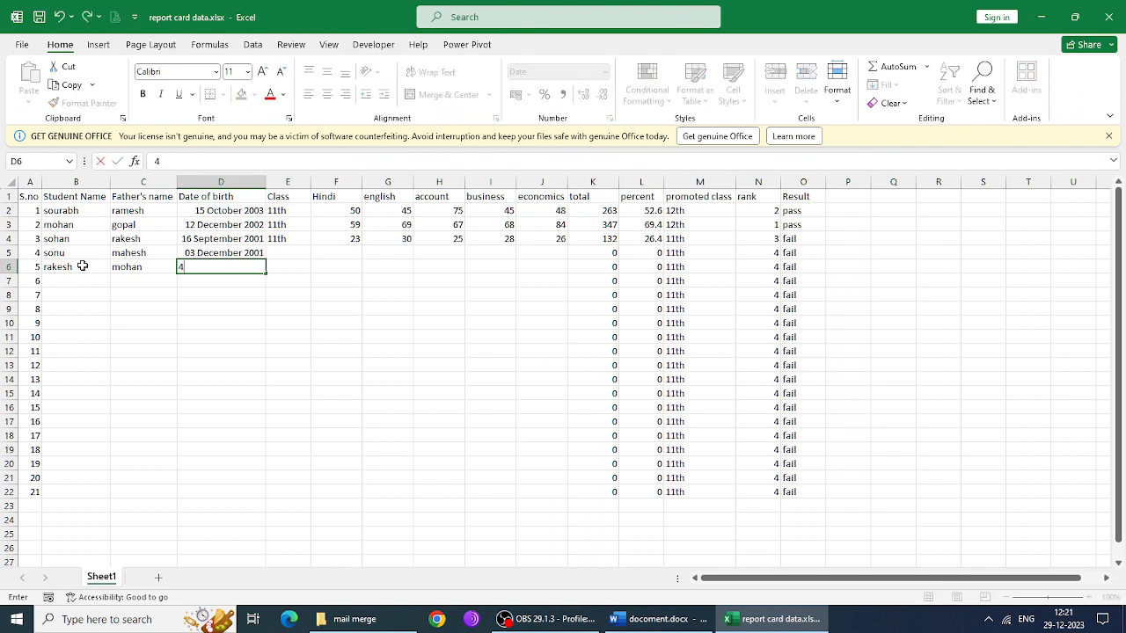
{"action": "type", "text": "/5/2000"}
{"action": "key", "text": "Return"}
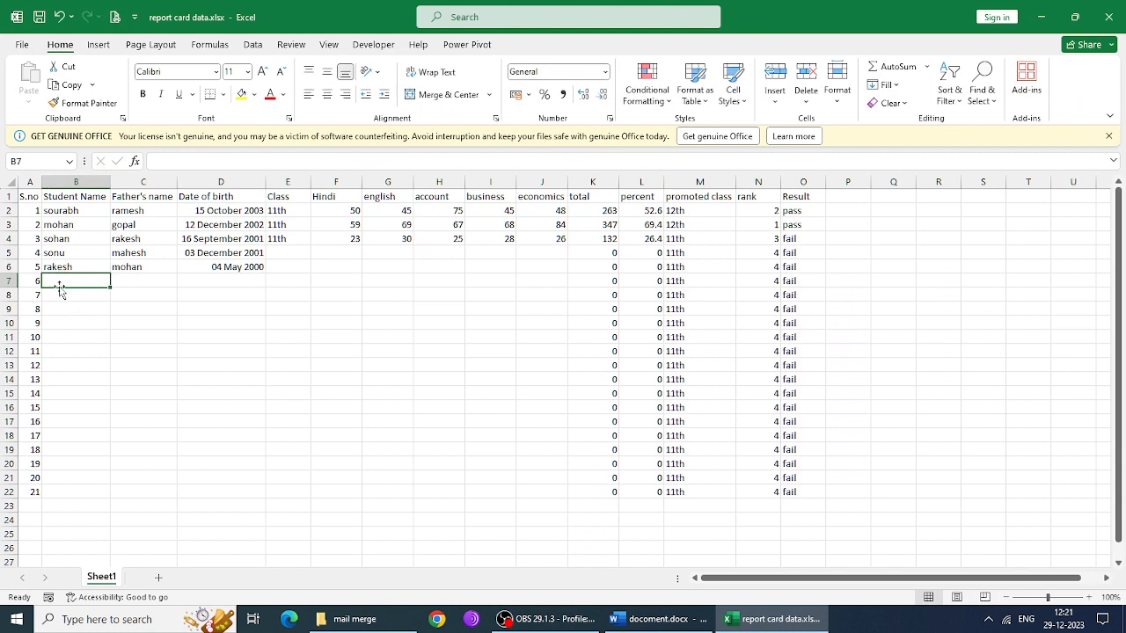
- Enter the sixth student's name, father's name and date of birth in B7:D7
{"action": "type", "text": "sunil"}
{"action": "key", "text": "Tab"}
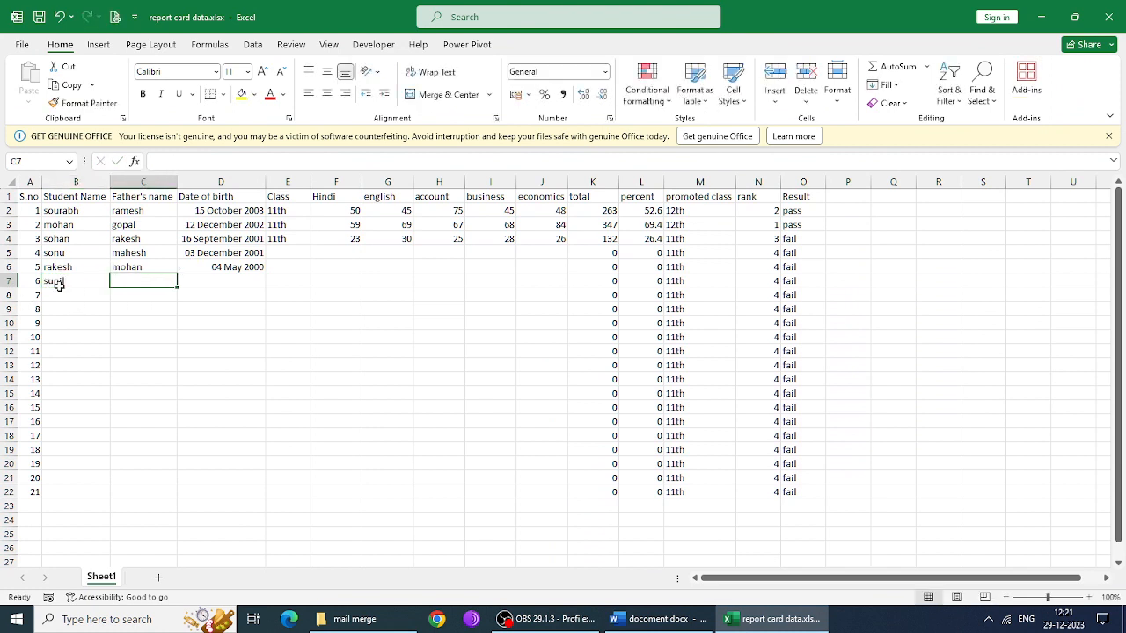
{"action": "type", "text": "rajesh"}
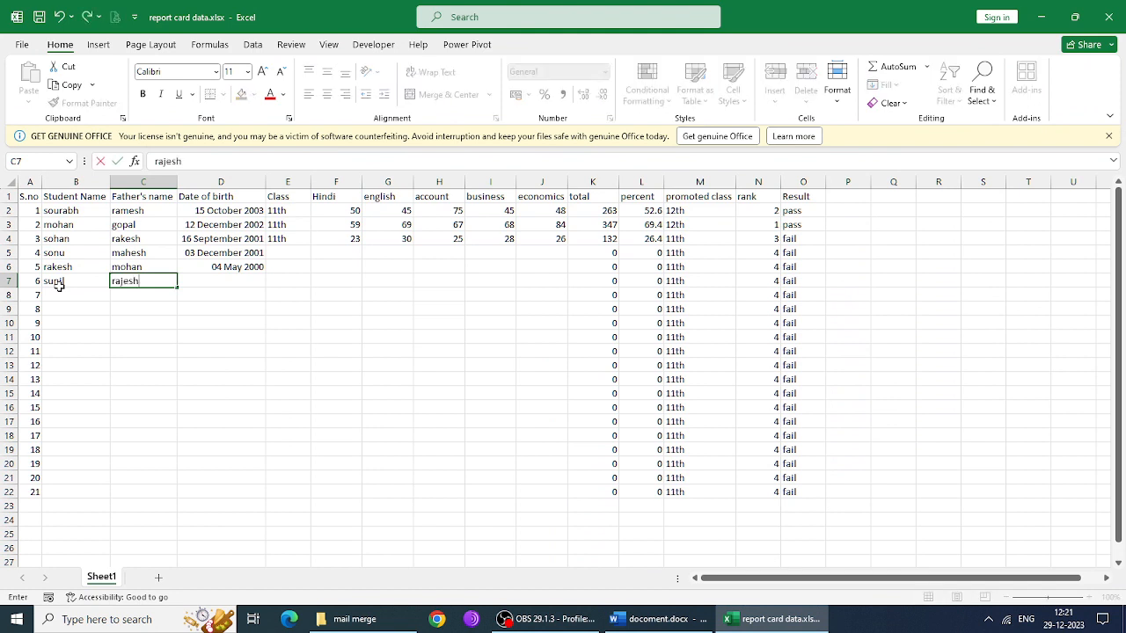
{"action": "key", "text": "Tab"}
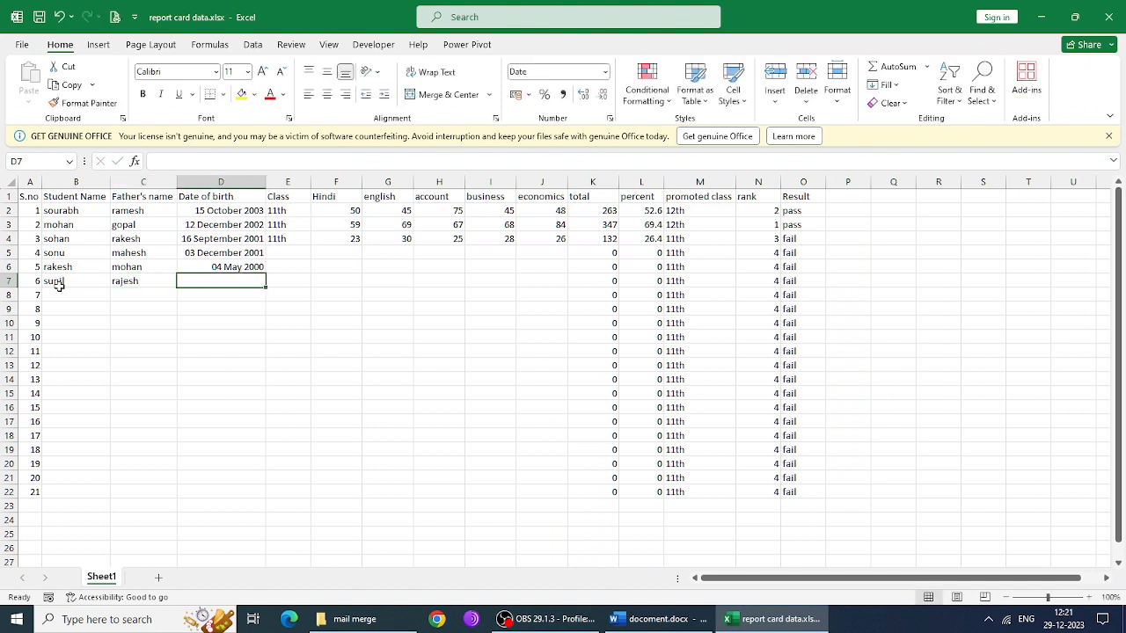
{"action": "type", "text": "06/1"}
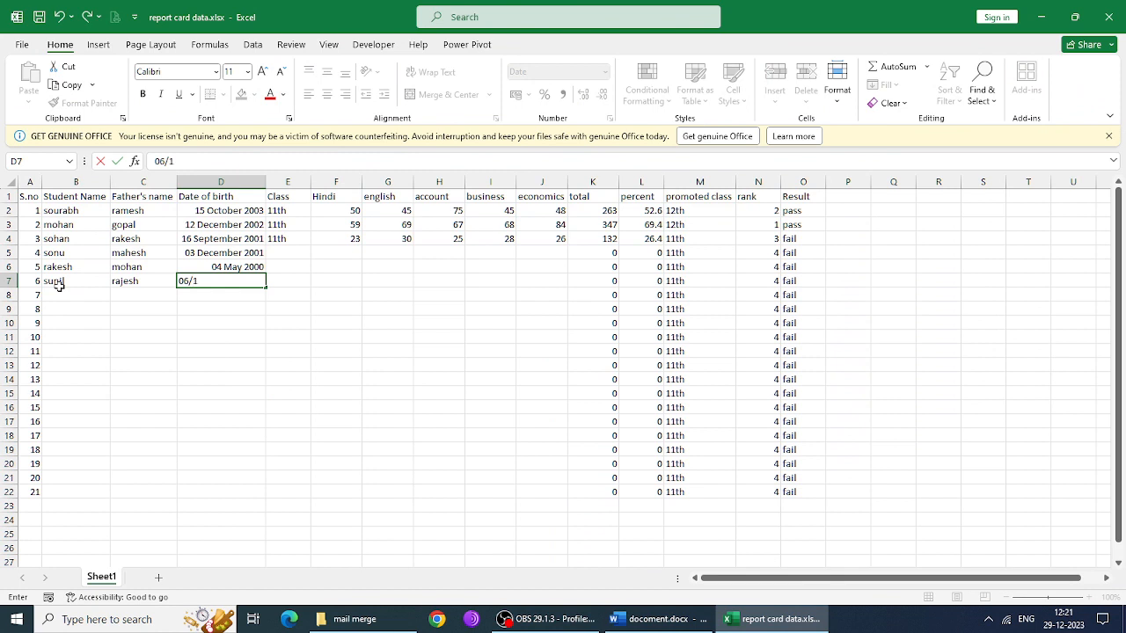
{"action": "type", "text": "11/2000"}
{"action": "key", "text": "Return"}
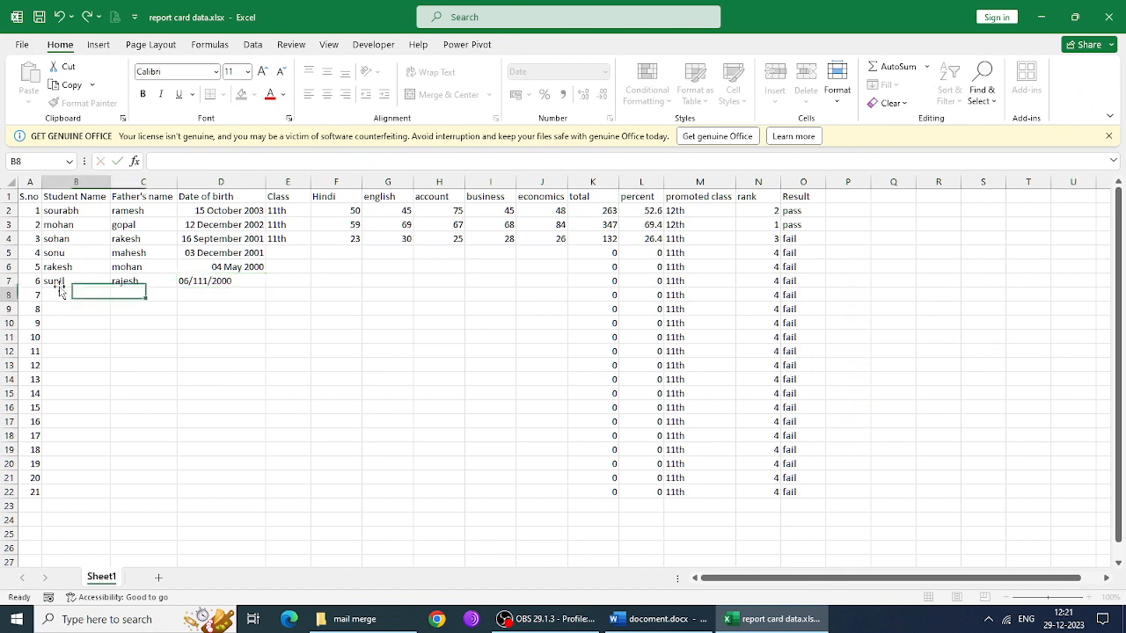
- Remove the extra digit from the month in the sixth student's date of birth in D7
{"action": "double_click", "coordinate": [203, 286]}
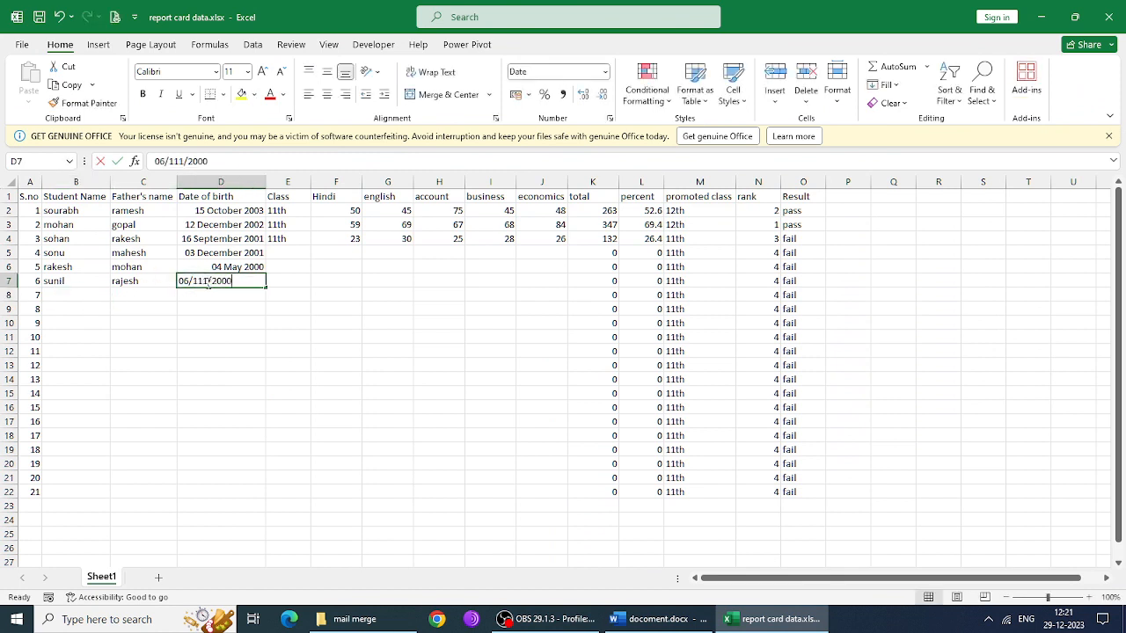
{"action": "key", "text": "BackSpace"}
{"action": "key", "text": "Return"}
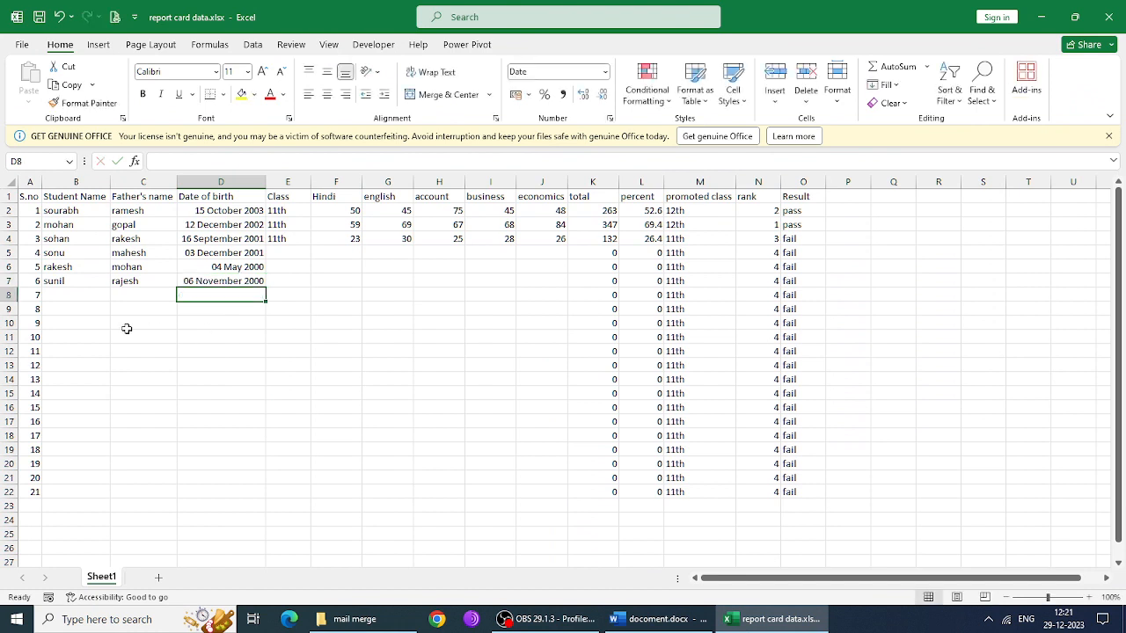
- Clear the unused serial numbers and formulas below the sixth student in A8:Q26
{"action": "left_click", "coordinate": [77, 296]}
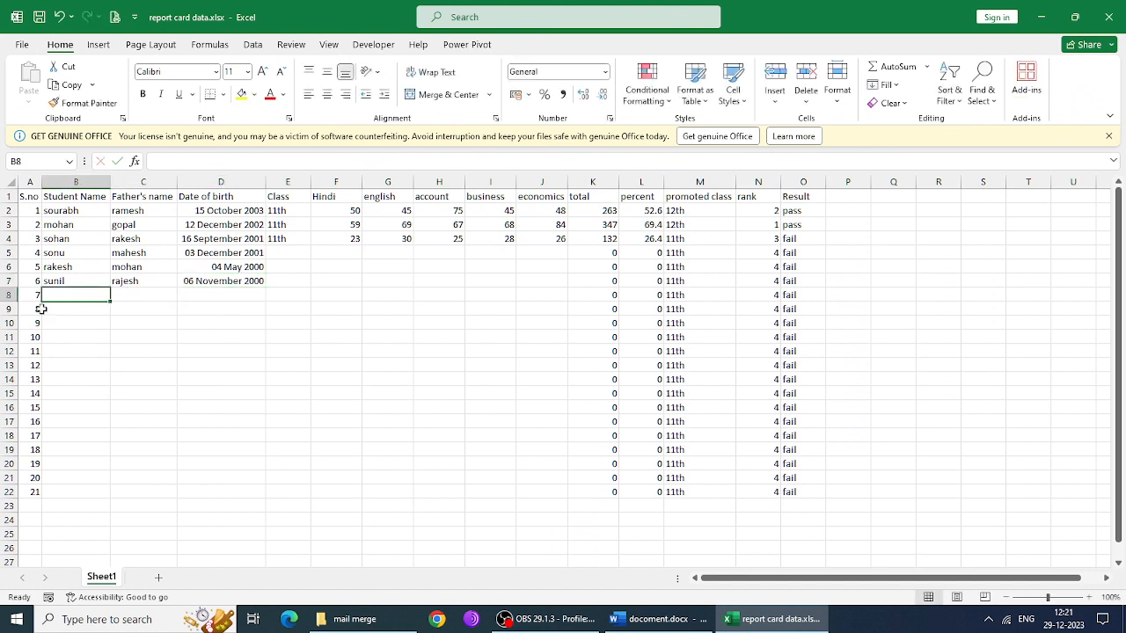
{"action": "left_click_drag", "start_coordinate": [30, 296], "coordinate": [884, 550]}
{"action": "key", "text": "Delete"}
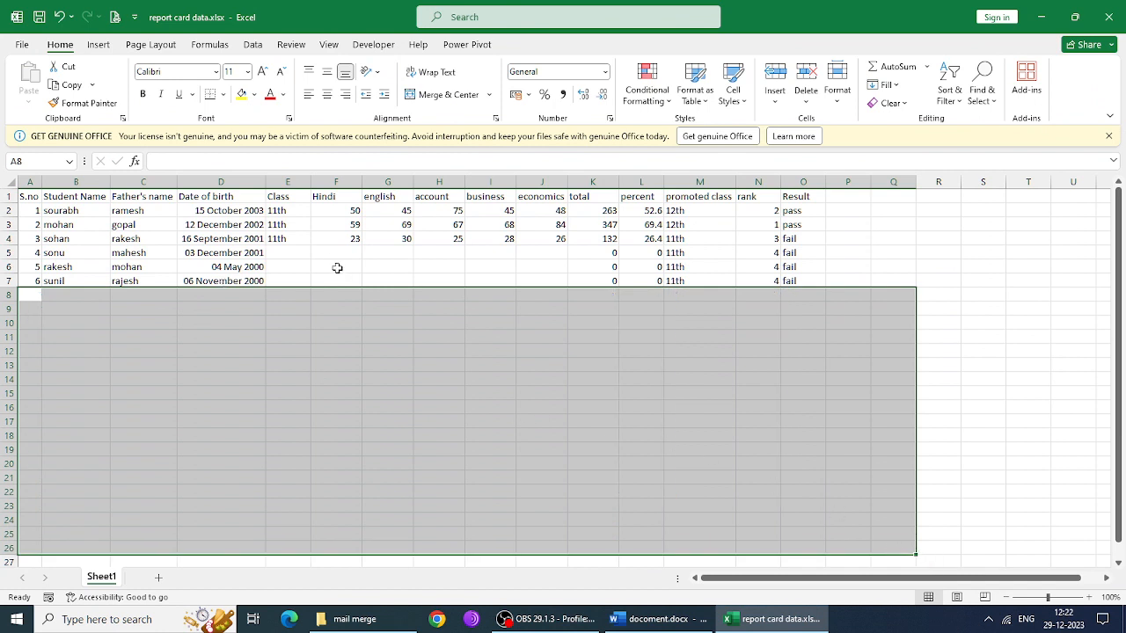
- Fill the class 11th down the Class column through E7 for the fourth to sixth students
{"action": "left_click", "coordinate": [292, 251]}
{"action": "left_click_drag", "start_coordinate": [293, 215], "coordinate": [313, 287]}
- Enter the fourth student's marks in row 5: Hindi 45, english 78, account 47, business 58 and economics 95
{"action": "left_click", "coordinate": [346, 252]}
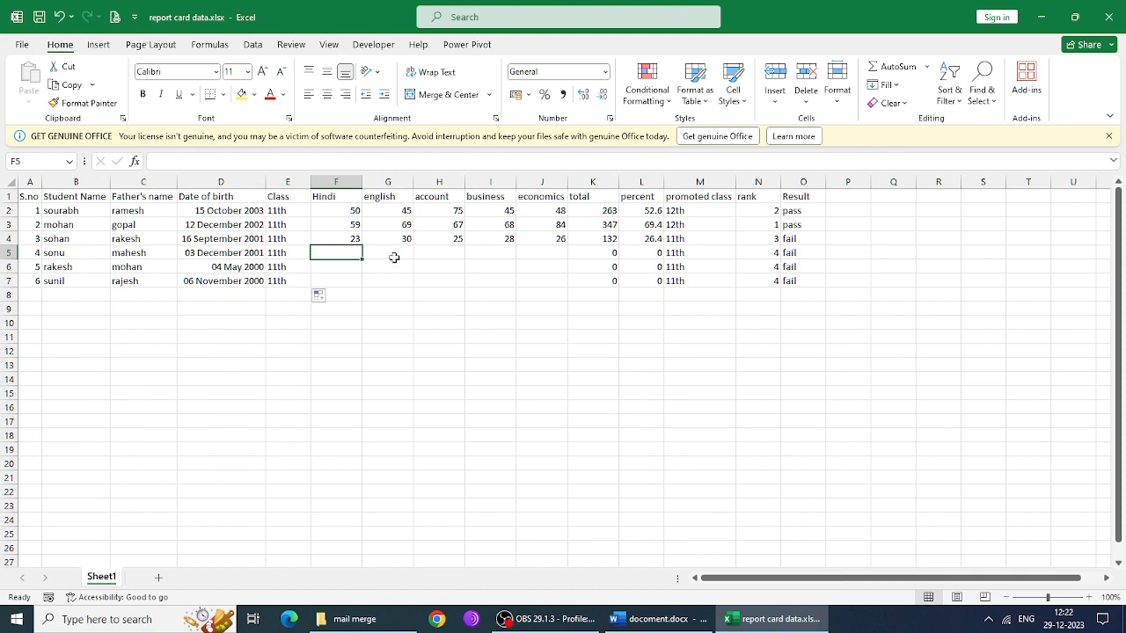
{"action": "type", "text": "45"}
{"action": "key", "text": "Tab"}
{"action": "type", "text": "78"}
{"action": "key", "text": "Tab"}
{"action": "type", "text": "47"}
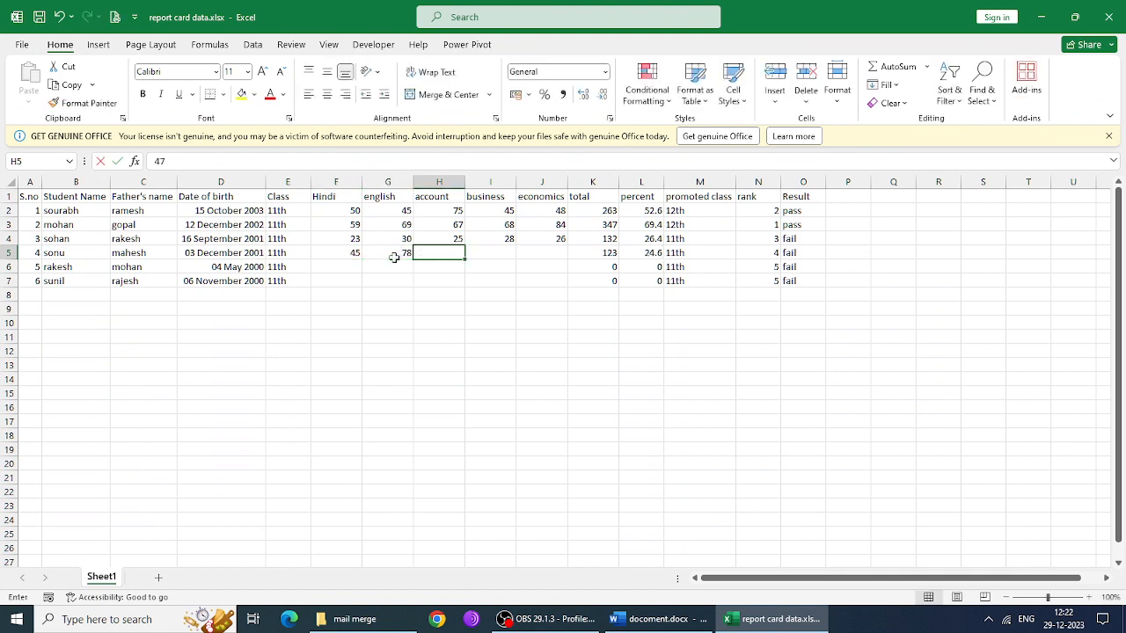
{"action": "key", "text": "Tab"}
{"action": "type", "text": "58"}
{"action": "key", "text": "Tab"}
{"action": "type", "text": "95"}
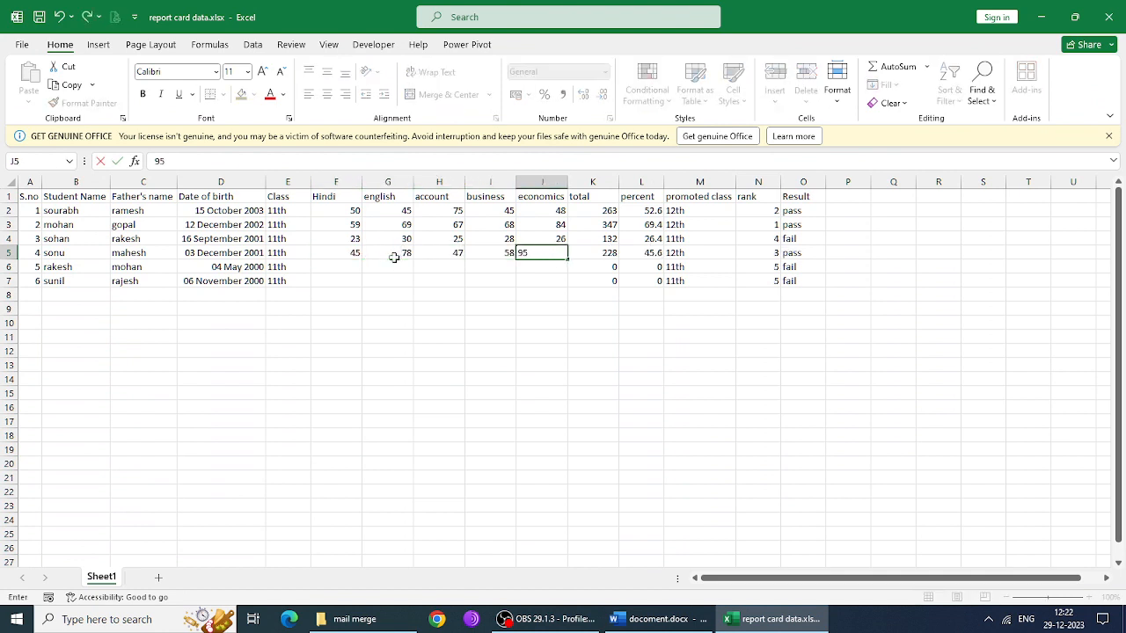
{"action": "key", "text": "Tab"}
{"action": "key", "text": "Return"}
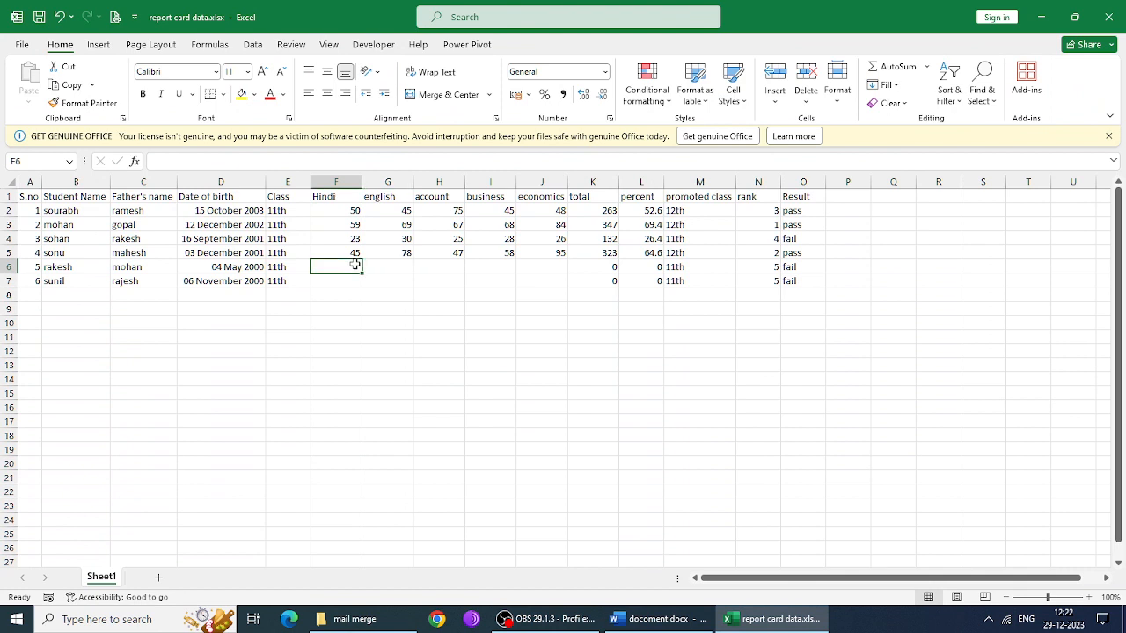
- Enter the fifth student's marks in row 6: Hindi 85, english 65, account 95, business 75 and economics 85
{"action": "type", "text": "85"}
{"action": "key", "text": "Tab"}
{"action": "type", "text": "65"}
{"action": "key", "text": "Tab"}
{"action": "type", "text": "95"}
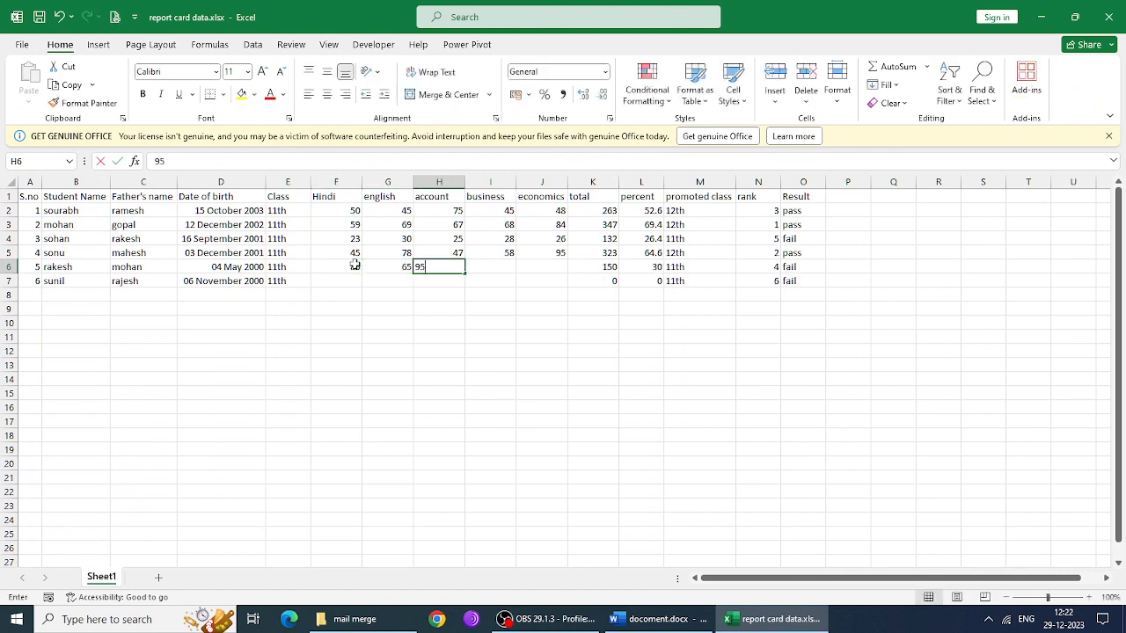
{"action": "key", "text": "Tab"}
{"action": "type", "text": "75"}
{"action": "key", "text": "Tab"}
{"action": "type", "text": "85"}
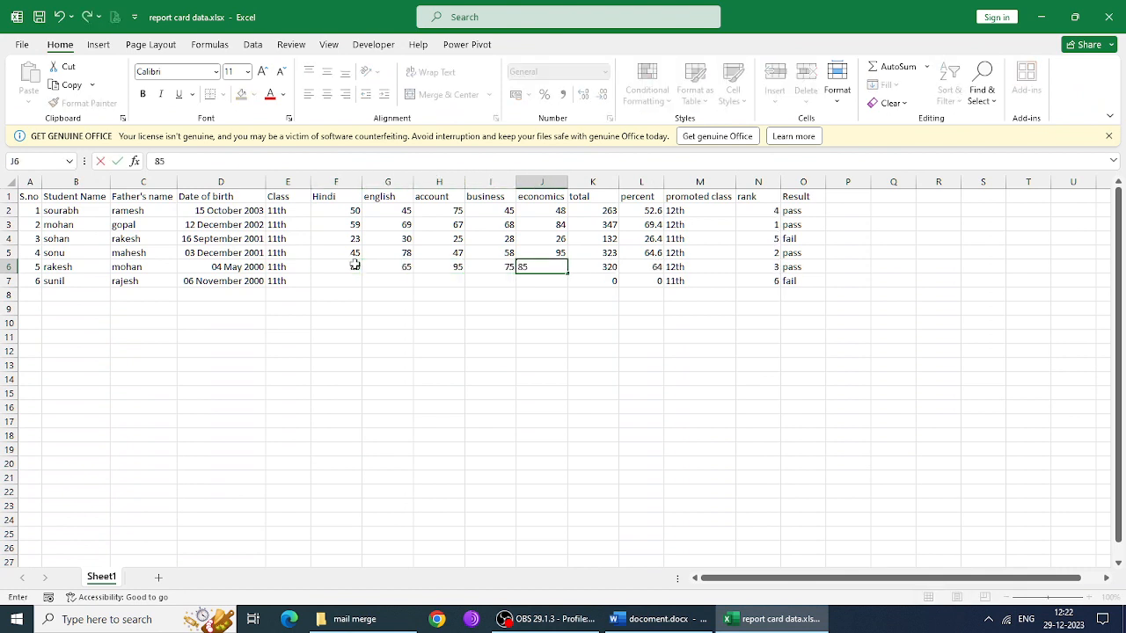
{"action": "key", "text": "Return"}
- Enter the sixth student's marks in row 7: Hindi 48, english 57, account 59, business 56 and economics 58
{"action": "type", "text": "48"}
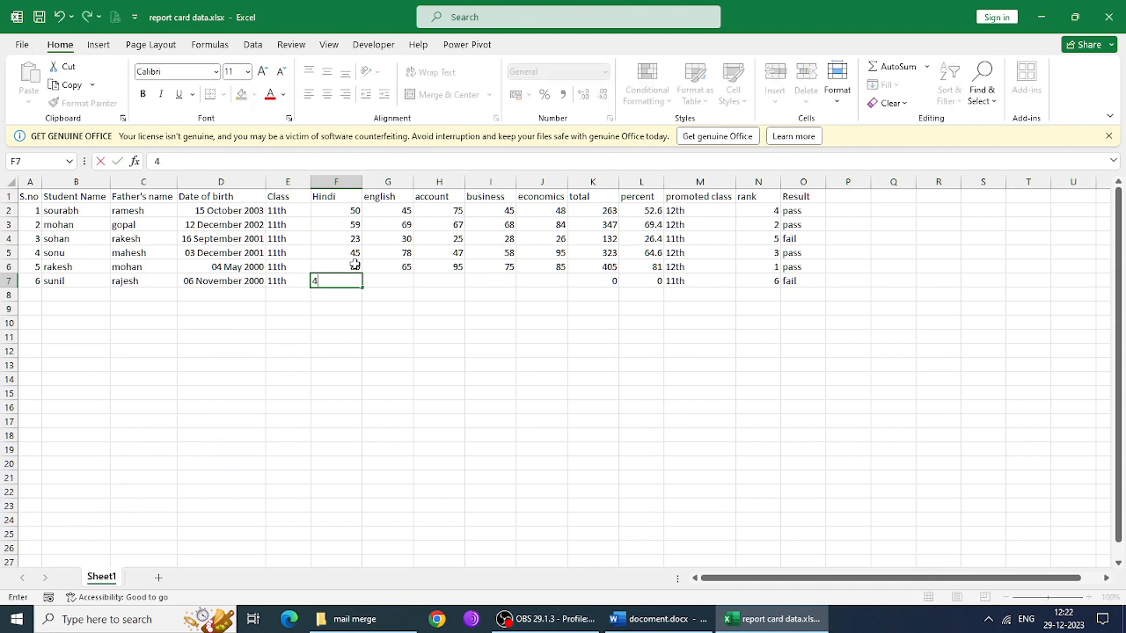
{"action": "key", "text": "Tab"}
{"action": "type", "text": "57"}
{"action": "key", "text": "Tab"}
{"action": "type", "text": "59"}
{"action": "key", "text": "Tab"}
{"action": "type", "text": "56"}
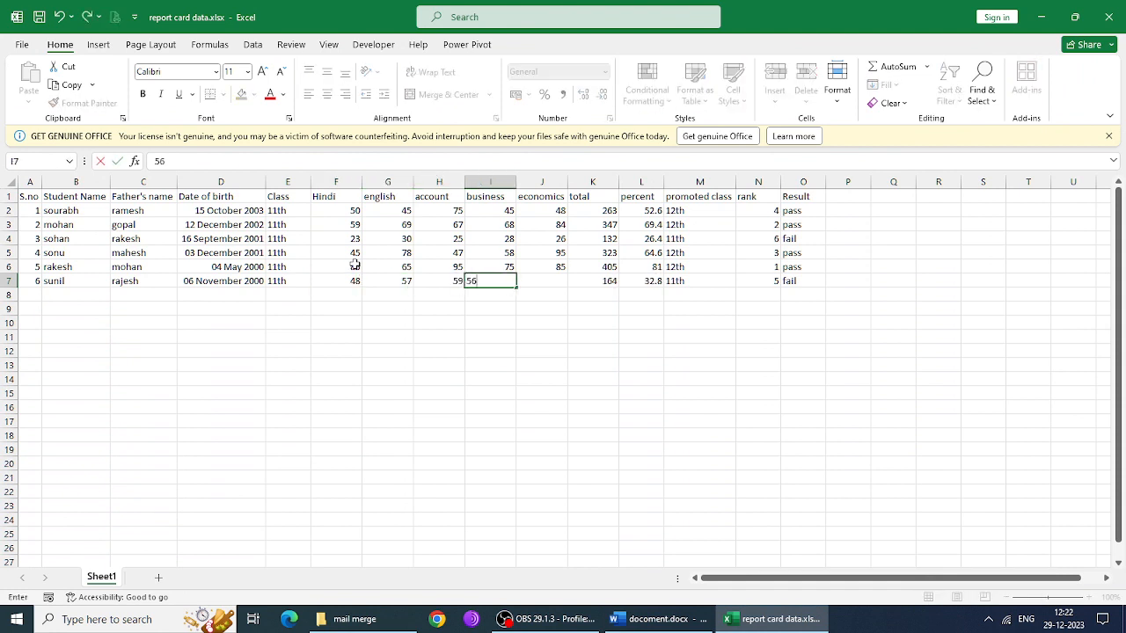
{"action": "key", "text": "Tab"}
{"action": "type", "text": "58"}
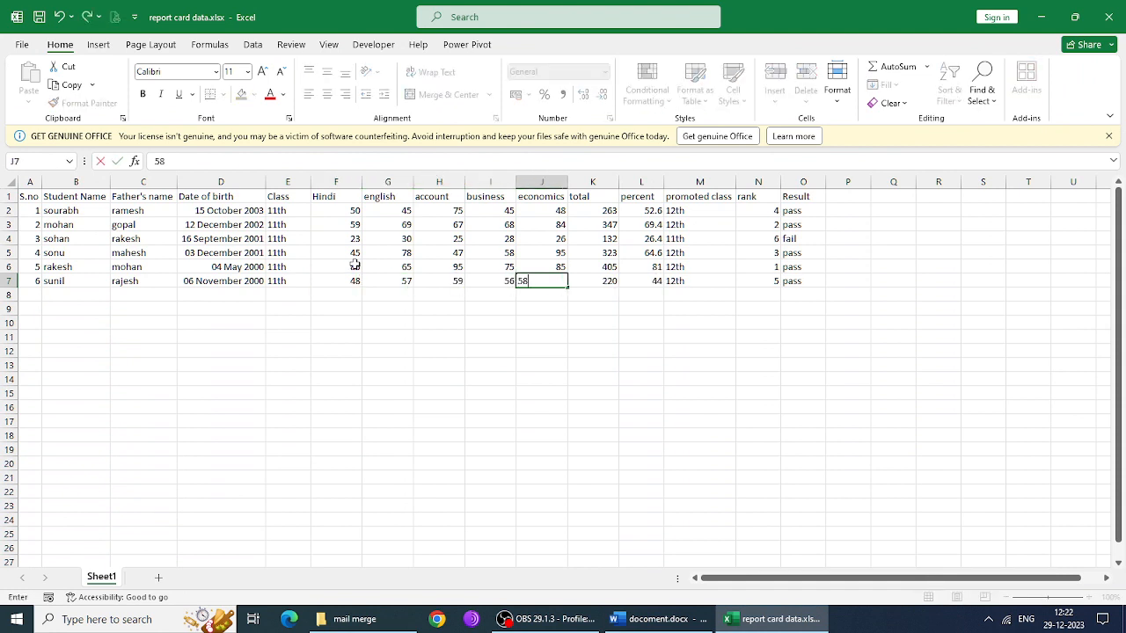
{"action": "key", "text": "Return"}
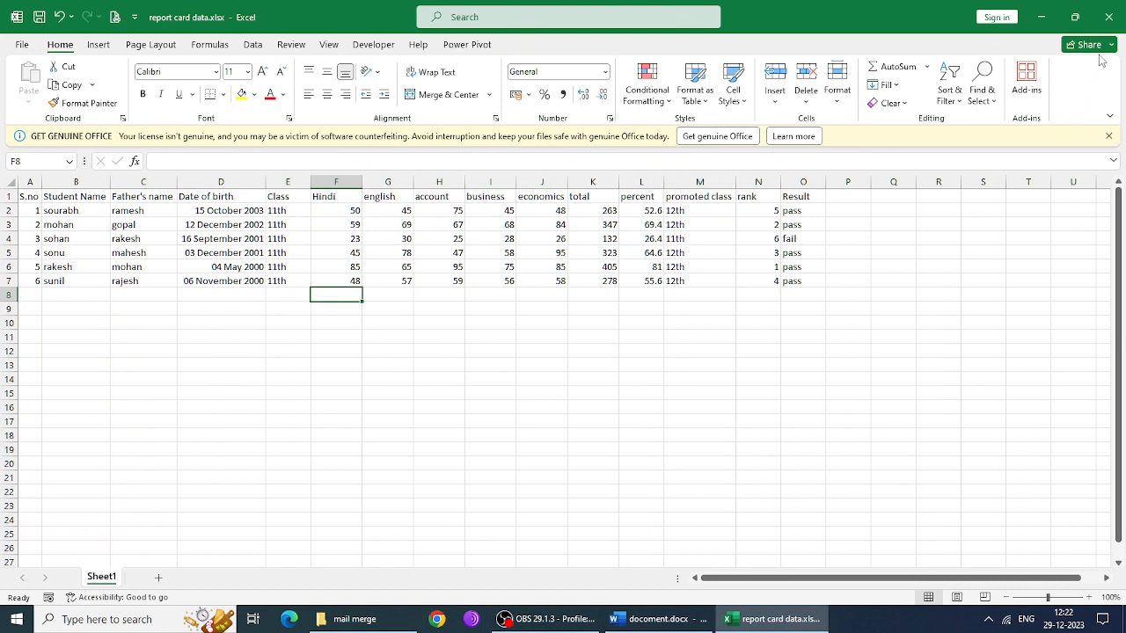
- Close the report card workbook and start a Letters mail merge in the Word report card, with the cursor in the empty Student Name cell
{"action": "left_click", "coordinate": [1109, 17]}
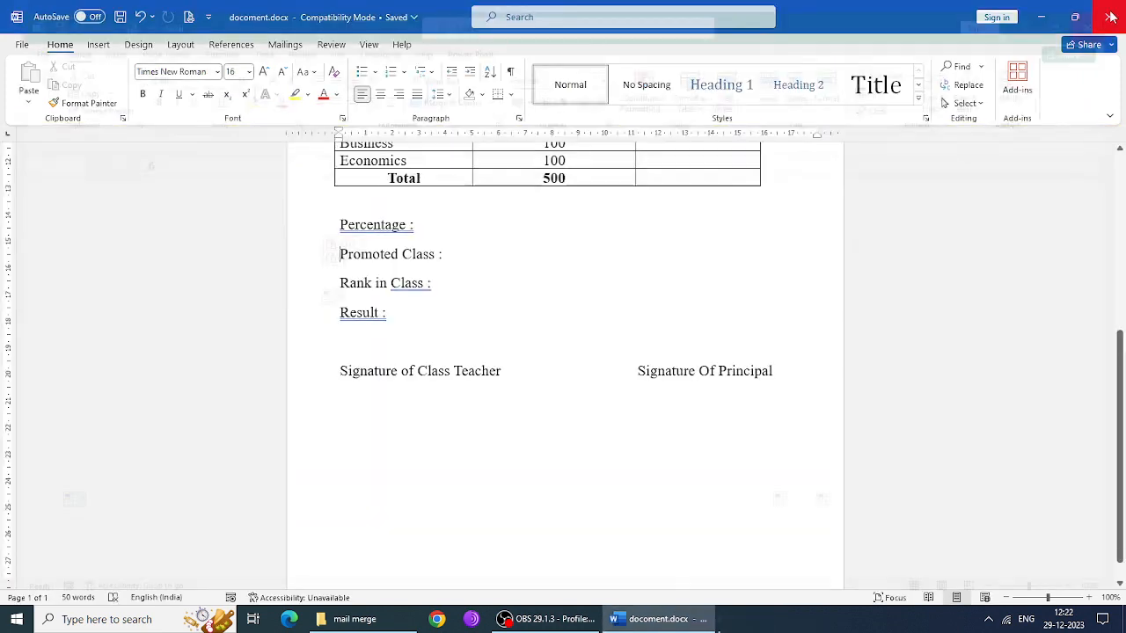
{"action": "scroll", "coordinate": [570, 387], "scroll_direction": "up", "scroll_amount": 5}
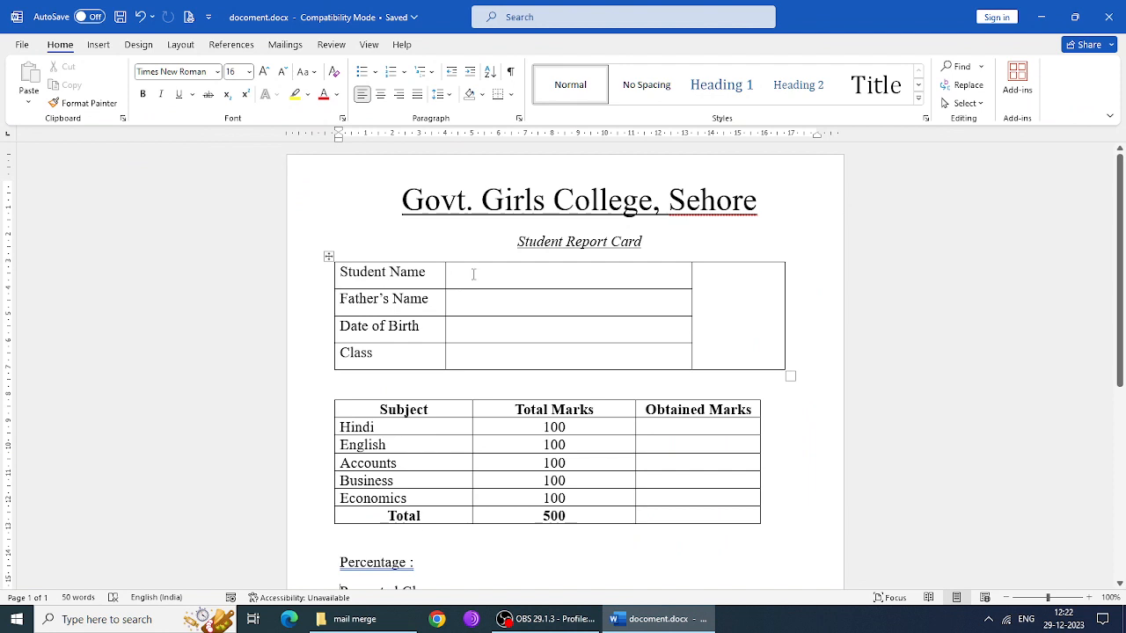
{"action": "left_click", "coordinate": [473, 275]}
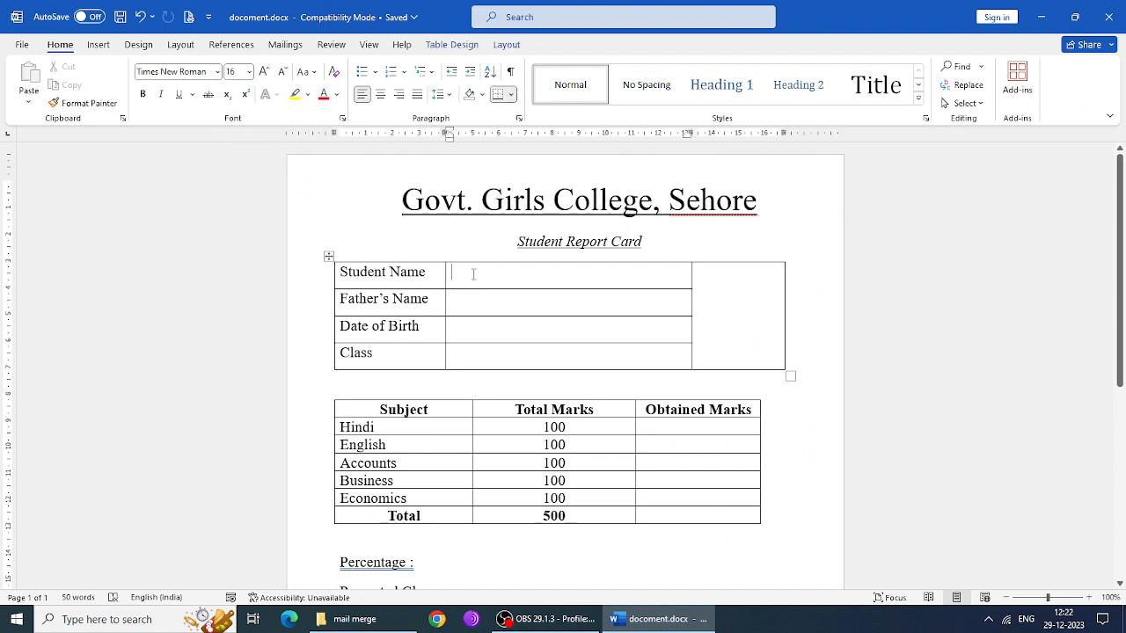
{"action": "left_click", "coordinate": [285, 48]}
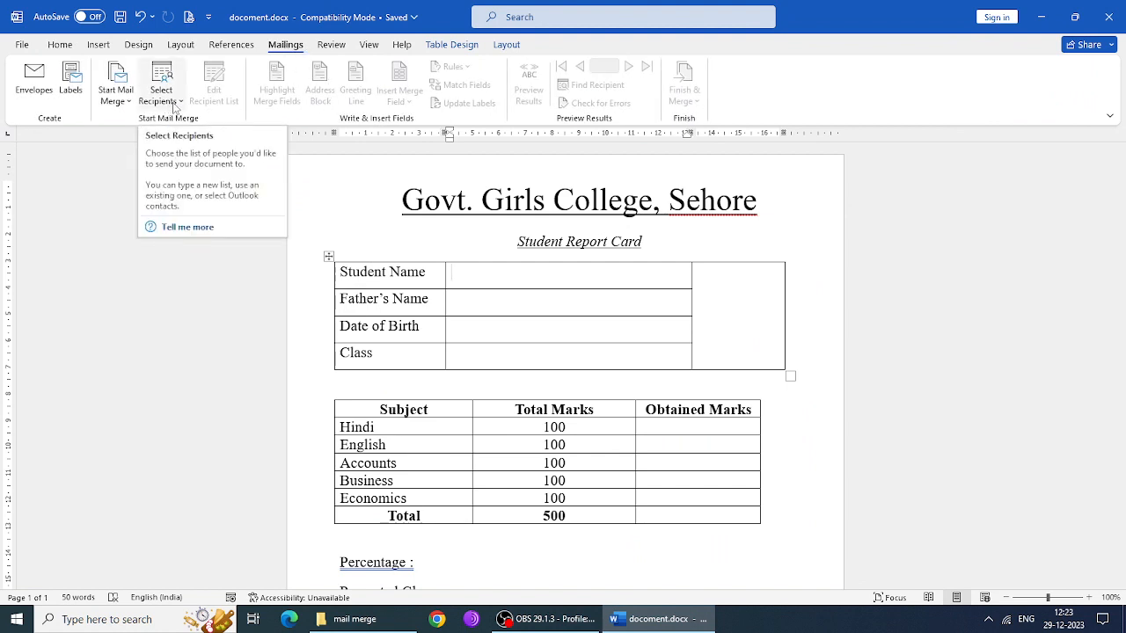
{"action": "left_click", "coordinate": [115, 84]}
{"action": "left_click", "coordinate": [151, 122]}
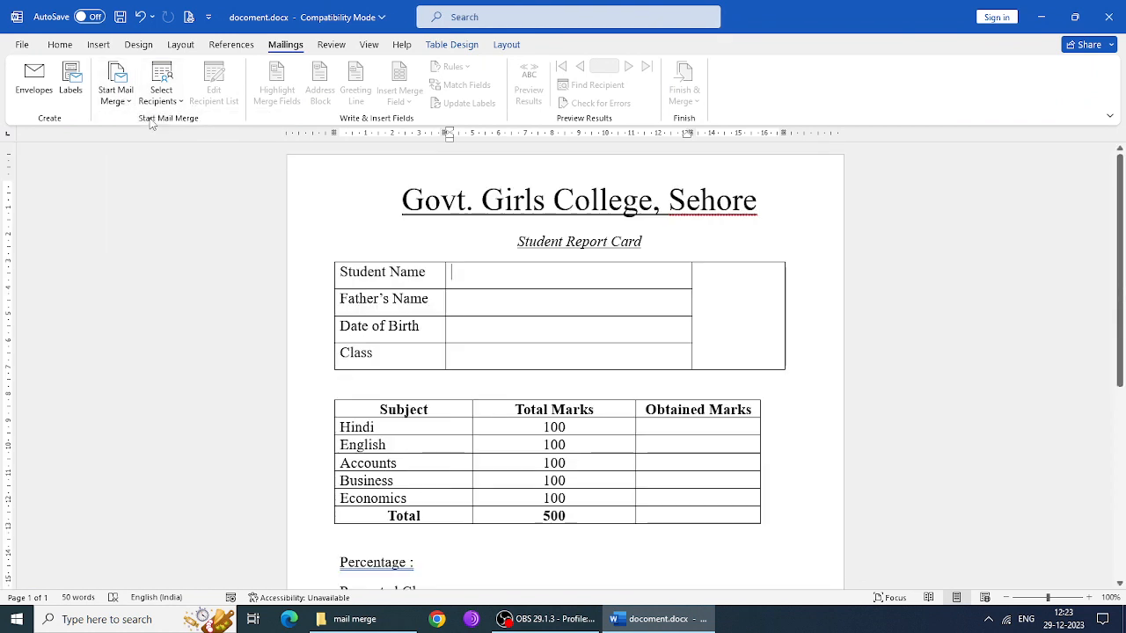
- Use Sheet1$ of report card data.xlsx from the Desktop's mail merge folder as the existing recipient list, with the first row as column headers
{"action": "left_click", "coordinate": [172, 101]}
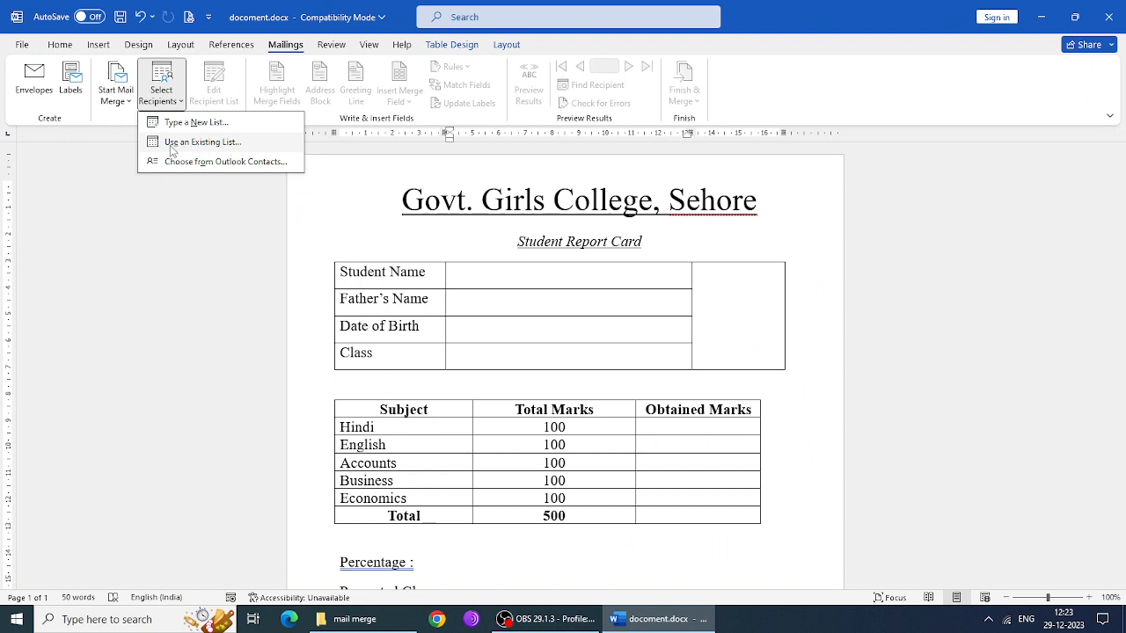
{"action": "left_click", "coordinate": [209, 146]}
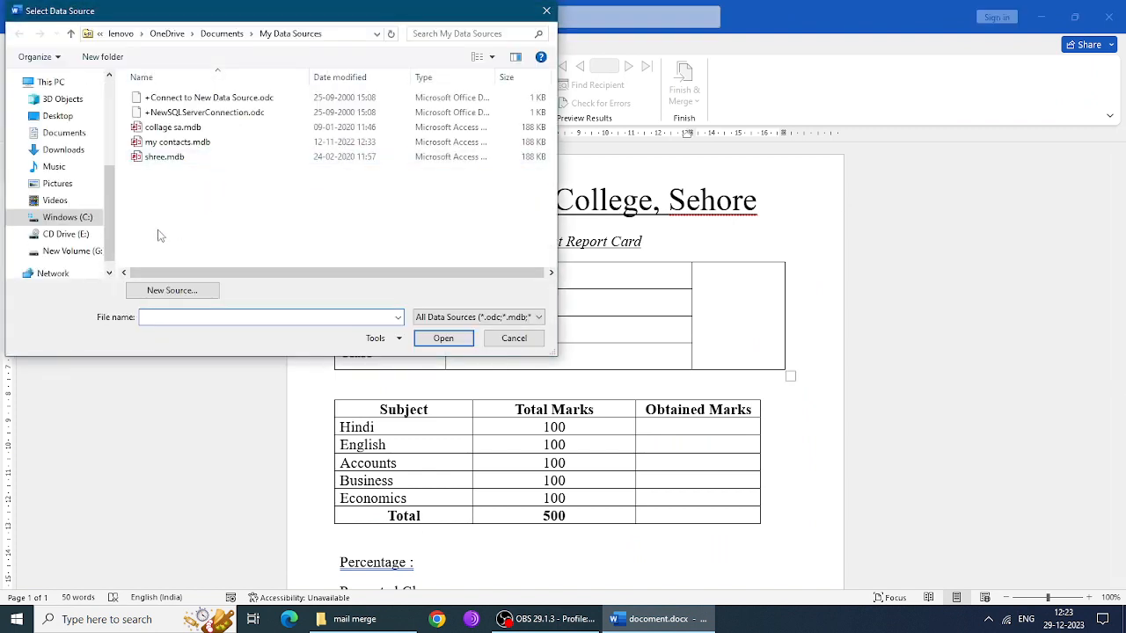
{"action": "left_click_drag", "start_coordinate": [113, 237], "coordinate": [111, 150]}
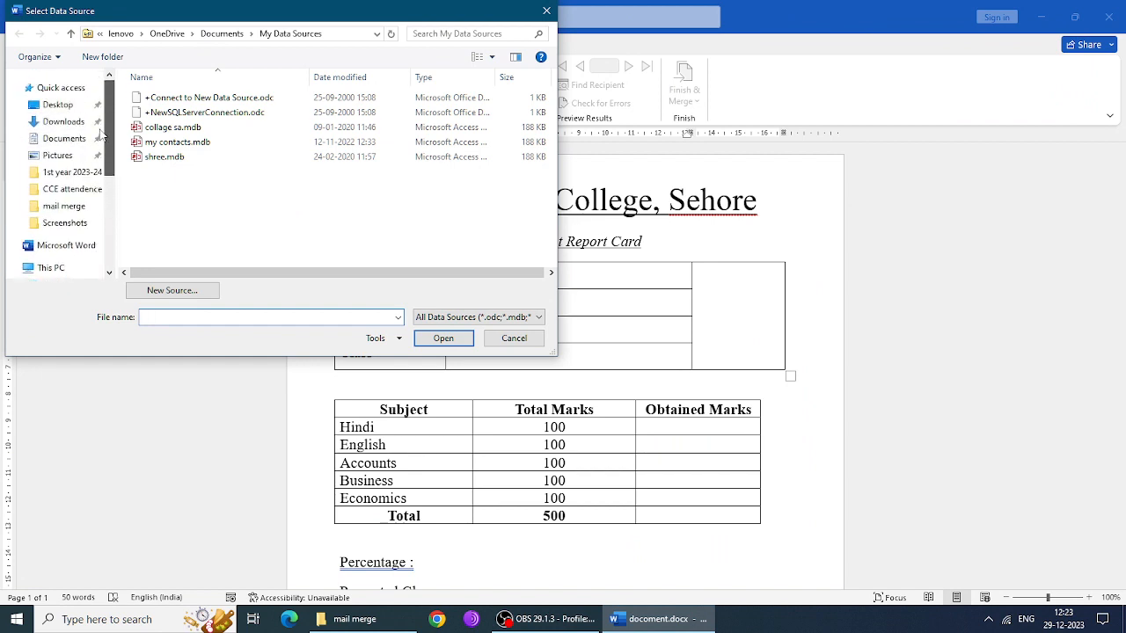
{"action": "left_click", "coordinate": [58, 106]}
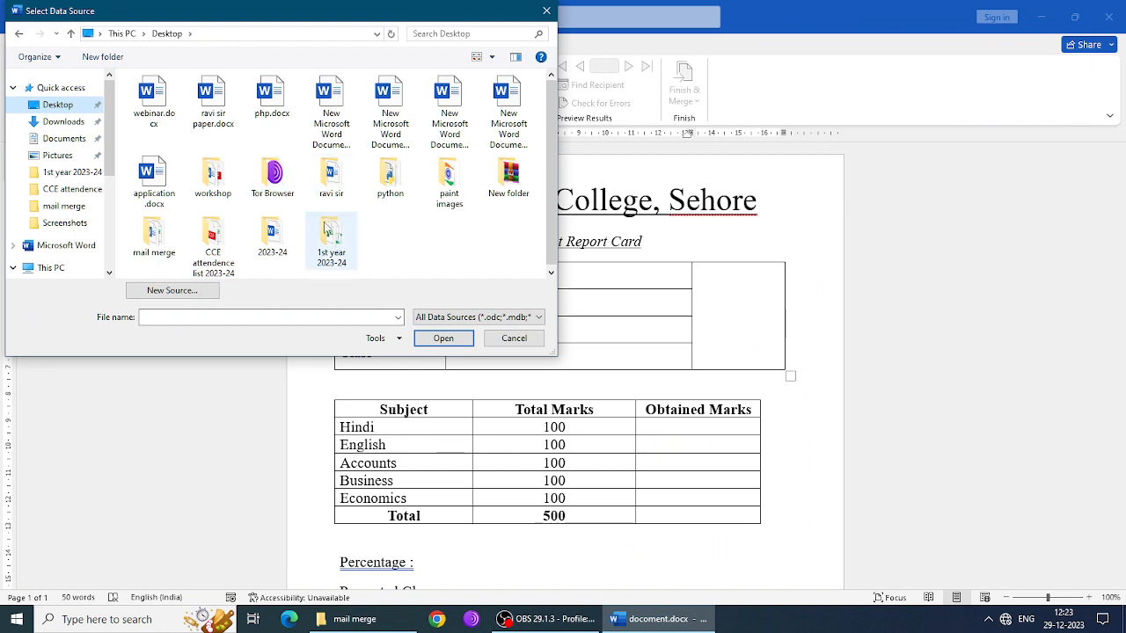
{"action": "double_click", "coordinate": [154, 233]}
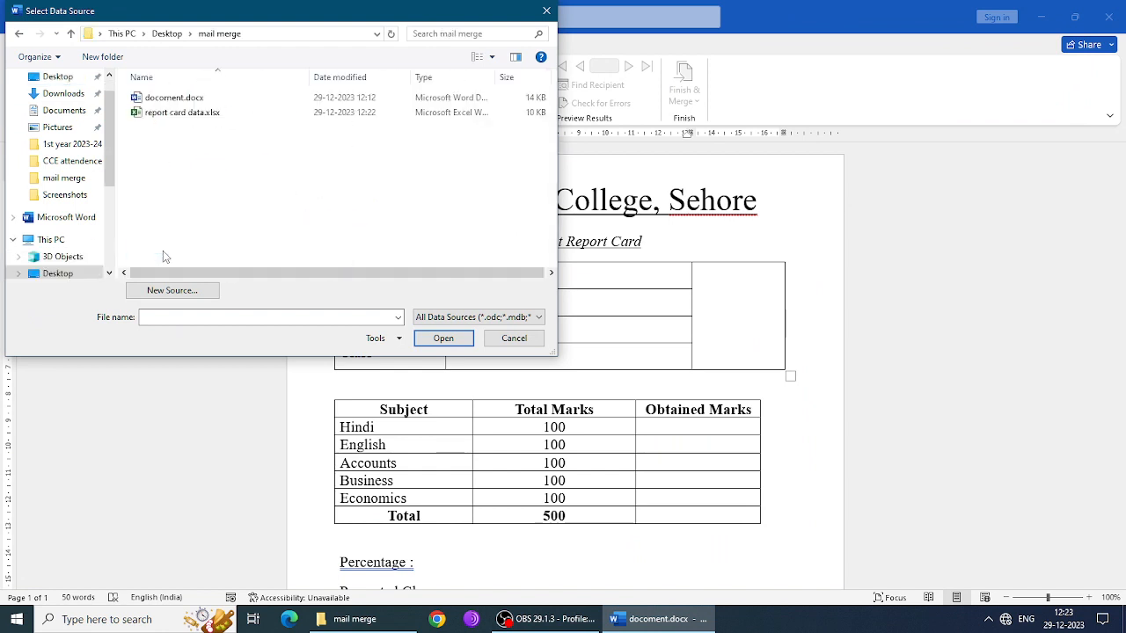
{"action": "left_click", "coordinate": [182, 114]}
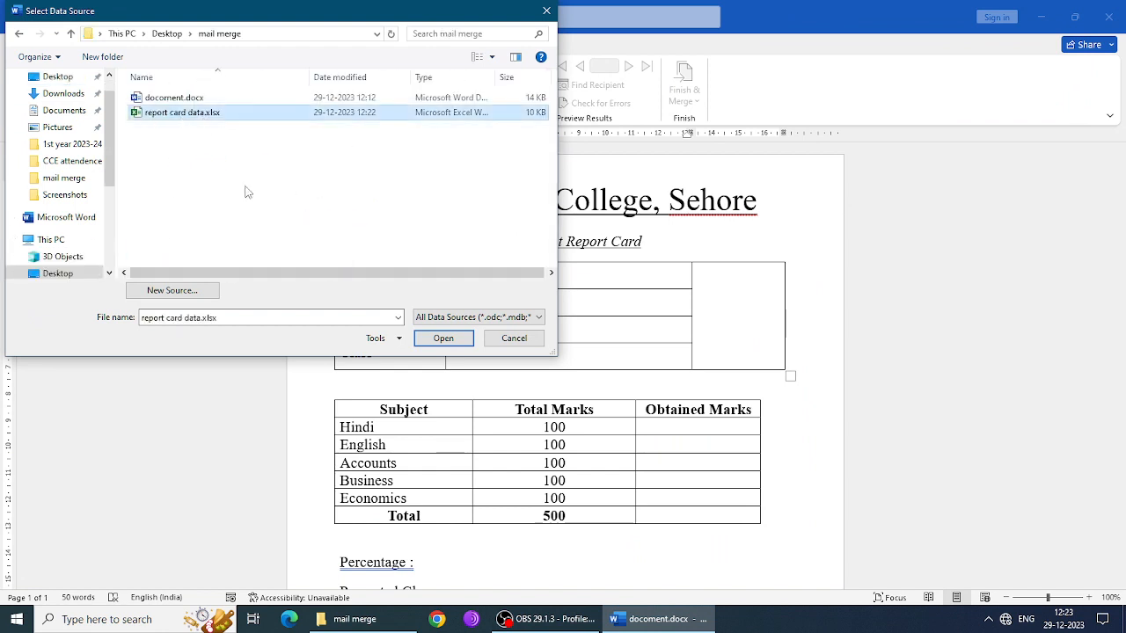
{"action": "left_click", "coordinate": [447, 342]}
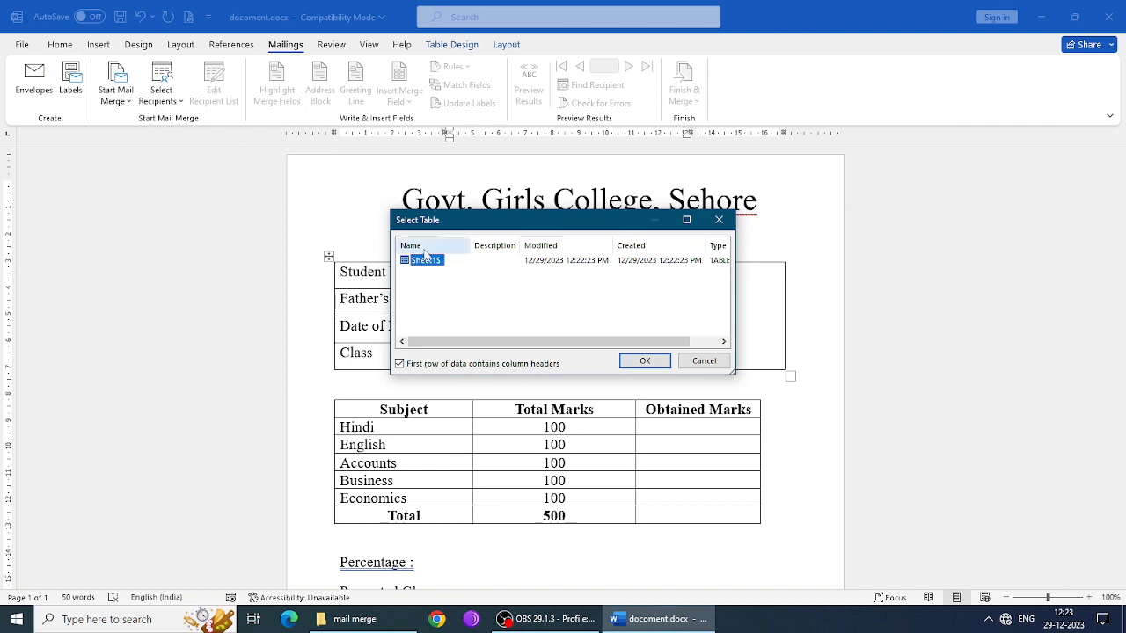
{"action": "left_click", "coordinate": [644, 361]}
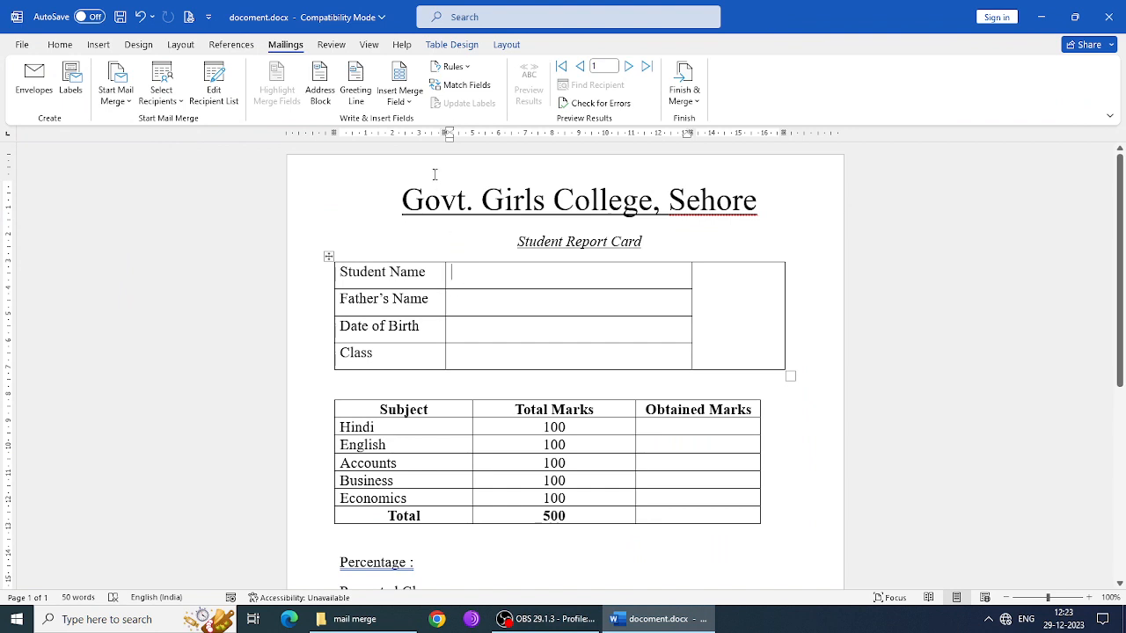
- Insert the Student_Name, Fathers_name, Date_of_birth and Class merge fields beside their labels in the student details table
{"action": "left_click", "coordinate": [408, 104]}
{"action": "left_click", "coordinate": [408, 103]}
{"action": "left_click", "coordinate": [401, 99]}
{"action": "left_click", "coordinate": [433, 143]}
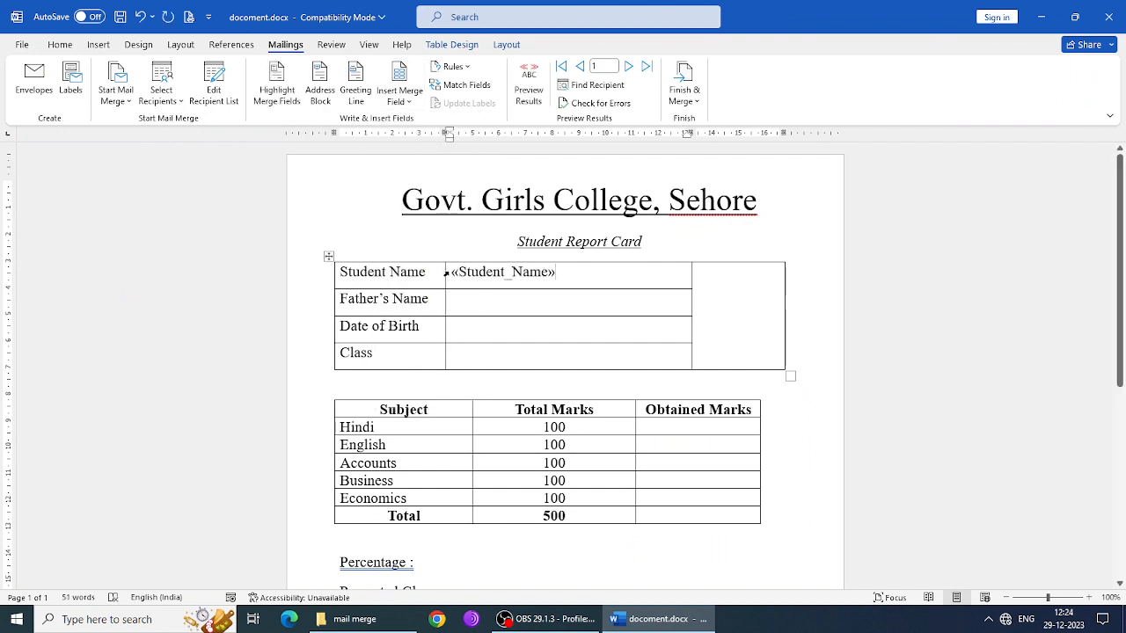
{"action": "left_click", "coordinate": [401, 97]}
{"action": "left_click", "coordinate": [437, 163]}
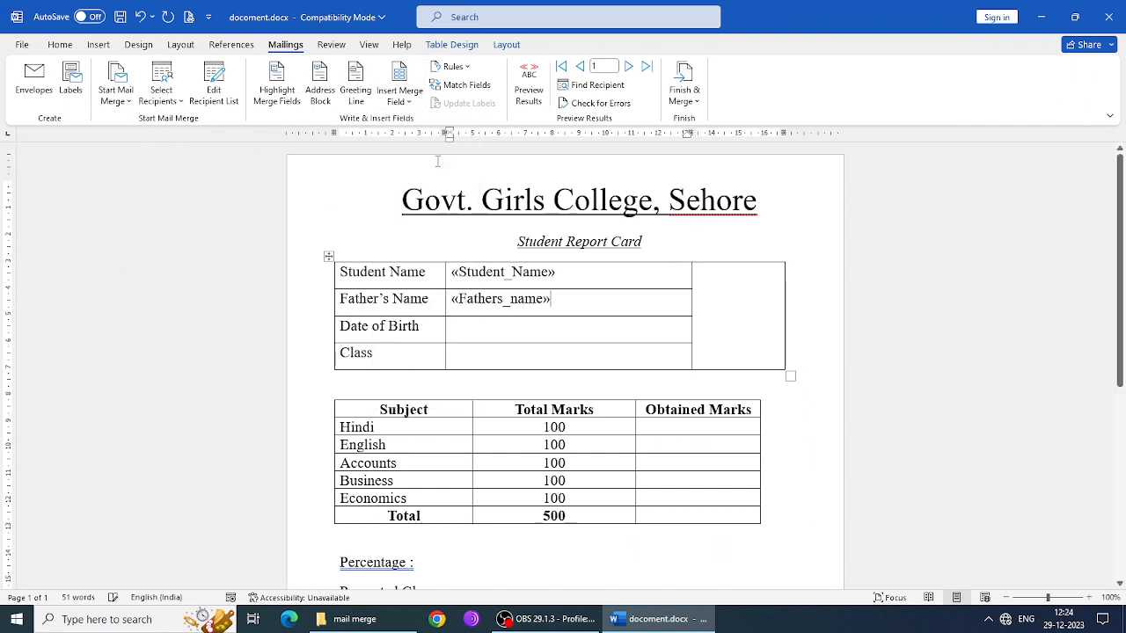
{"action": "left_click", "coordinate": [490, 329]}
{"action": "left_click", "coordinate": [401, 98]}
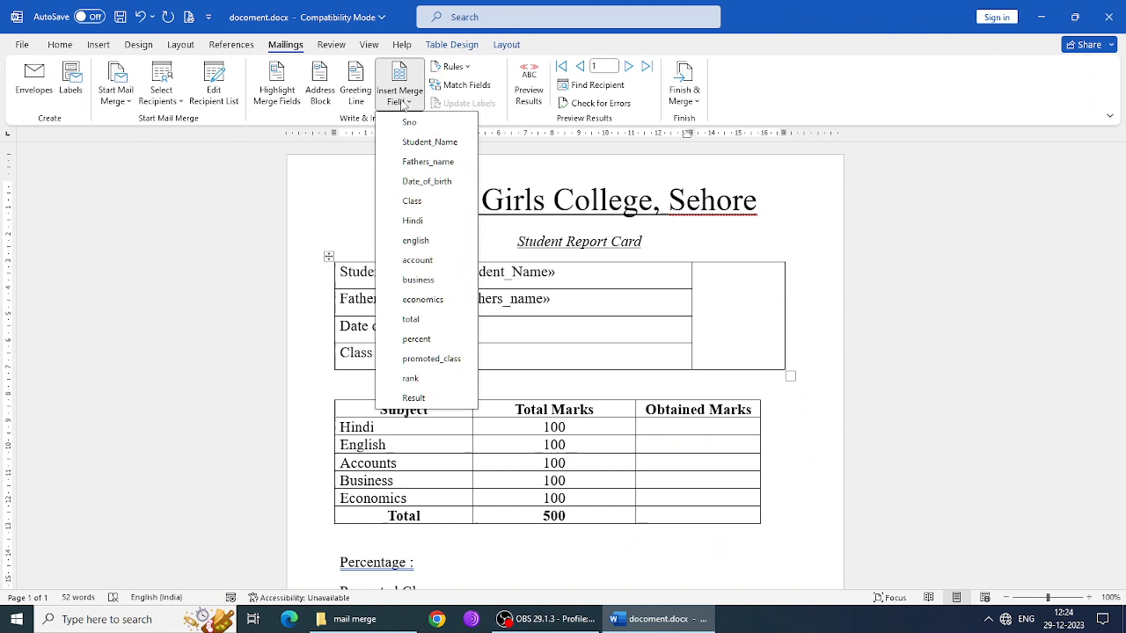
{"action": "left_click", "coordinate": [448, 181]}
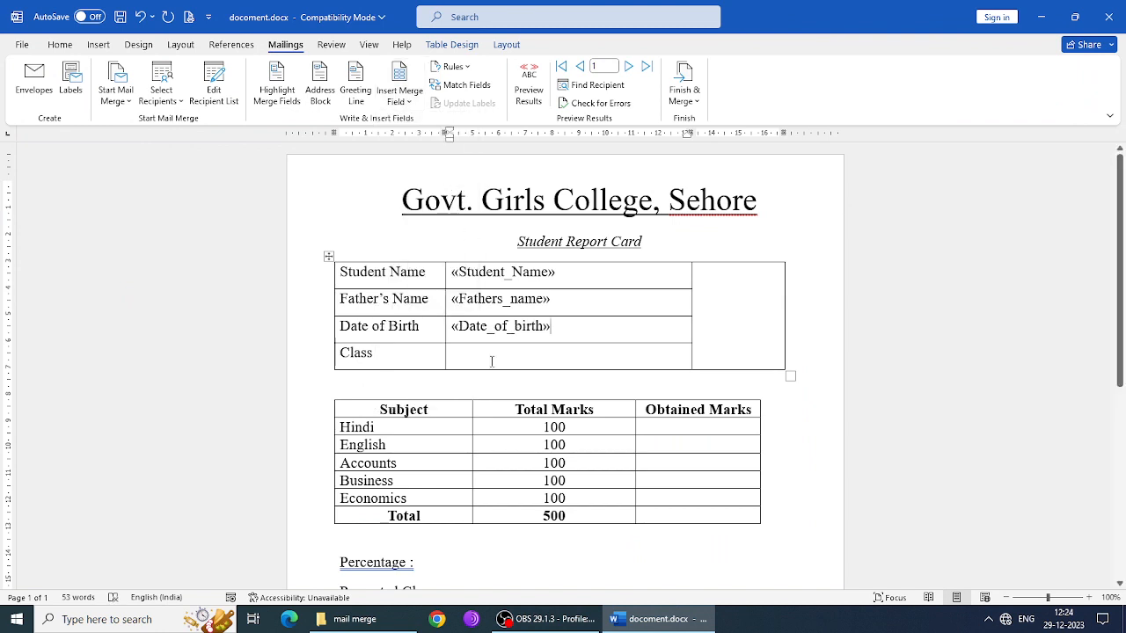
{"action": "left_click", "coordinate": [401, 94]}
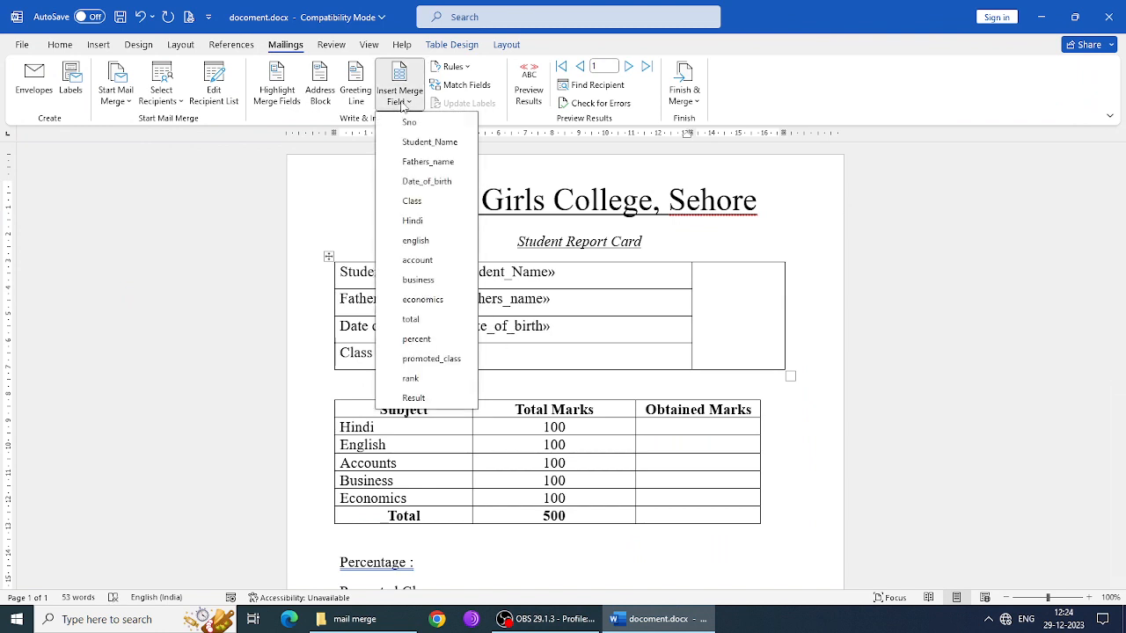
{"action": "left_click", "coordinate": [442, 202]}
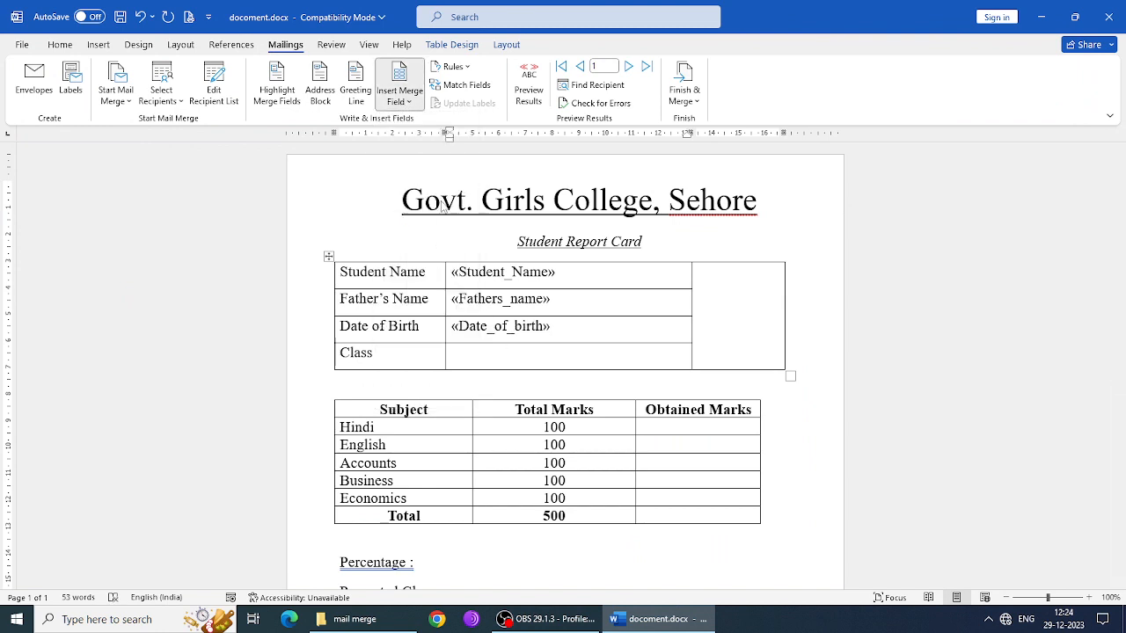
- Insert the Hindi and english merge fields in the Obtained Marks column of their subject rows
{"action": "left_click", "coordinate": [653, 429]}
{"action": "left_click", "coordinate": [405, 104]}
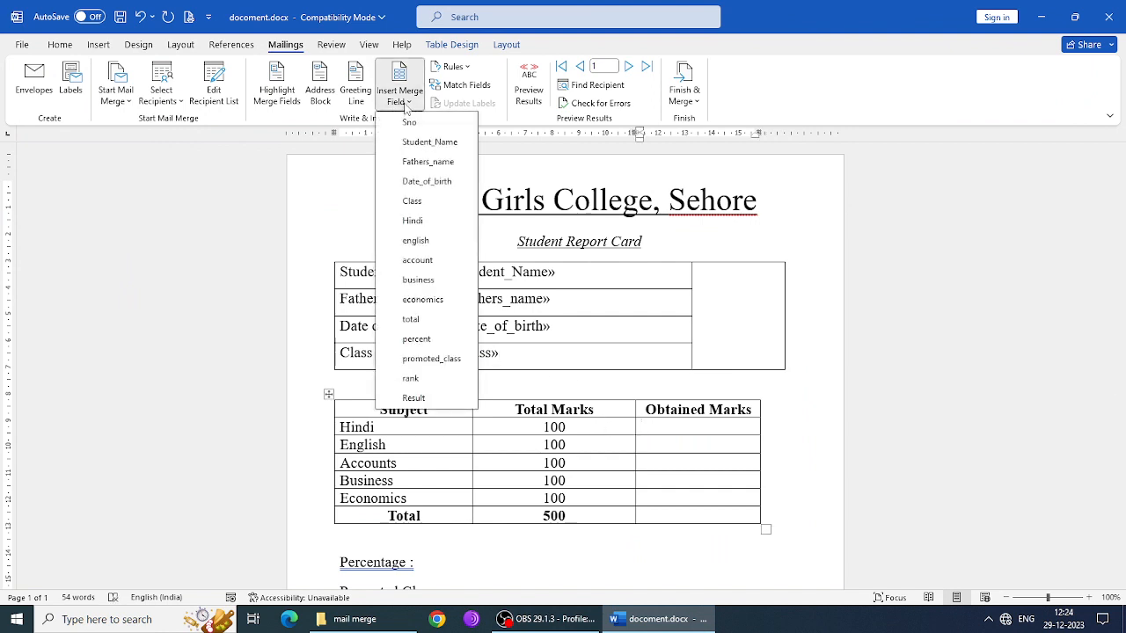
{"action": "left_click", "coordinate": [438, 221]}
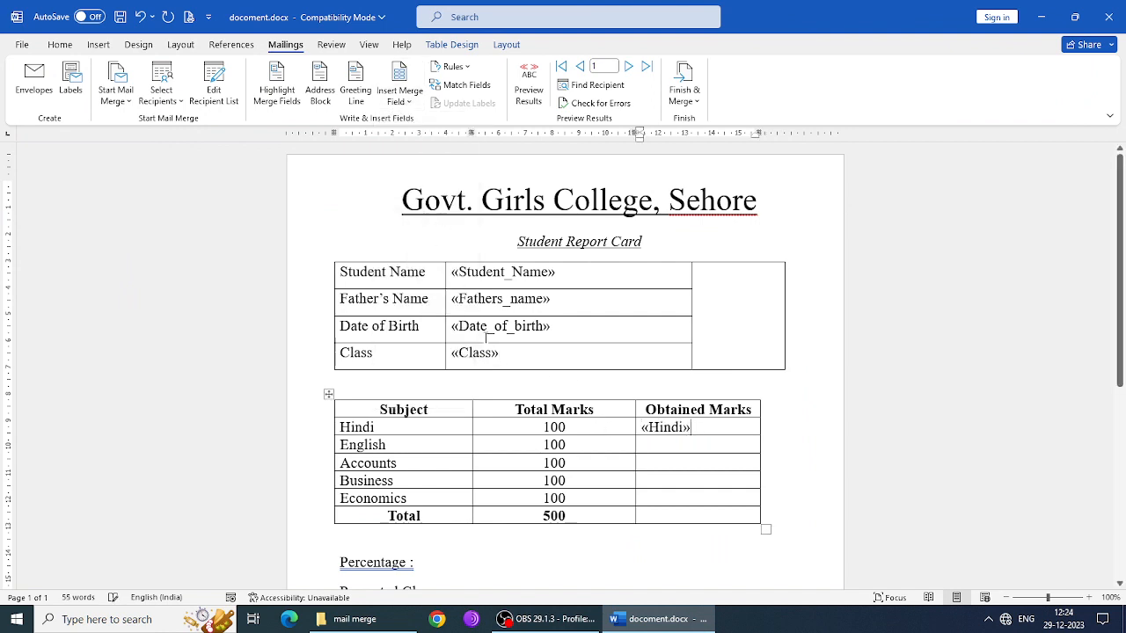
{"action": "left_click", "coordinate": [668, 452]}
{"action": "left_click", "coordinate": [405, 101]}
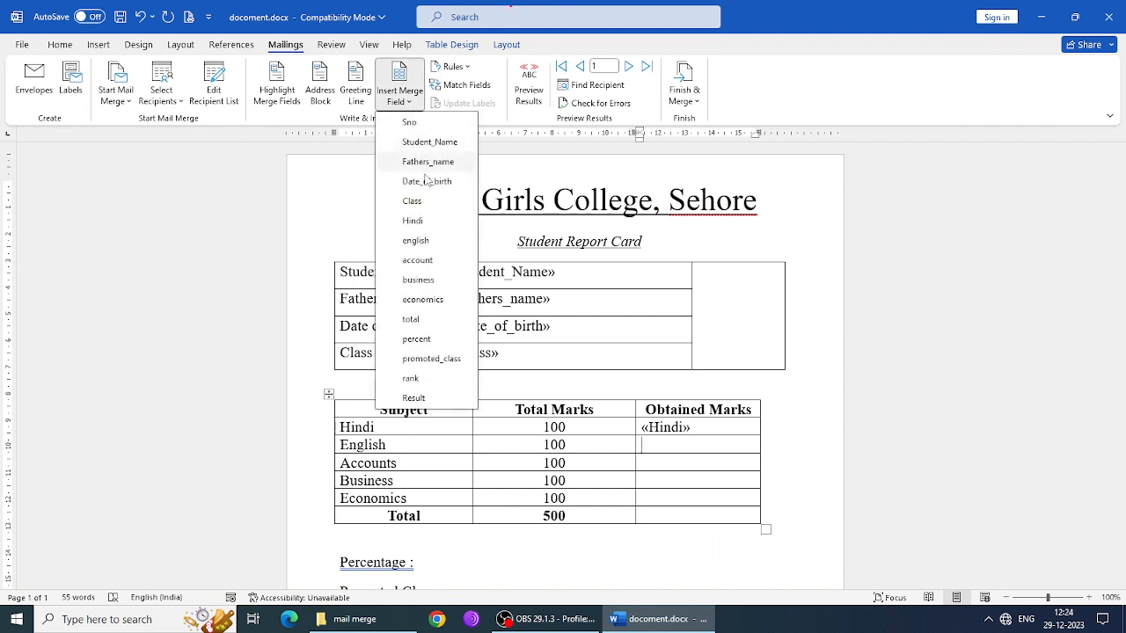
{"action": "left_click", "coordinate": [436, 242]}
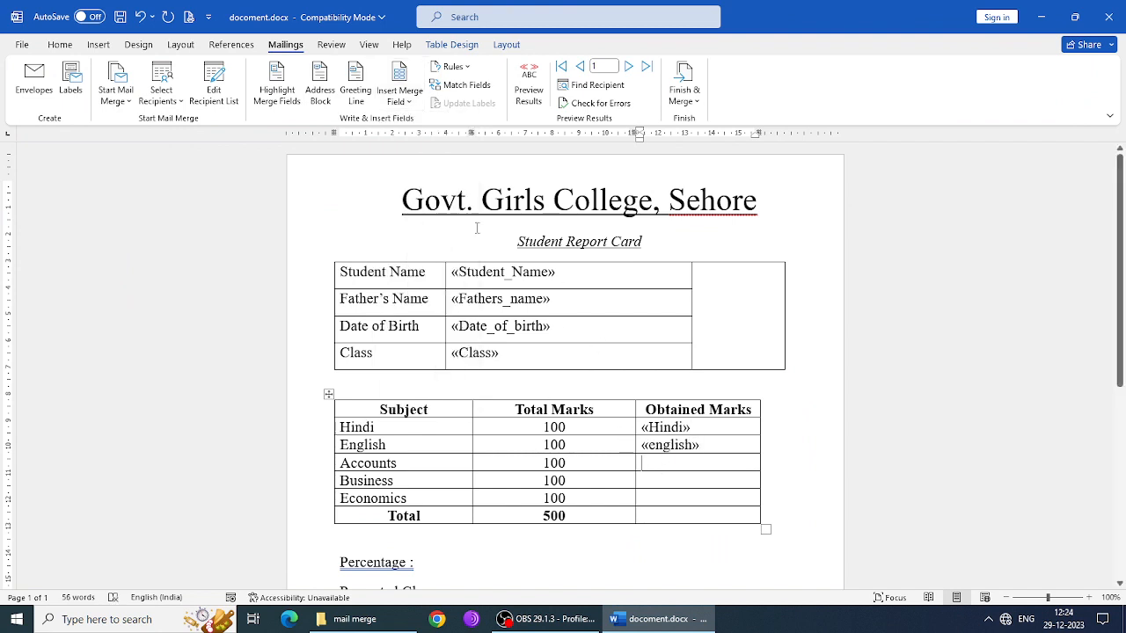
- Insert the account, business, economics and total merge fields in the remaining Obtained Marks cells of the marks table
{"action": "left_click", "coordinate": [405, 98]}
{"action": "left_click", "coordinate": [437, 262]}
{"action": "left_click", "coordinate": [400, 97]}
{"action": "left_click", "coordinate": [438, 281]}
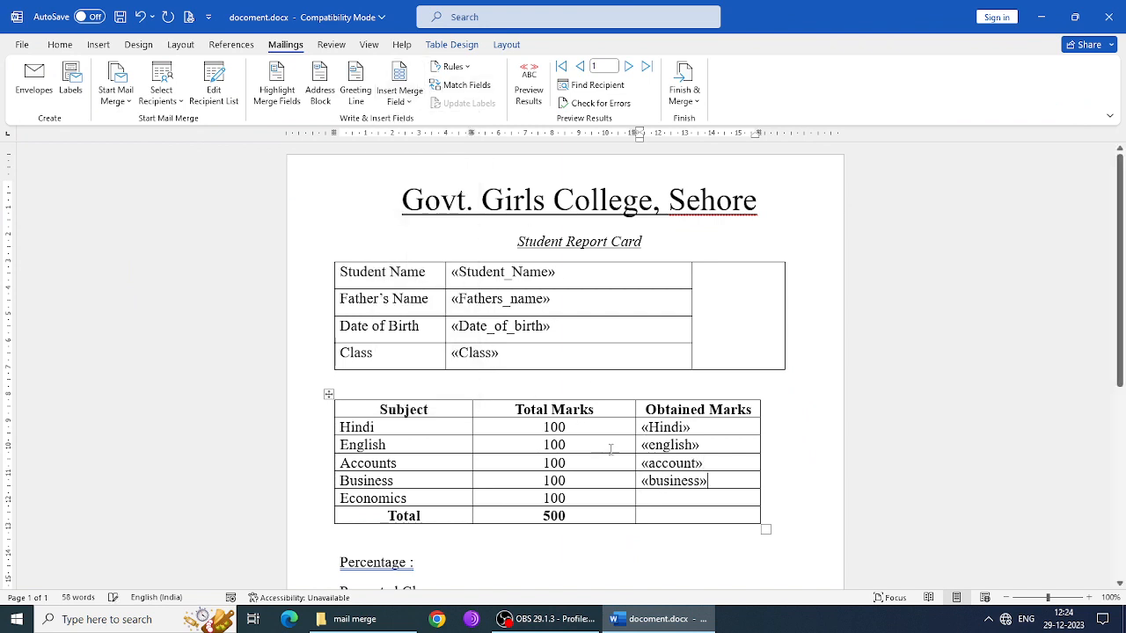
{"action": "left_click", "coordinate": [406, 102]}
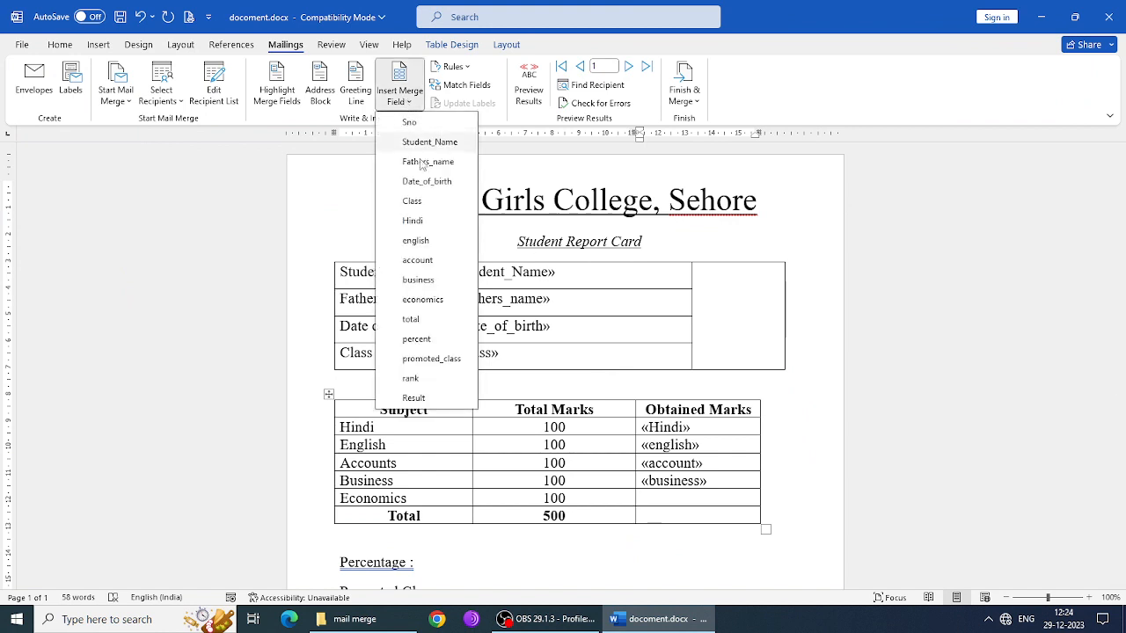
{"action": "left_click", "coordinate": [422, 300]}
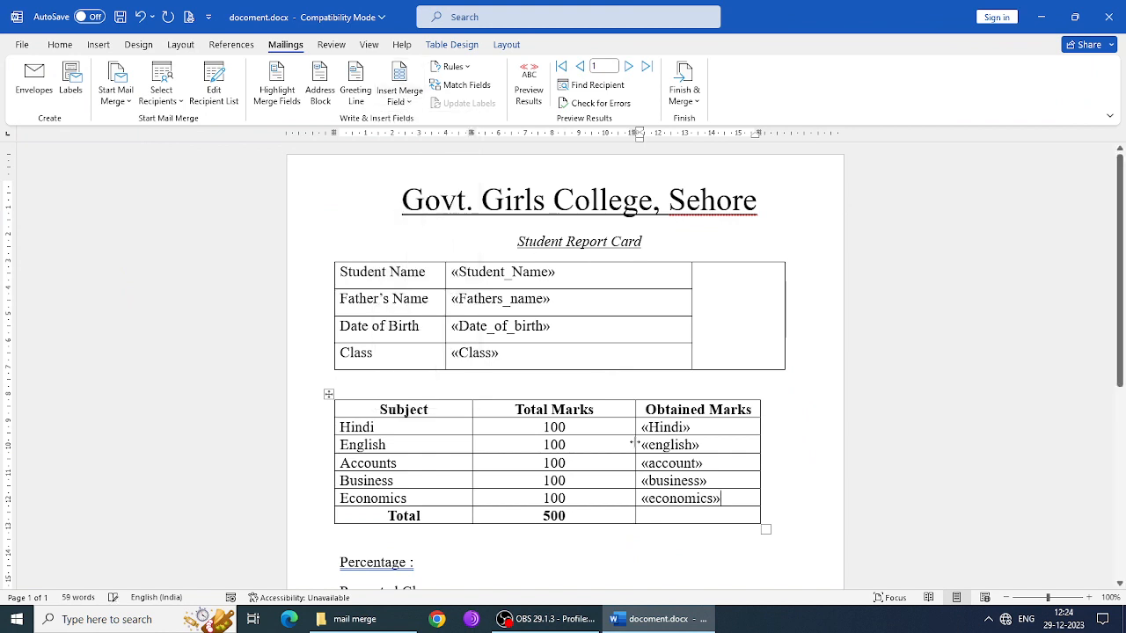
{"action": "left_click", "coordinate": [407, 102]}
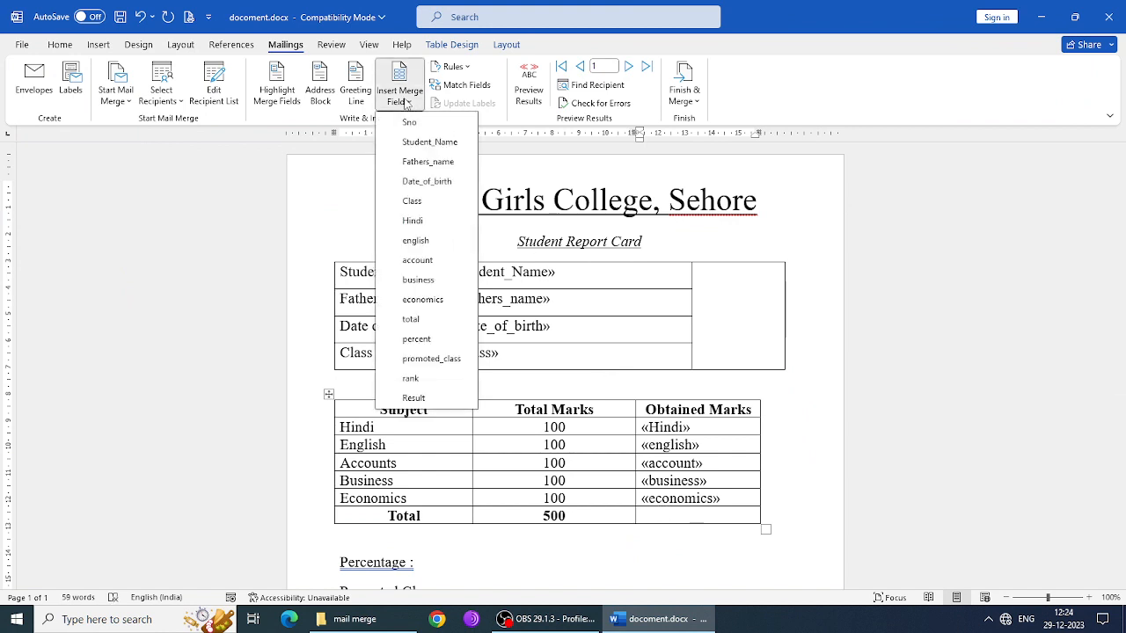
{"action": "left_click", "coordinate": [426, 320]}
- Insert the percent and promoted_class merge fields after the Percentage and Promoted Class labels below the marks table
{"action": "scroll", "coordinate": [494, 332], "scroll_direction": "down", "scroll_amount": 2}
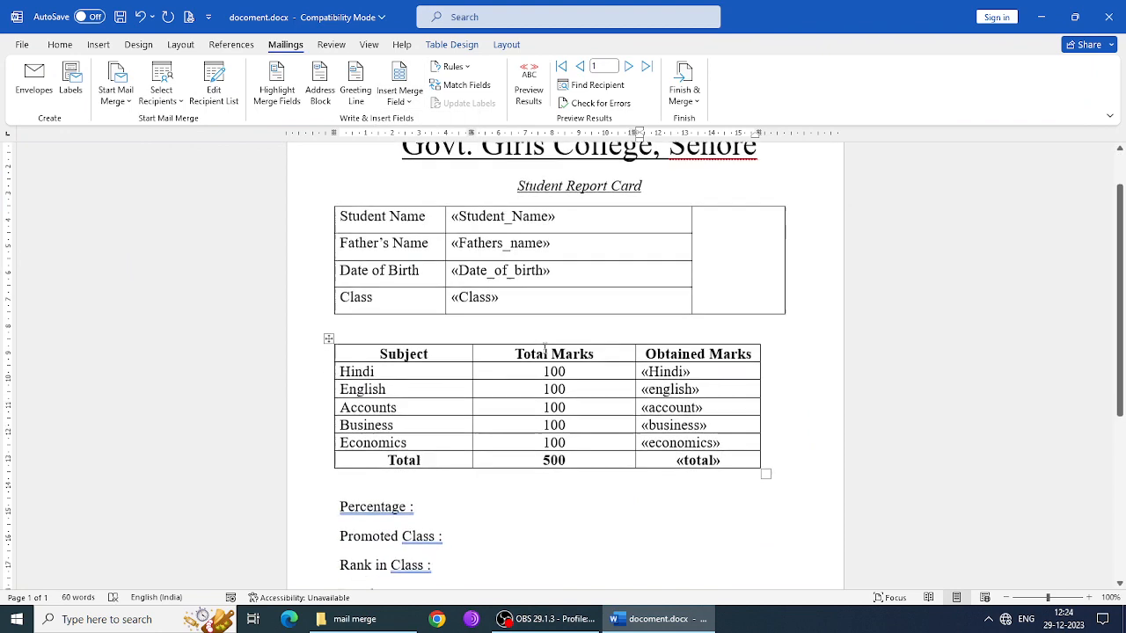
{"action": "left_click", "coordinate": [439, 463]}
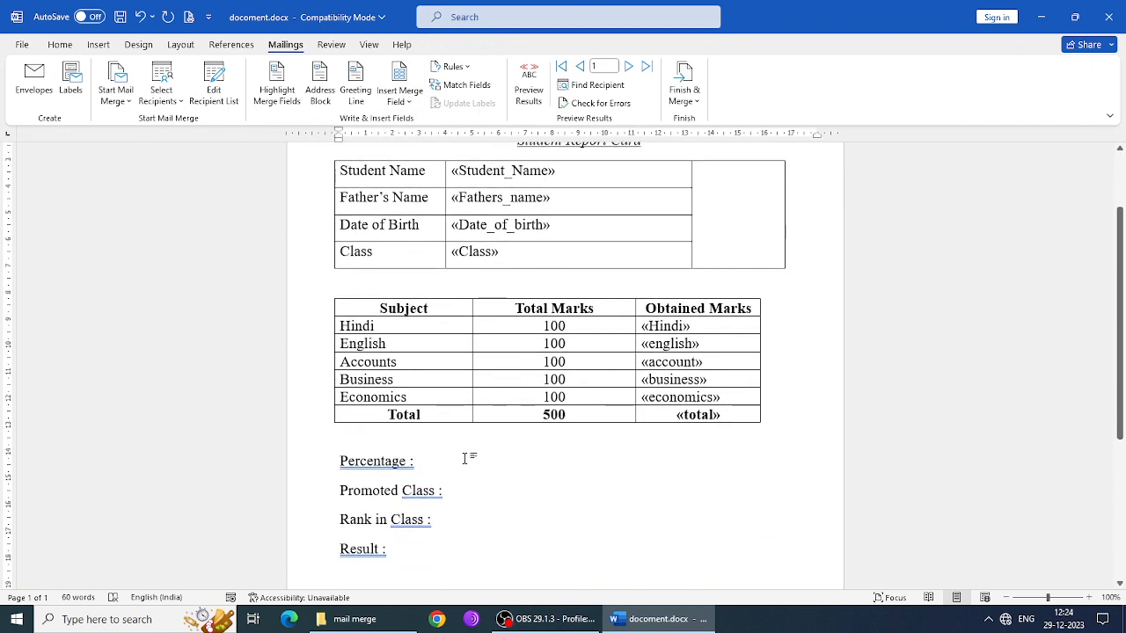
{"action": "left_click", "coordinate": [410, 103]}
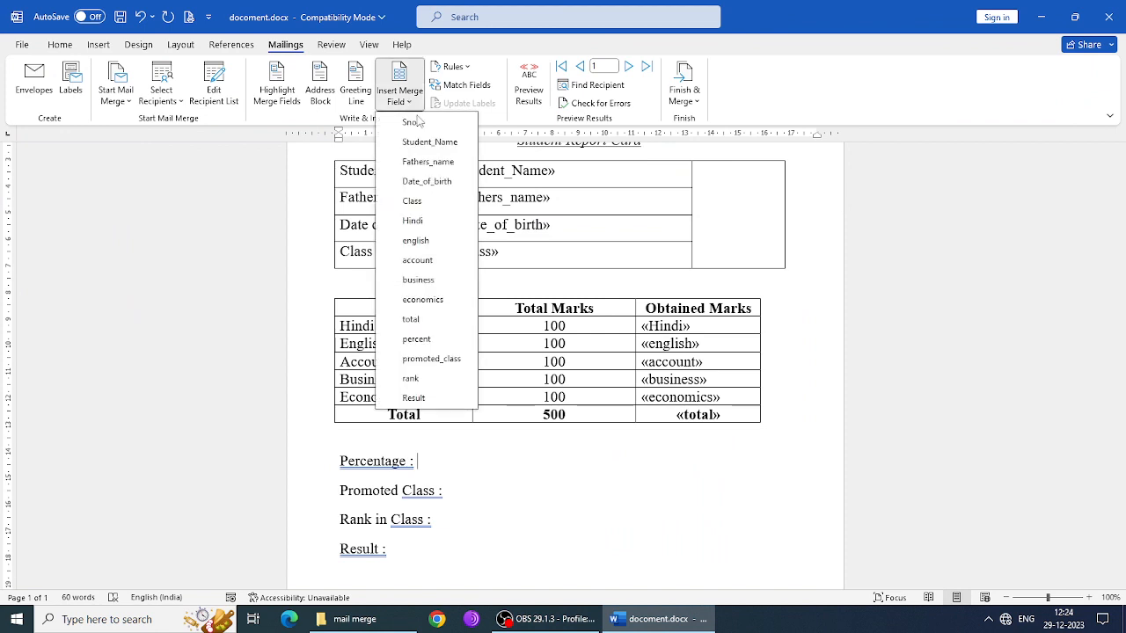
{"action": "left_click", "coordinate": [445, 340]}
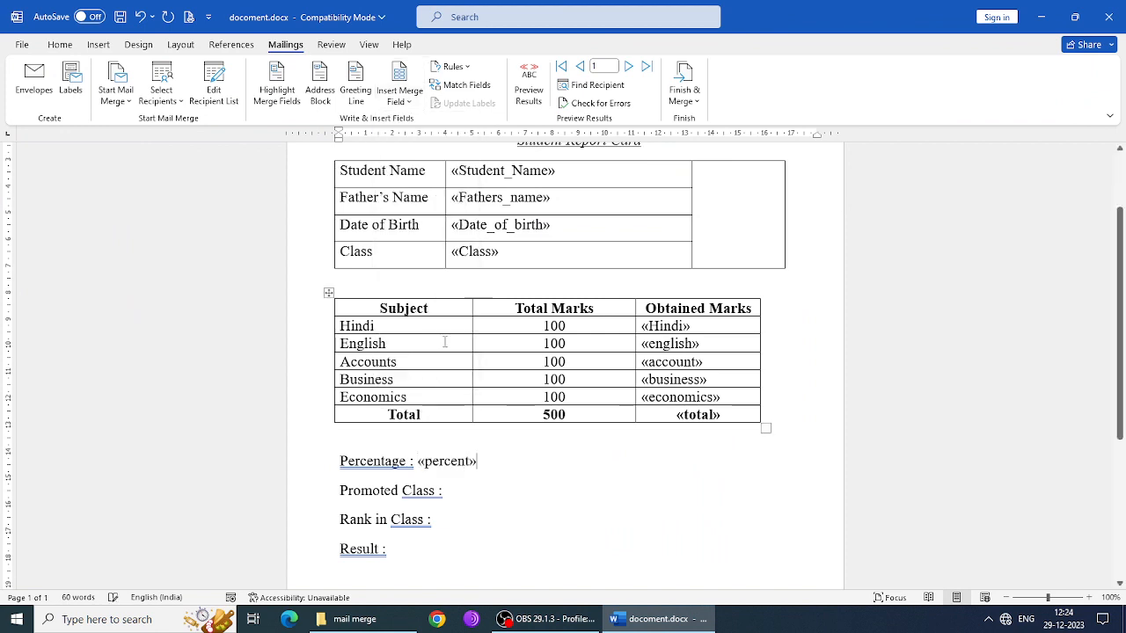
{"action": "left_click", "coordinate": [490, 493]}
{"action": "left_click", "coordinate": [400, 99]}
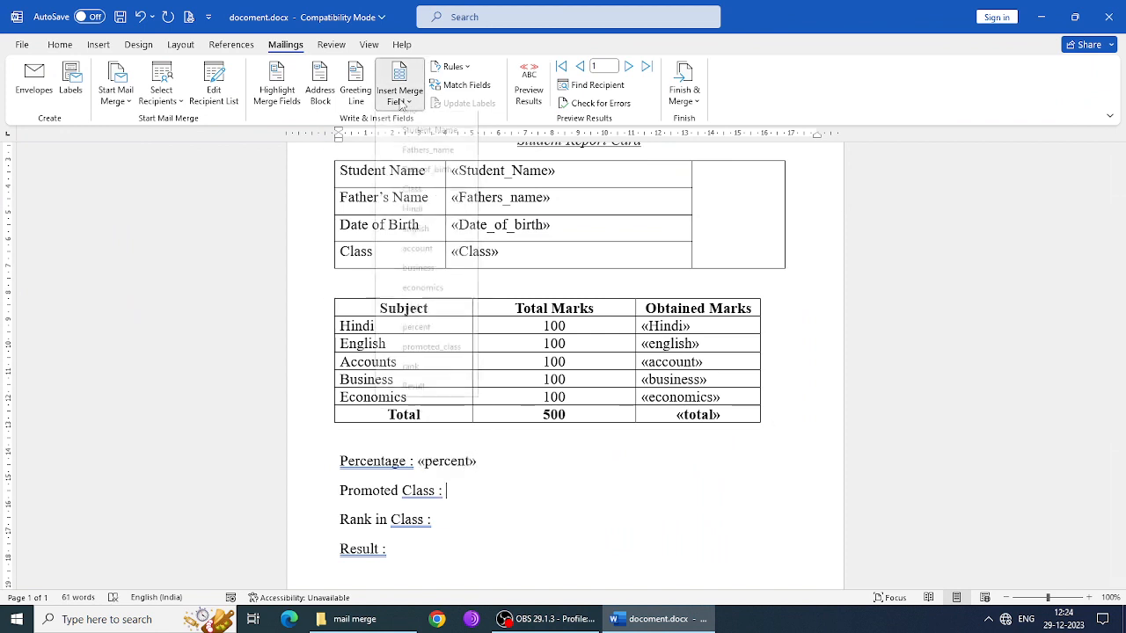
{"action": "left_click", "coordinate": [431, 358]}
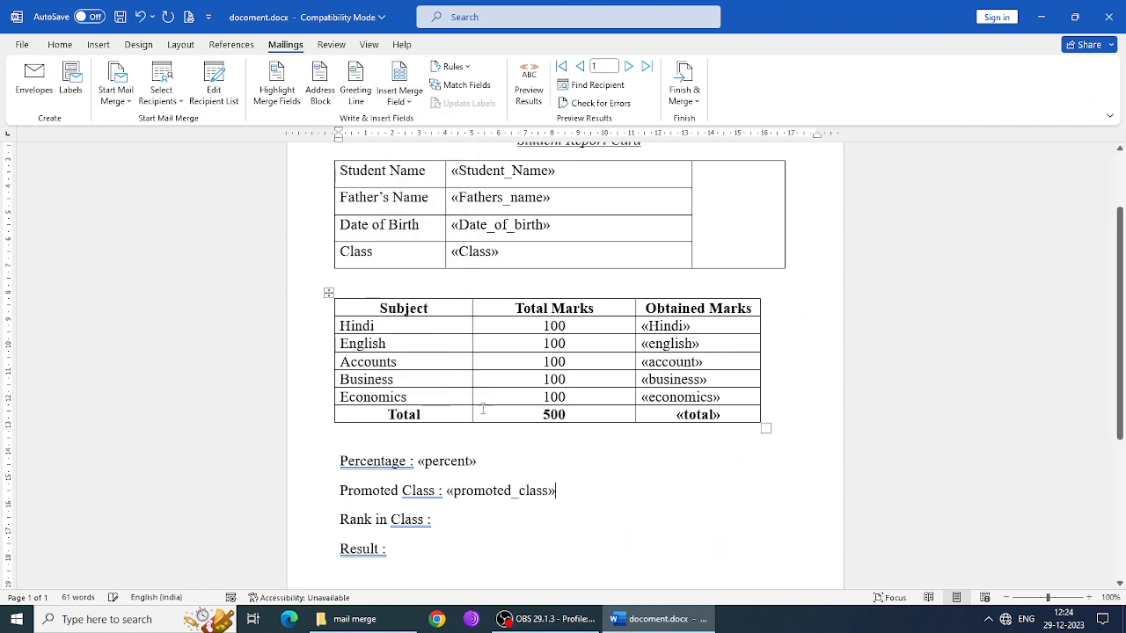
- Insert the rank and Result merge fields after the Rank in Class and Result labels
{"action": "left_click", "coordinate": [484, 523]}
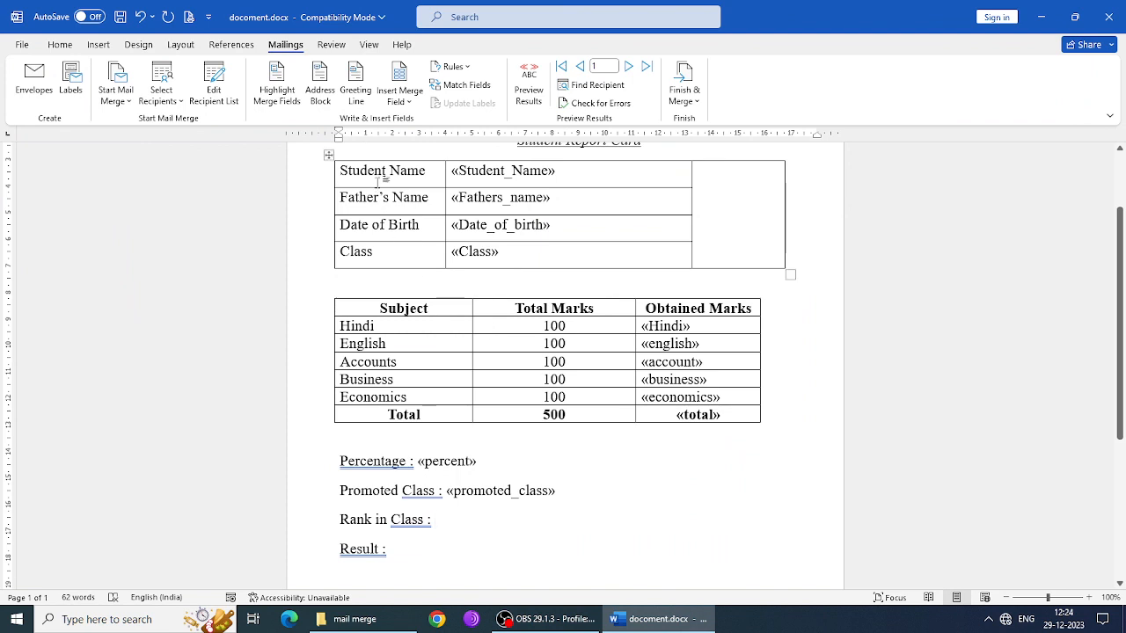
{"action": "left_click", "coordinate": [399, 97]}
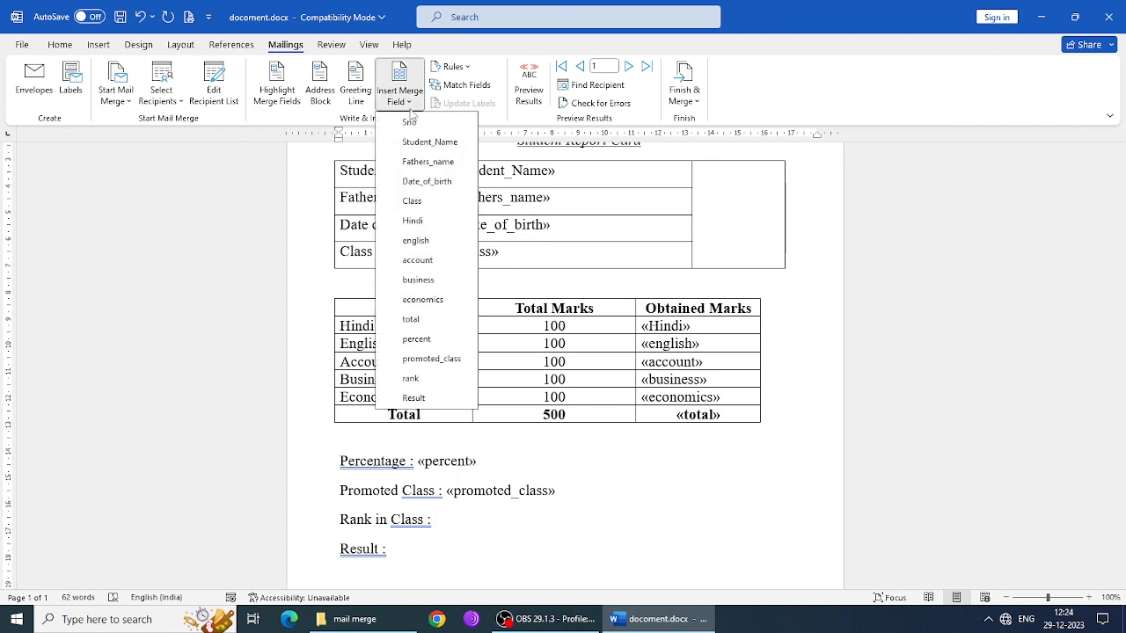
{"action": "left_click", "coordinate": [433, 382]}
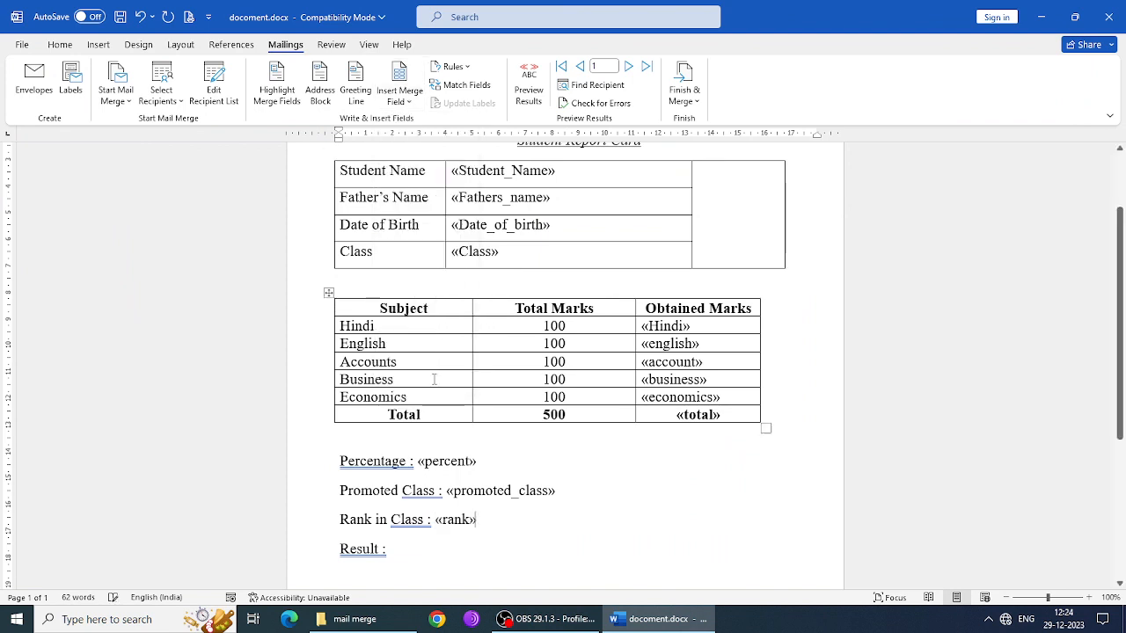
{"action": "left_click", "coordinate": [455, 549]}
{"action": "left_click", "coordinate": [399, 97]}
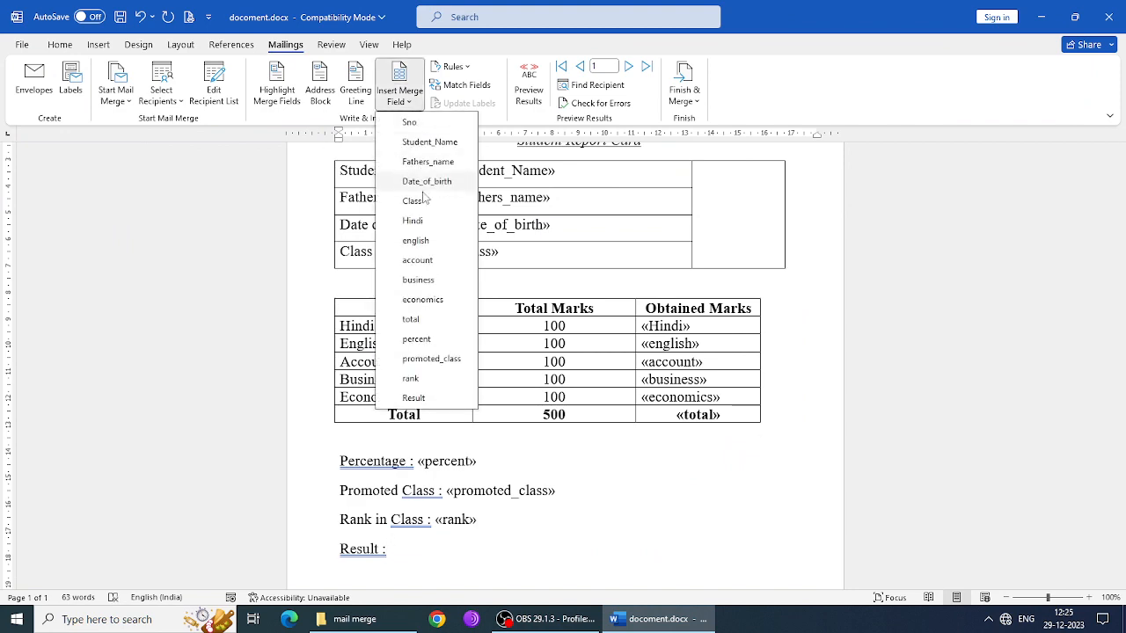
{"action": "left_click", "coordinate": [426, 398]}
- Check the whole report card for its merge fields and save the document
{"action": "scroll", "coordinate": [649, 413], "scroll_direction": "down", "scroll_amount": 5}
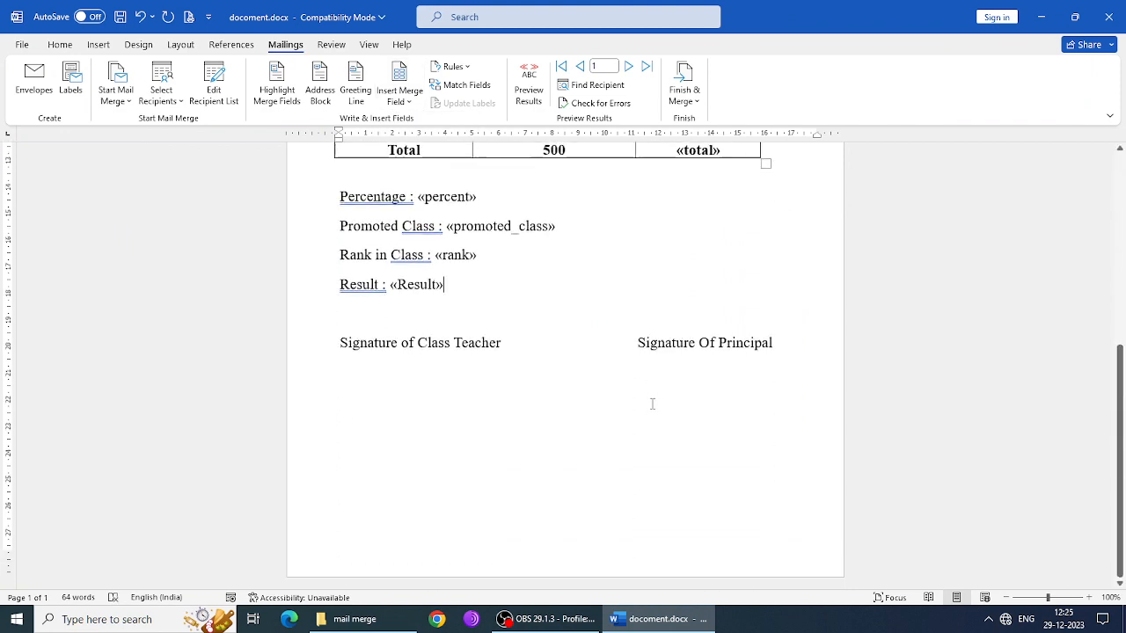
{"action": "scroll", "coordinate": [651, 392], "scroll_direction": "up", "scroll_amount": 7}
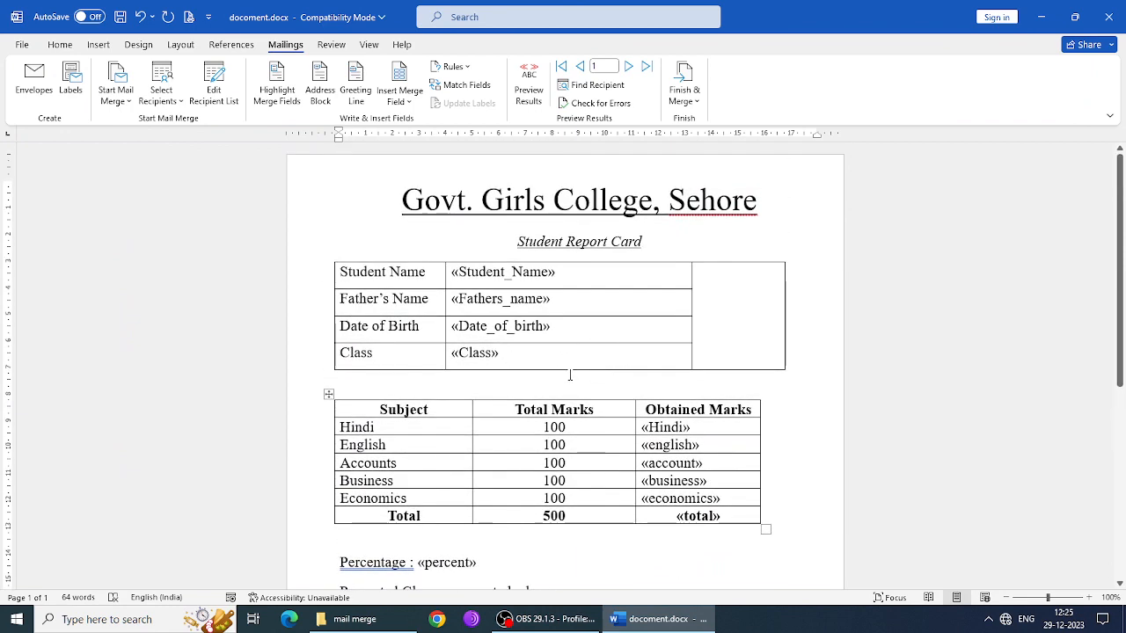
{"action": "scroll", "coordinate": [569, 376], "scroll_direction": "down", "scroll_amount": 5}
{"action": "scroll", "coordinate": [568, 375], "scroll_direction": "up", "scroll_amount": 5}
{"action": "key", "text": "ctrl+s"}
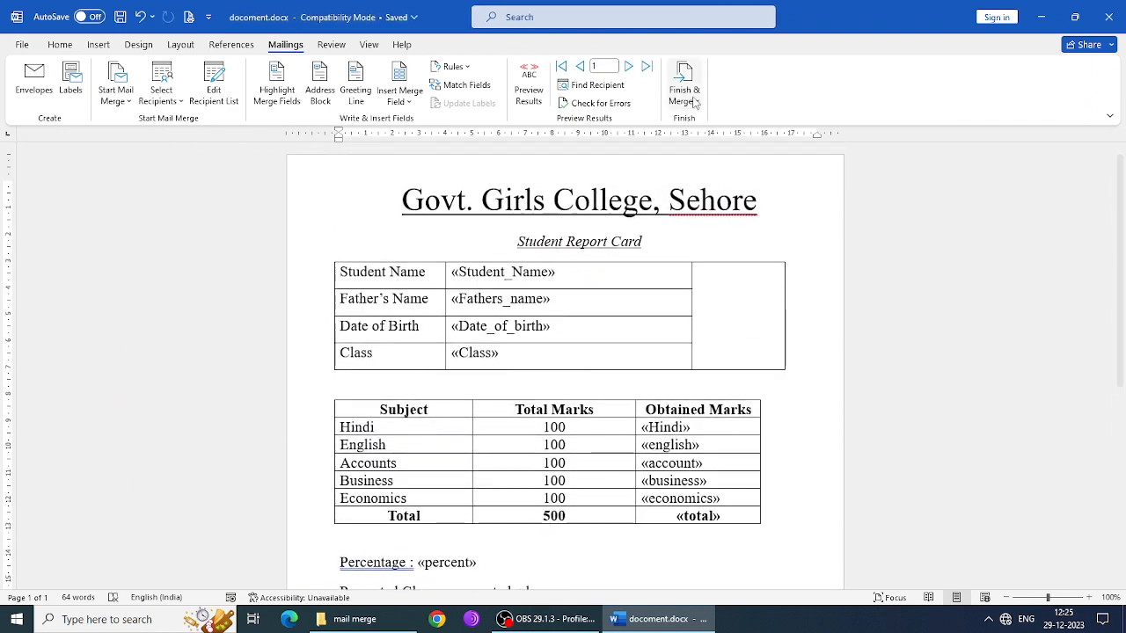
- Finish the mail merge by merging all records into a new document of individual report cards
{"action": "left_click", "coordinate": [688, 107]}
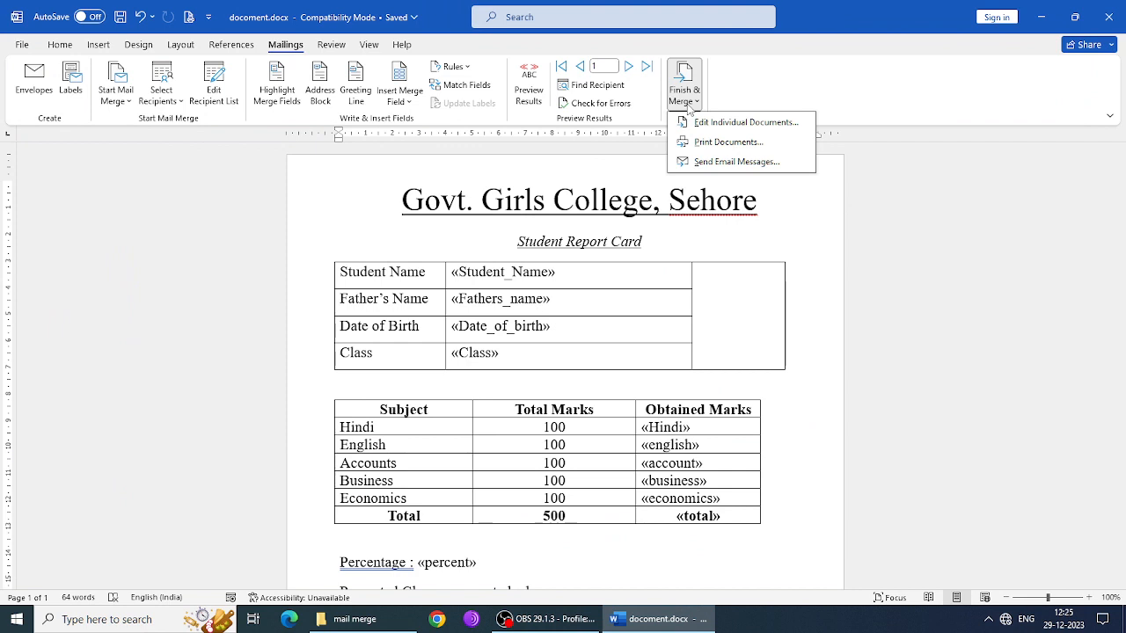
{"action": "left_click", "coordinate": [739, 123]}
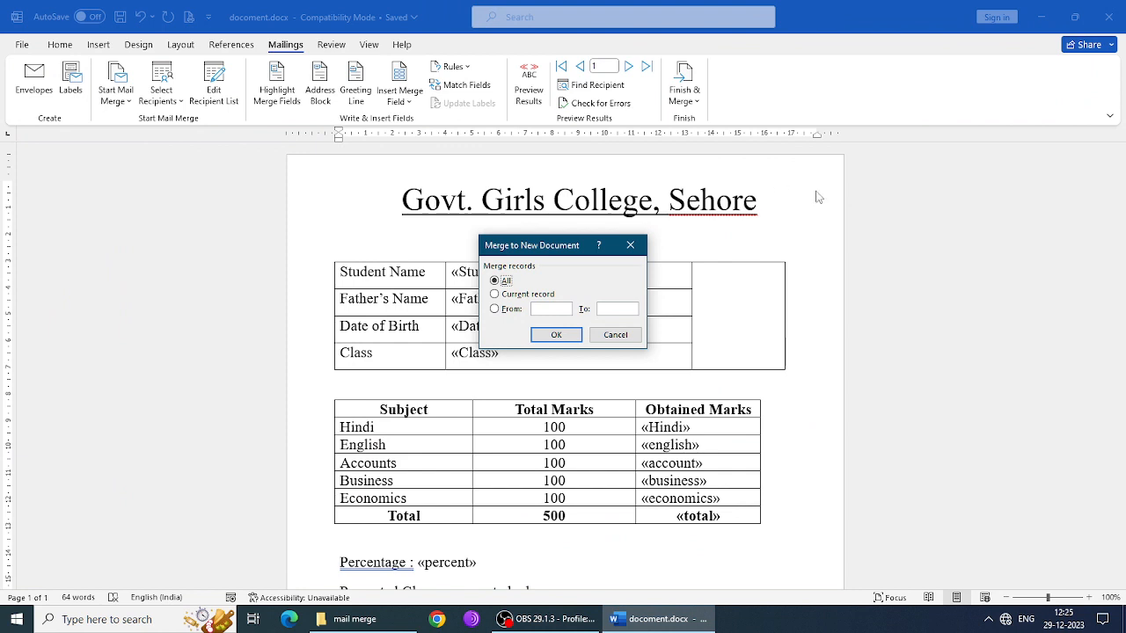
{"action": "left_click", "coordinate": [556, 334]}
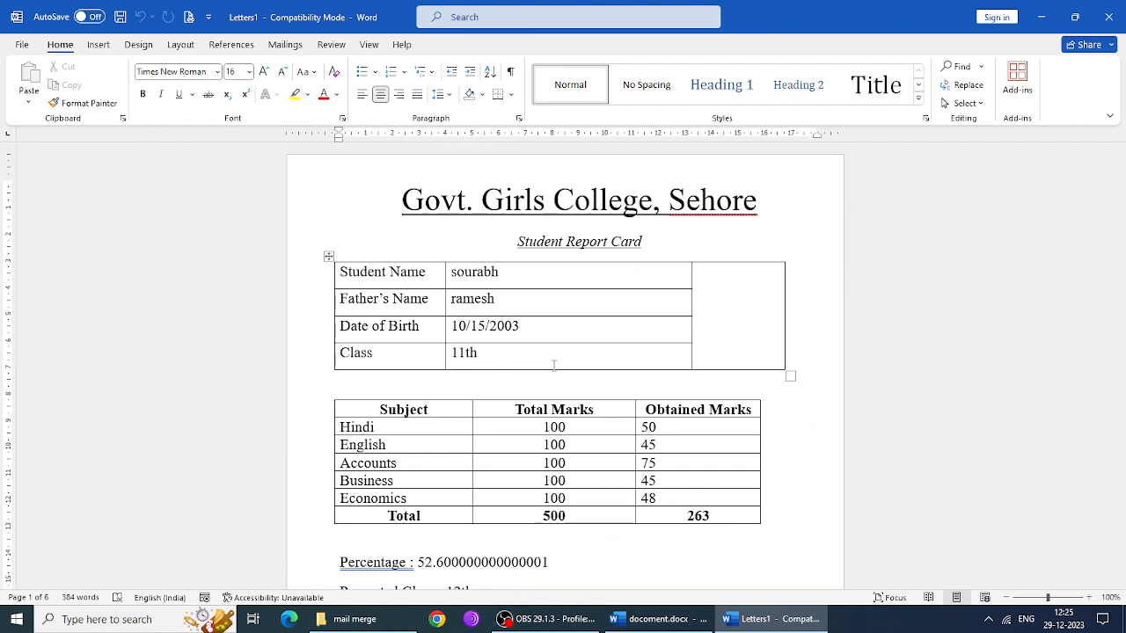
- Examine the first merged report card, in particular the decimals of its Percentage value
{"action": "scroll", "coordinate": [550, 390], "scroll_direction": "down", "scroll_amount": 1}
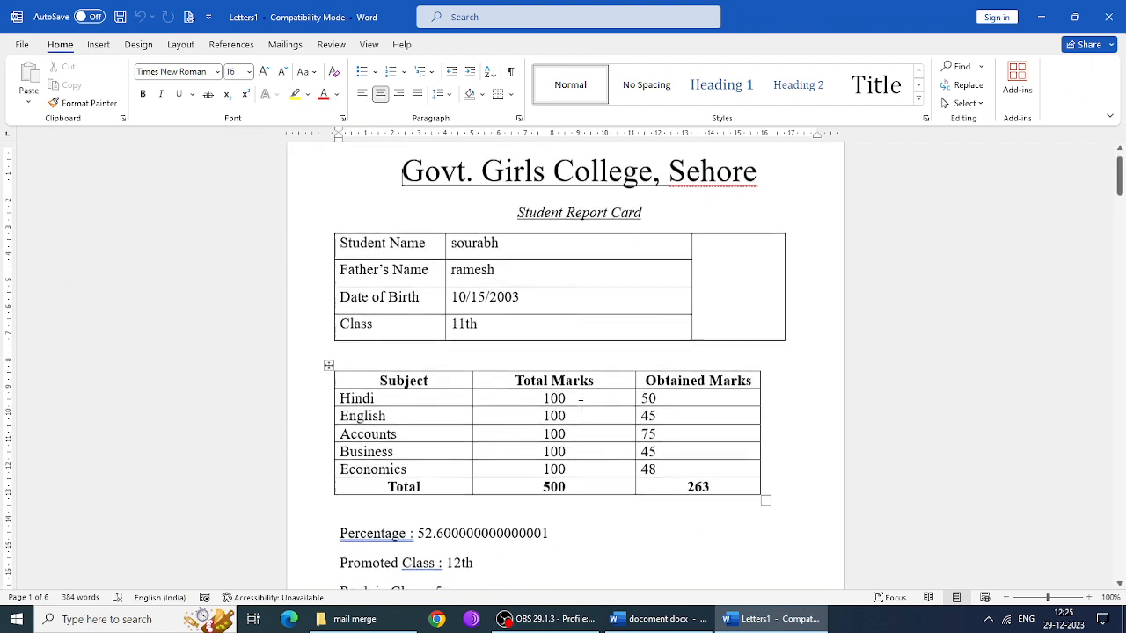
{"action": "scroll", "coordinate": [545, 431], "scroll_direction": "down", "scroll_amount": 2}
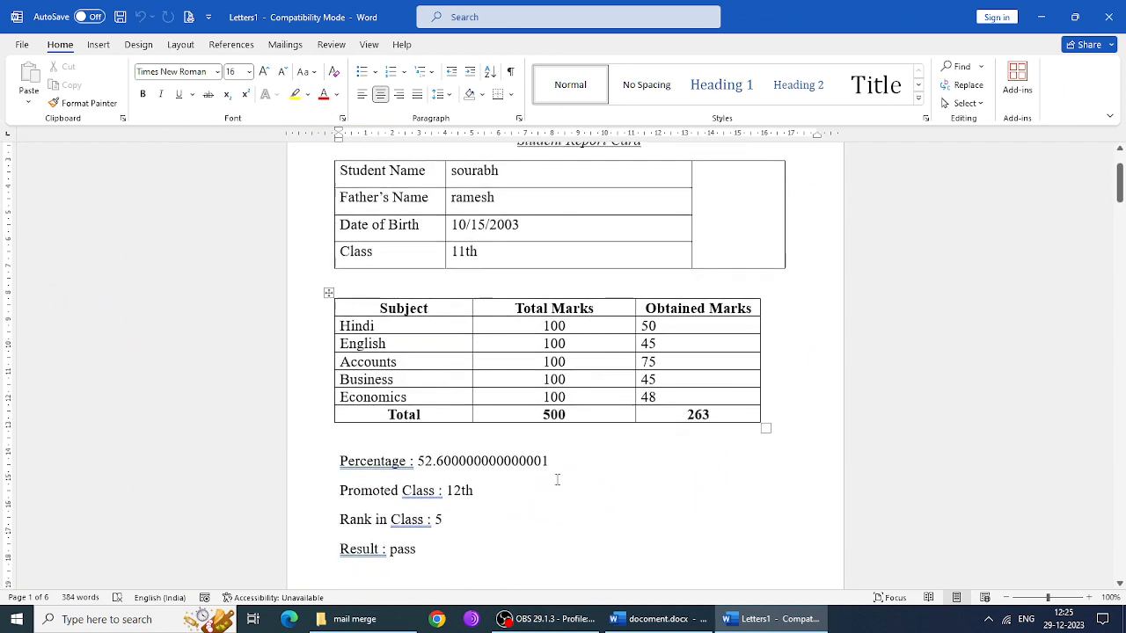
{"action": "double_click", "coordinate": [515, 462]}
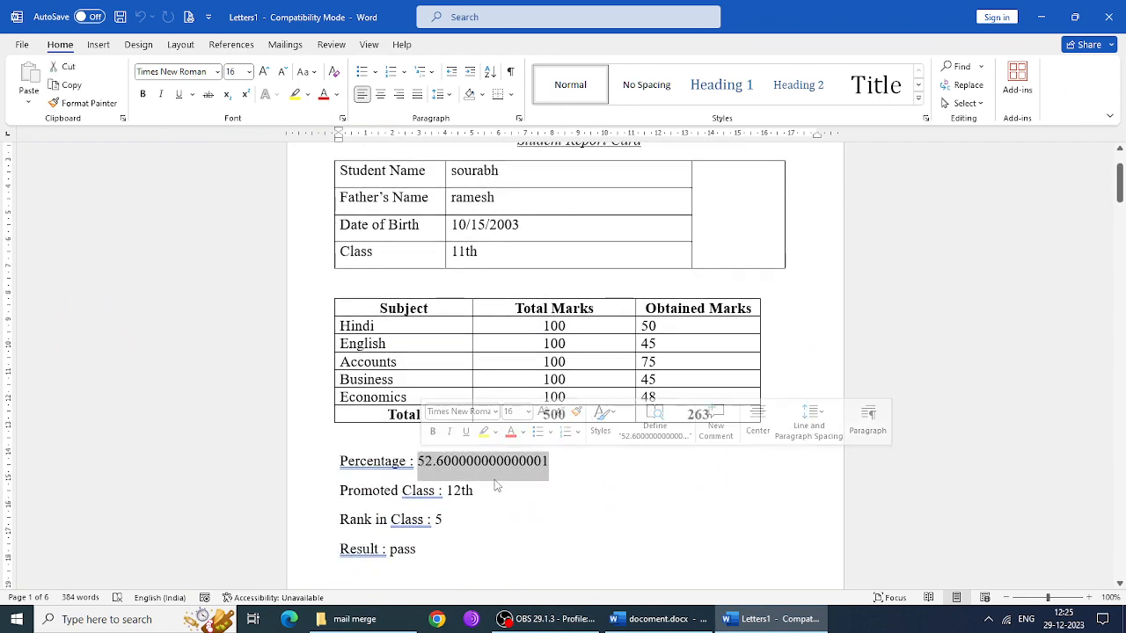
{"action": "left_click", "coordinate": [538, 461]}
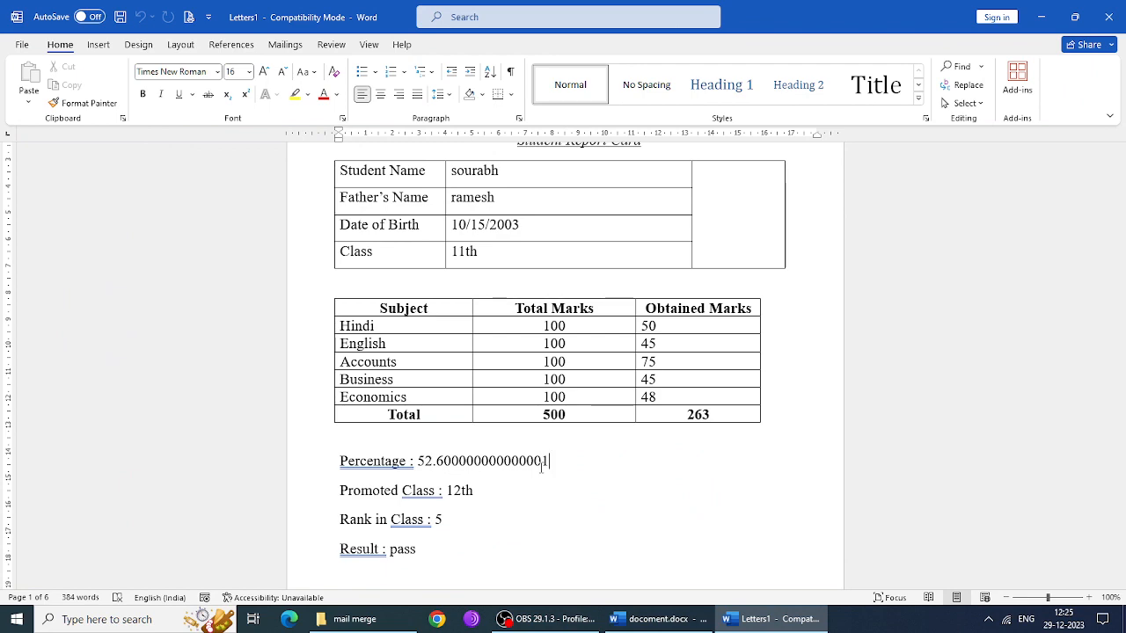
{"action": "scroll", "coordinate": [481, 446], "scroll_direction": "up", "scroll_amount": 2}
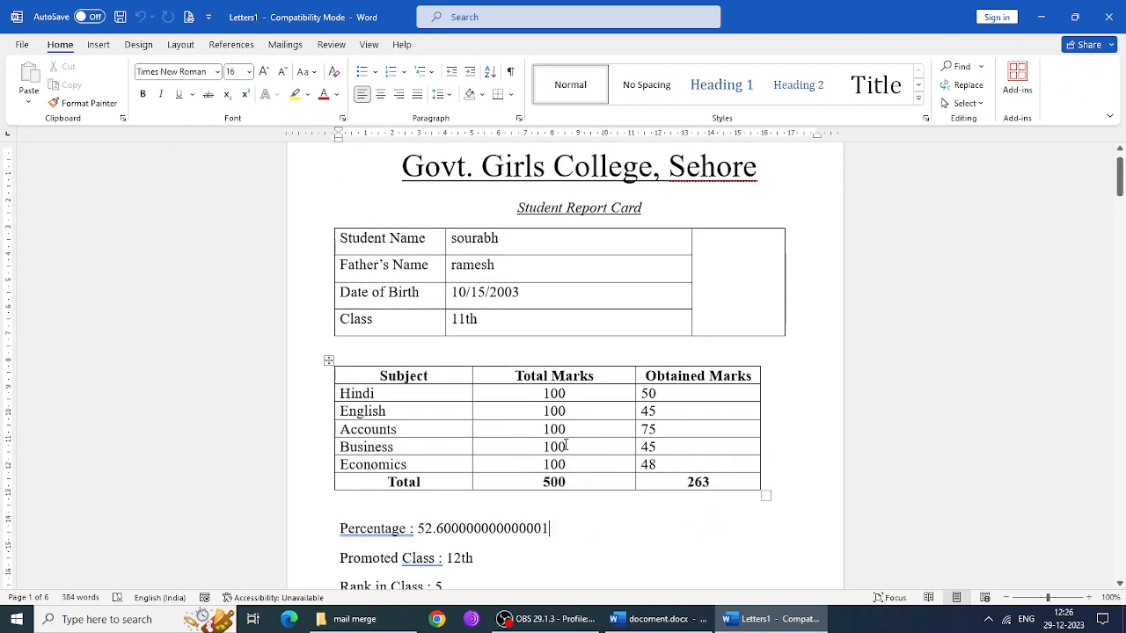
{"action": "scroll", "coordinate": [533, 456], "scroll_direction": "down", "scroll_amount": 2}
{"action": "scroll", "coordinate": [533, 456], "scroll_direction": "up", "scroll_amount": 2}
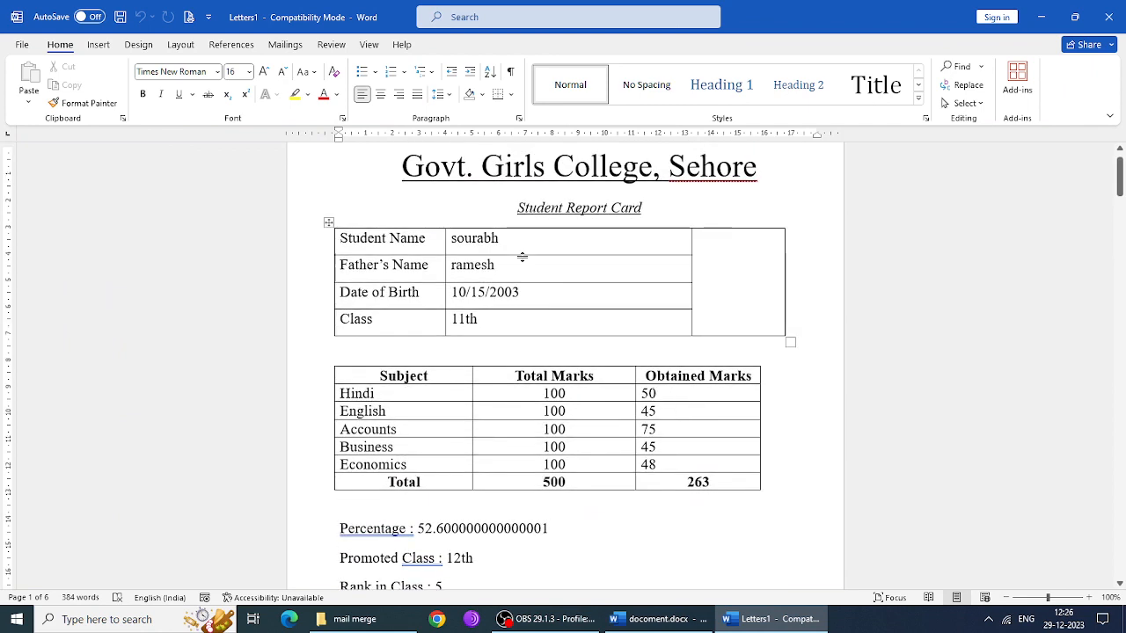
- Check the first report card's student details, obtained marks, promoted class, rank and result
{"action": "left_click_drag", "start_coordinate": [458, 240], "coordinate": [488, 324]}
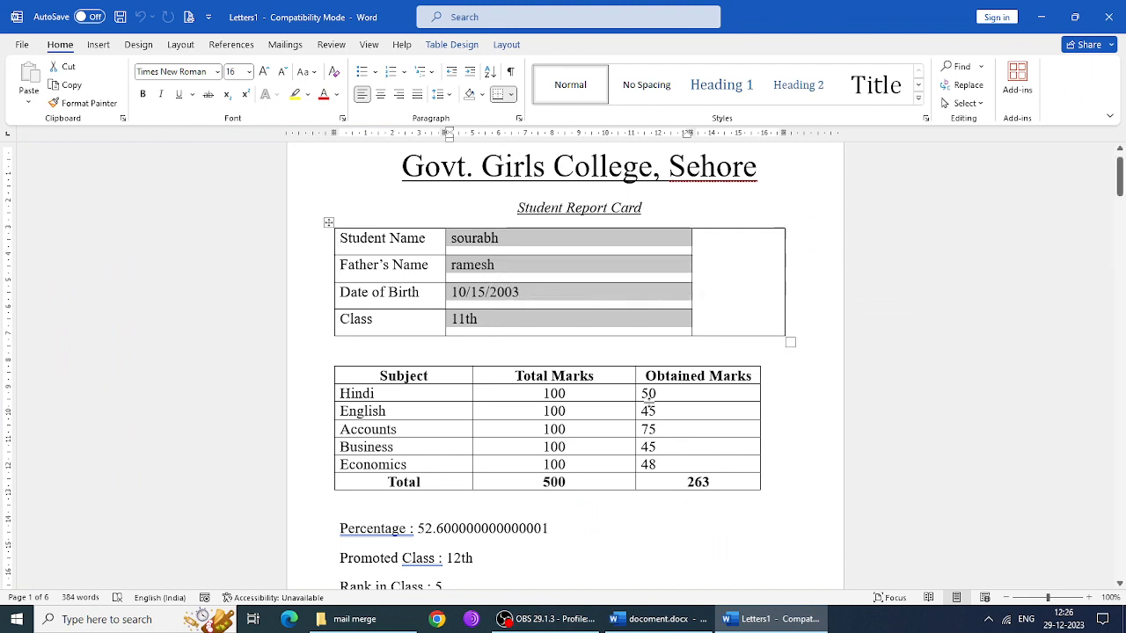
{"action": "left_click_drag", "start_coordinate": [649, 398], "coordinate": [677, 482]}
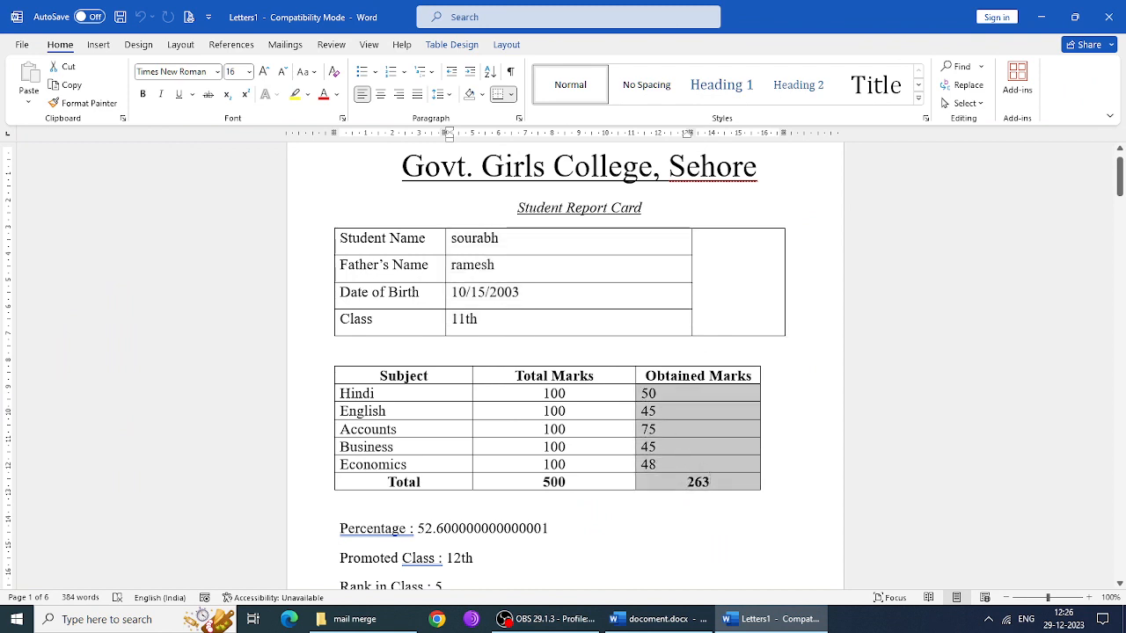
{"action": "scroll", "coordinate": [651, 512], "scroll_direction": "down", "scroll_amount": 2}
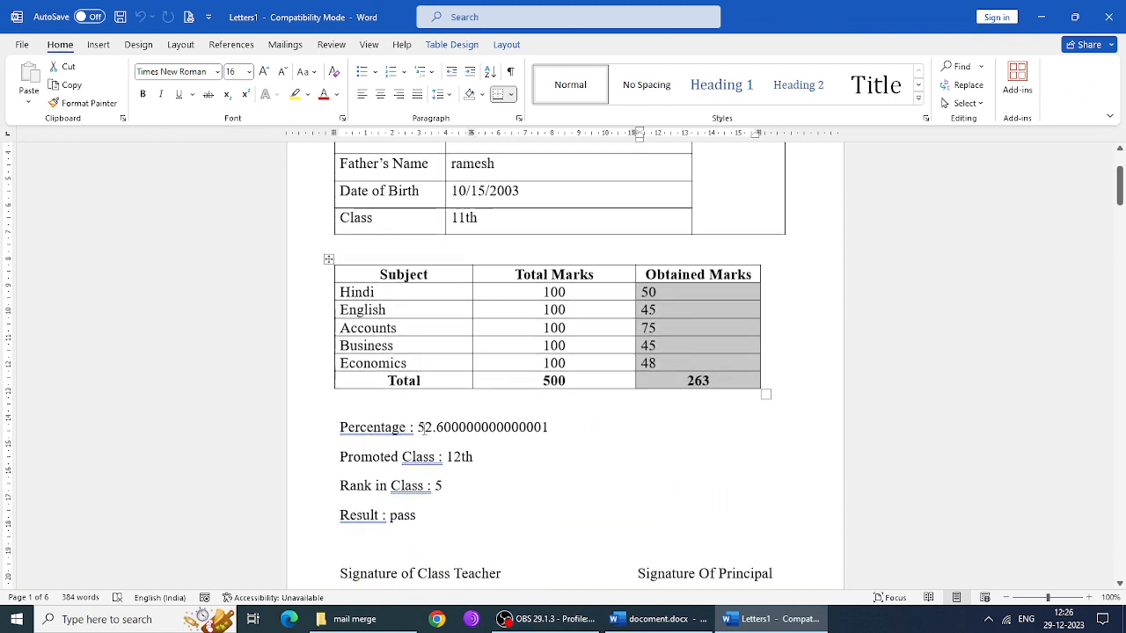
{"action": "double_click", "coordinate": [456, 459]}
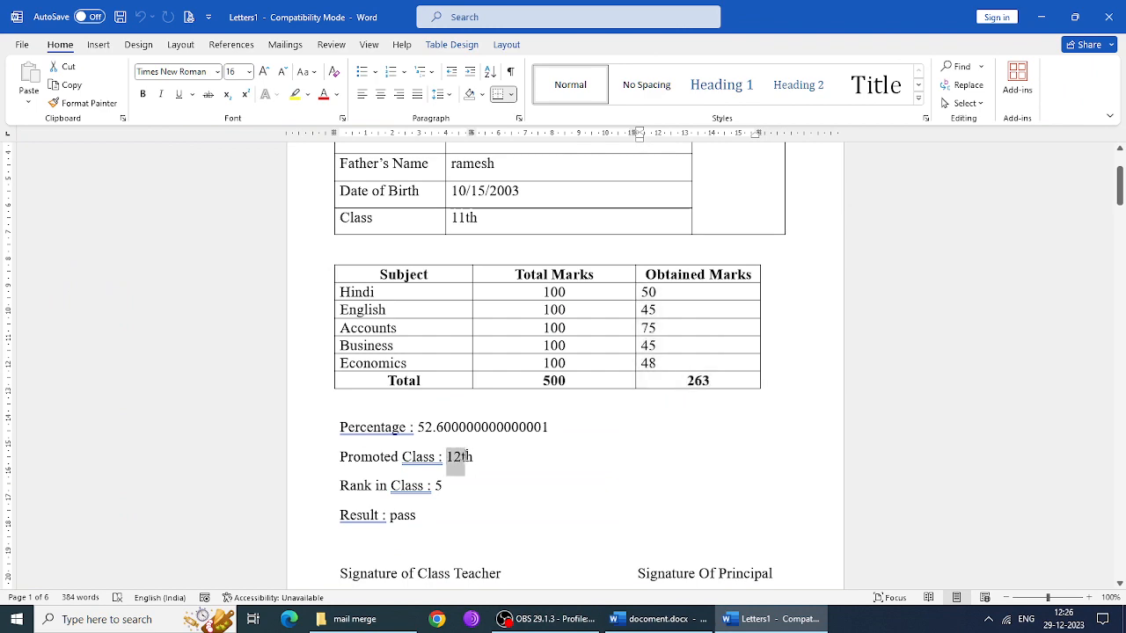
{"action": "double_click", "coordinate": [435, 486]}
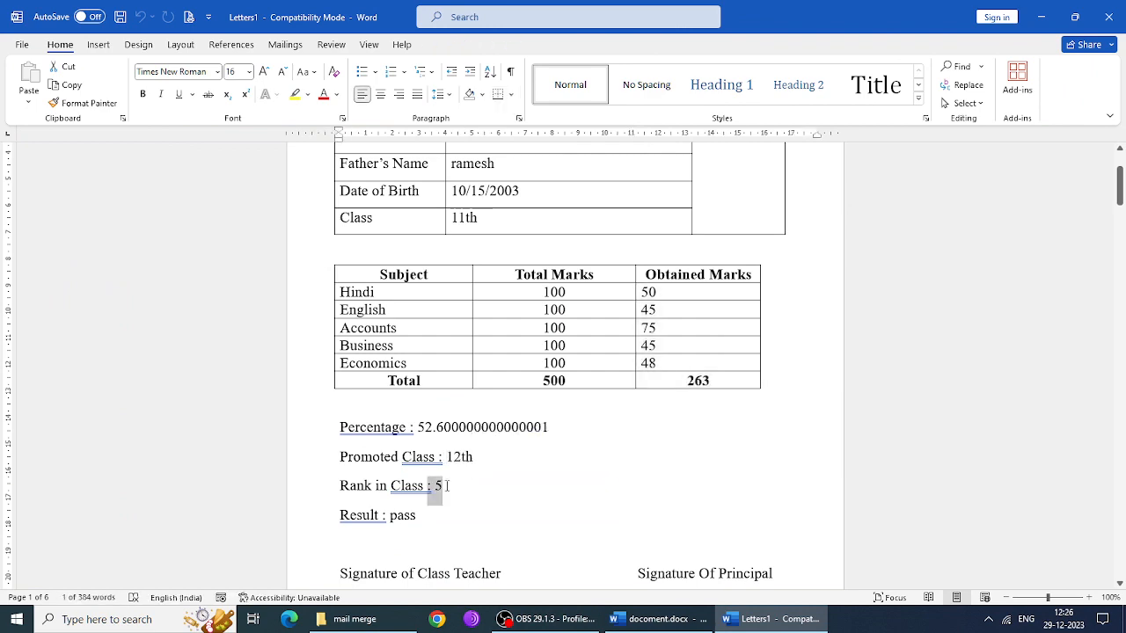
{"action": "double_click", "coordinate": [417, 518]}
{"action": "scroll", "coordinate": [534, 520], "scroll_direction": "down", "scroll_amount": 7}
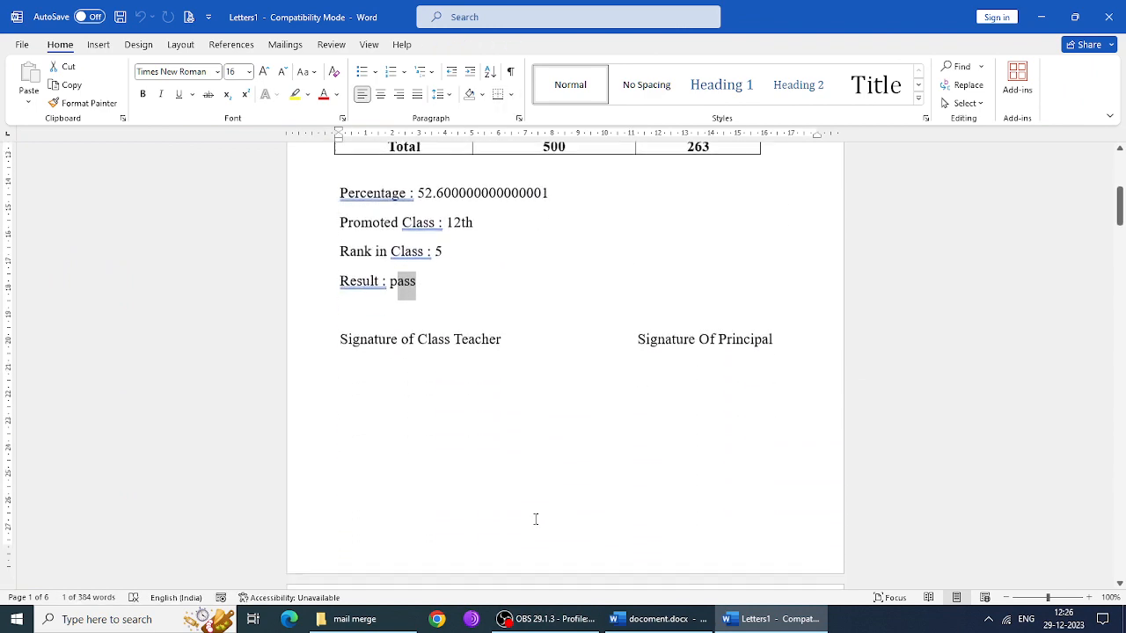
- Check the second and third students' report cards, including their marks, percentage, promoted class, rank and result
{"action": "scroll", "coordinate": [508, 436], "scroll_direction": "down", "scroll_amount": 5}
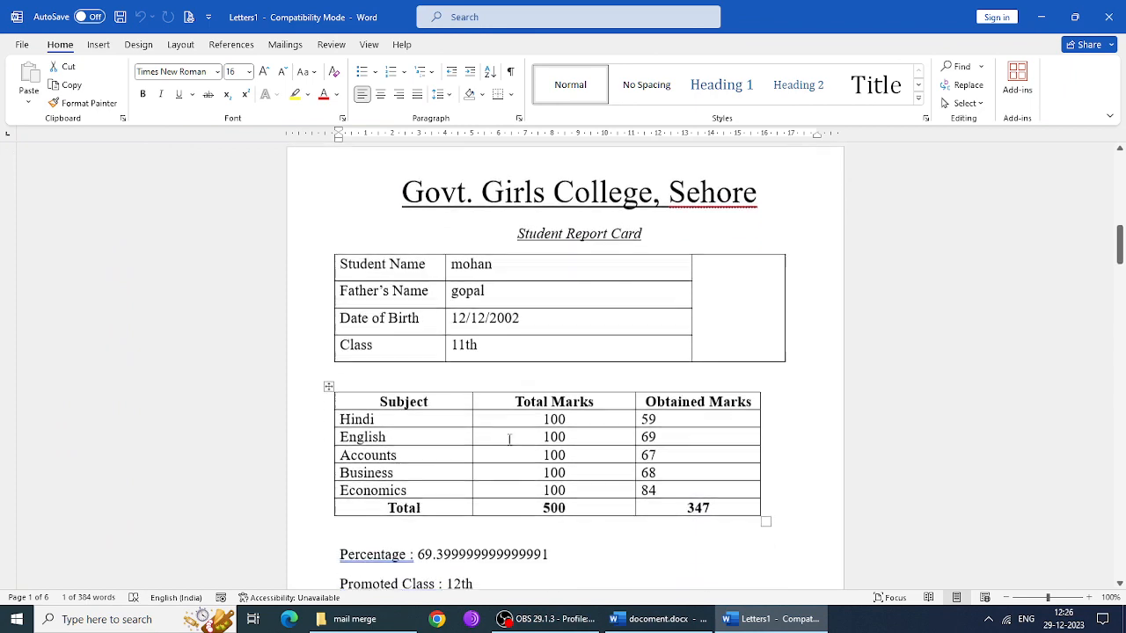
{"action": "scroll", "coordinate": [473, 486], "scroll_direction": "down", "scroll_amount": 8}
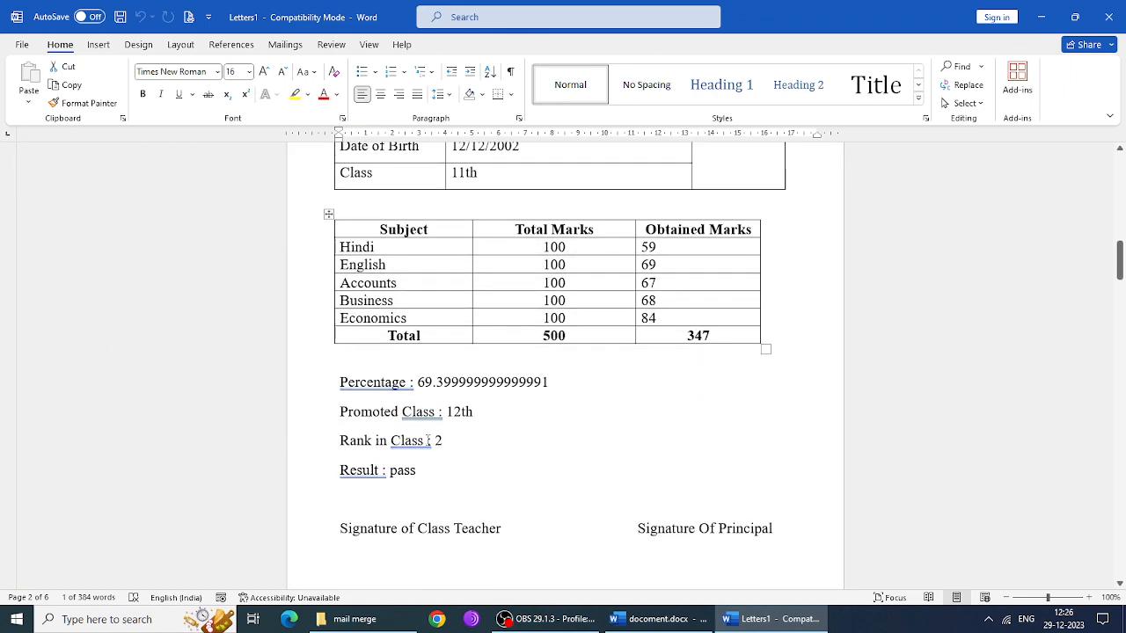
{"action": "scroll", "coordinate": [479, 448], "scroll_direction": "down", "scroll_amount": 10}
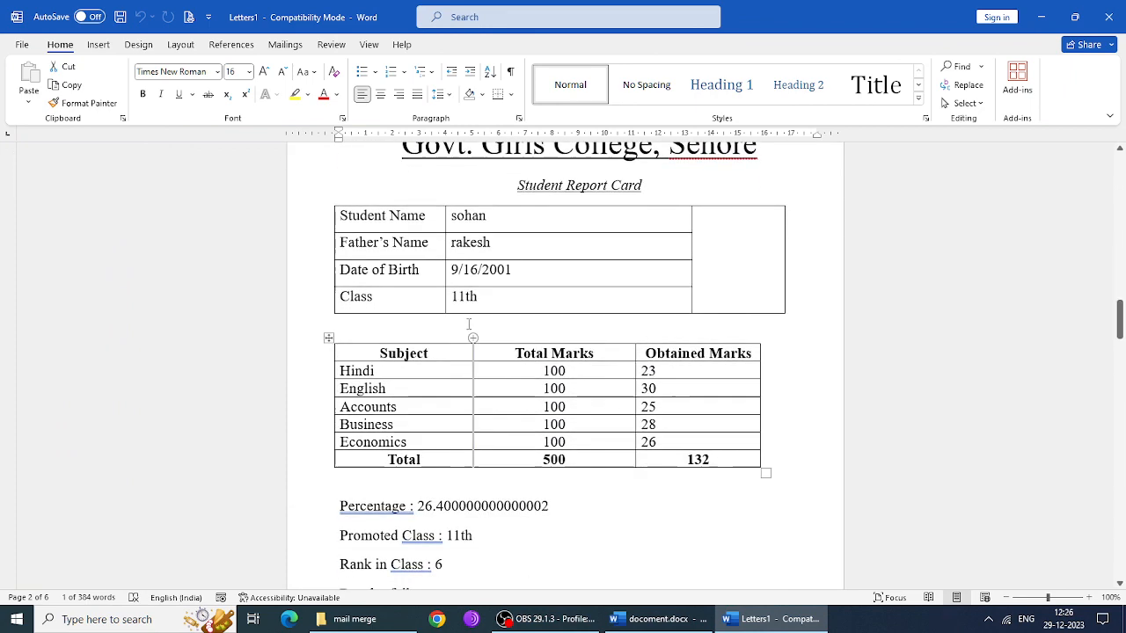
{"action": "scroll", "coordinate": [477, 502], "scroll_direction": "down", "scroll_amount": 1}
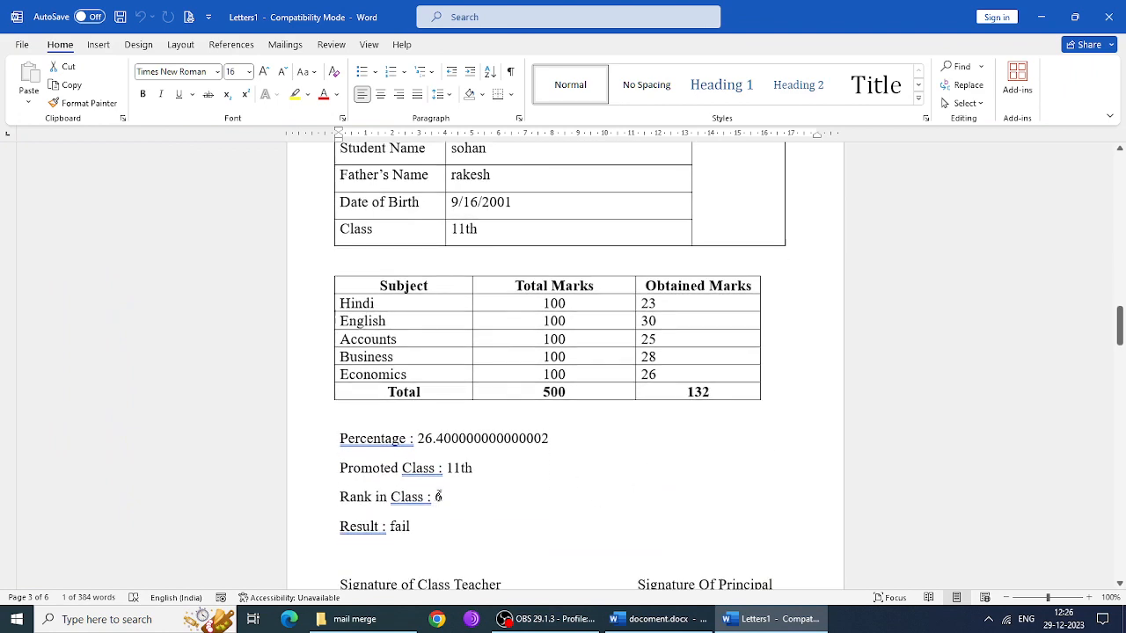
{"action": "double_click", "coordinate": [438, 496]}
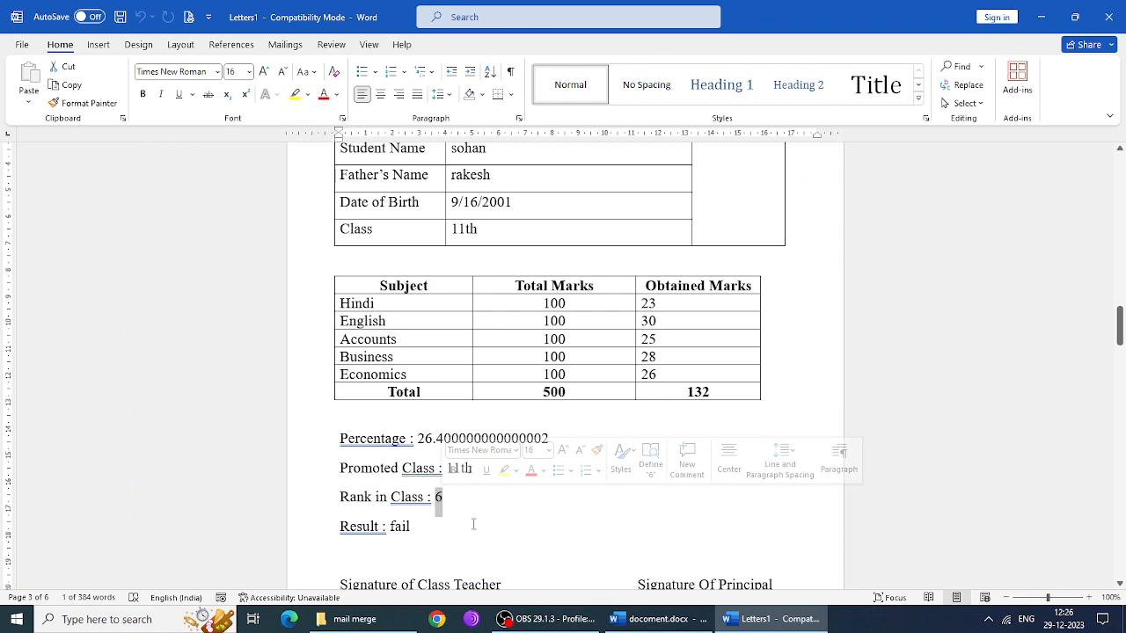
{"action": "left_click", "coordinate": [515, 525]}
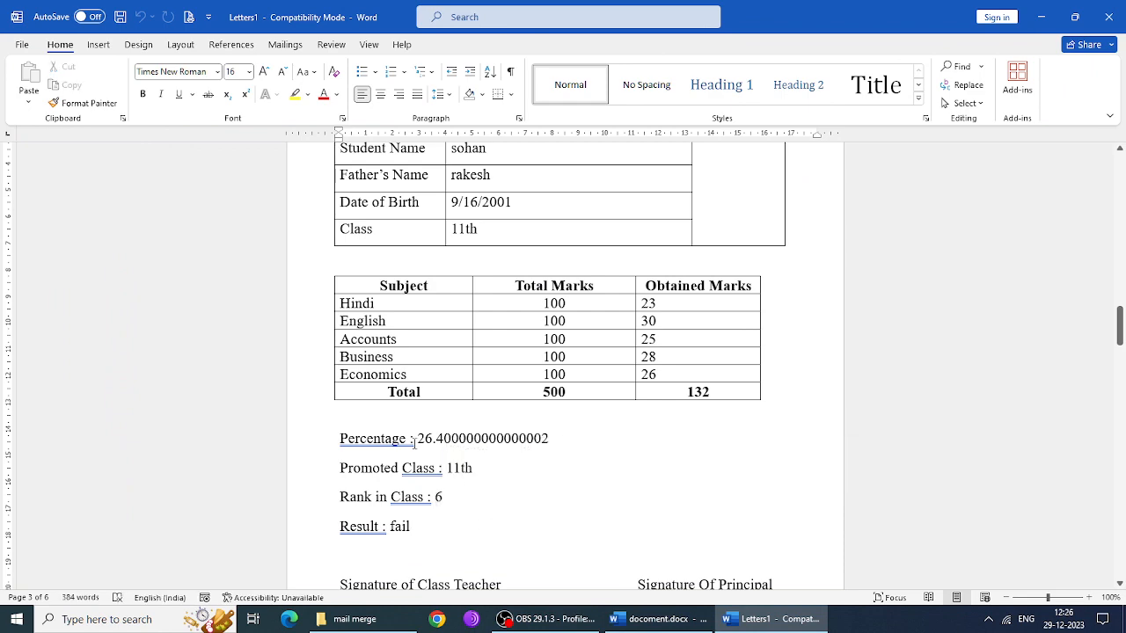
- Examine the remaining report cards through the sixth student and compare them with the merge fields in docoment.docx
{"action": "scroll", "coordinate": [481, 442], "scroll_direction": "down", "scroll_amount": 10}
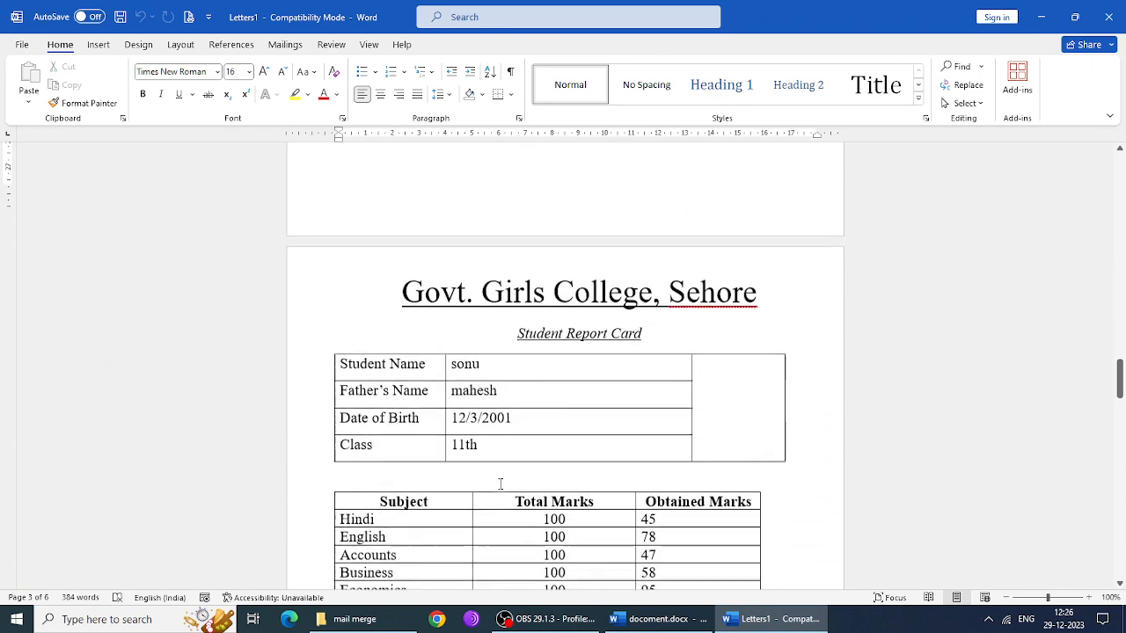
{"action": "scroll", "coordinate": [466, 455], "scroll_direction": "down", "scroll_amount": 10}
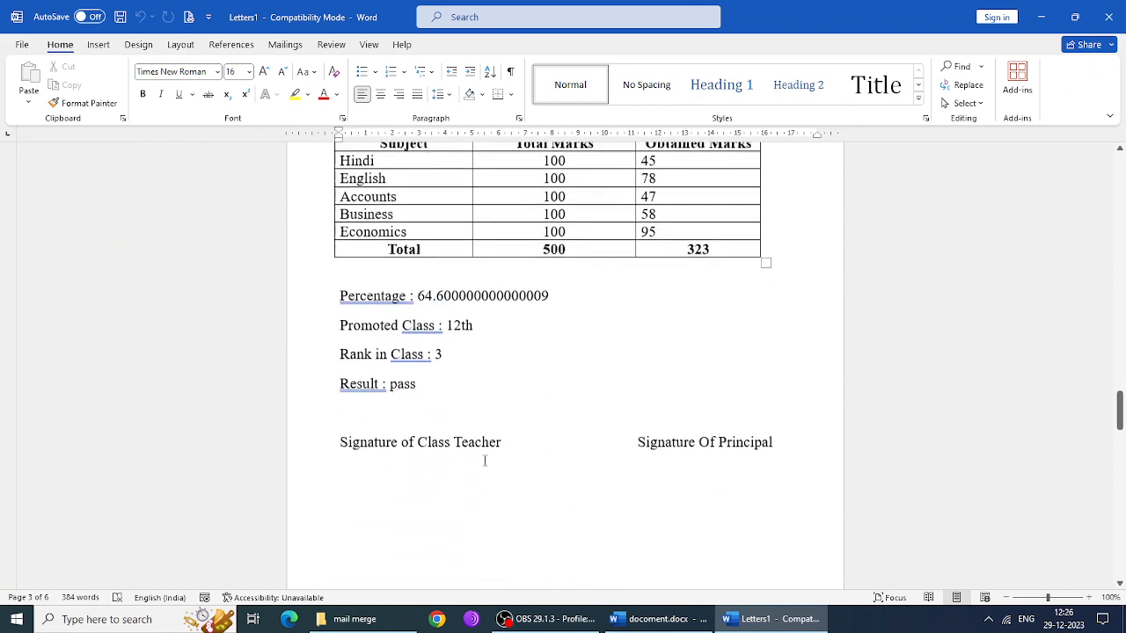
{"action": "scroll", "coordinate": [483, 461], "scroll_direction": "down", "scroll_amount": 10}
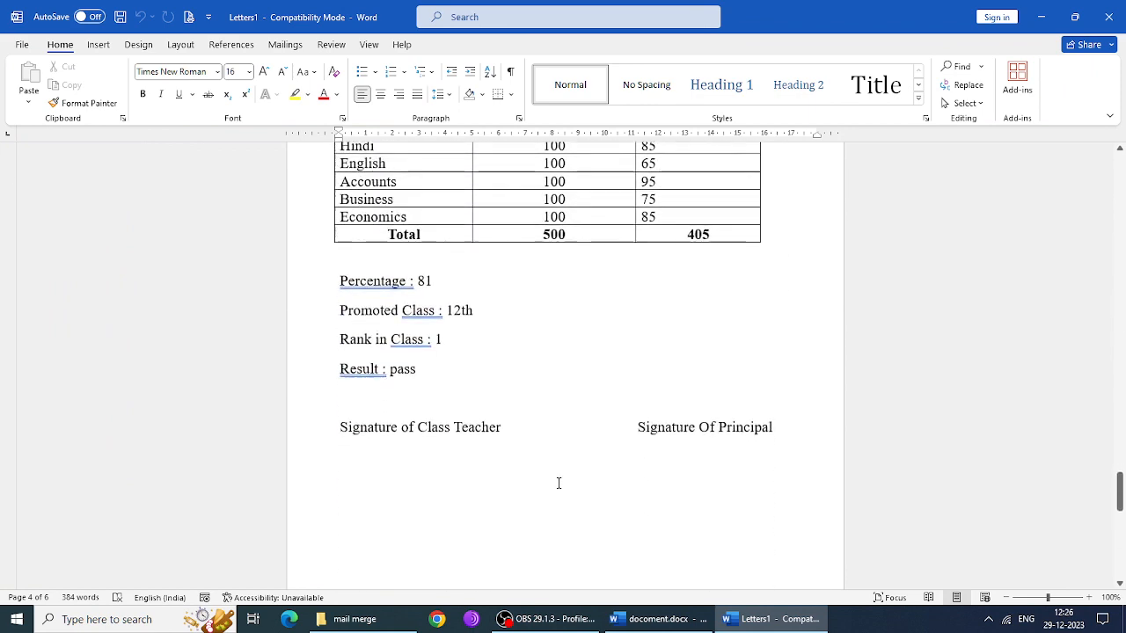
{"action": "scroll", "coordinate": [559, 482], "scroll_direction": "down", "scroll_amount": 10}
{"action": "scroll", "coordinate": [558, 483], "scroll_direction": "up", "scroll_amount": 7}
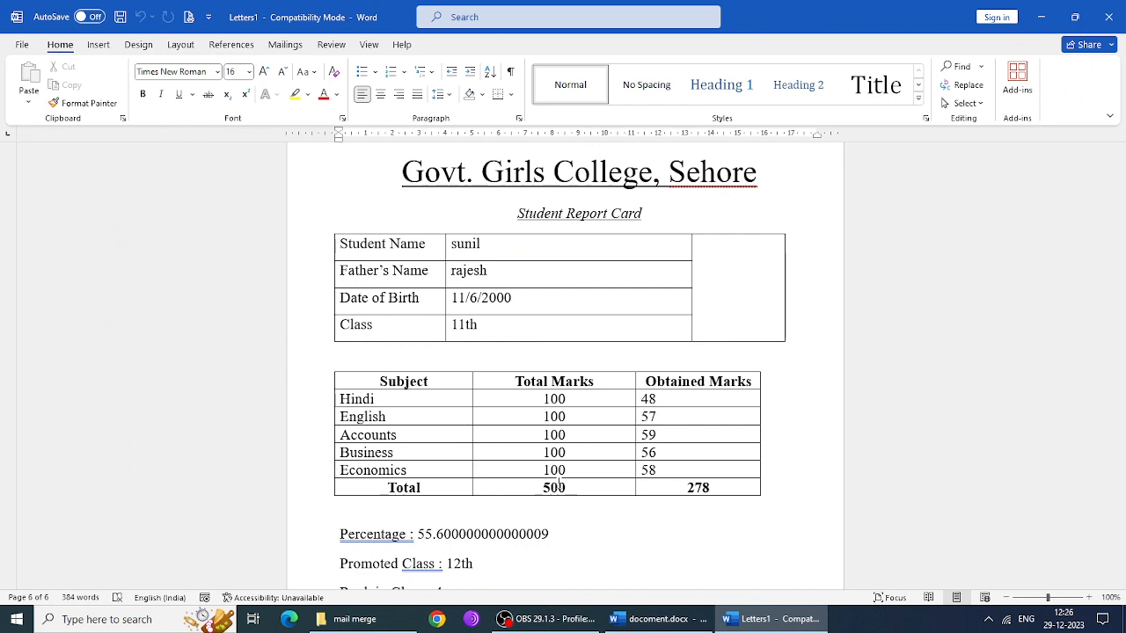
{"action": "left_click", "coordinate": [691, 627]}
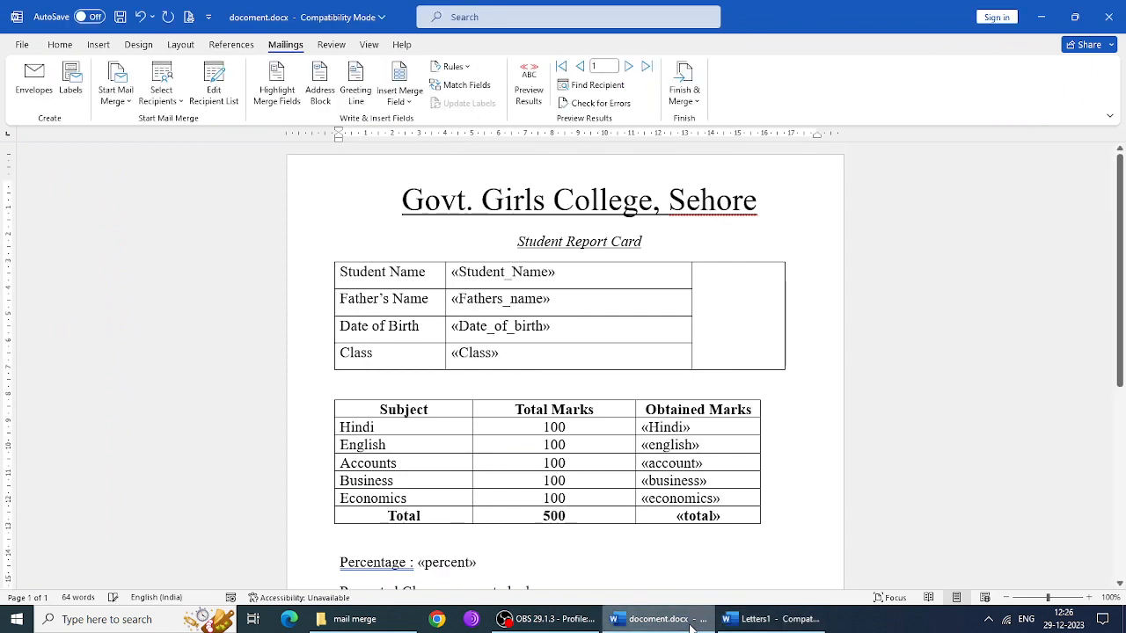
{"action": "left_click", "coordinate": [751, 624]}
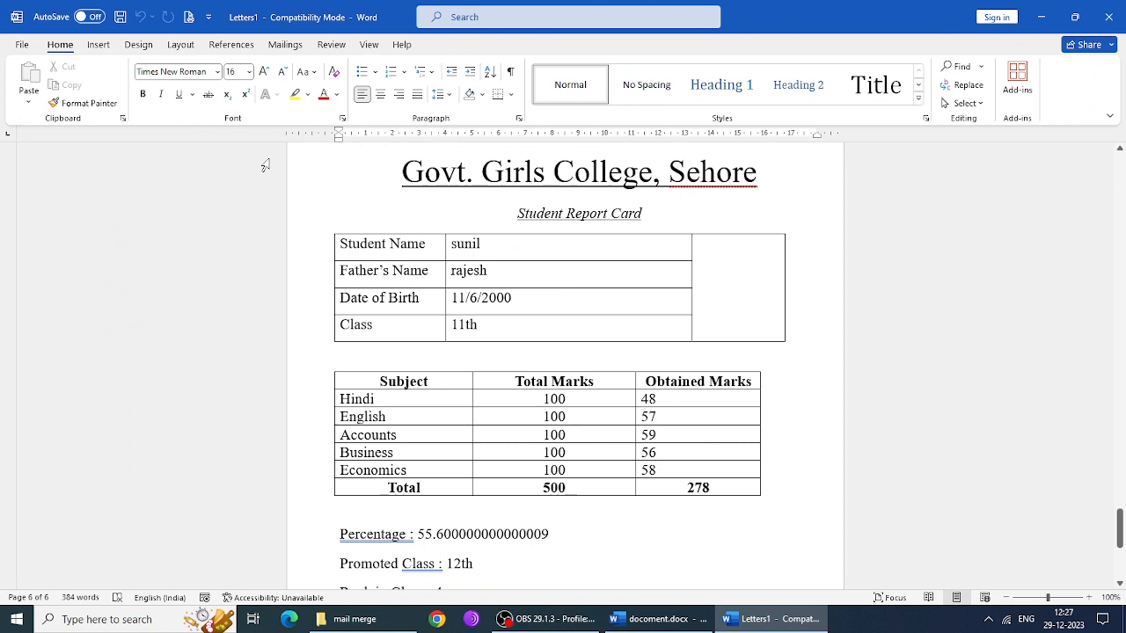
- Save the merged letters document as "all report card" in the mail merge folder as a Word Document (*.docx)
{"action": "key", "text": "ctrl+s"}
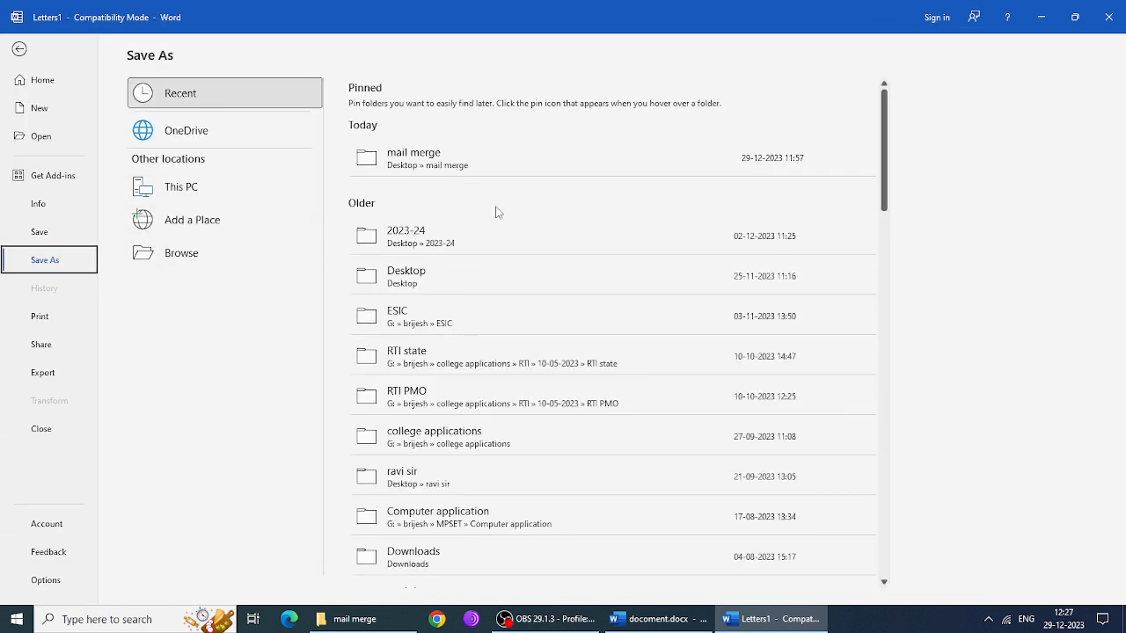
{"action": "left_click", "coordinate": [513, 174]}
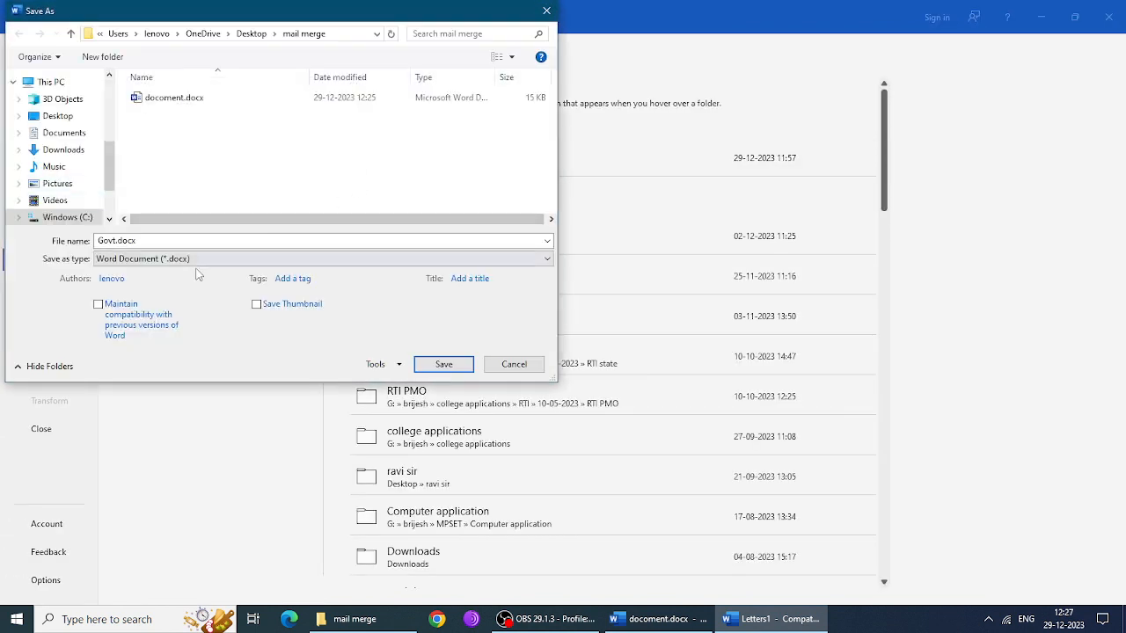
{"action": "double_click", "coordinate": [158, 241]}
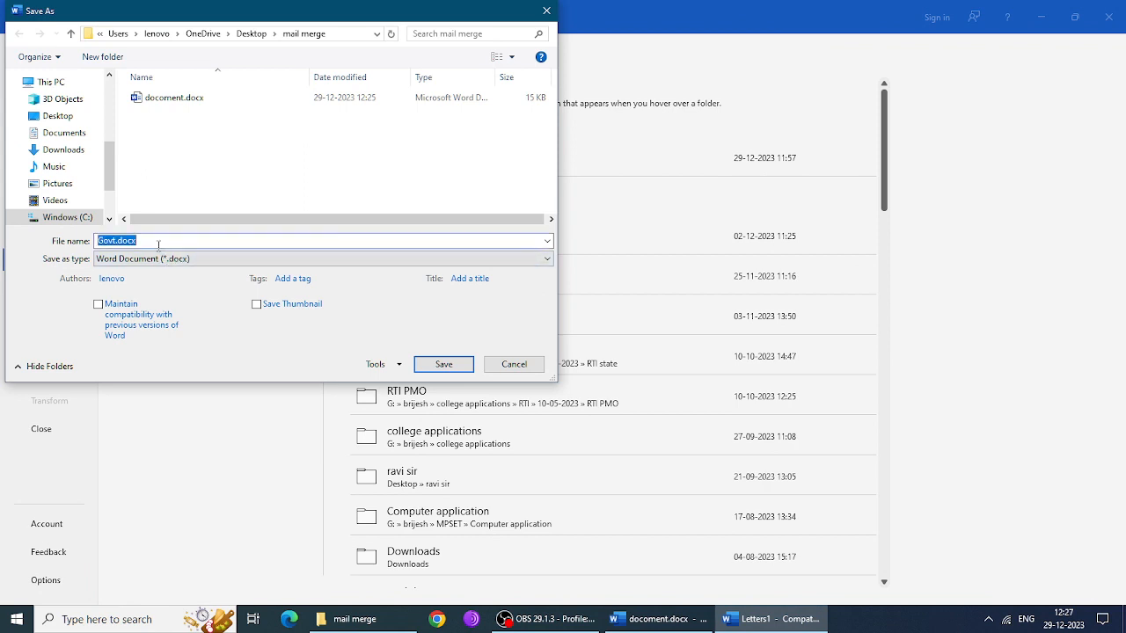
{"action": "type", "text": "all report card"}
{"action": "key", "text": "Return"}
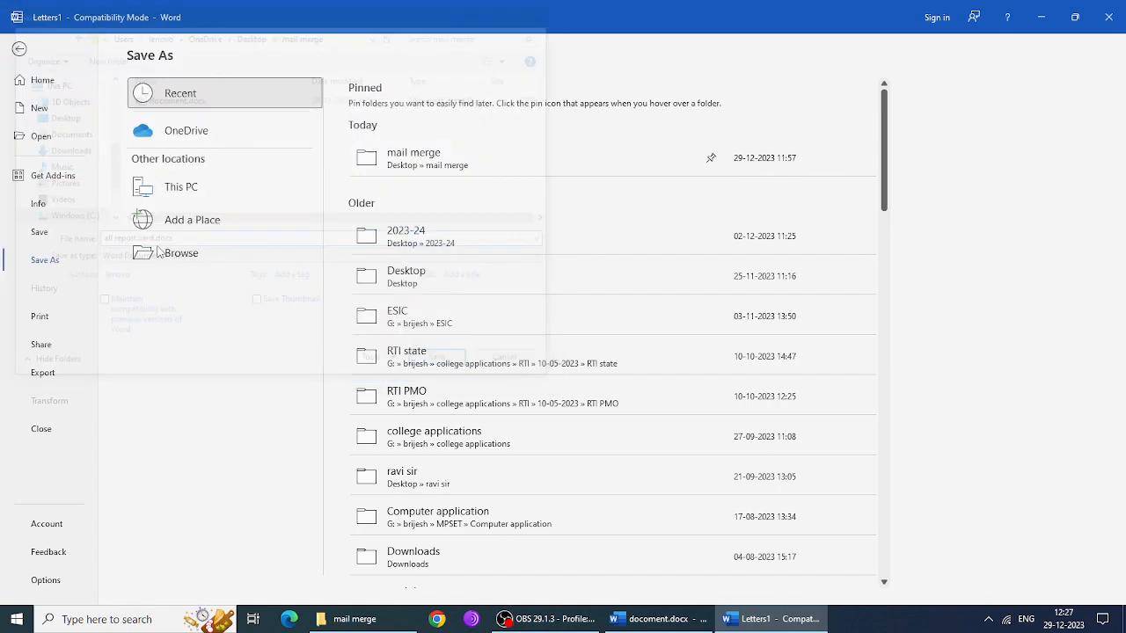
{"action": "key", "text": "Return"}
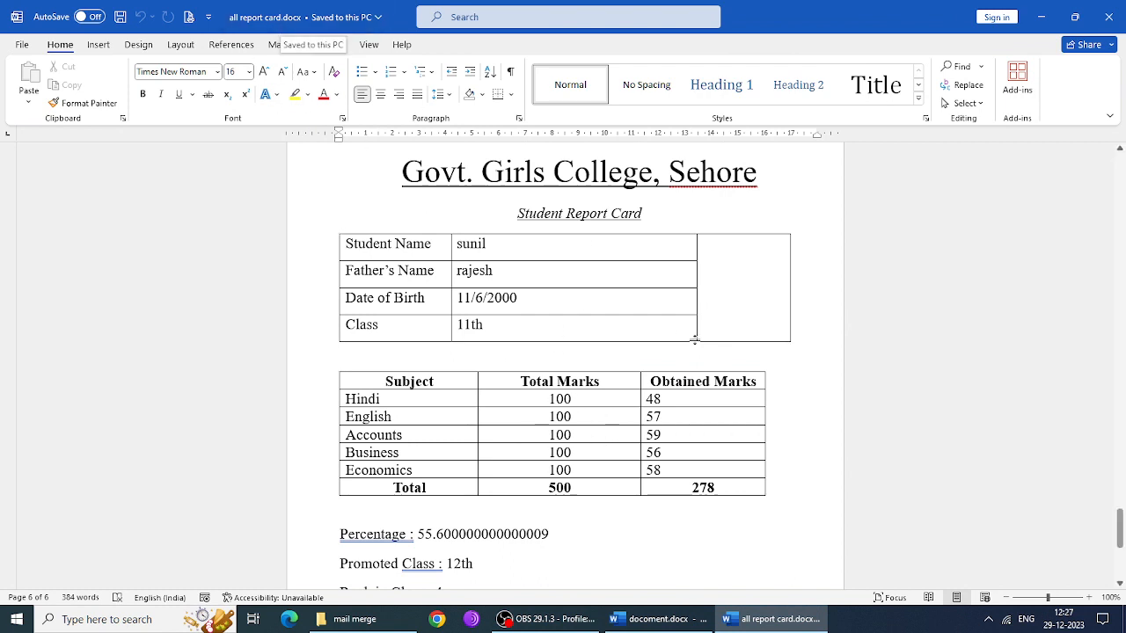
- Look over the last report card in the saved document and close all report card.docx
{"action": "scroll", "coordinate": [547, 439], "scroll_direction": "down", "scroll_amount": 3}
{"action": "scroll", "coordinate": [547, 440], "scroll_direction": "up", "scroll_amount": 4}
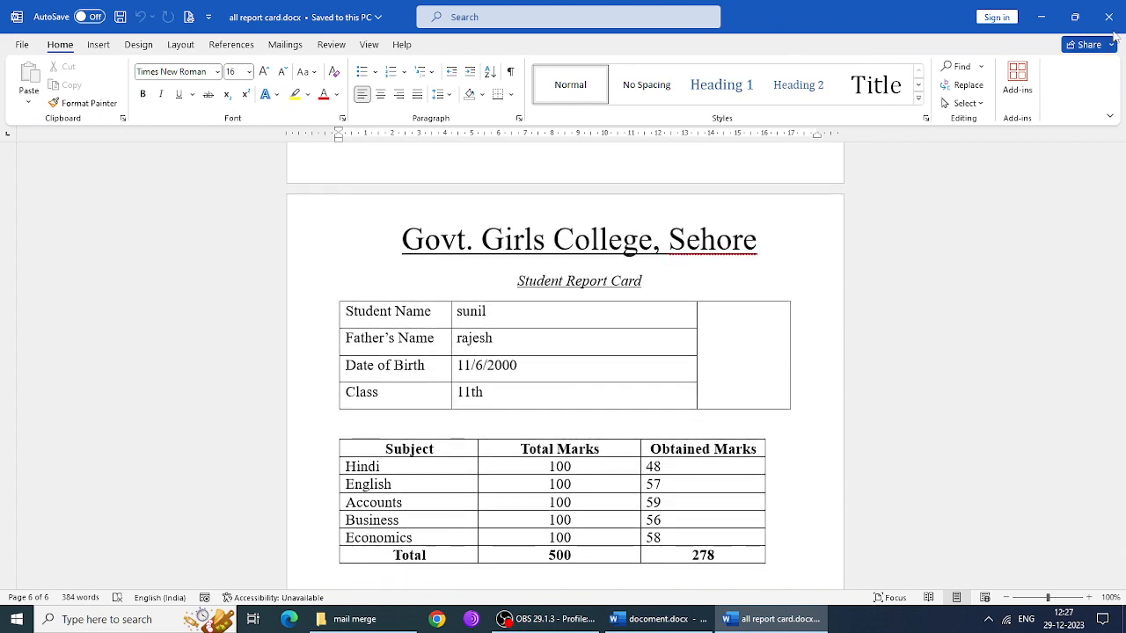
{"action": "left_click", "coordinate": [1108, 17]}
- Look at the saved files in the mail merge folder in File Explorer and return to docoment.docx in Word
{"action": "left_click", "coordinate": [655, 624]}
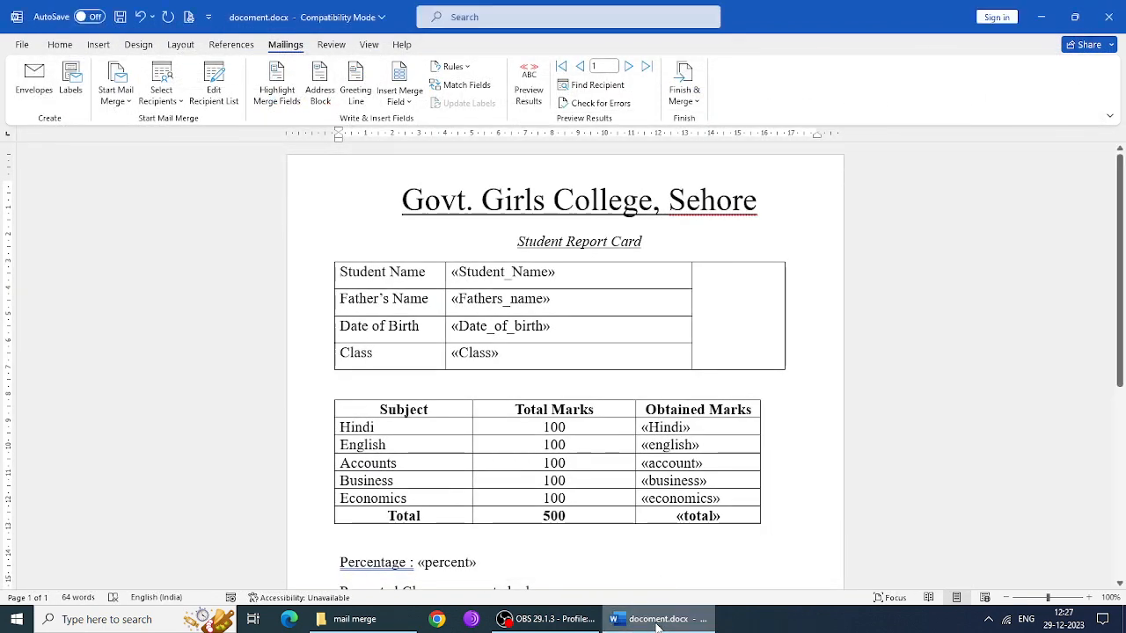
{"action": "left_click", "coordinate": [657, 626]}
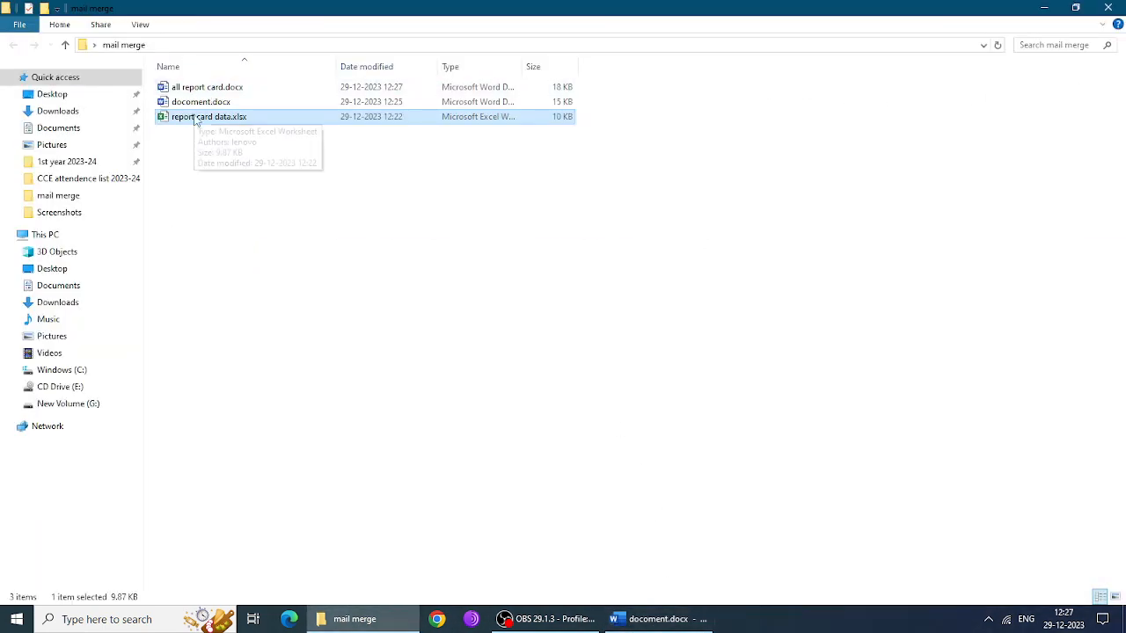
{"action": "left_click", "coordinate": [249, 93]}
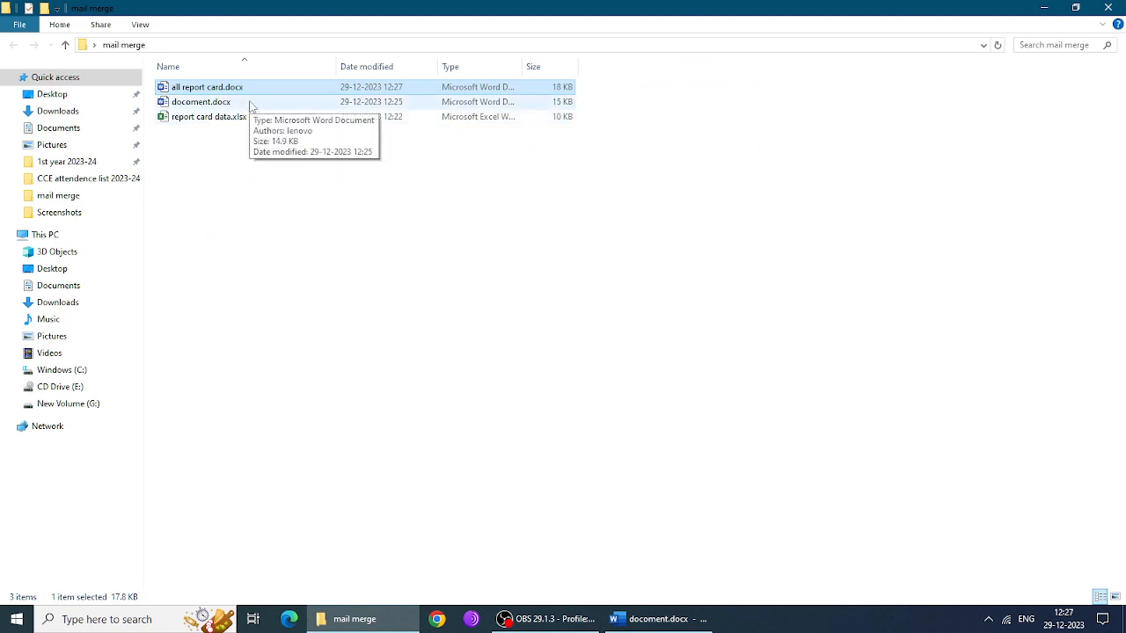
{"action": "double_click", "coordinate": [250, 105]}
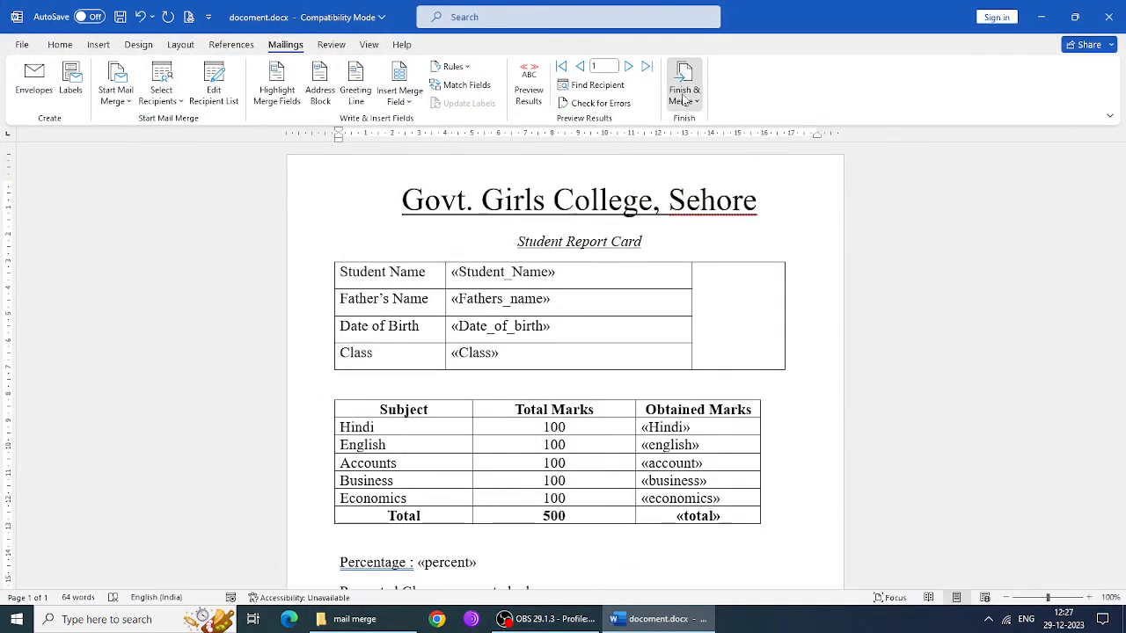
- View the Finish & Merge options of docoment.docx and close the document with its changes saved
{"action": "left_click", "coordinate": [684, 100]}
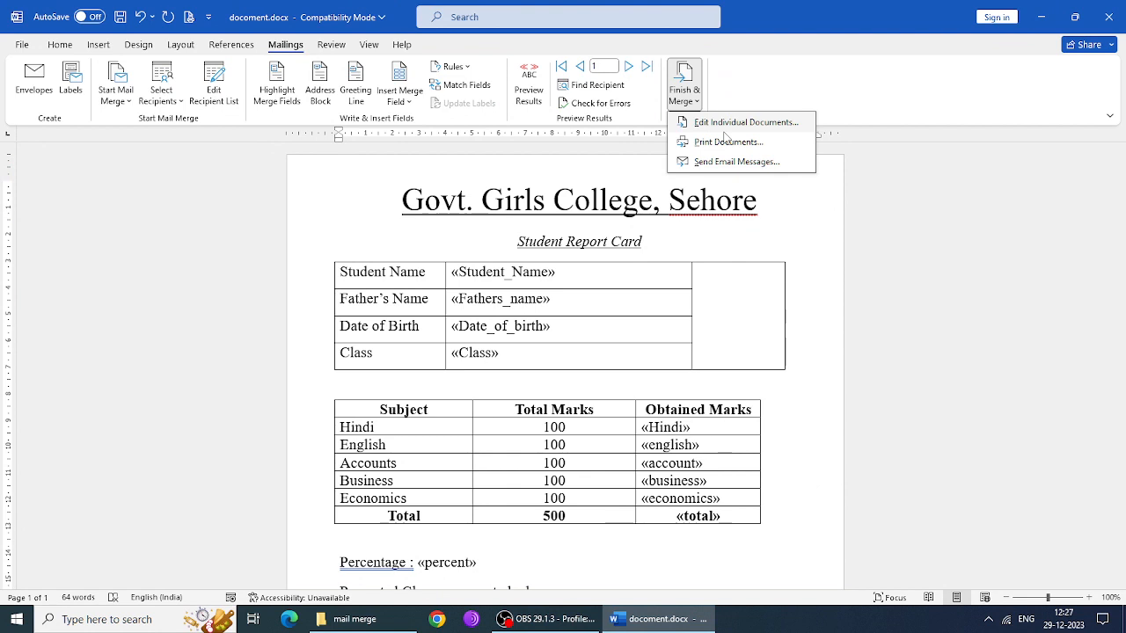
{"action": "left_click", "coordinate": [803, 400]}
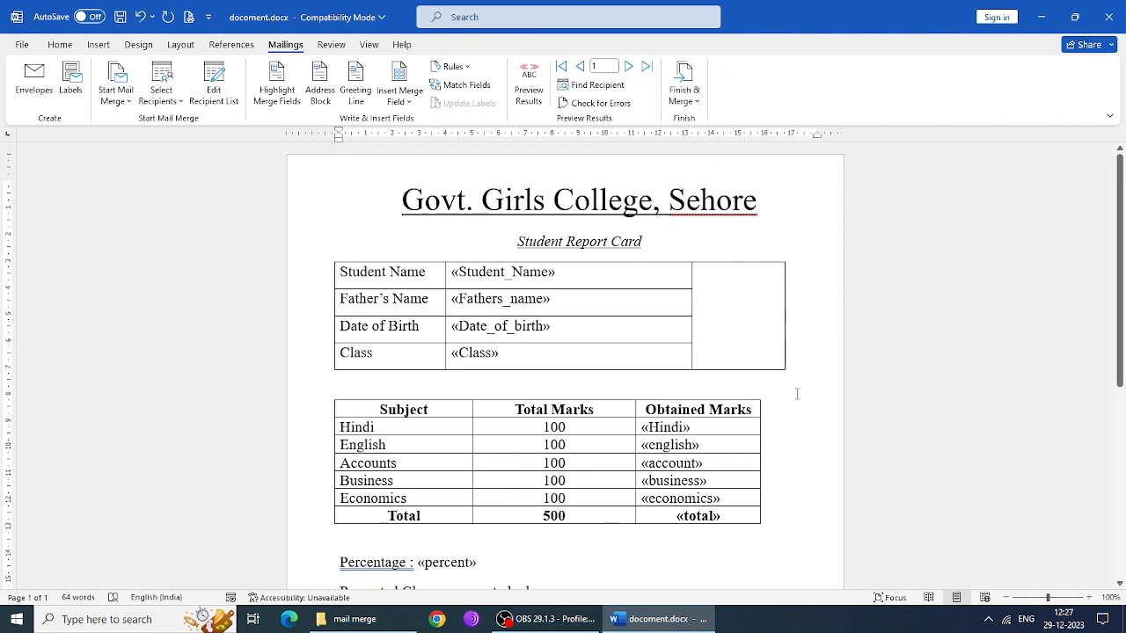
{"action": "left_click", "coordinate": [1109, 17]}
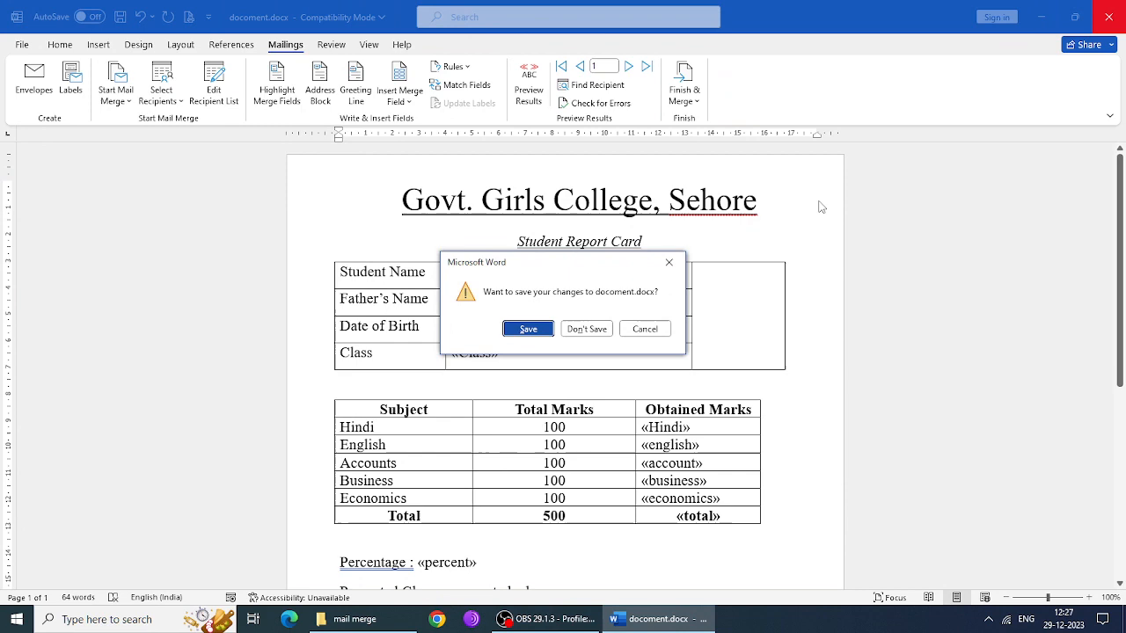
{"action": "left_click", "coordinate": [535, 331]}
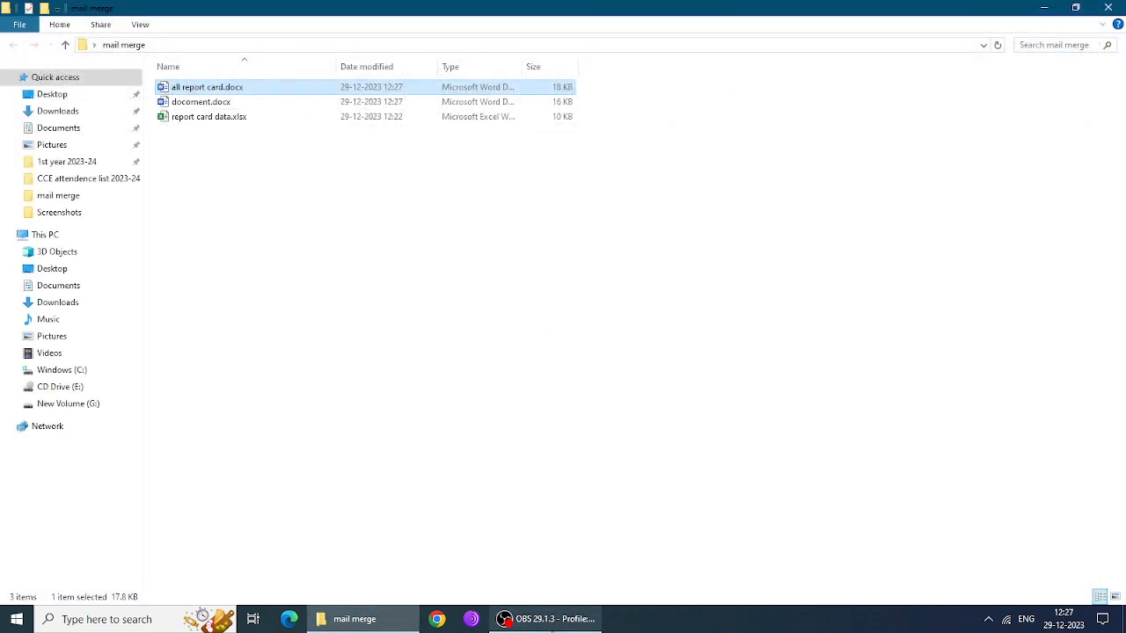